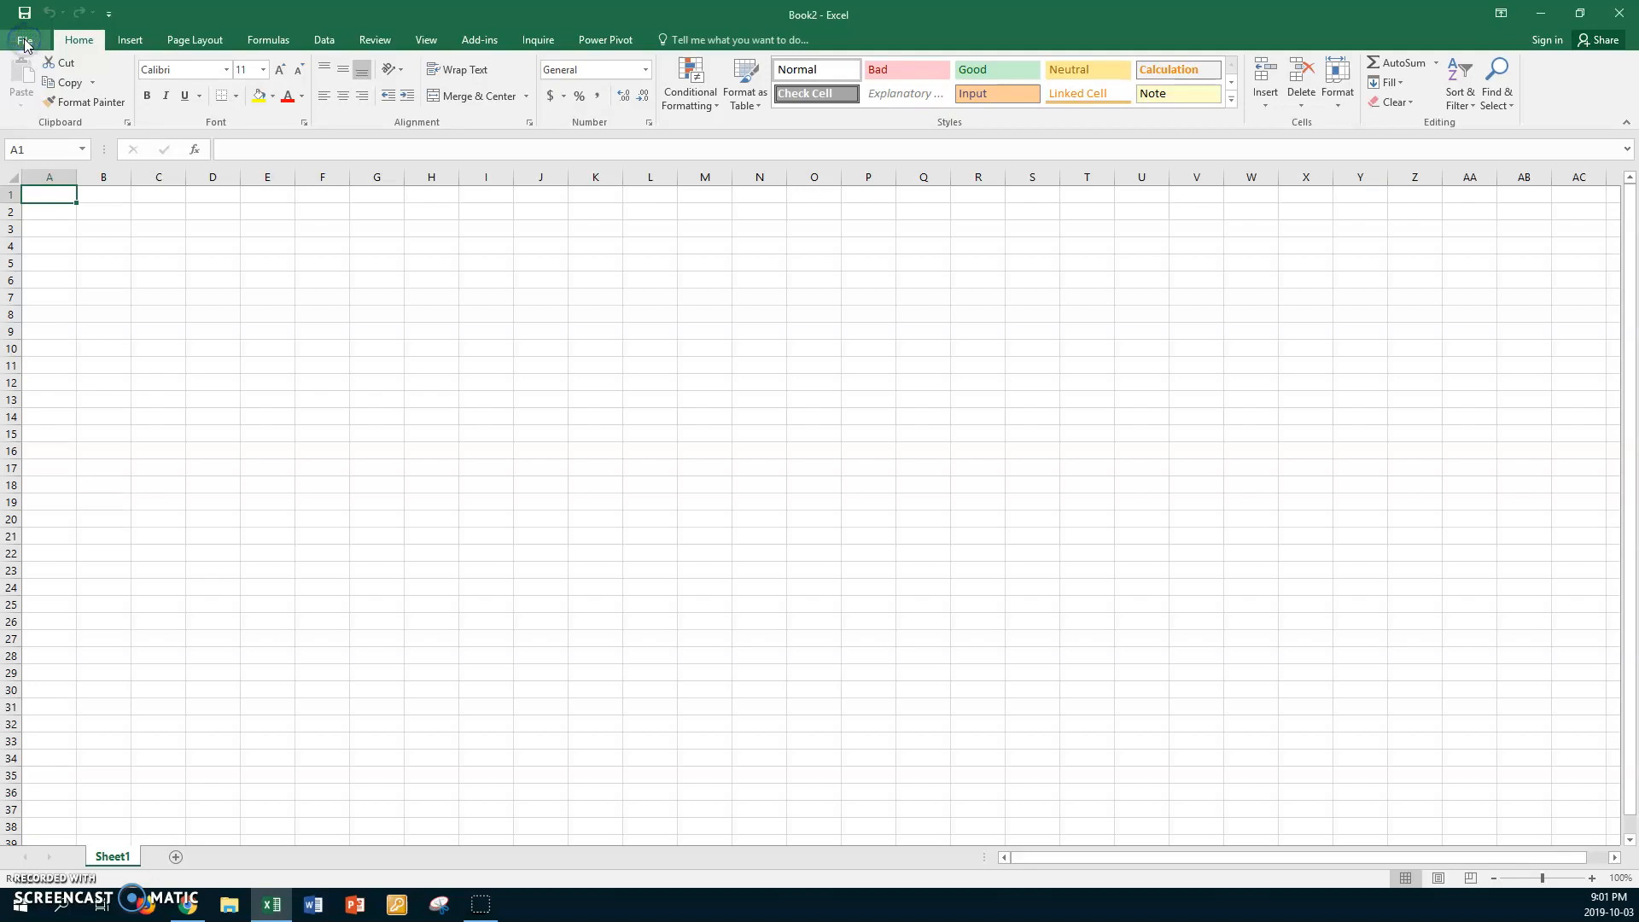
- Open the xx magazines workbook from the Teaching Documents PC folder under CLASSES V Drive > PC
{"action": "left_click", "coordinate": [187, 323]}
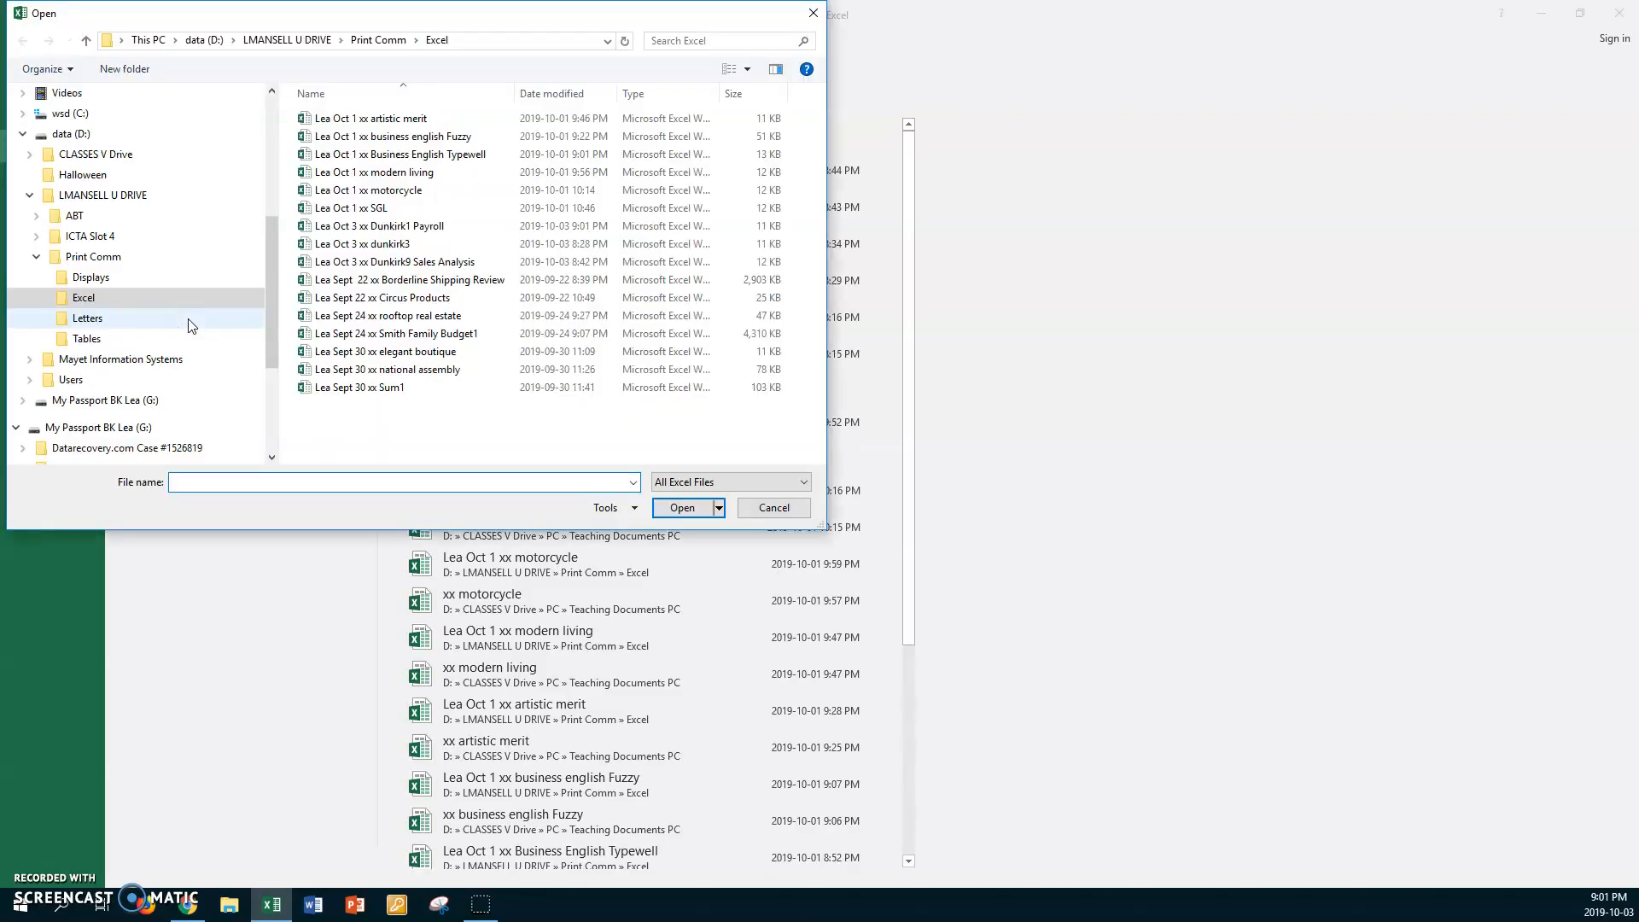
{"action": "left_click", "coordinate": [102, 158]}
{"action": "left_click", "coordinate": [309, 157]}
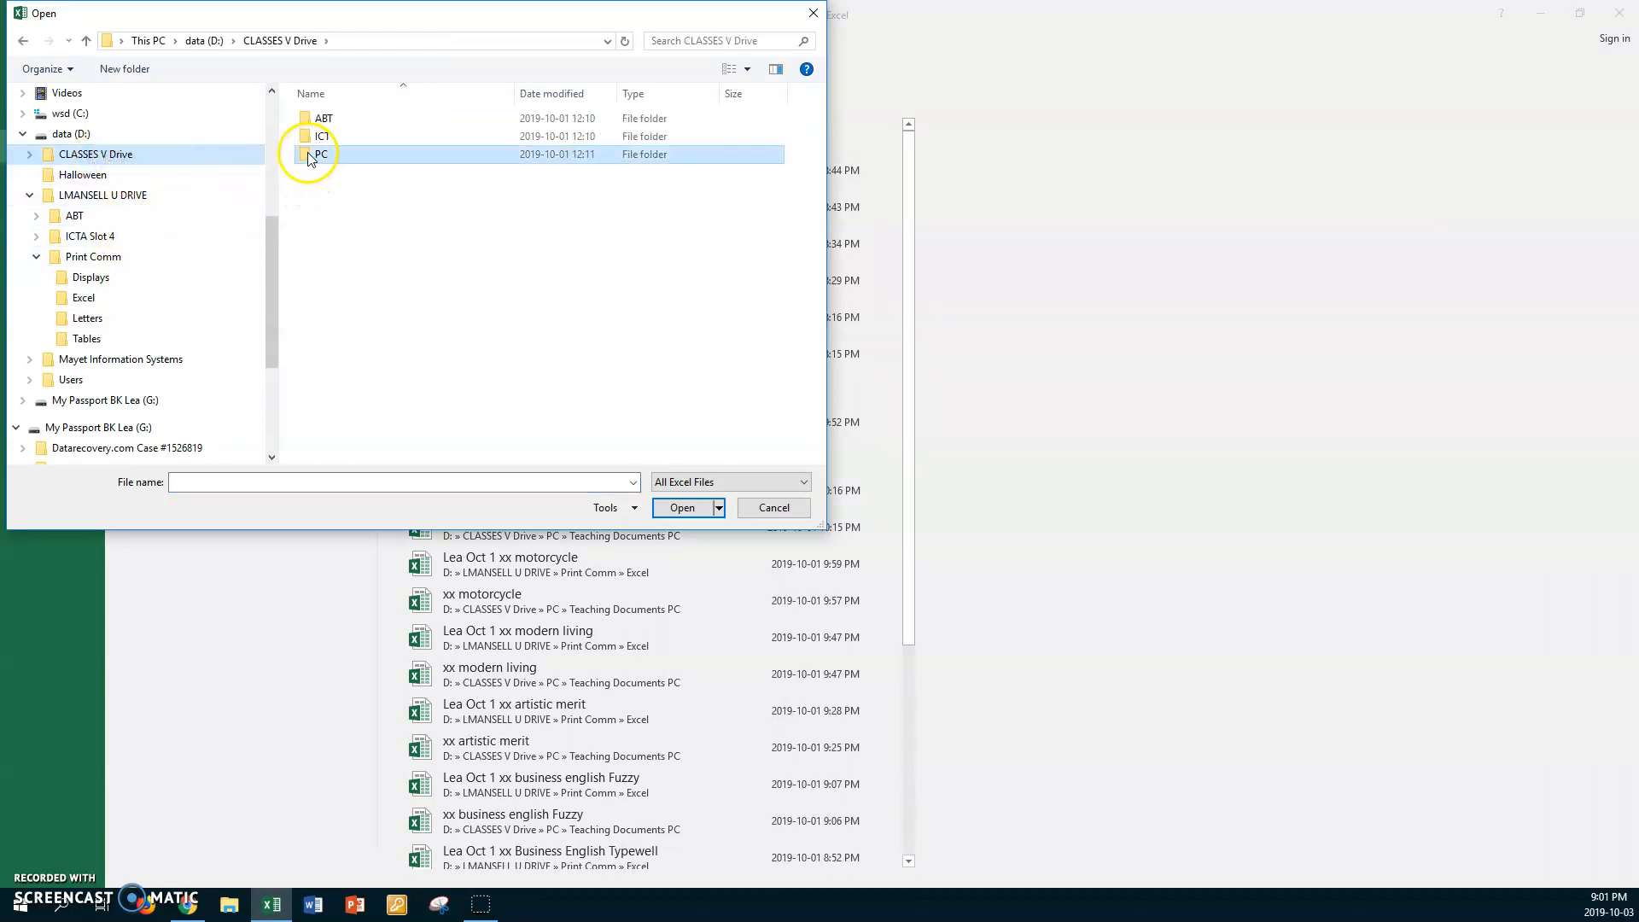
{"action": "double_click", "coordinate": [309, 156]}
{"action": "double_click", "coordinate": [306, 119]}
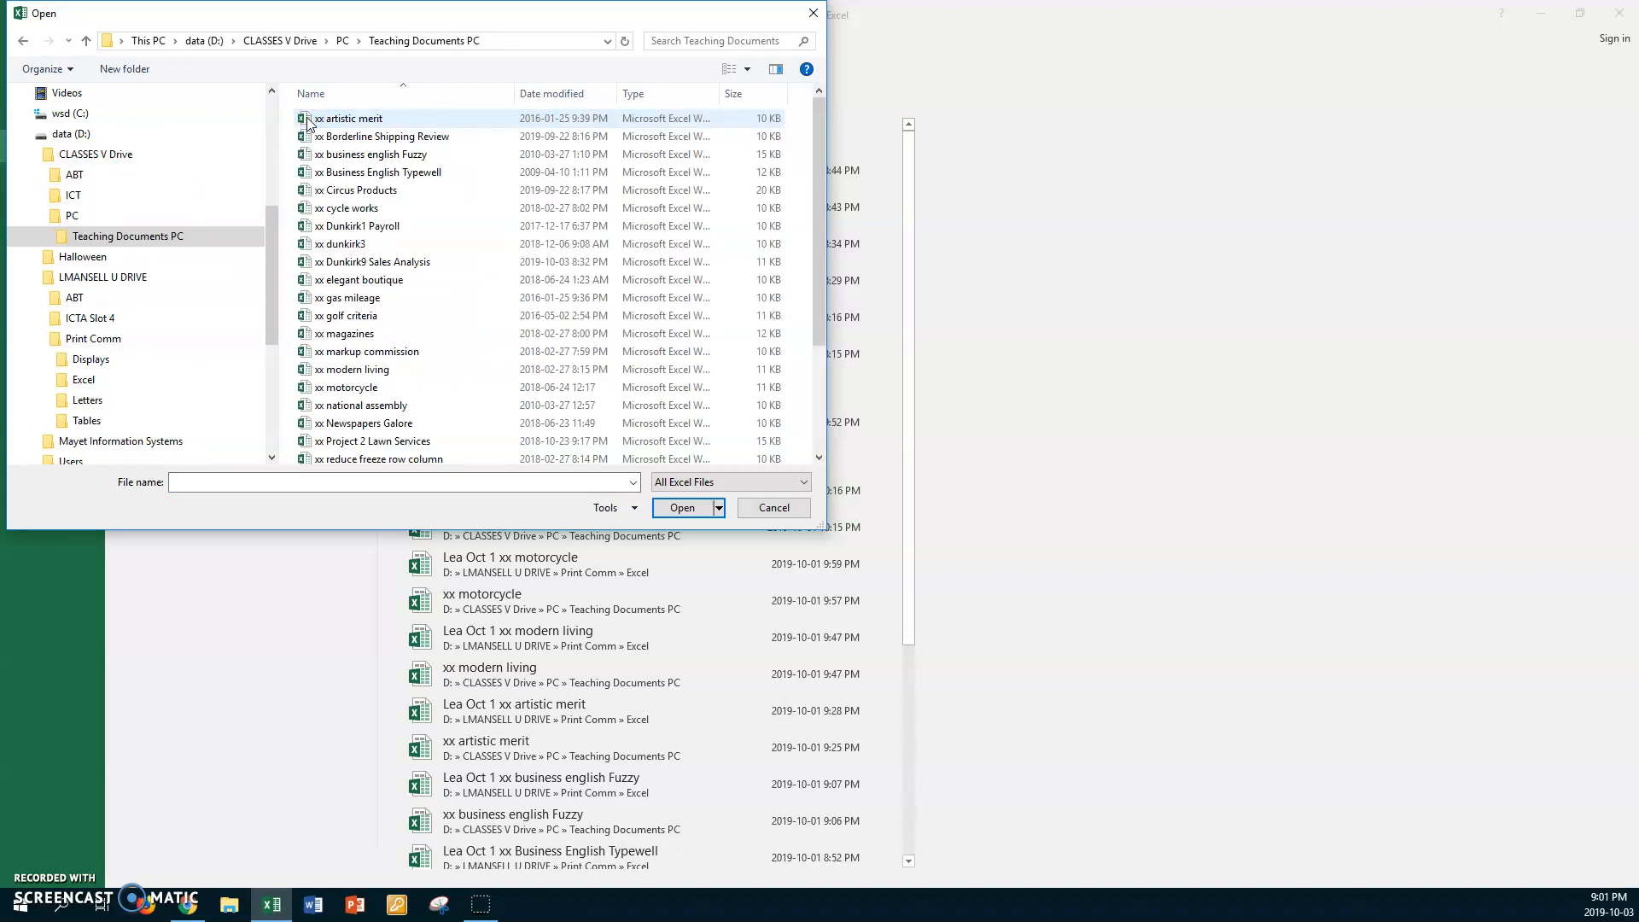
{"action": "double_click", "coordinate": [311, 334]}
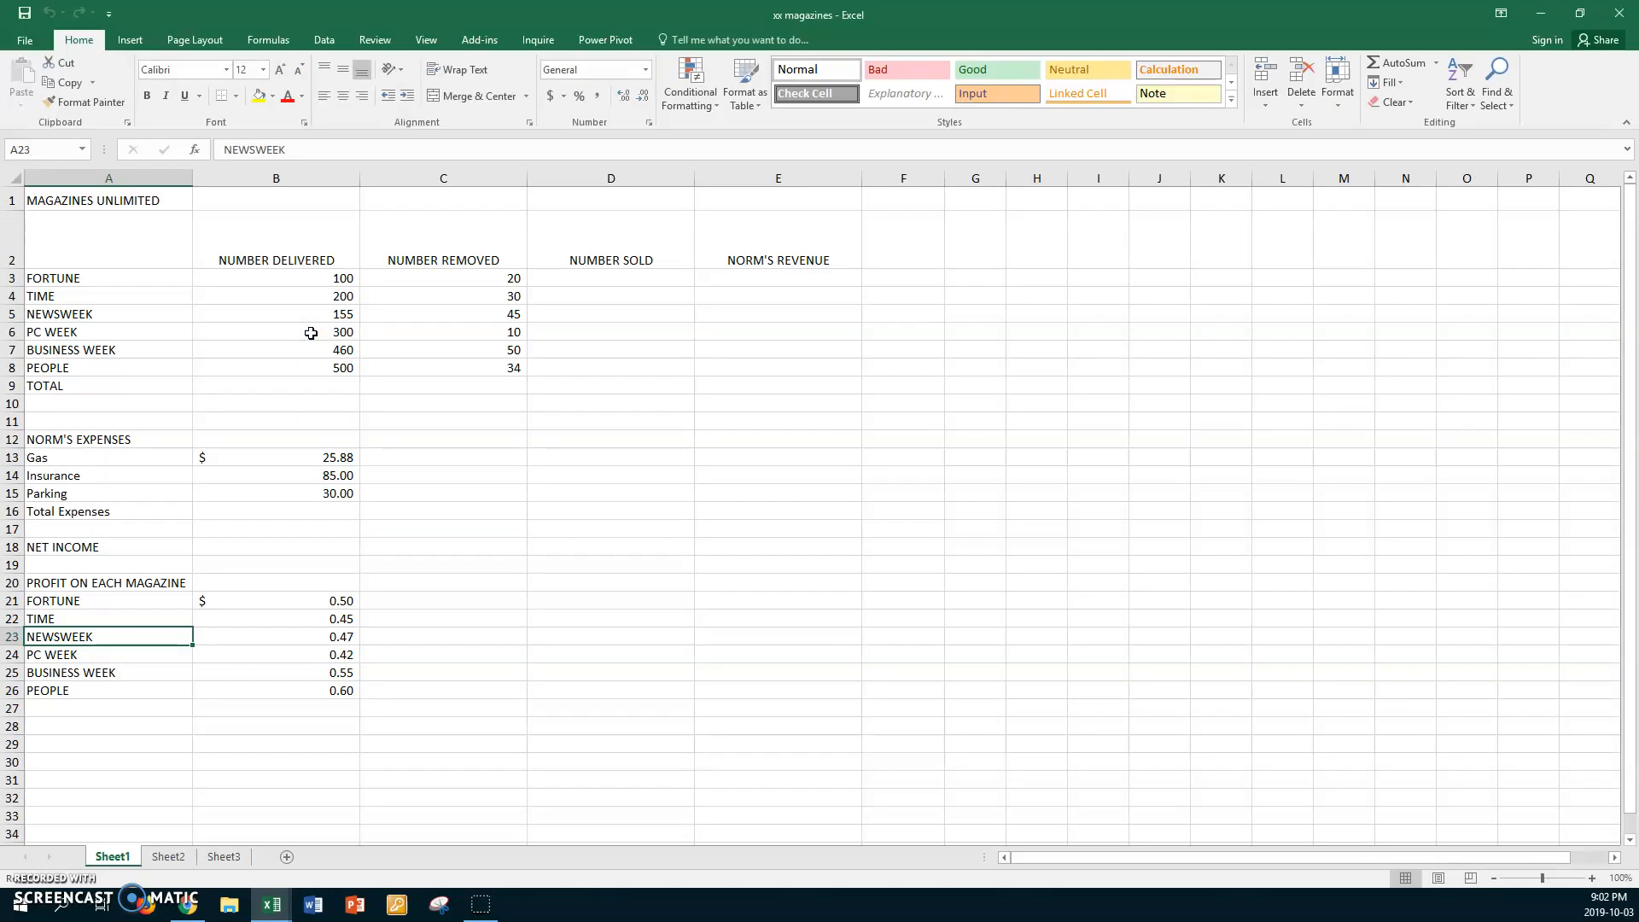
- Choose the Print Comm > Excel folder on the personal U drive as the location for saving a copy of the workbook
{"action": "left_click", "coordinate": [24, 40]}
{"action": "left_click", "coordinate": [31, 212]}
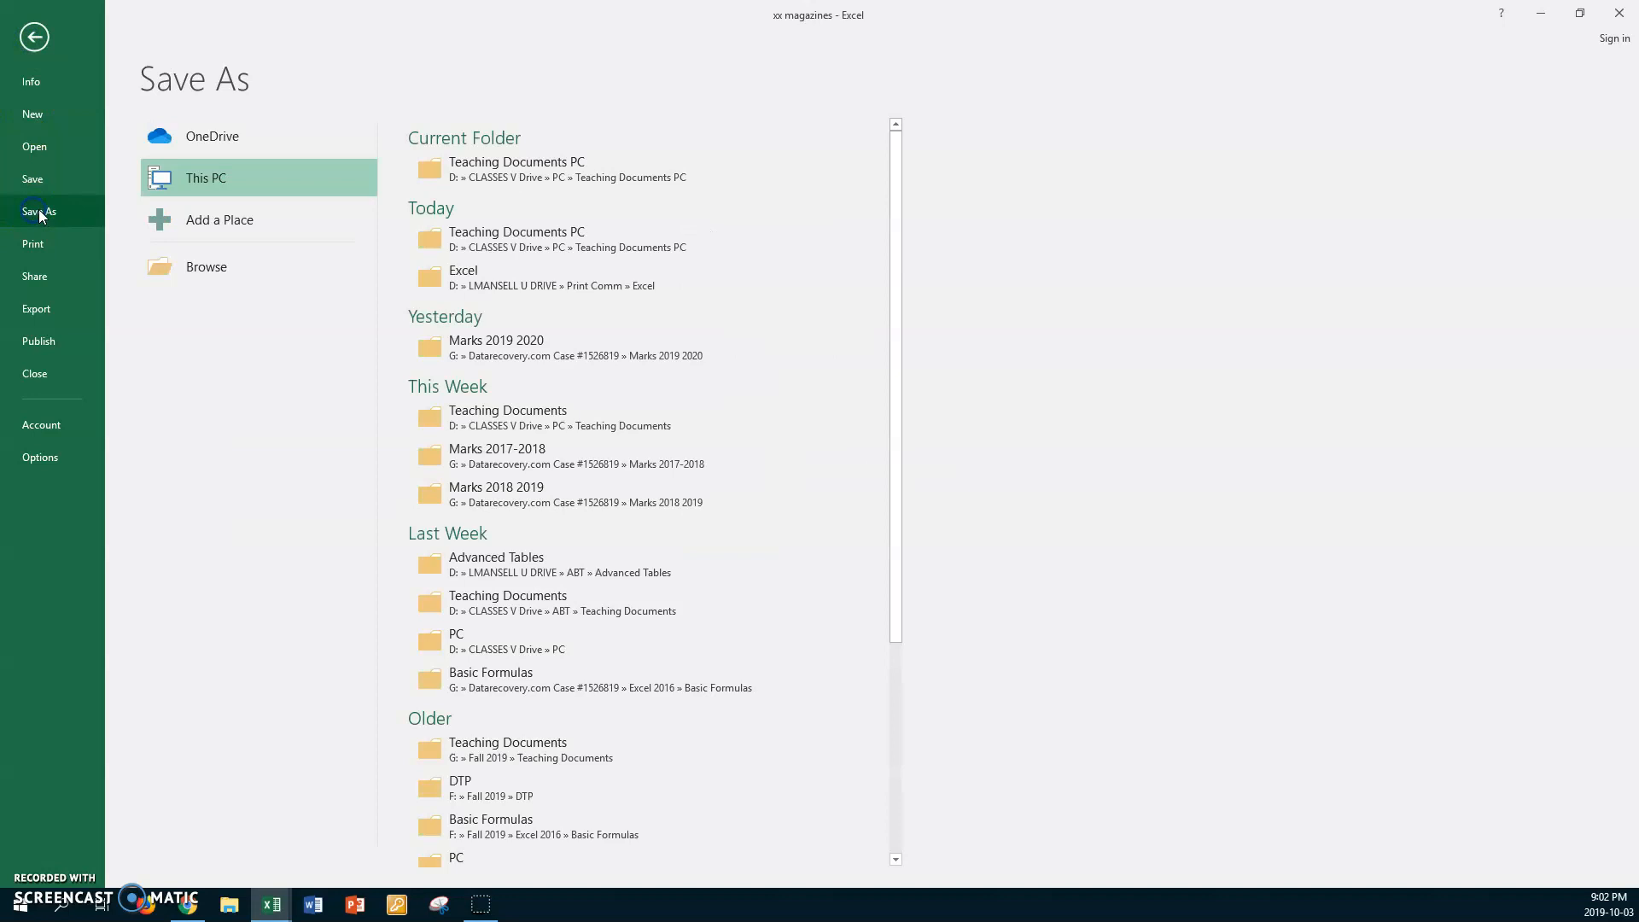
{"action": "left_click", "coordinate": [223, 267]}
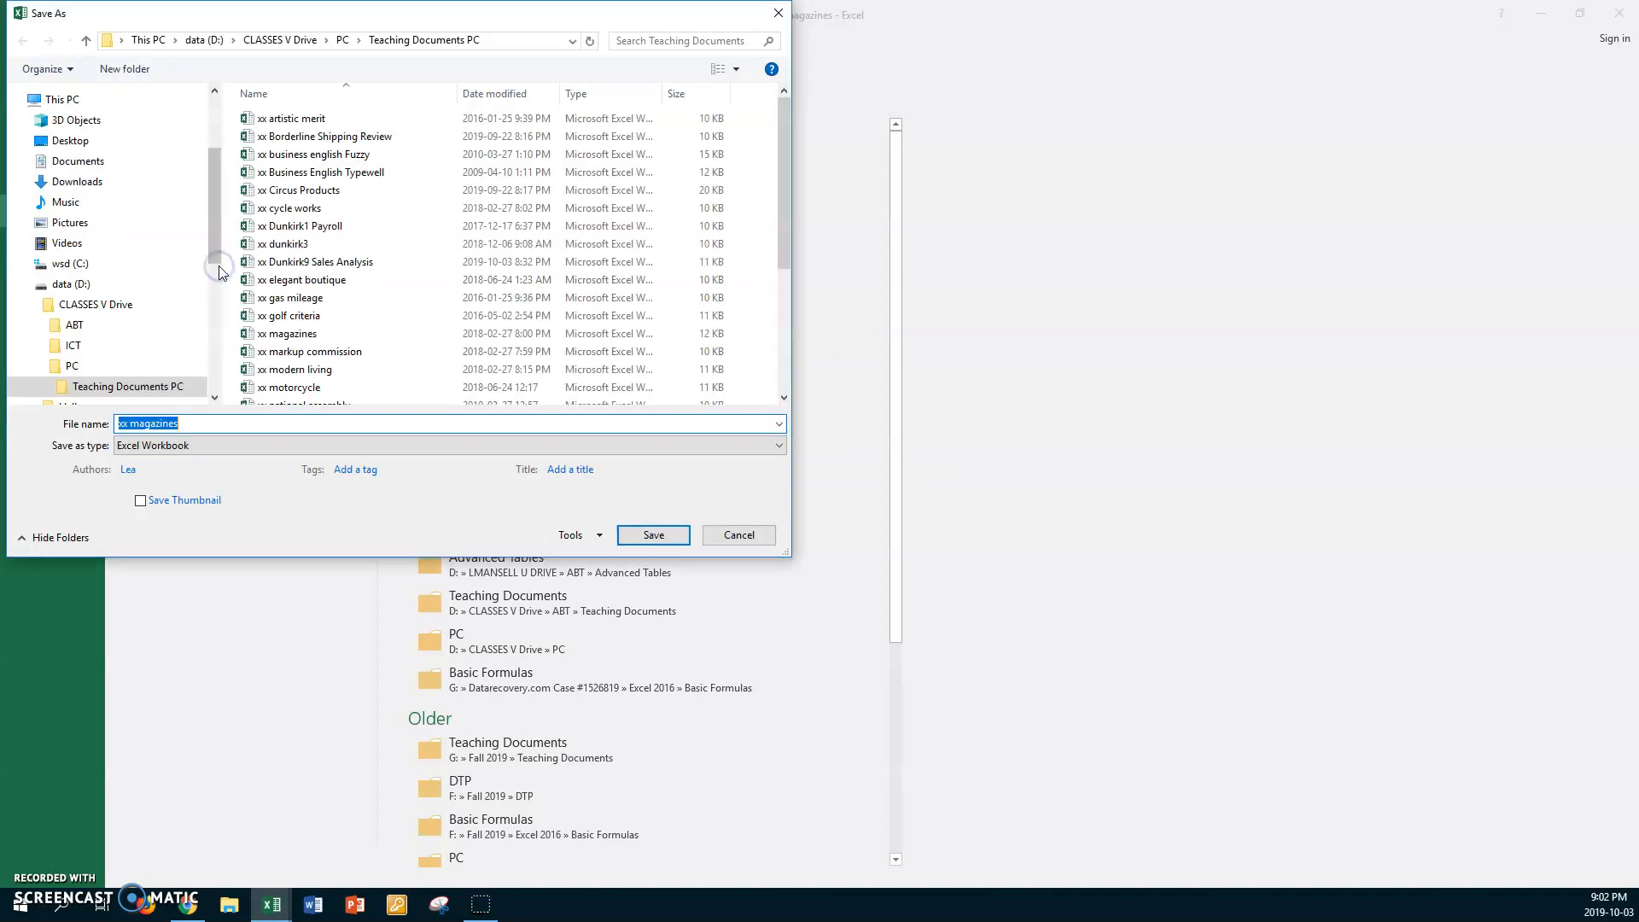
{"action": "scroll", "coordinate": [102, 299], "scroll_direction": "down", "scroll_amount": 5}
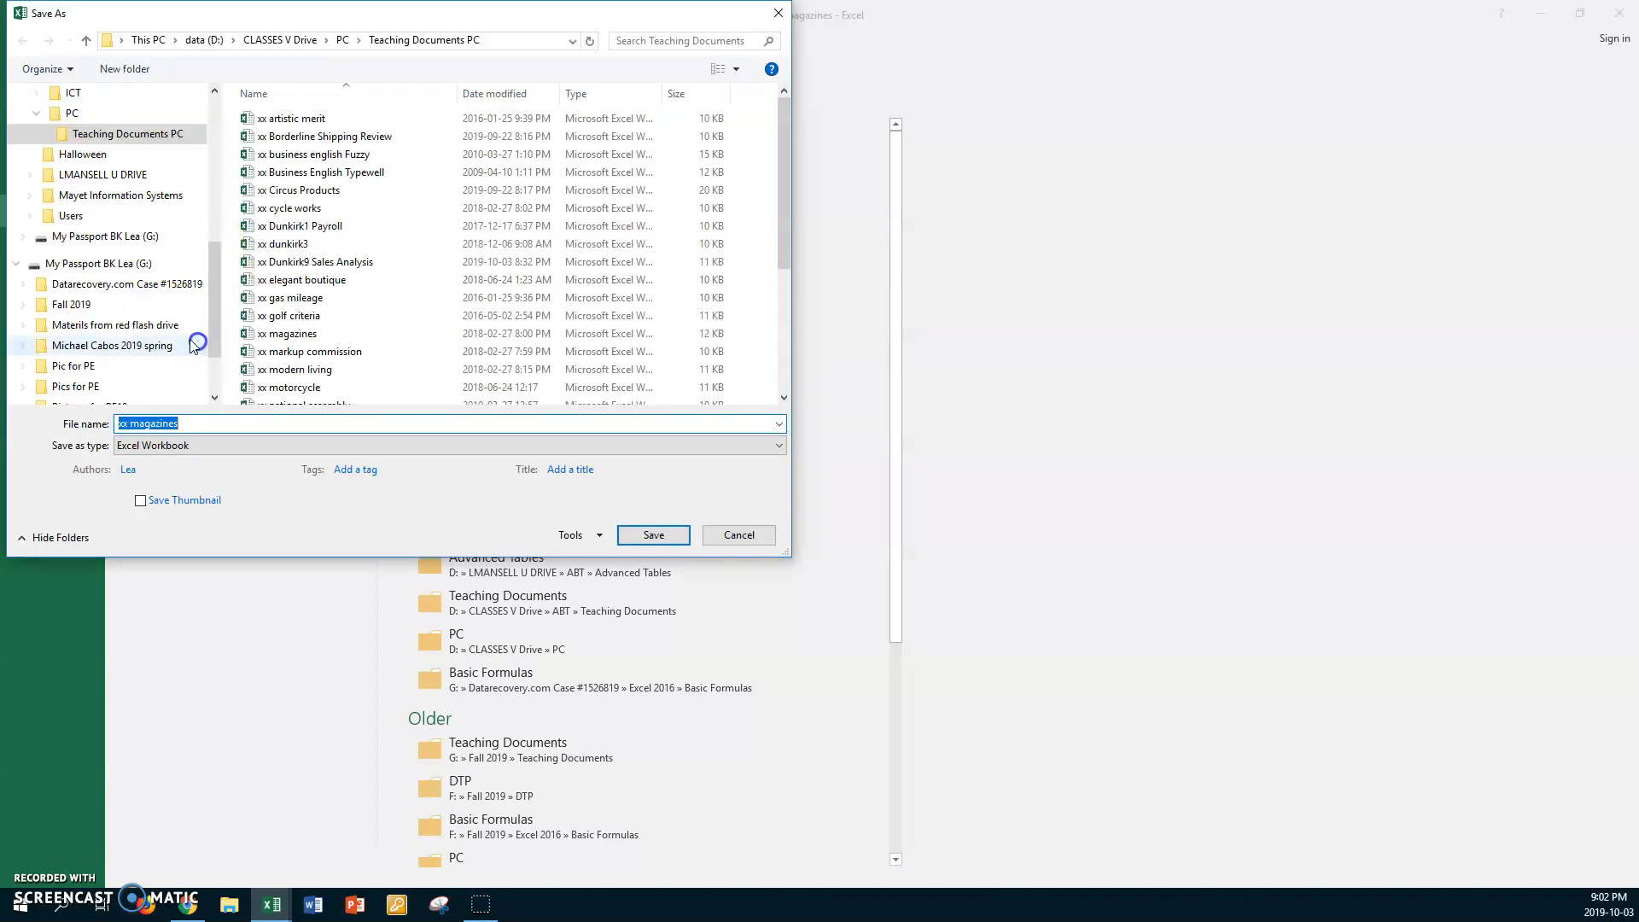
{"action": "left_click", "coordinate": [119, 175]}
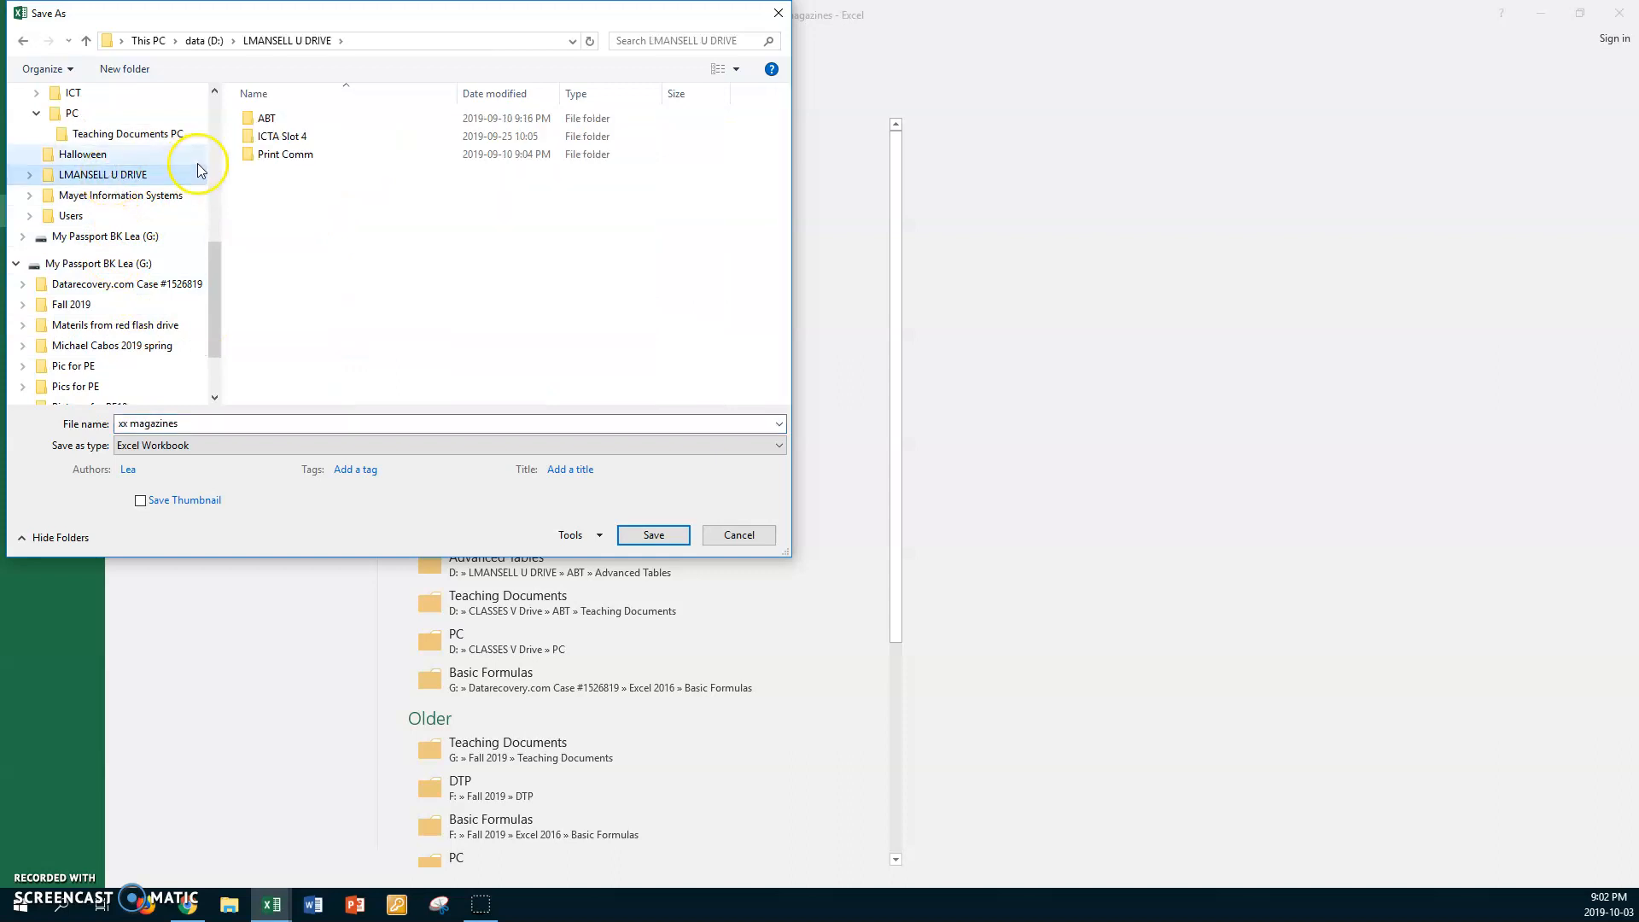
{"action": "left_click", "coordinate": [251, 153]}
{"action": "double_click", "coordinate": [251, 153]}
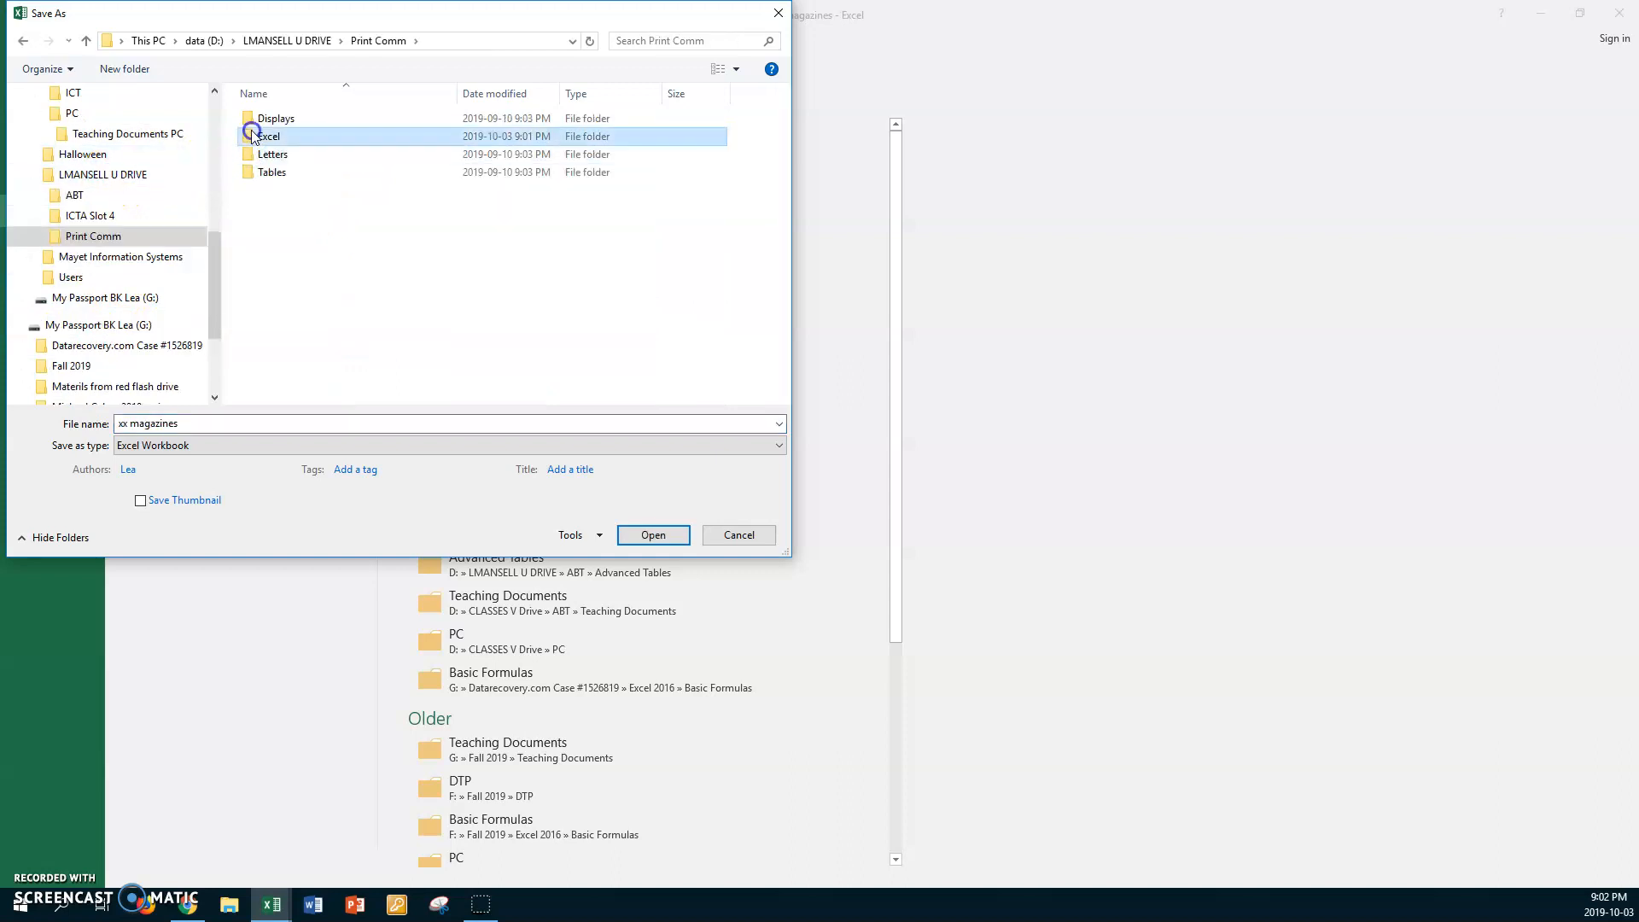
{"action": "double_click", "coordinate": [256, 135]}
- Prefix the file name xx magazines with the owner's first name and "Oct 3", and save the copy
{"action": "left_click", "coordinate": [192, 421]}
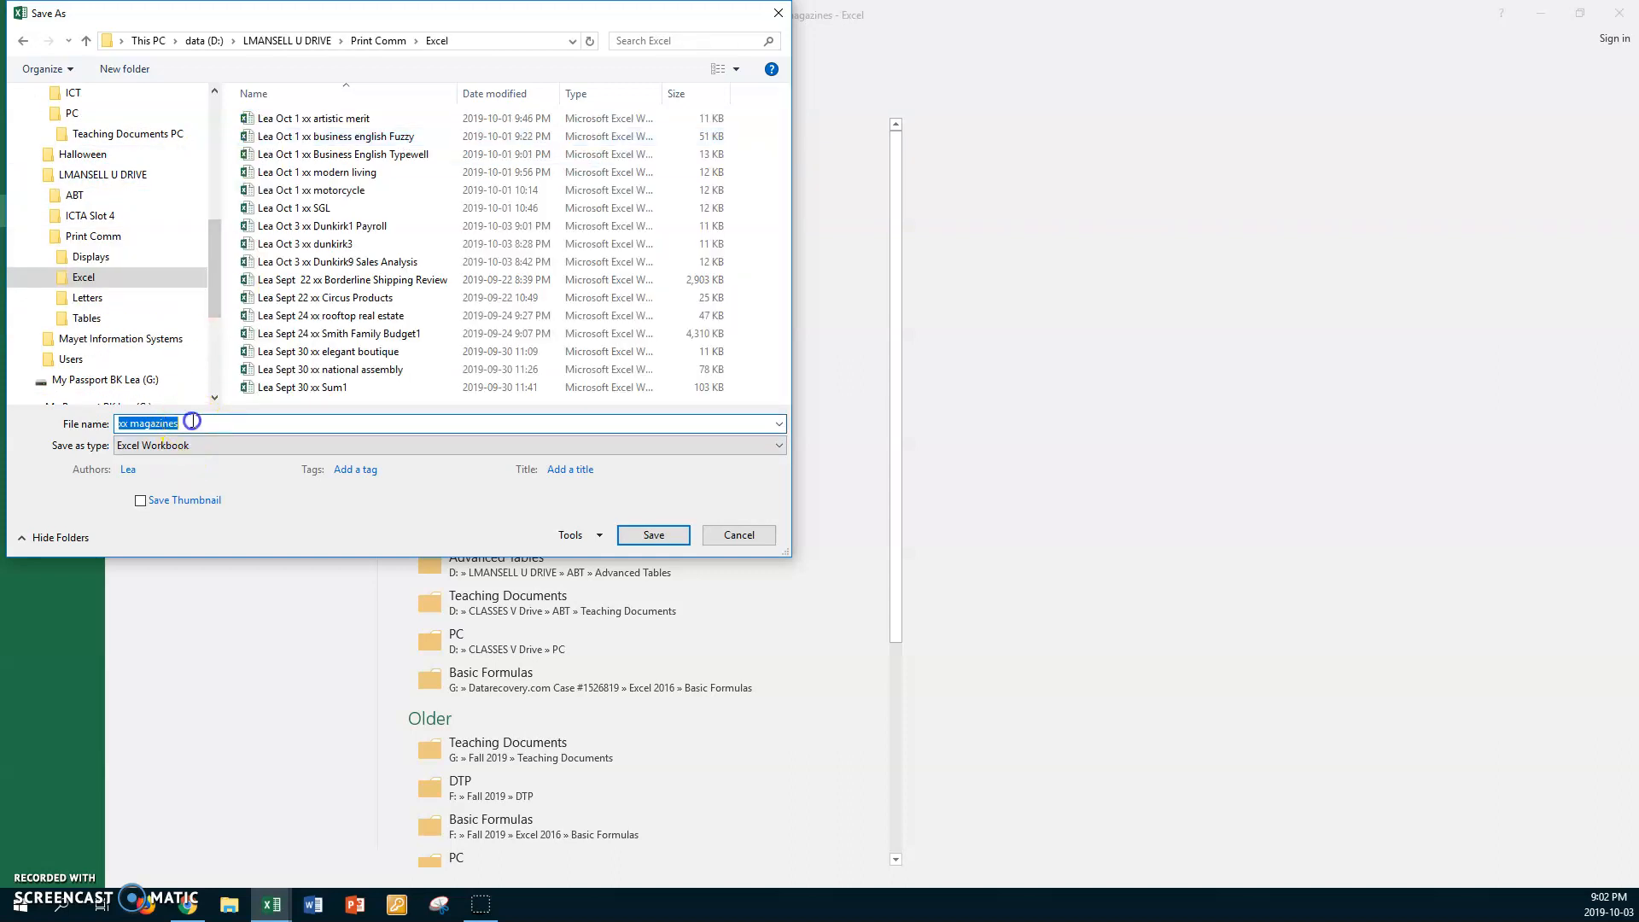
{"action": "key", "text": "Home"}
{"action": "type", "text": "Lea Oct 3"}
{"action": "left_click", "coordinate": [646, 535]}
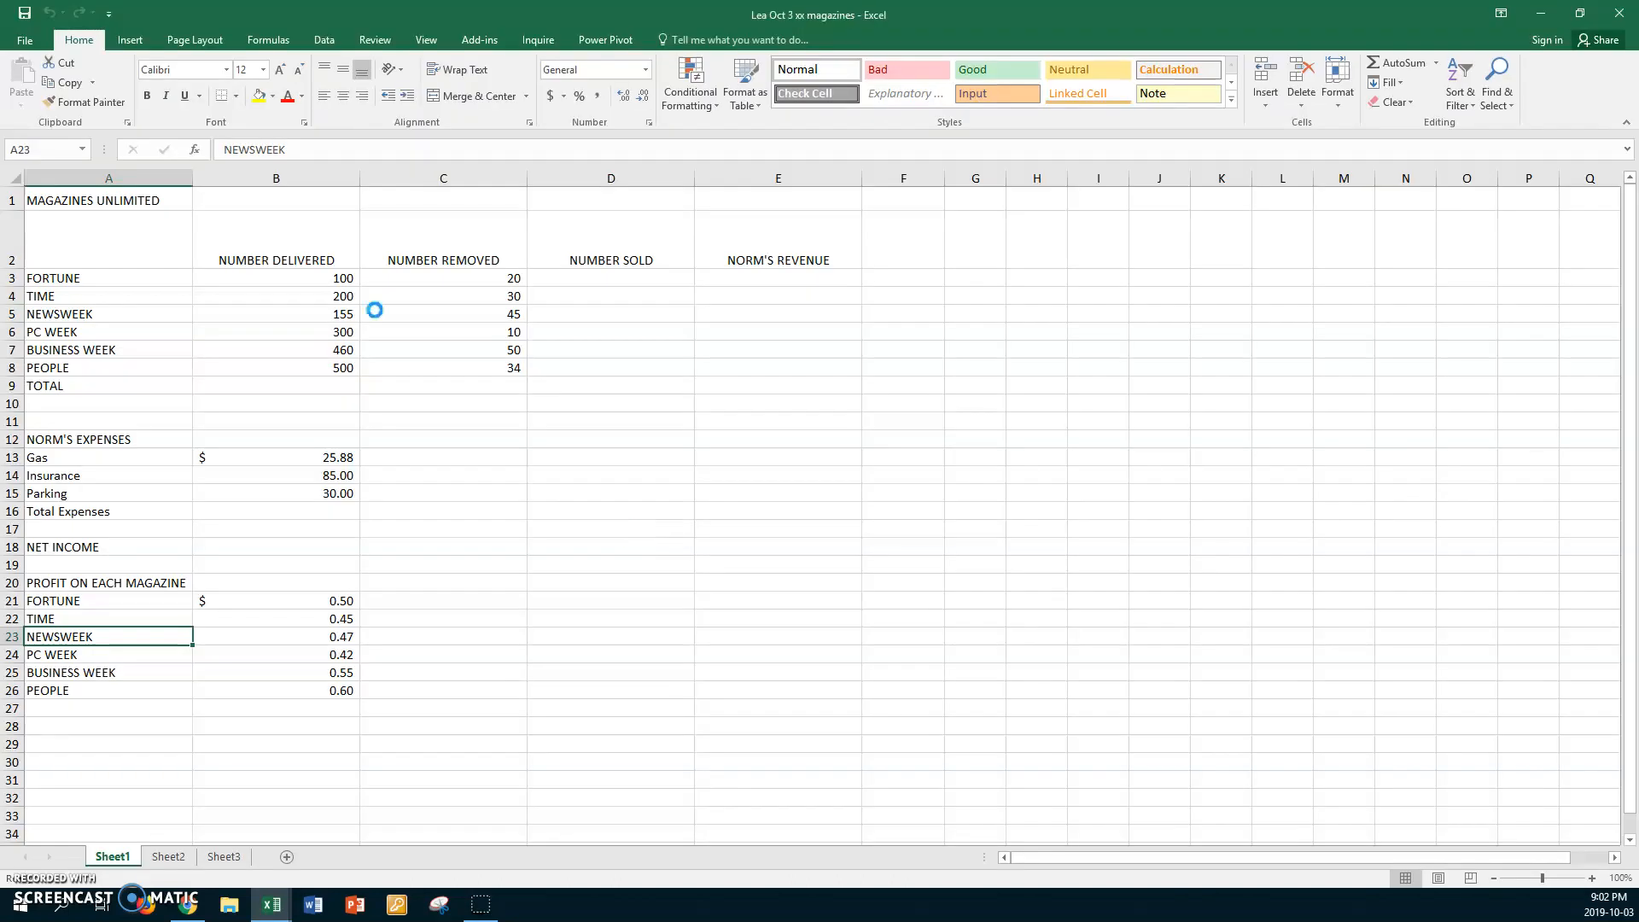
{"action": "left_click", "coordinate": [256, 256]}
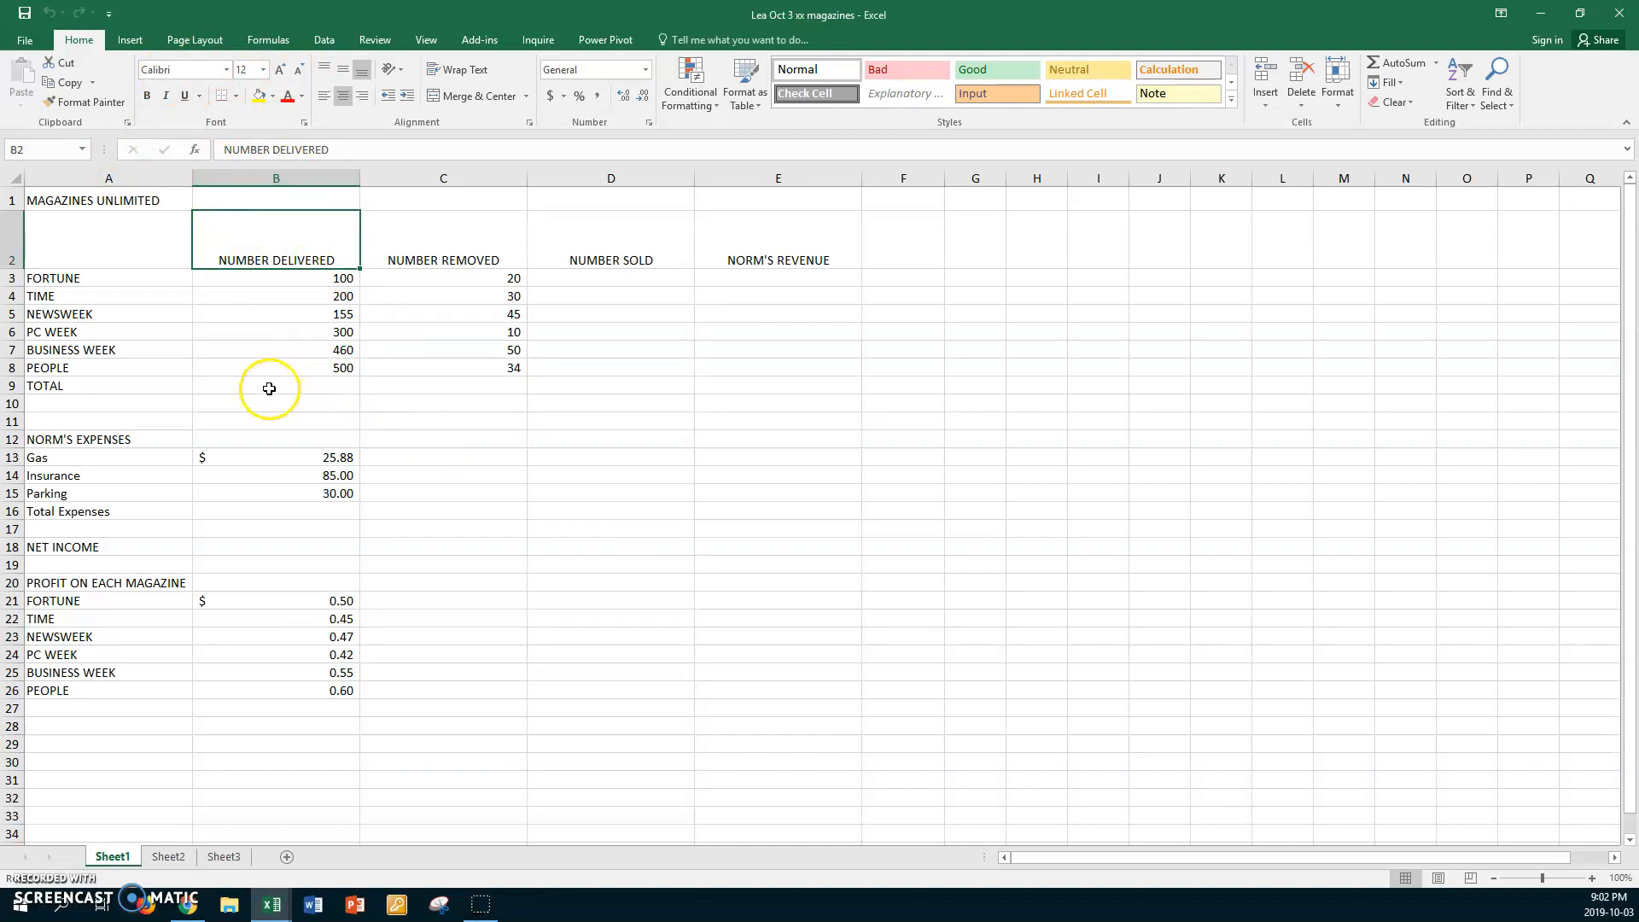
{"action": "left_click", "coordinate": [232, 280]}
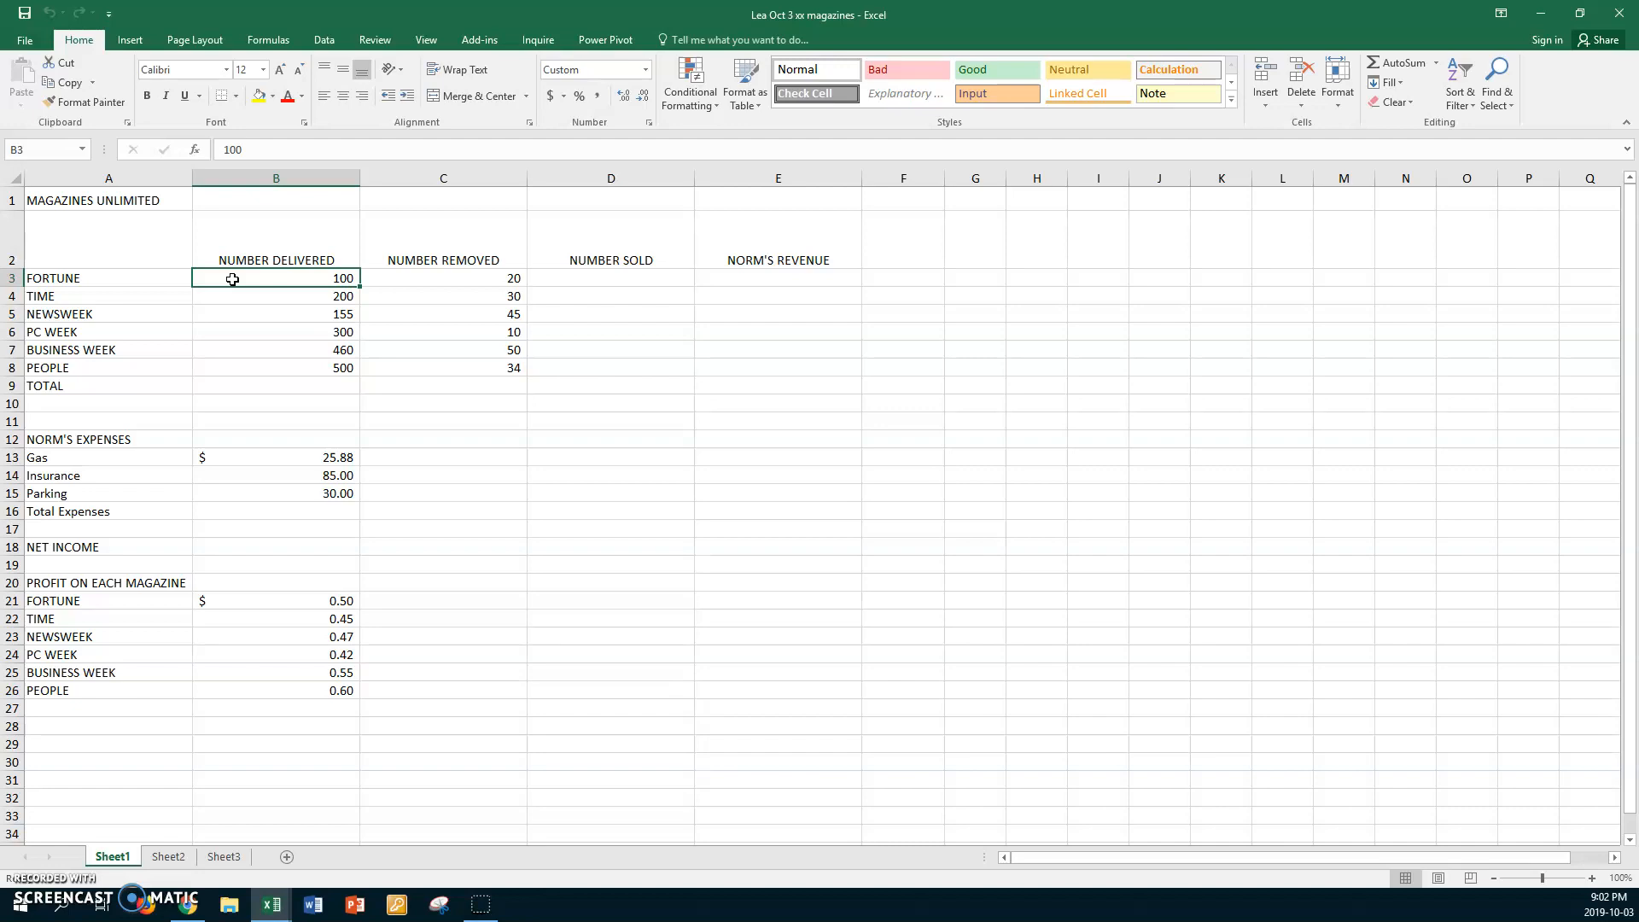
{"action": "left_click", "coordinate": [247, 277]}
{"action": "left_click", "coordinate": [443, 275]}
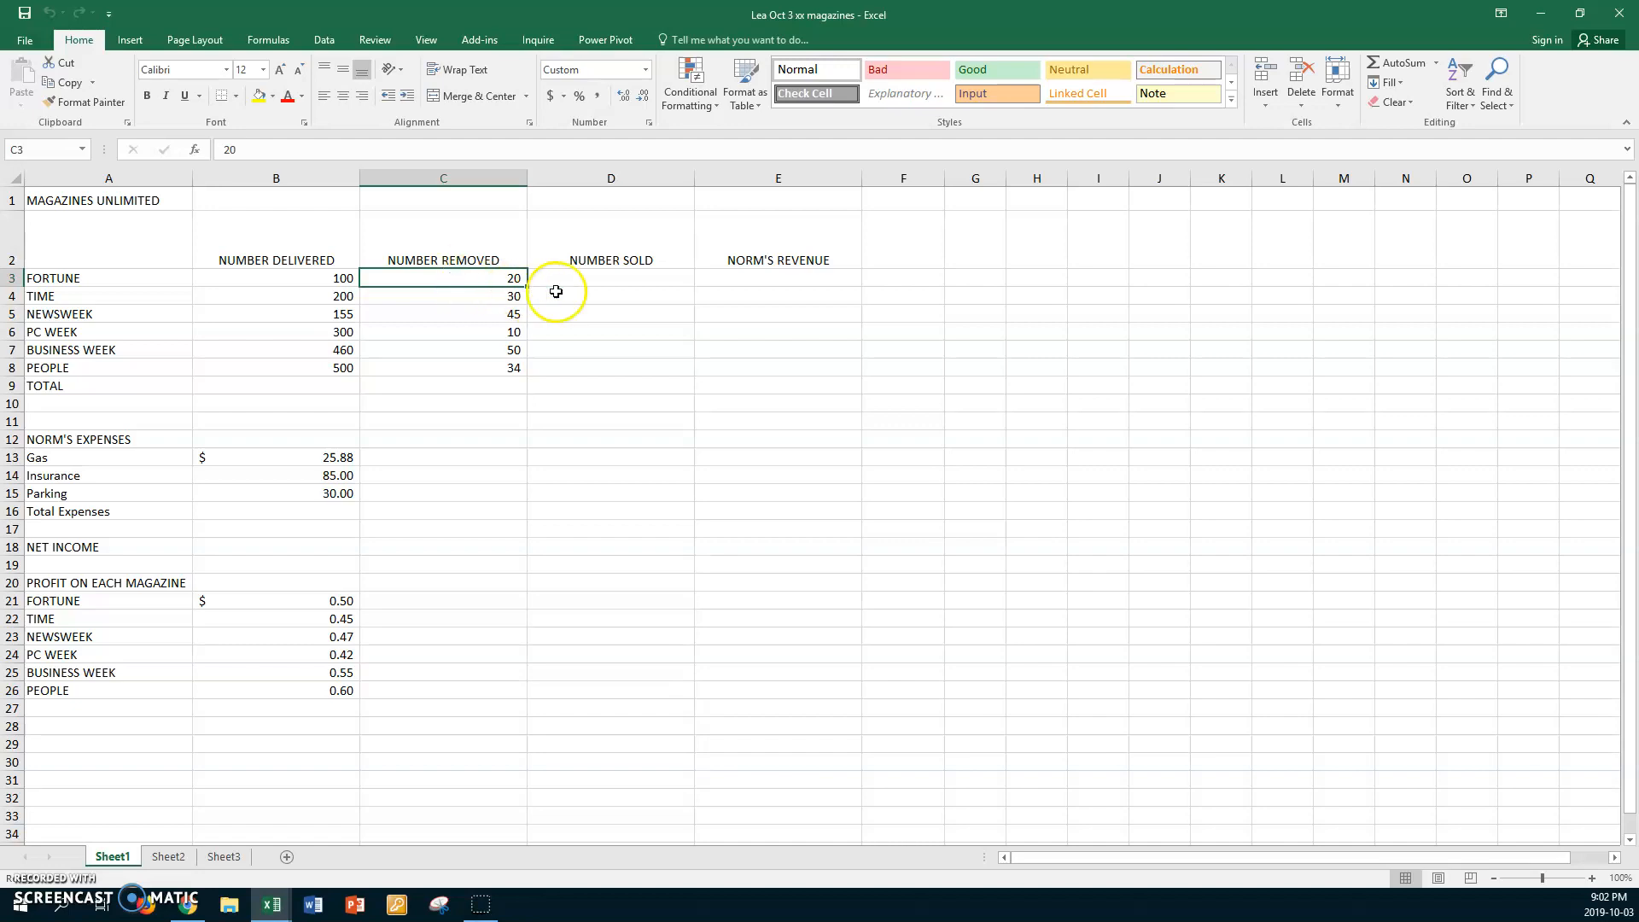
- Calculate the number sold for Fortune in D3 with =B3-C3 and fill the formula down to D8
{"action": "left_click", "coordinate": [615, 280]}
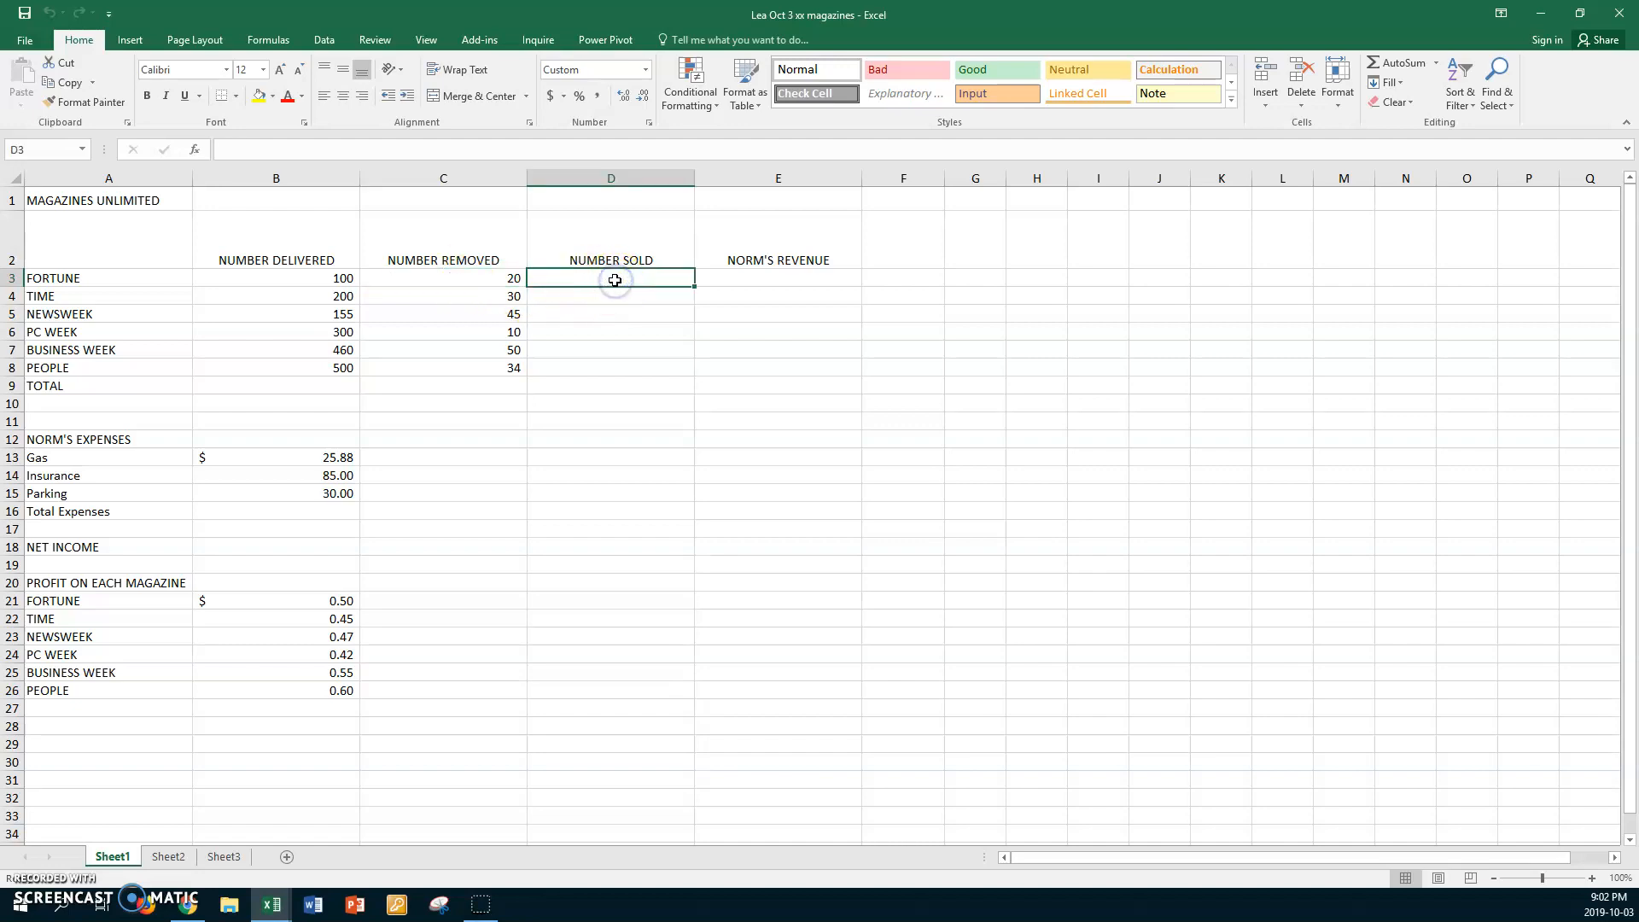
{"action": "type", "text": "="}
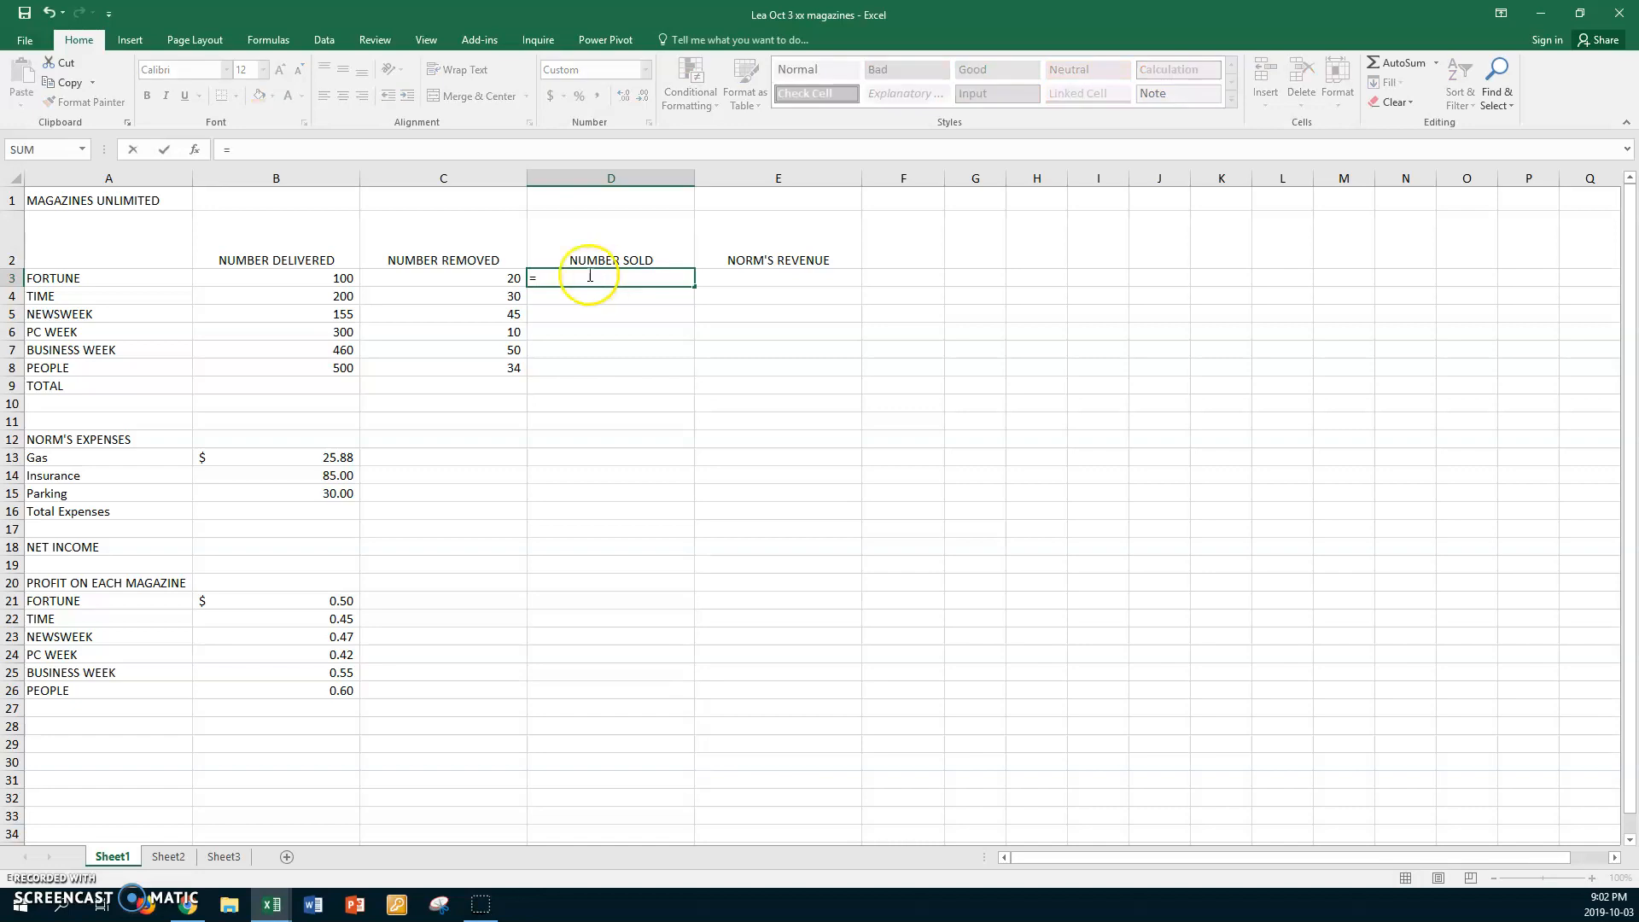
{"action": "left_click", "coordinate": [286, 281]}
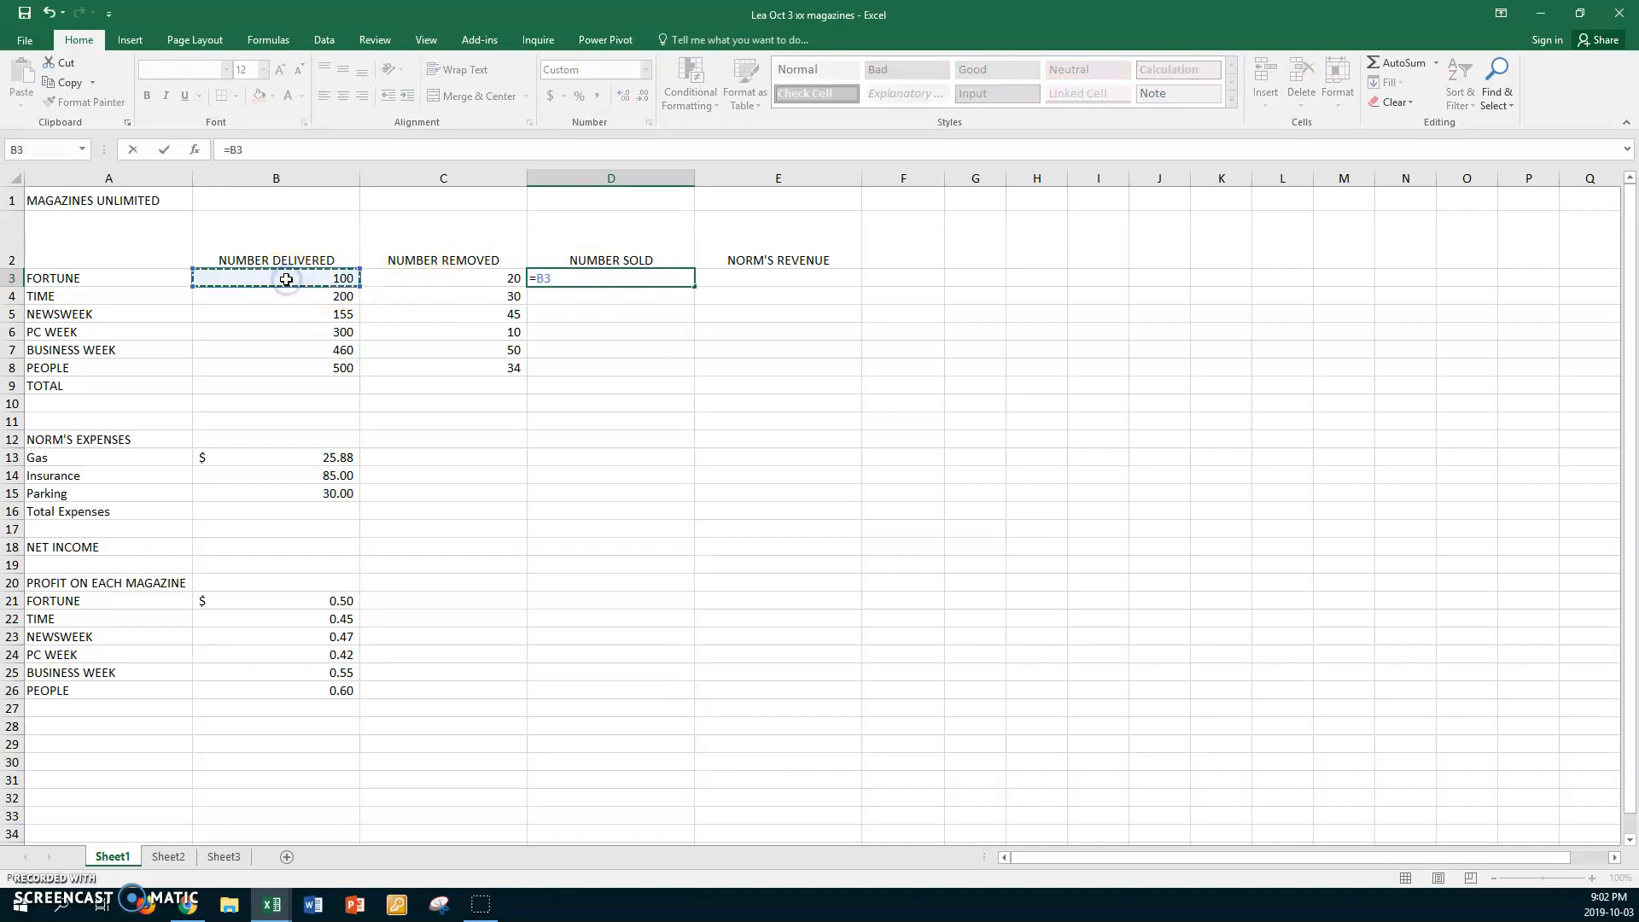
{"action": "type", "text": "-"}
{"action": "left_click", "coordinate": [463, 278]}
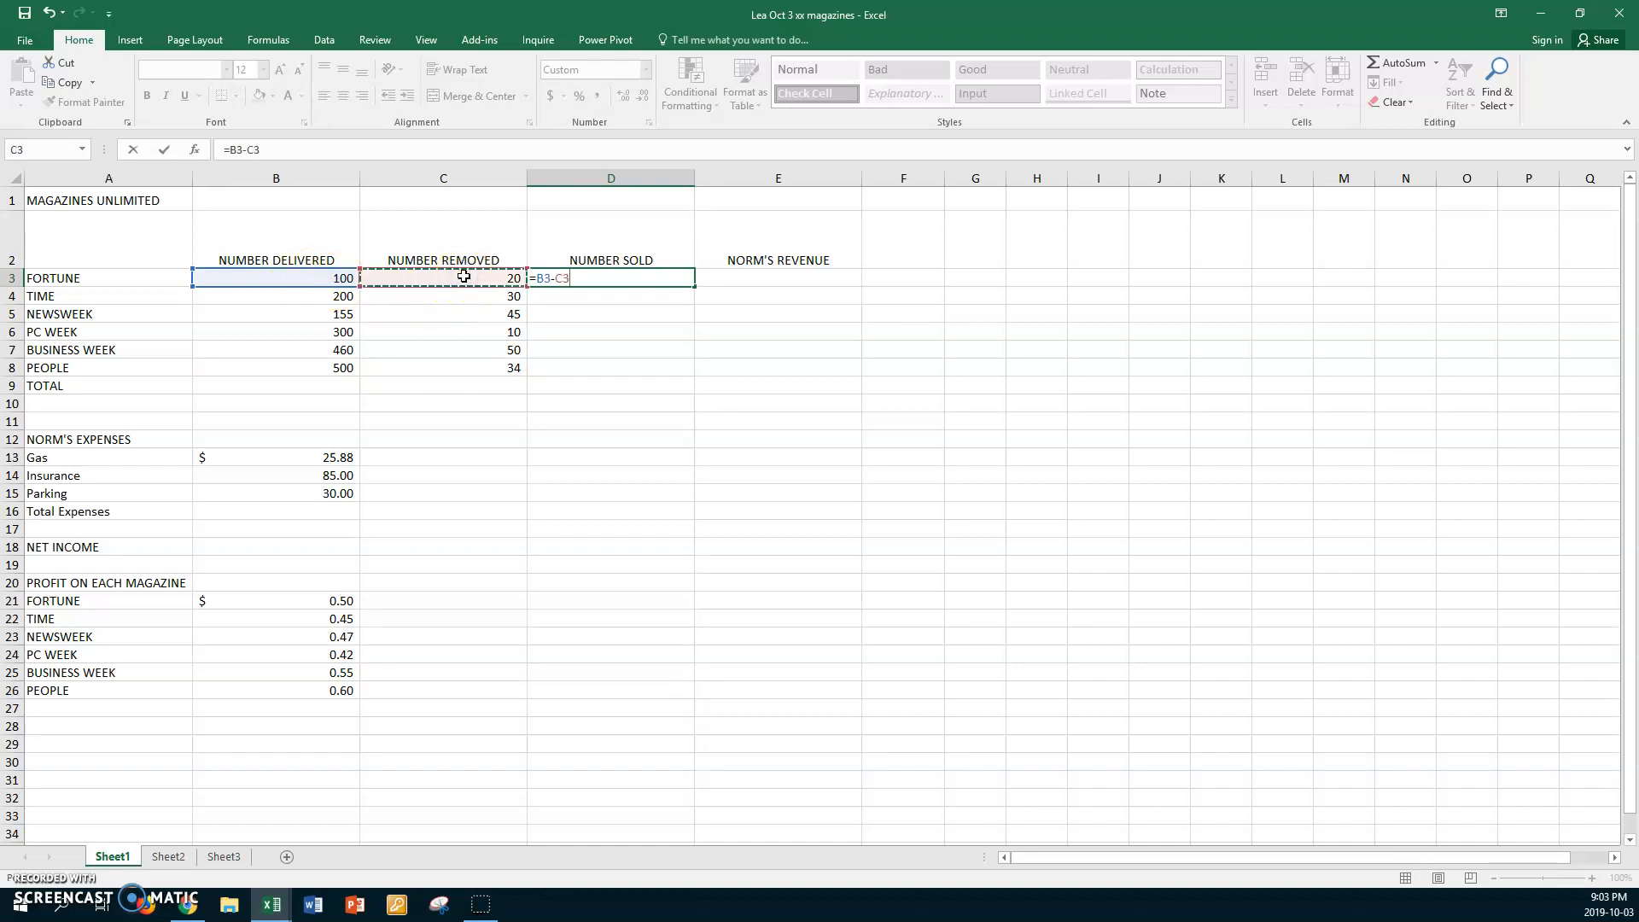
{"action": "key", "text": "Return"}
{"action": "left_click", "coordinate": [575, 274]}
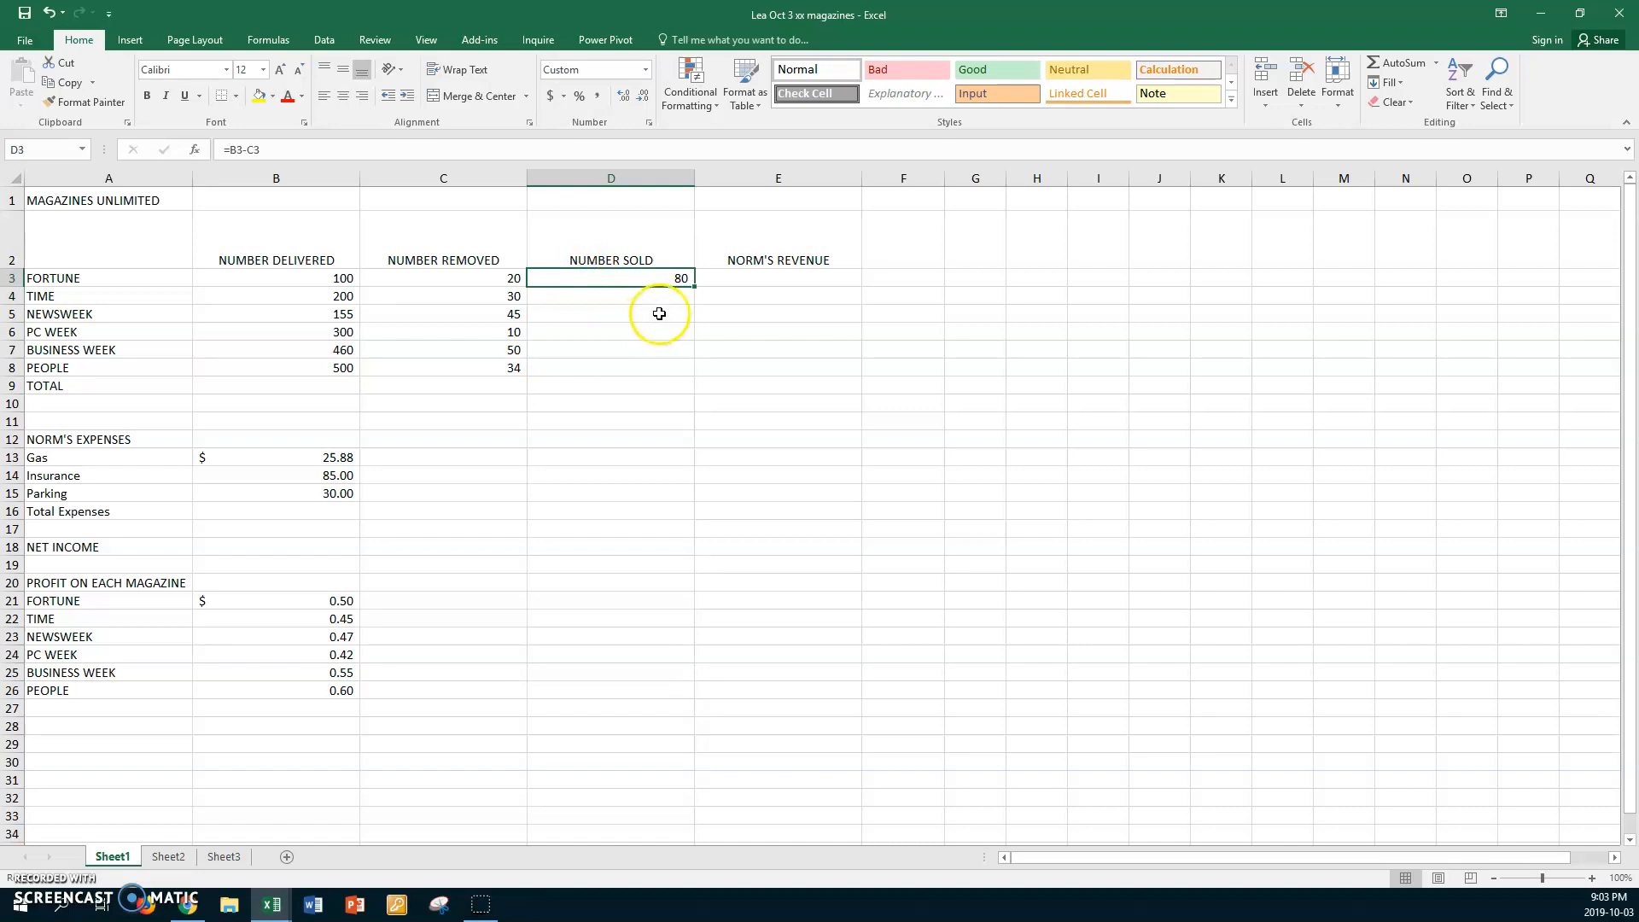
{"action": "left_click_drag", "start_coordinate": [694, 287], "coordinate": [683, 369]}
- Calculate Norm's revenue for Fortune in E3 with =D3*B21 and fill the formula down to E8
{"action": "left_click", "coordinate": [768, 280]}
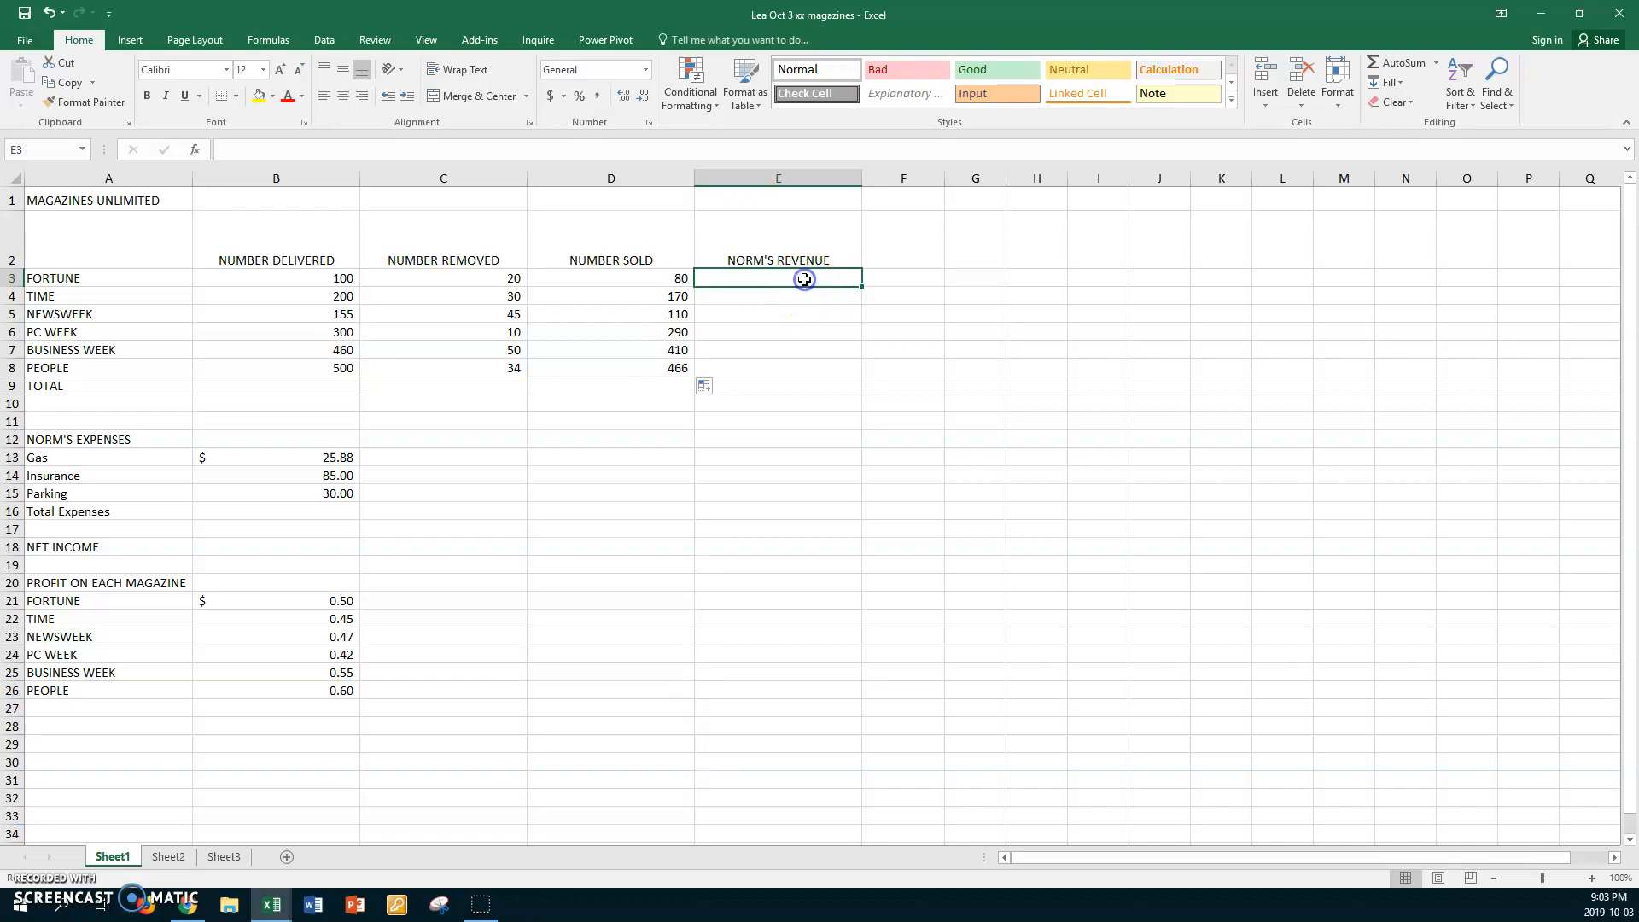
{"action": "left_click", "coordinate": [648, 279]}
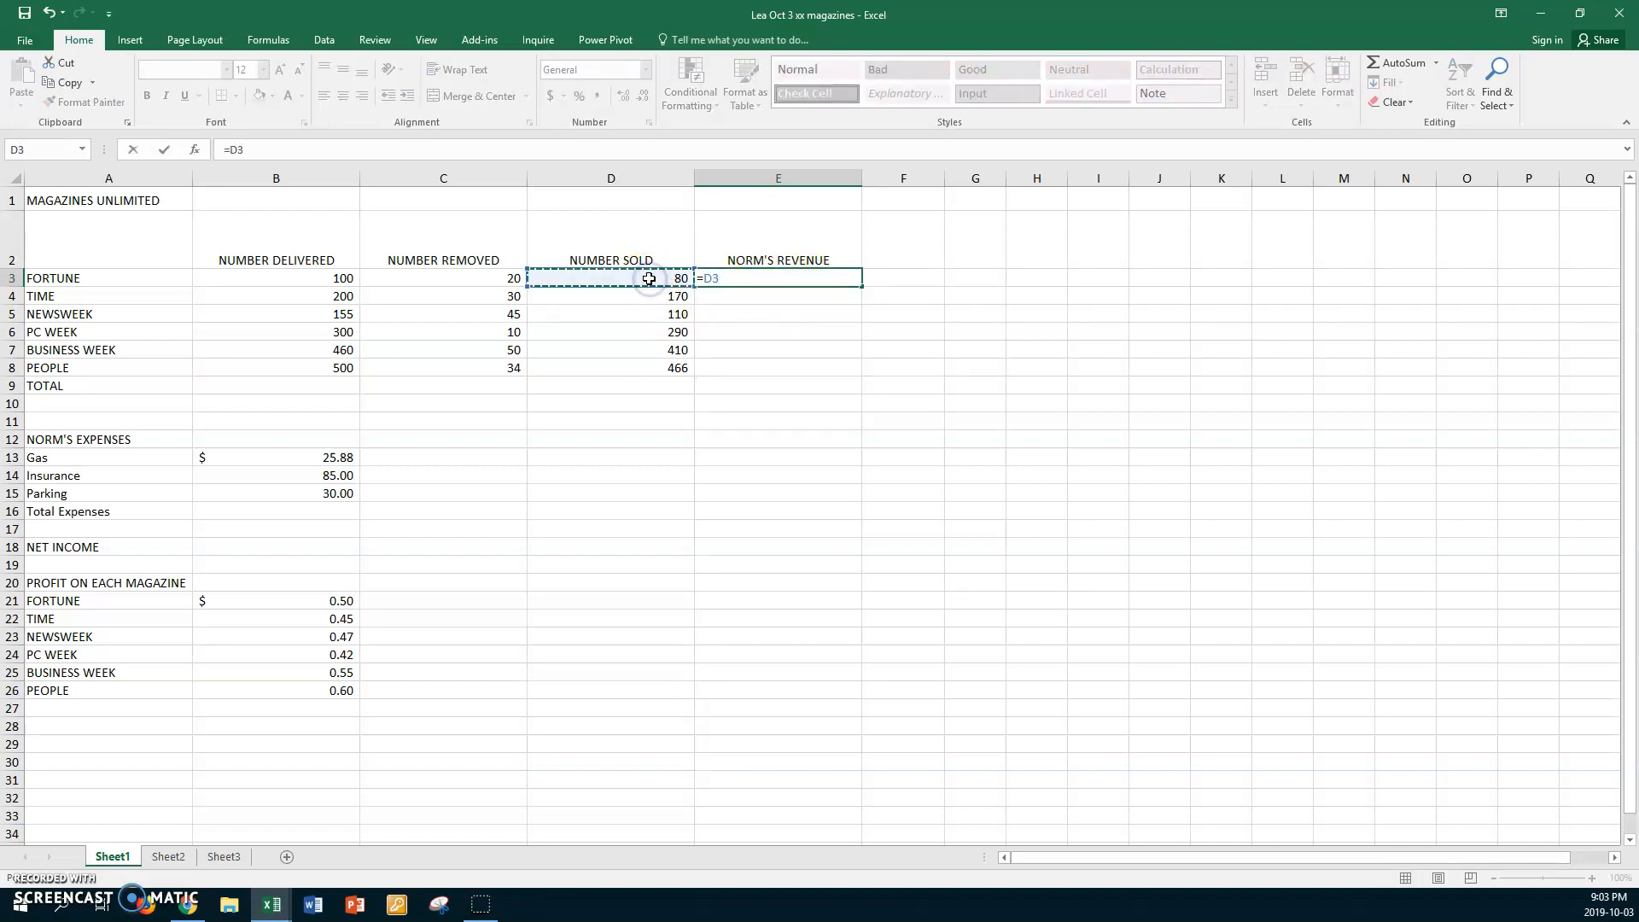
{"action": "type", "text": "*"}
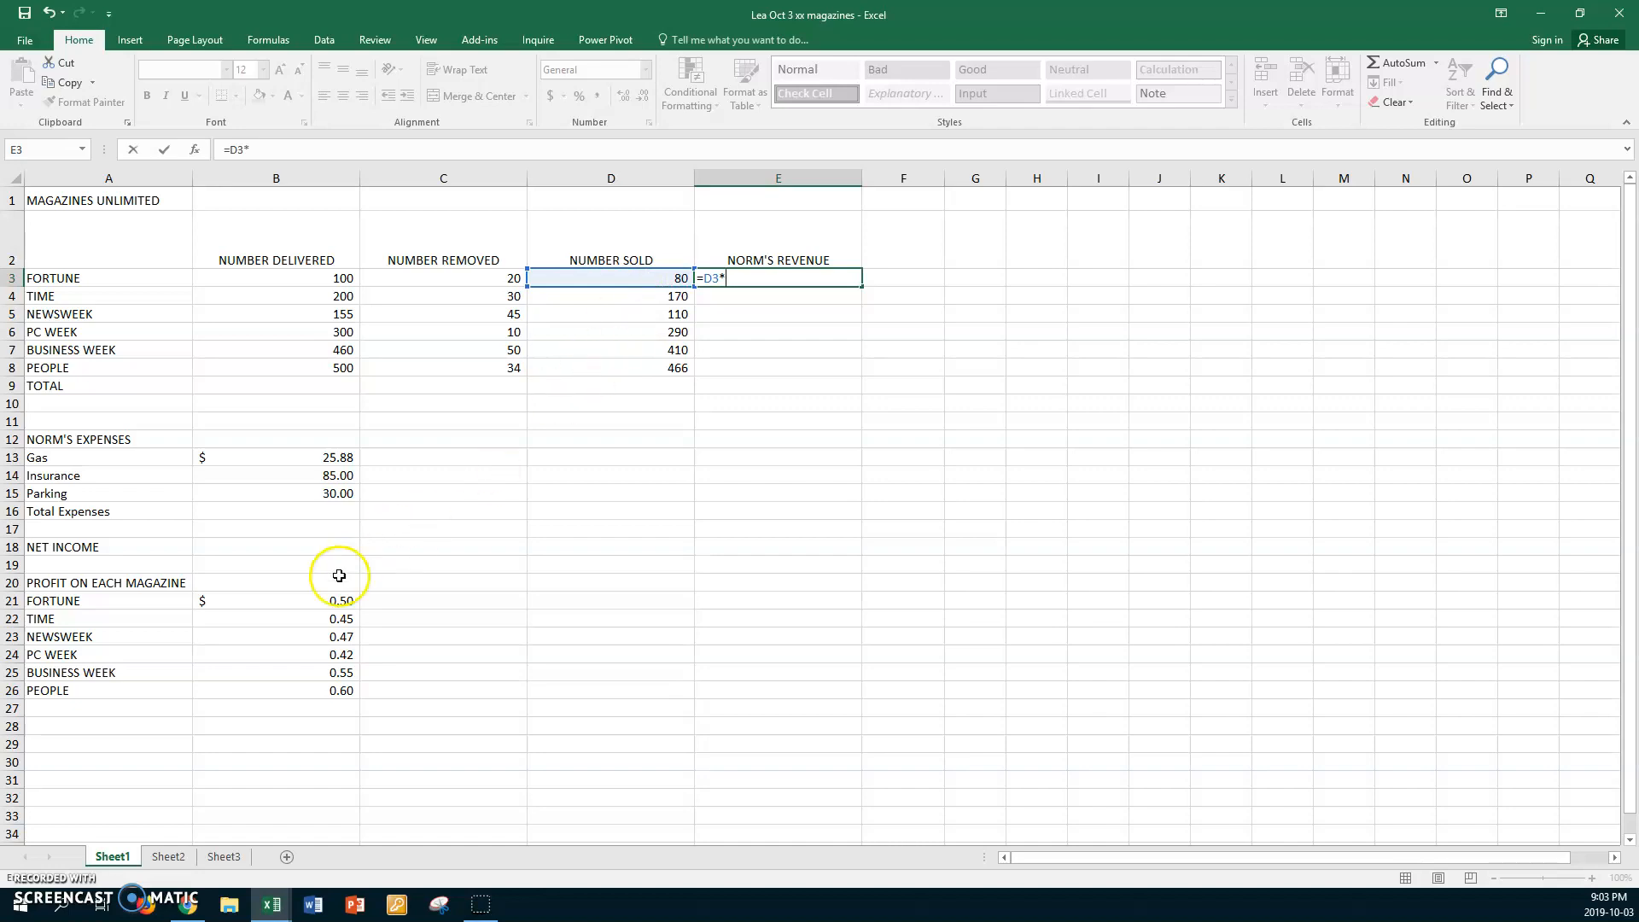
{"action": "left_click", "coordinate": [302, 600]}
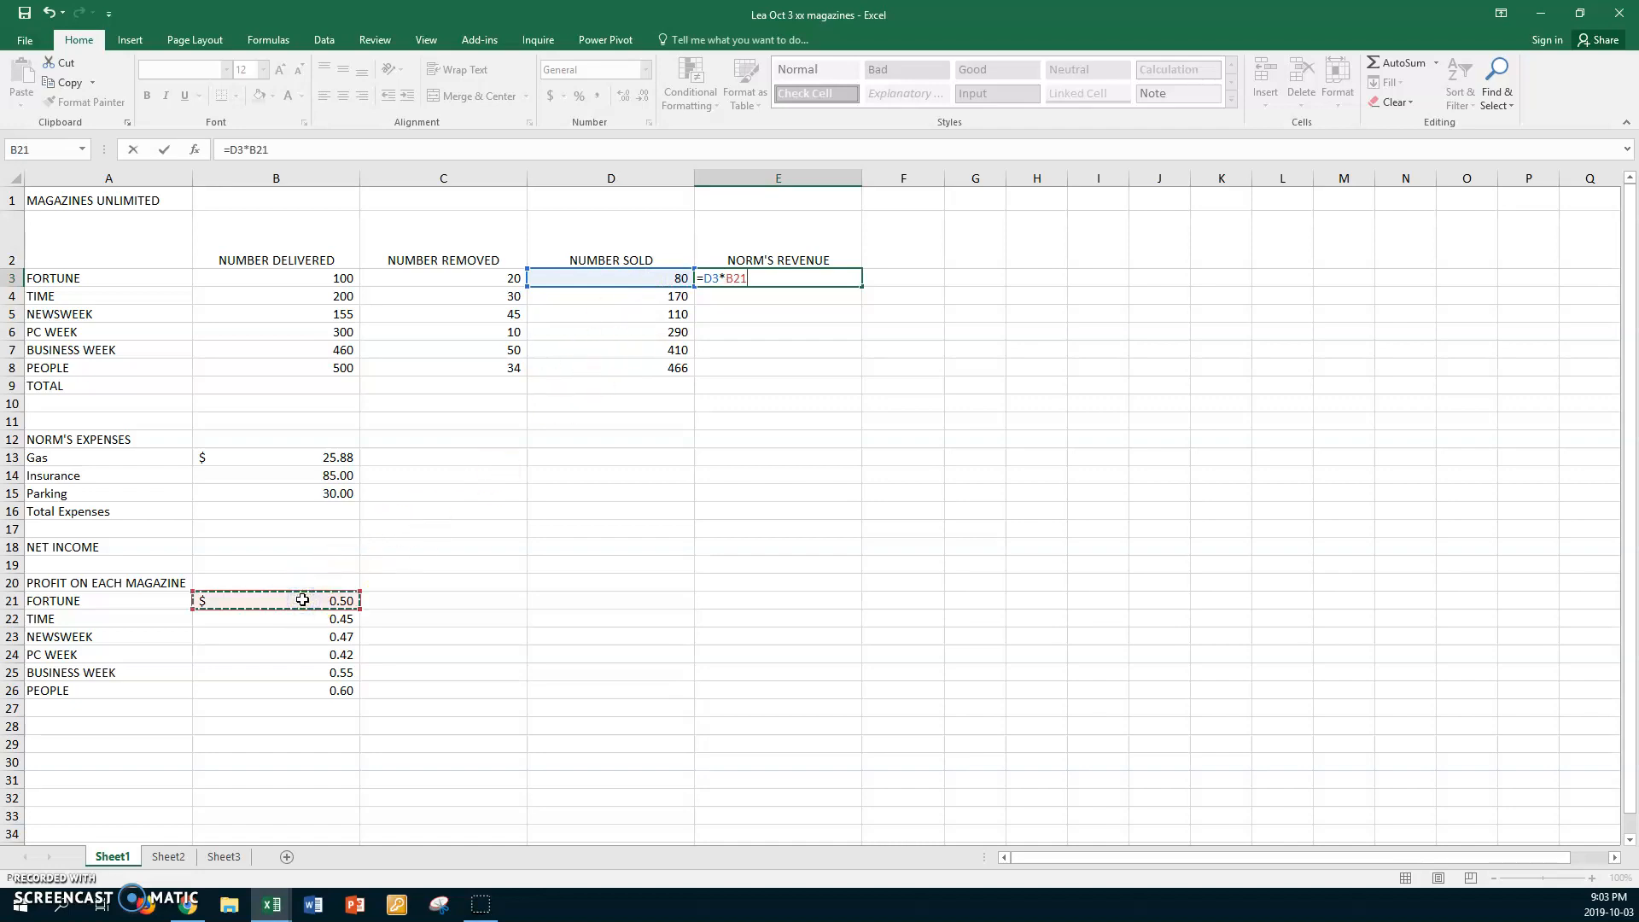
{"action": "key", "text": "Return"}
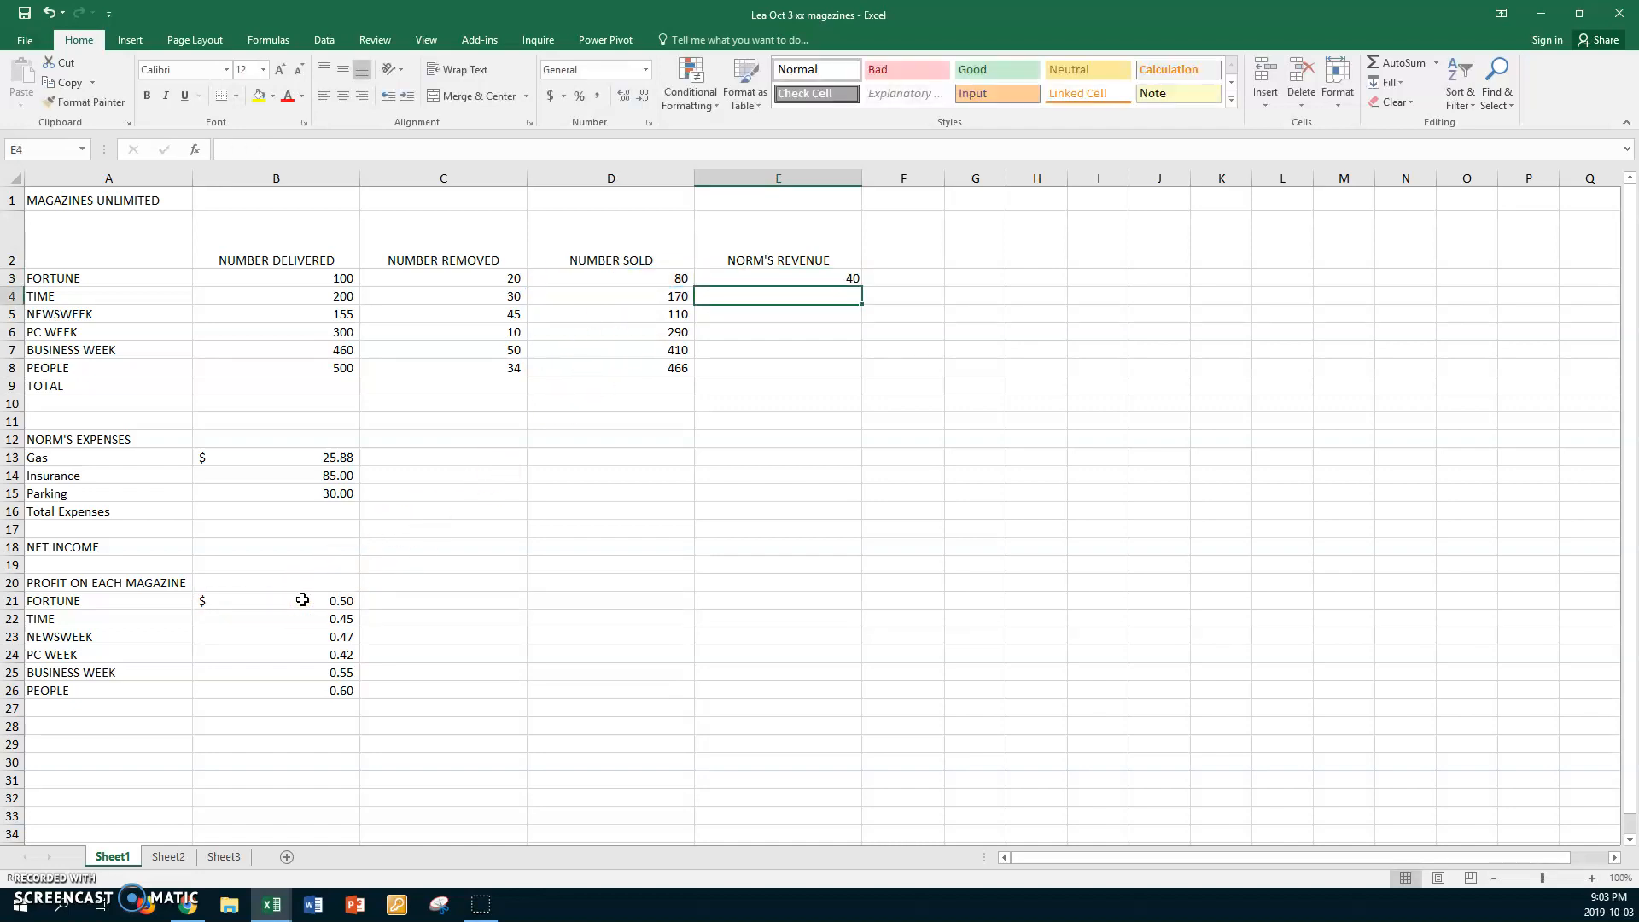
{"action": "left_click", "coordinate": [798, 274]}
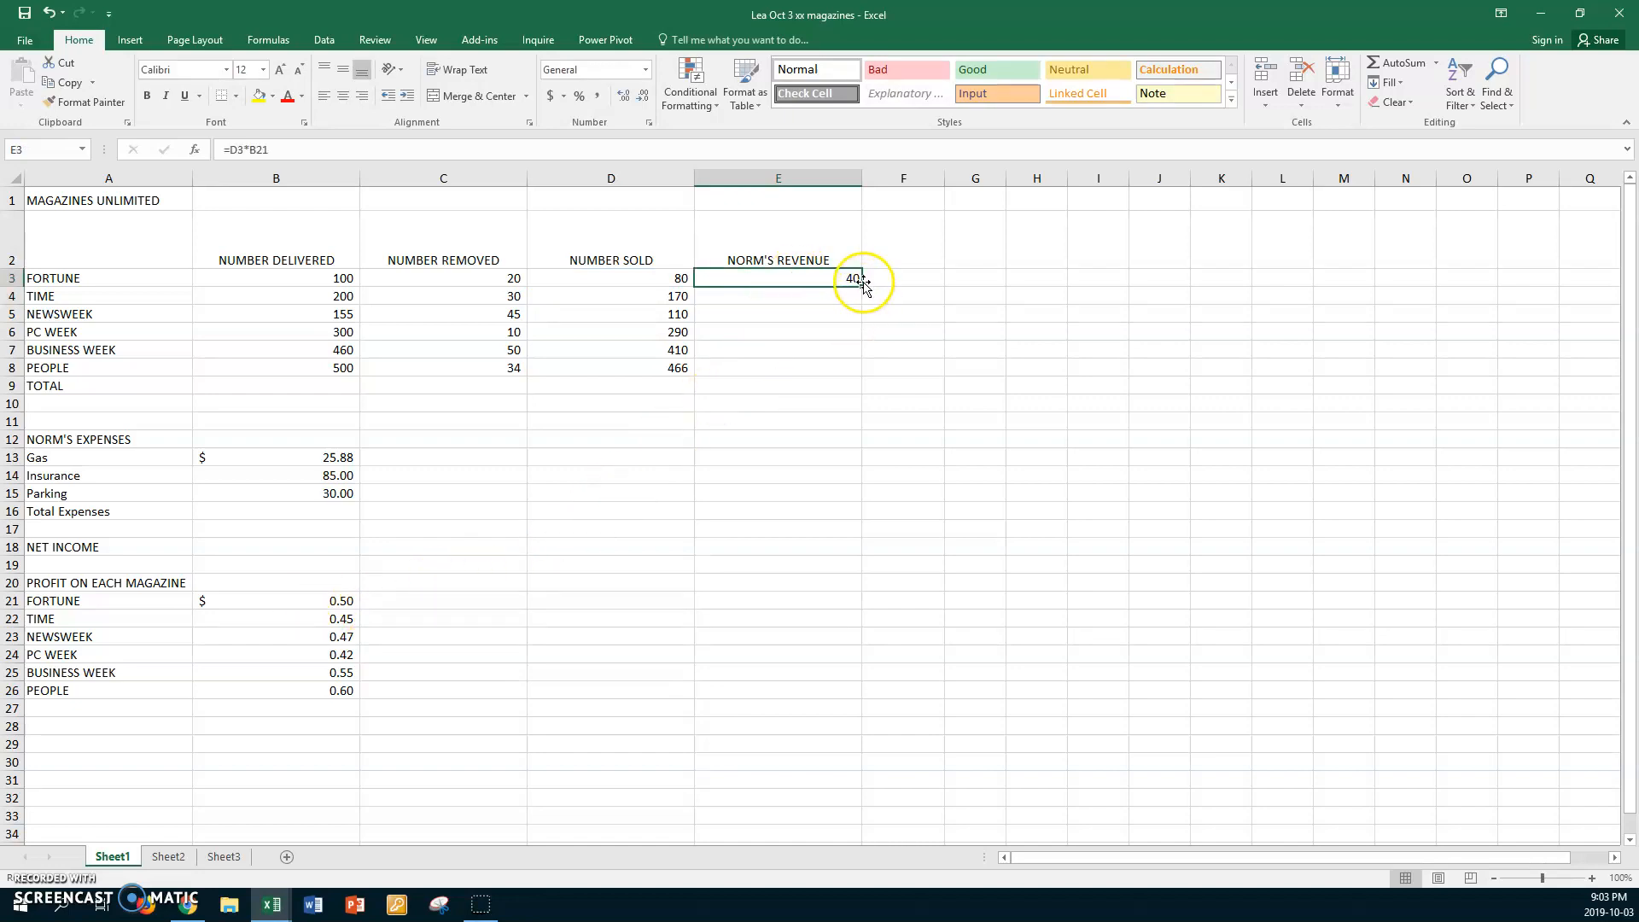
{"action": "left_click_drag", "start_coordinate": [864, 287], "coordinate": [850, 372]}
- Total Norm's revenue in E9 with =SUM(E3:E8)
{"action": "left_click", "coordinate": [818, 392]}
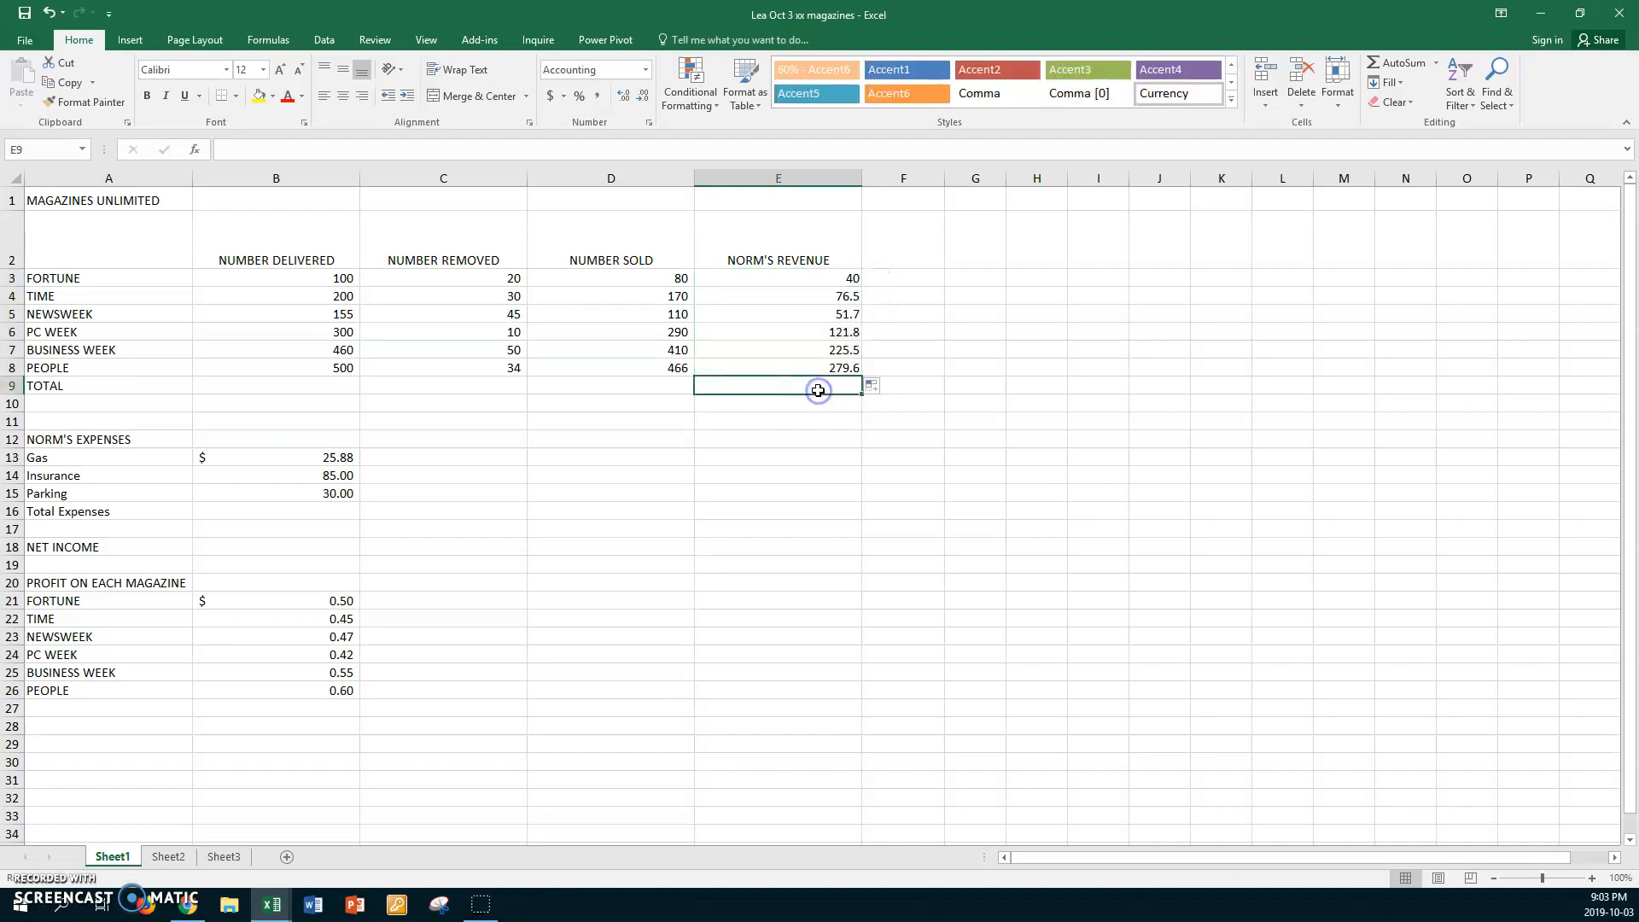
{"action": "key", "text": "alt+equal"}
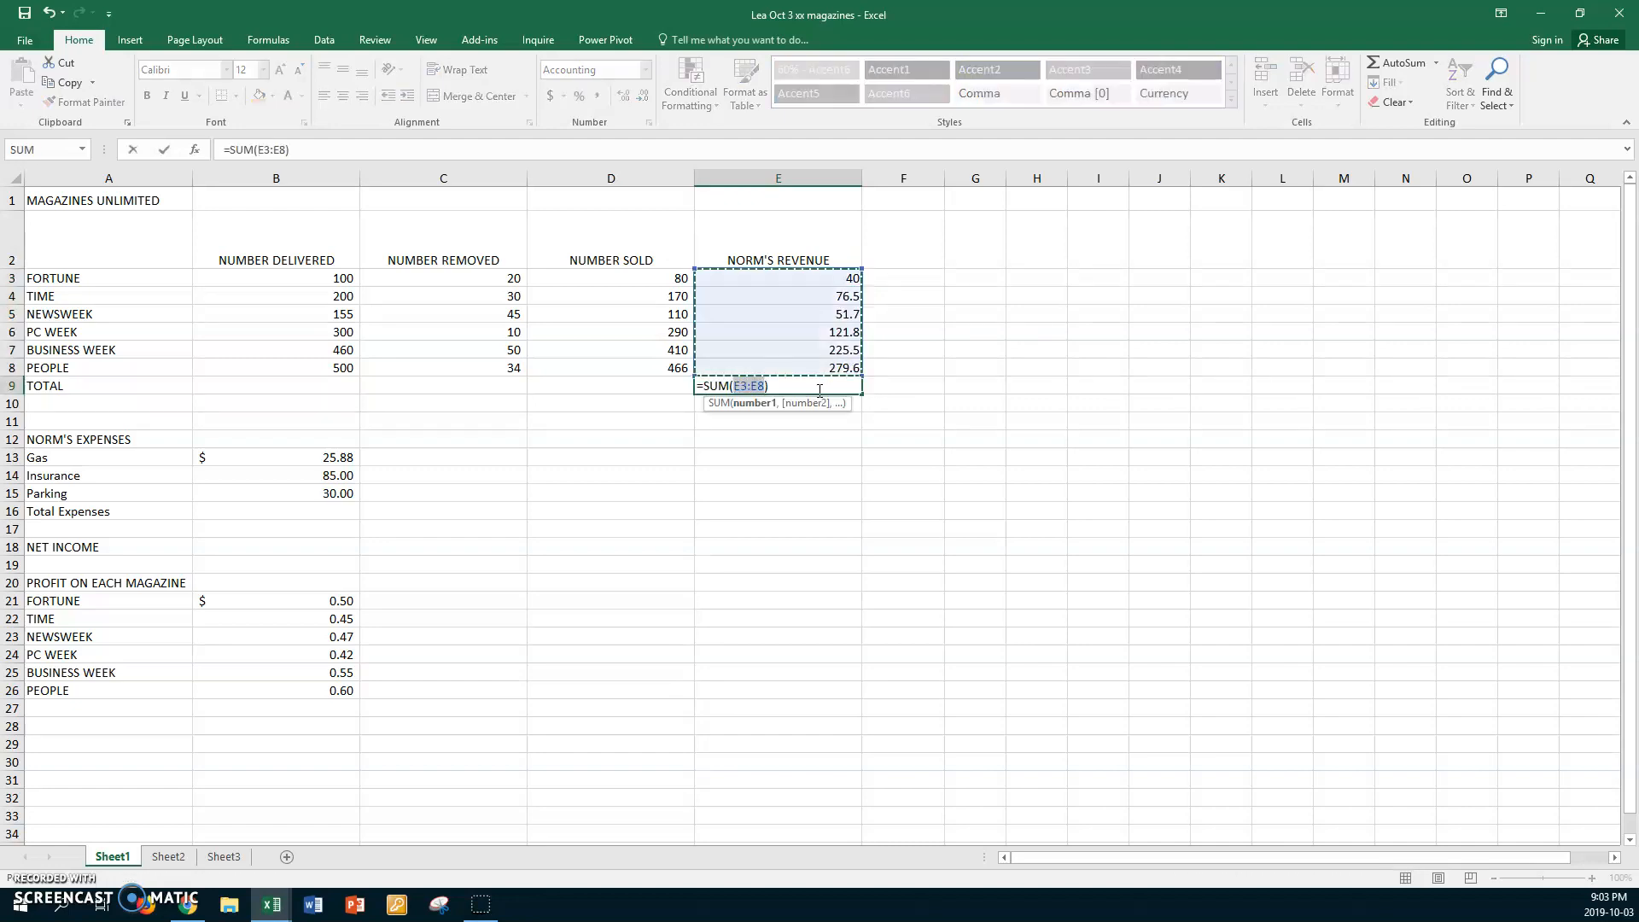
{"action": "key", "text": "Return"}
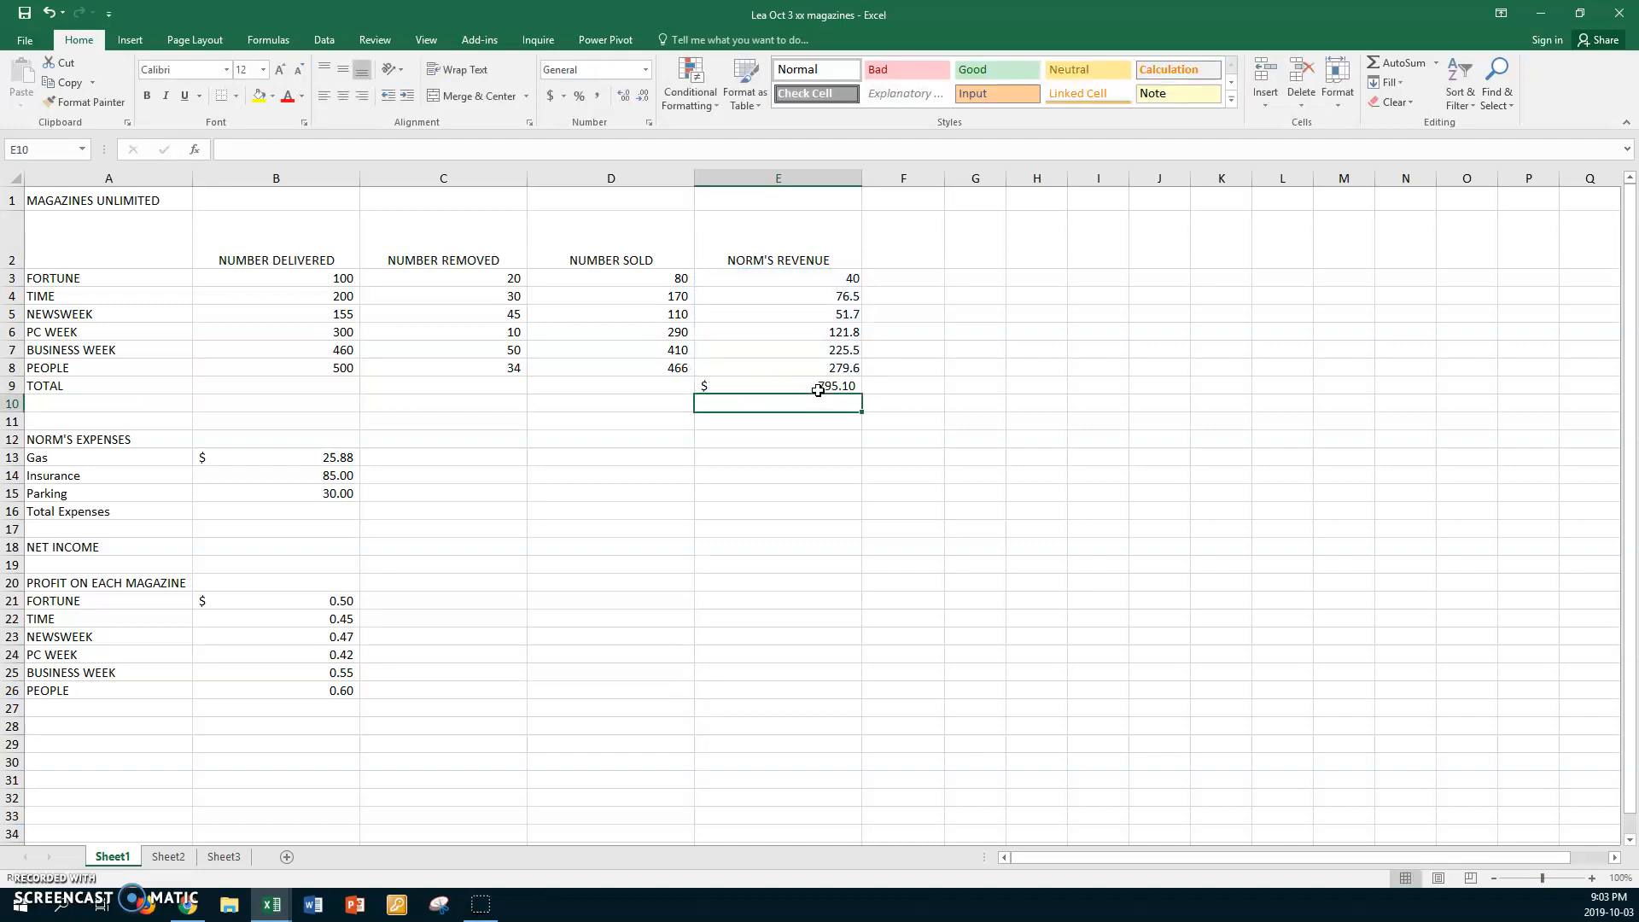
{"action": "left_click", "coordinate": [737, 385]}
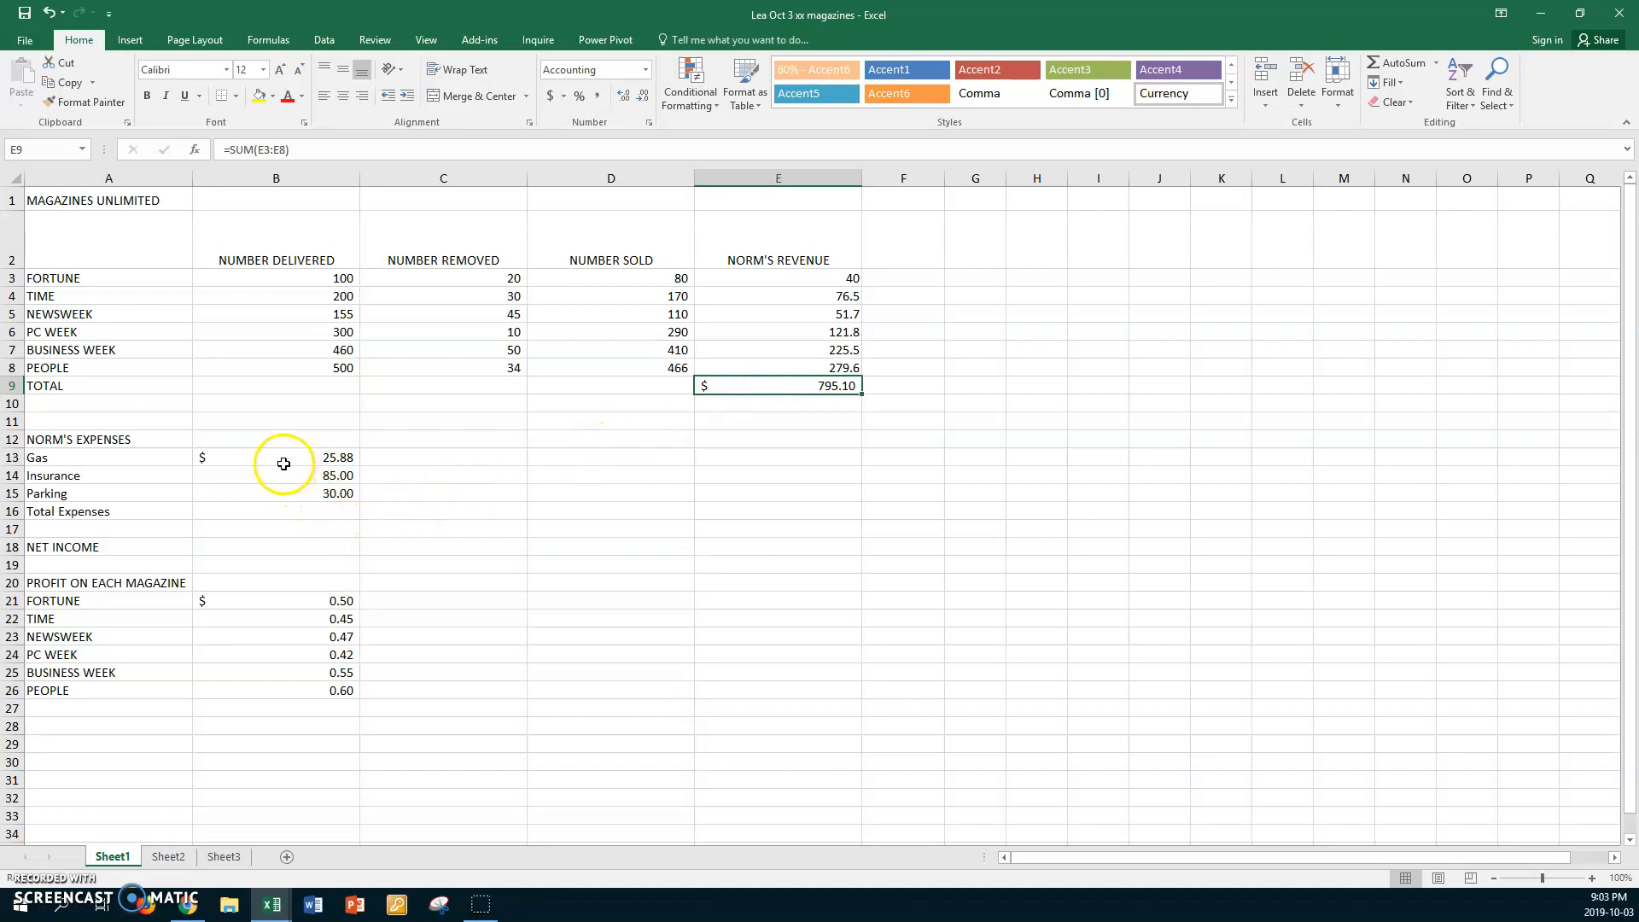
- Total Norm's gas, insurance and parking expenses in B16 with AutoSum
{"action": "left_click", "coordinate": [316, 511]}
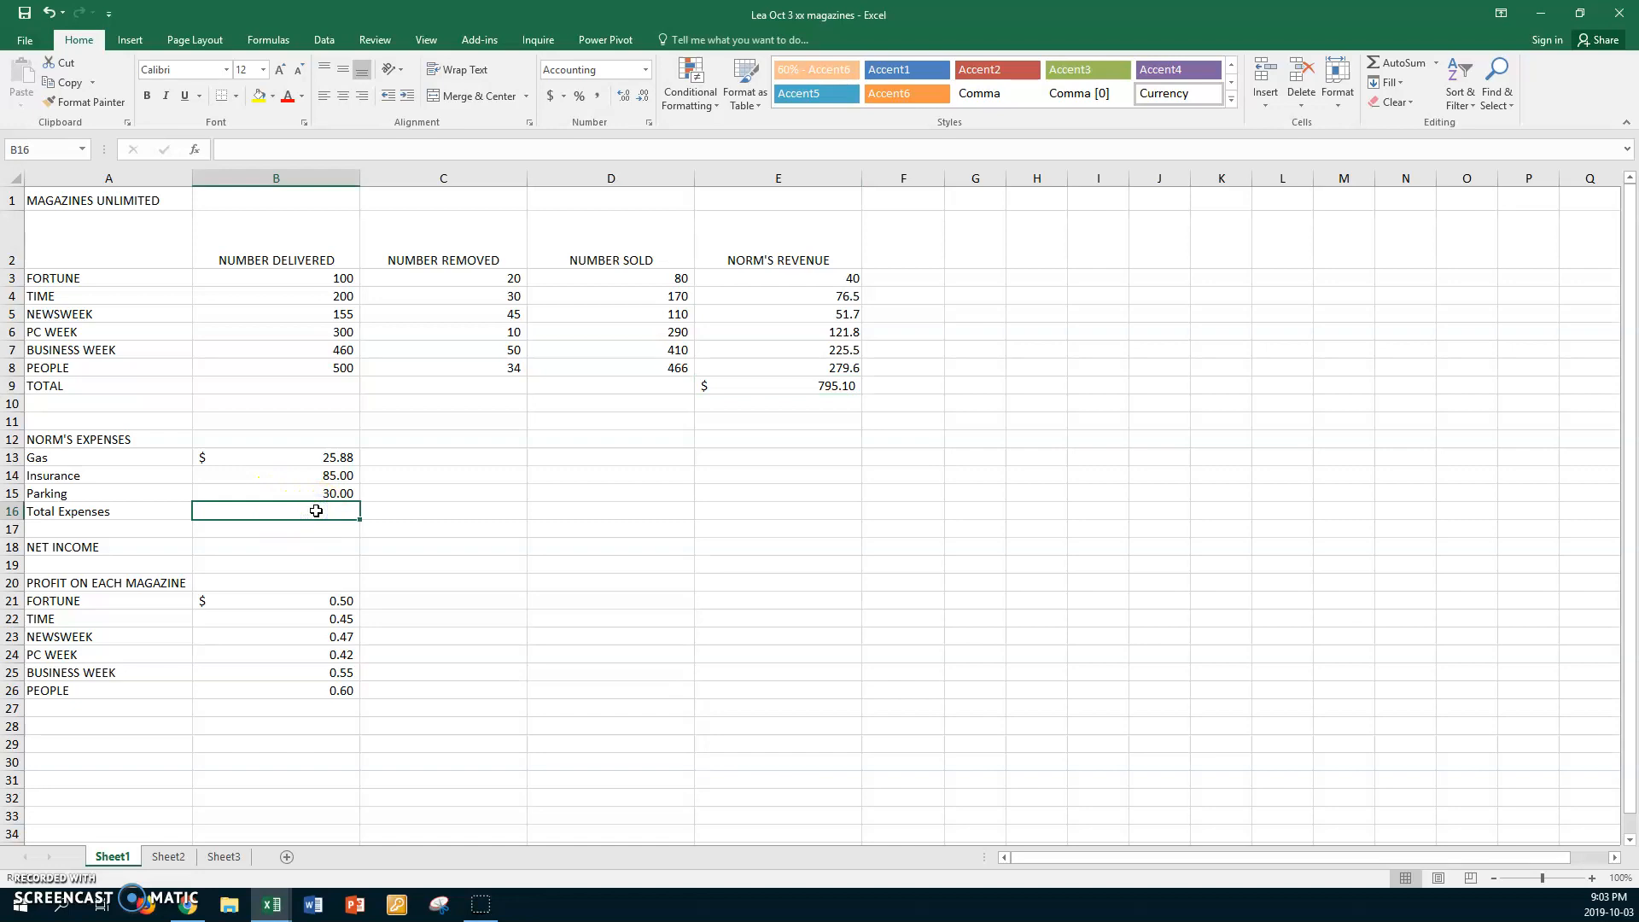
{"action": "key", "text": "alt+equal"}
{"action": "key", "text": "Return"}
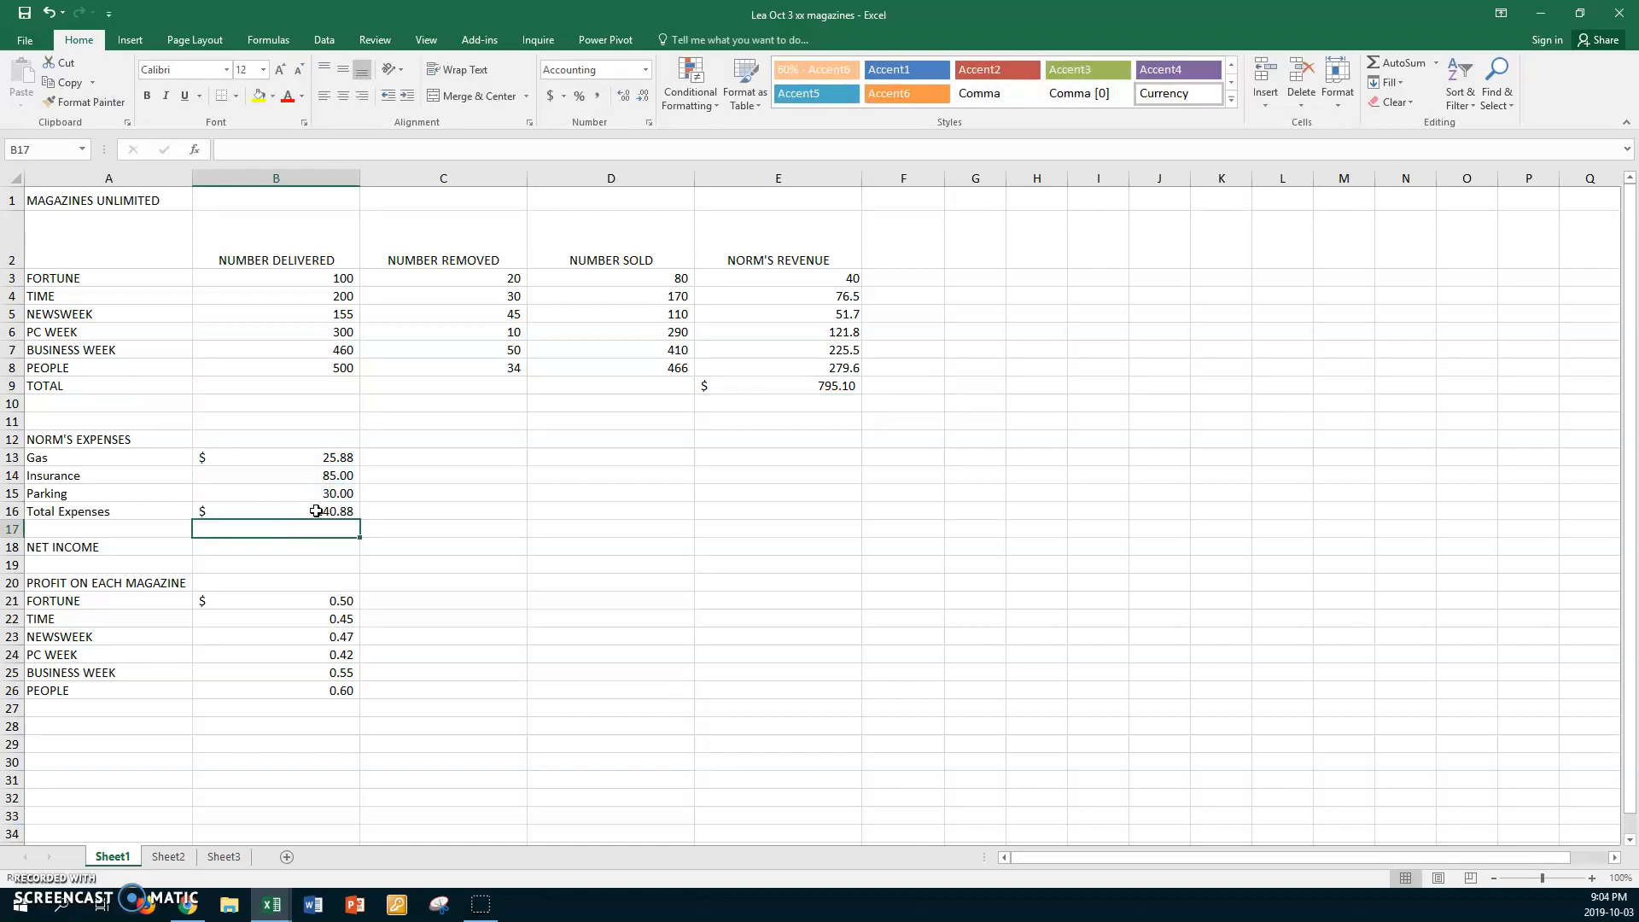
{"action": "left_click", "coordinate": [275, 520]}
- Calculate net income in B18 with =E9-B16
{"action": "left_click", "coordinate": [261, 545]}
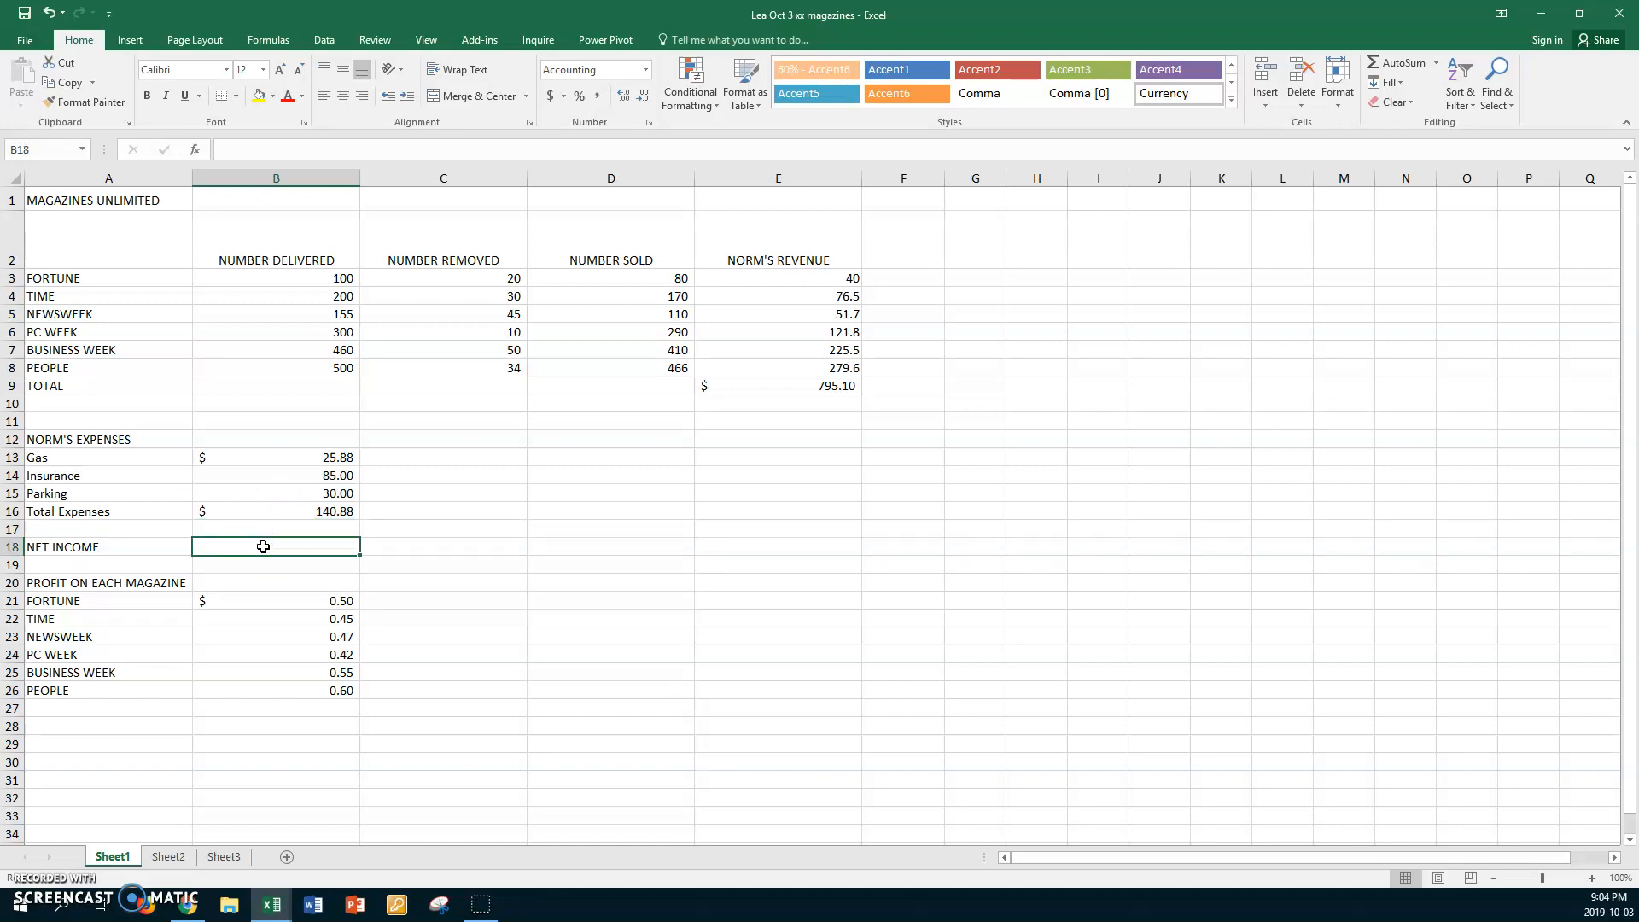
{"action": "left_click", "coordinate": [796, 385]}
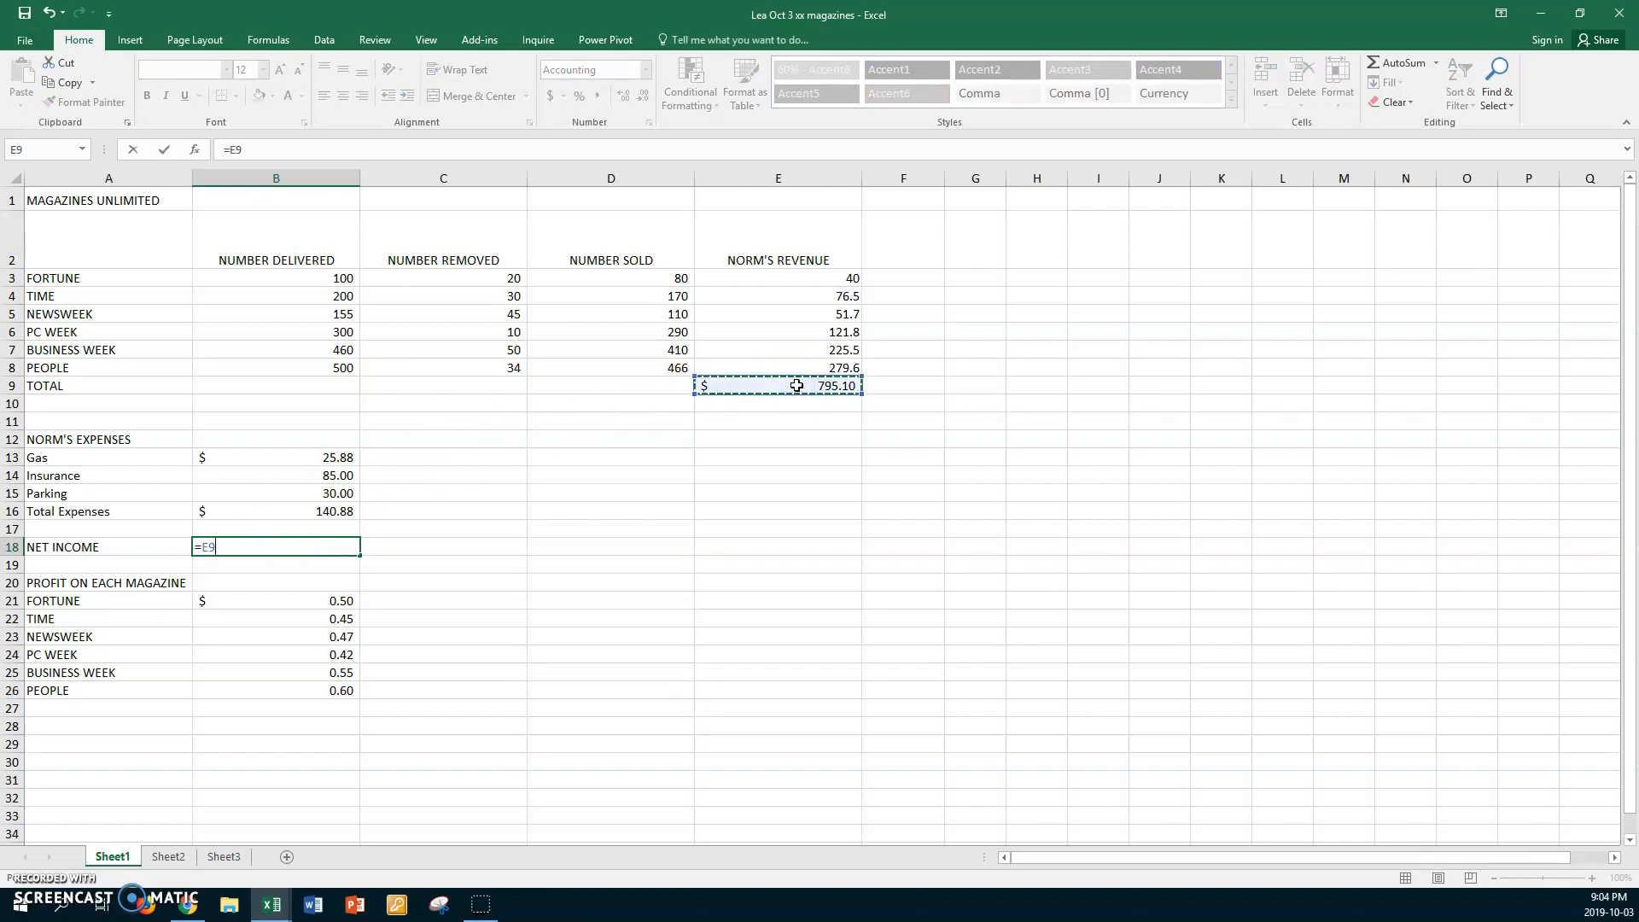
{"action": "type", "text": "-"}
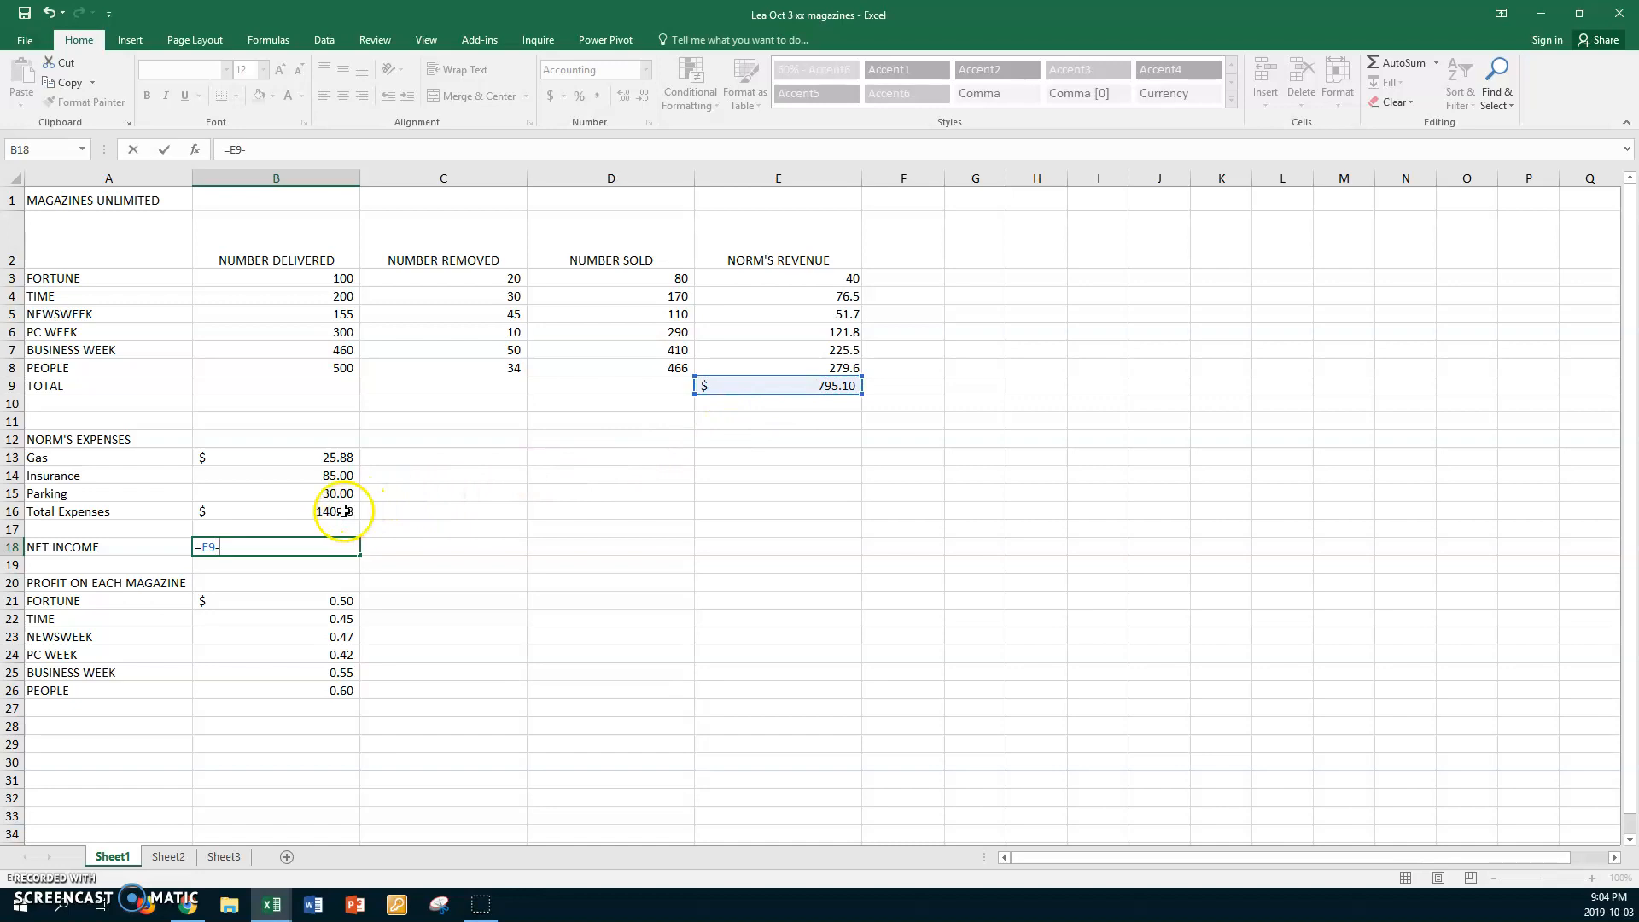
{"action": "left_click", "coordinate": [304, 512]}
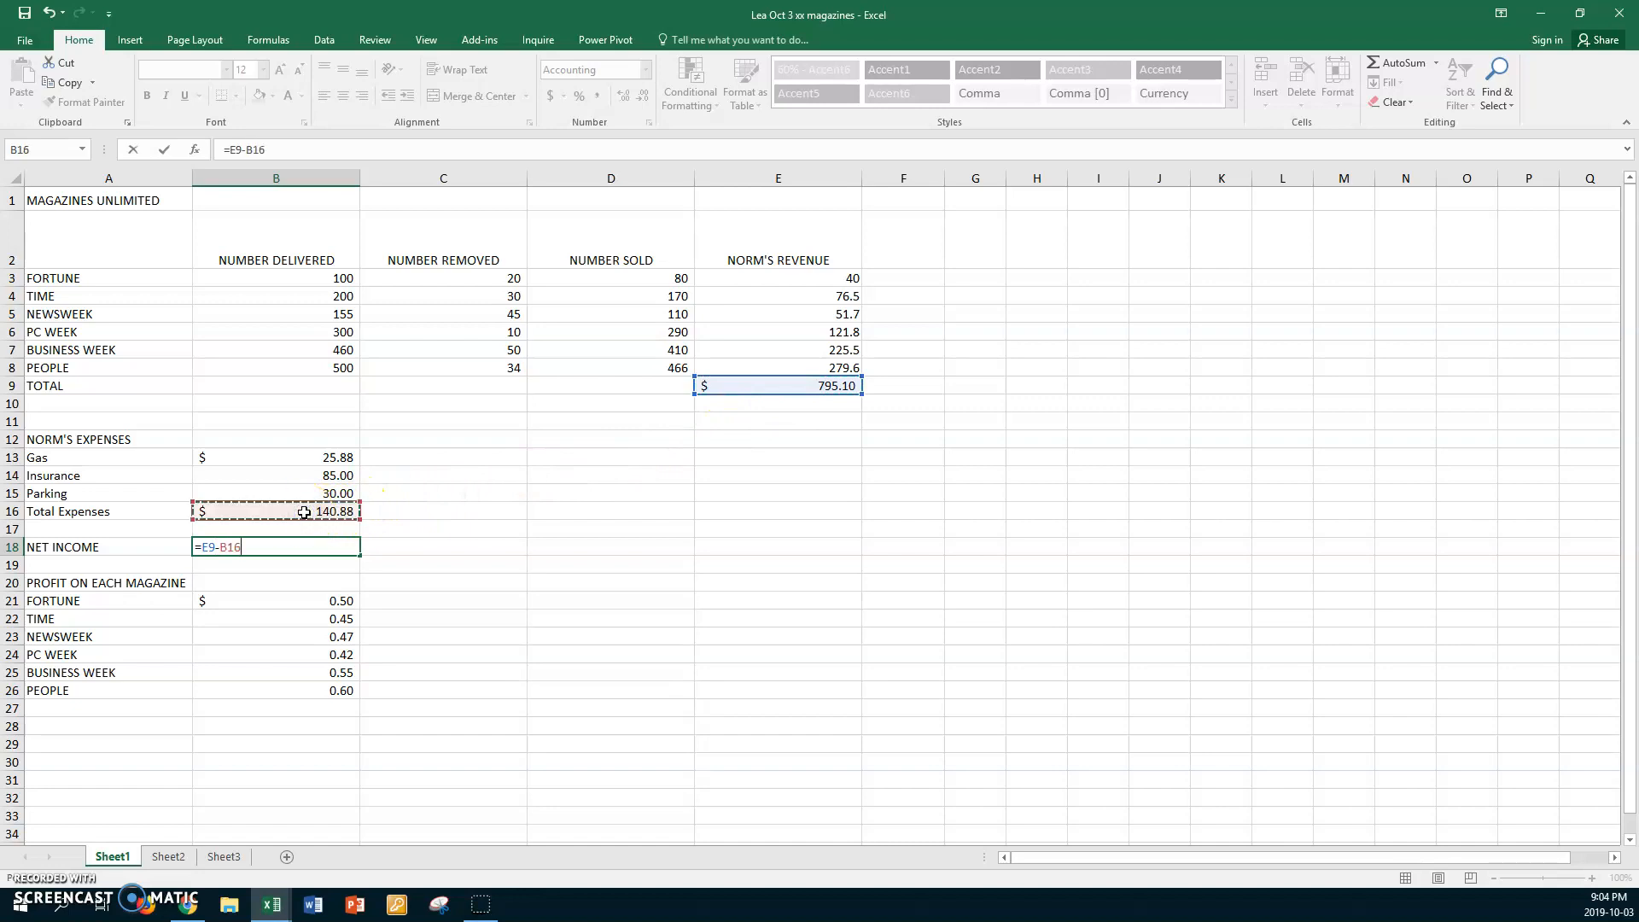
{"action": "key", "text": "Return"}
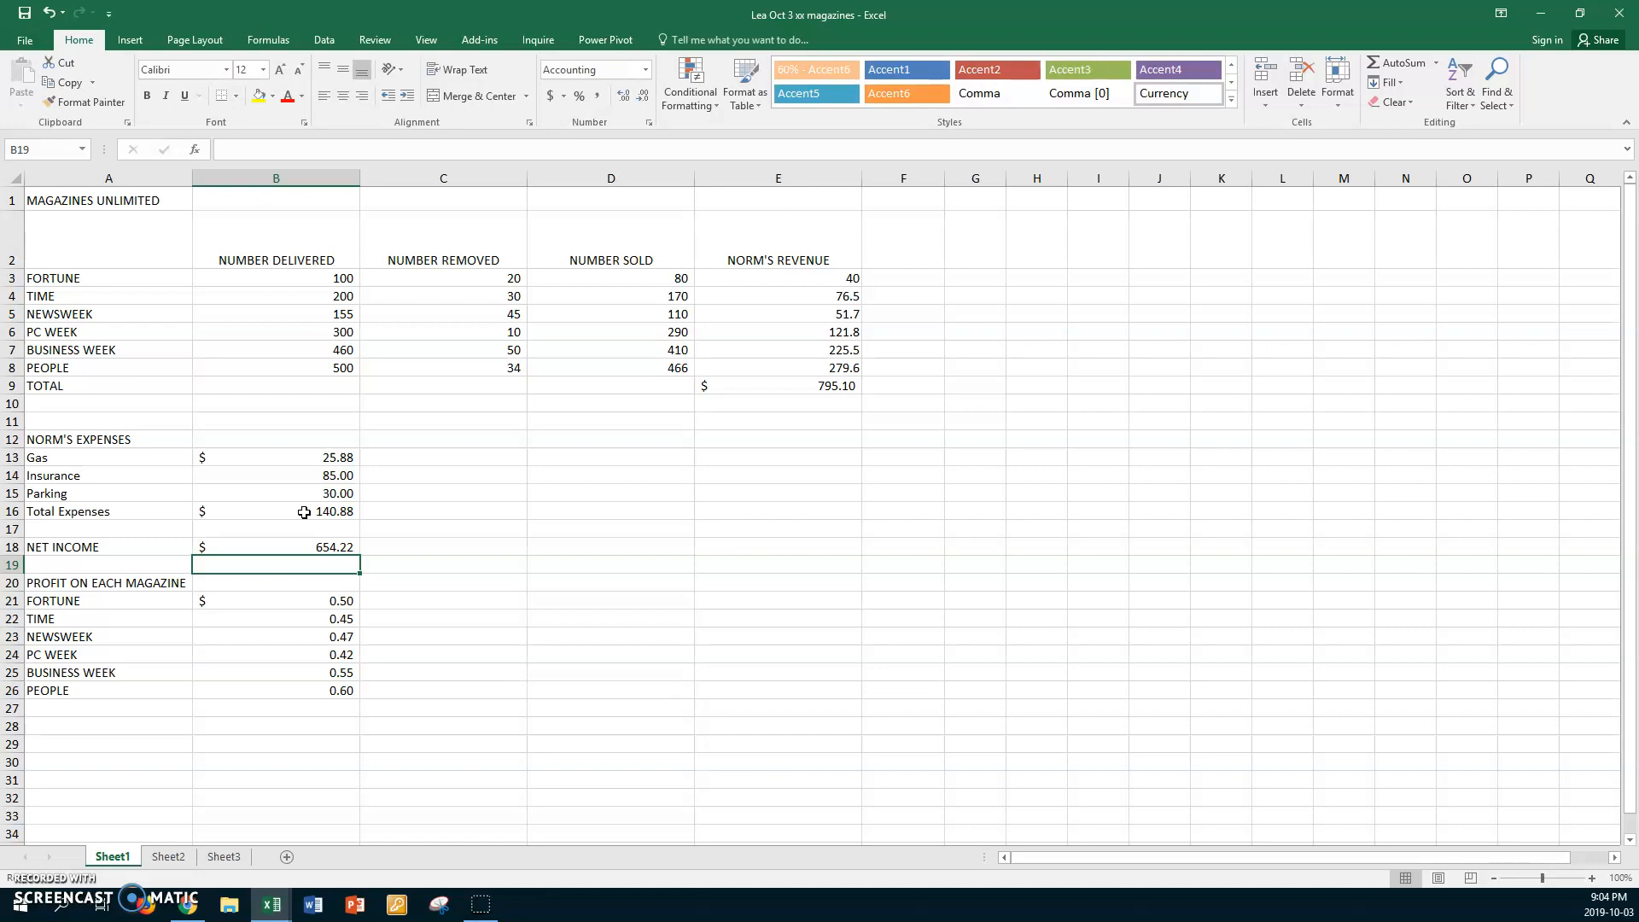
- Copy the formatting of the net income cell B18 onto Fortune's revenue in E3
{"action": "left_click", "coordinate": [263, 546]}
{"action": "left_click", "coordinate": [104, 107]}
{"action": "left_click", "coordinate": [740, 280]}
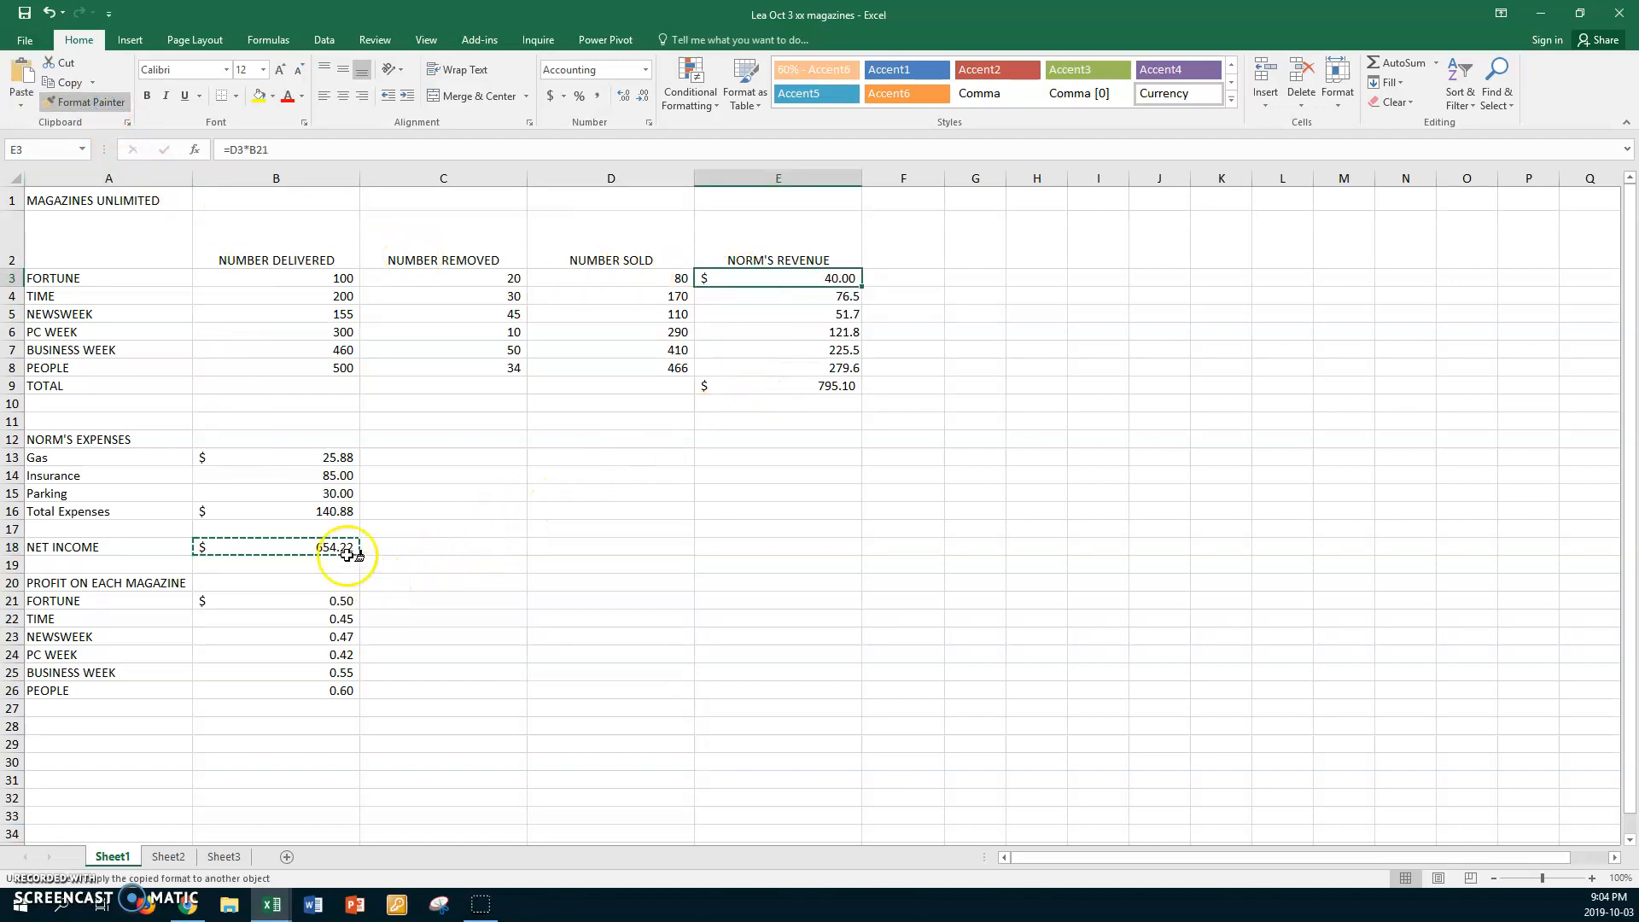
{"action": "left_click", "coordinate": [107, 100]}
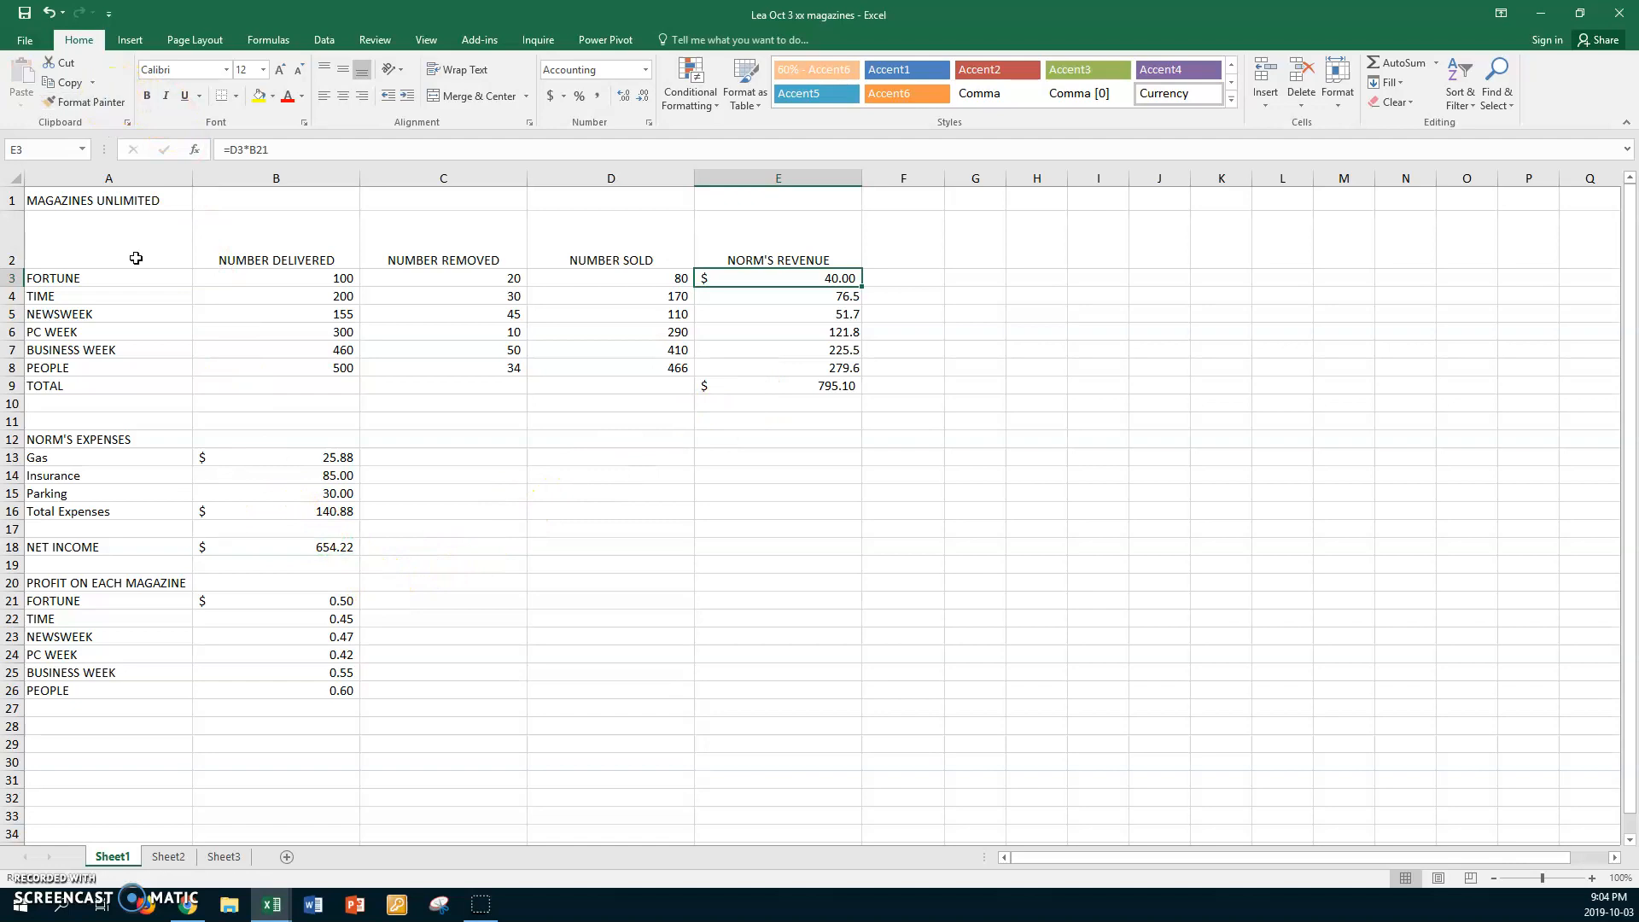
- Copy the formatting of the insurance amount in B14 onto the revenue cells E4 to E8
{"action": "left_click", "coordinate": [253, 468]}
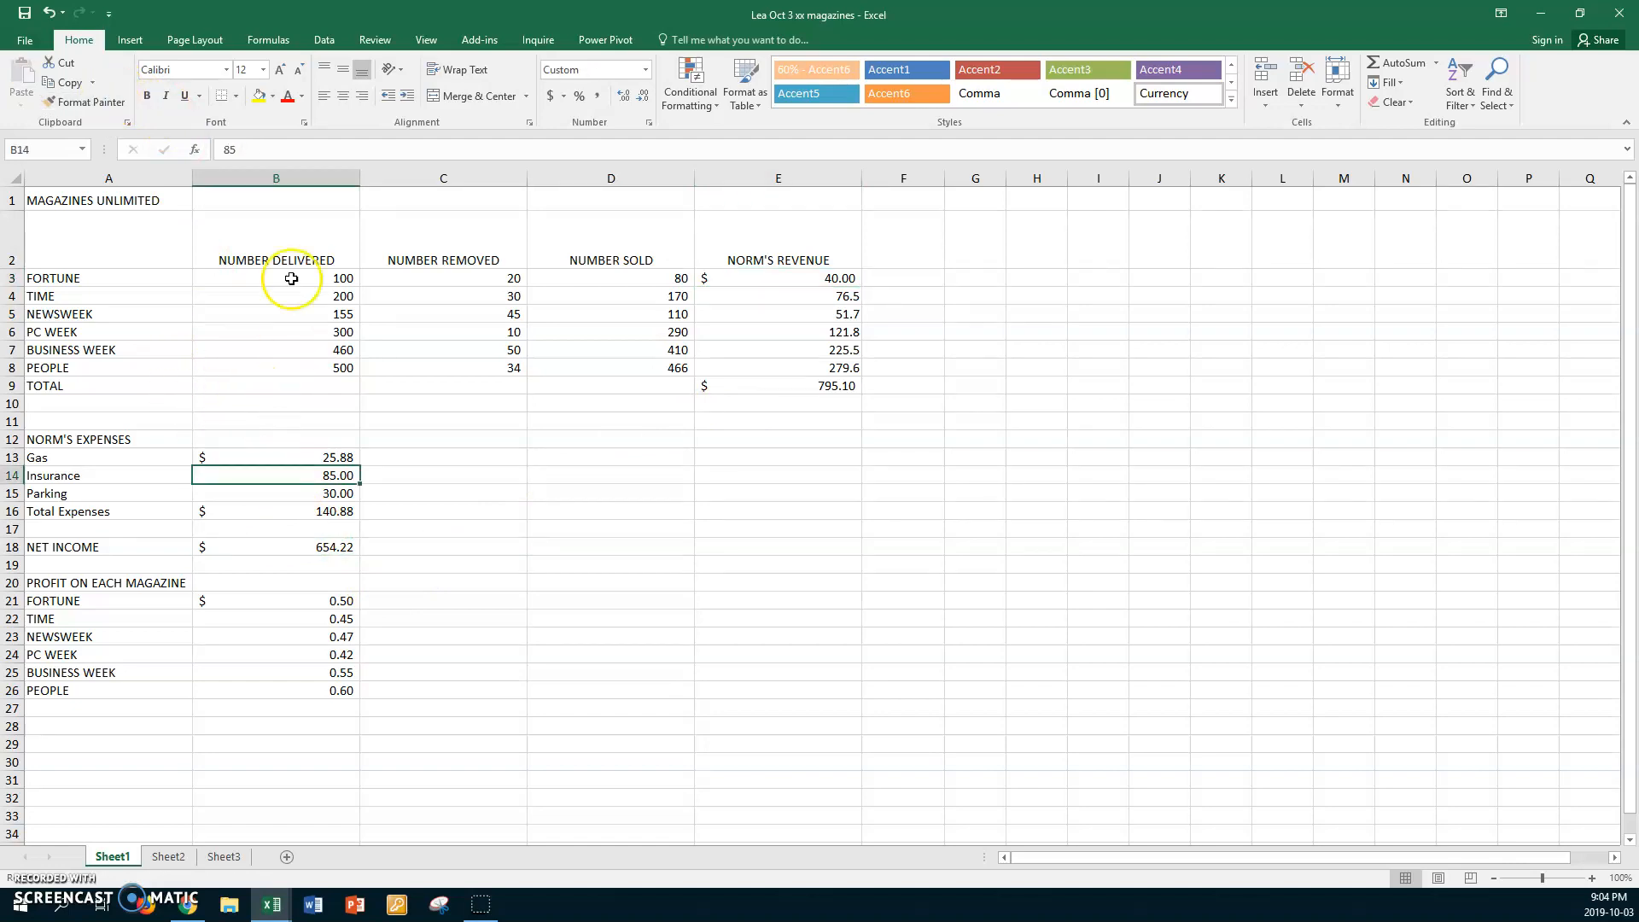
{"action": "left_click", "coordinate": [89, 102]}
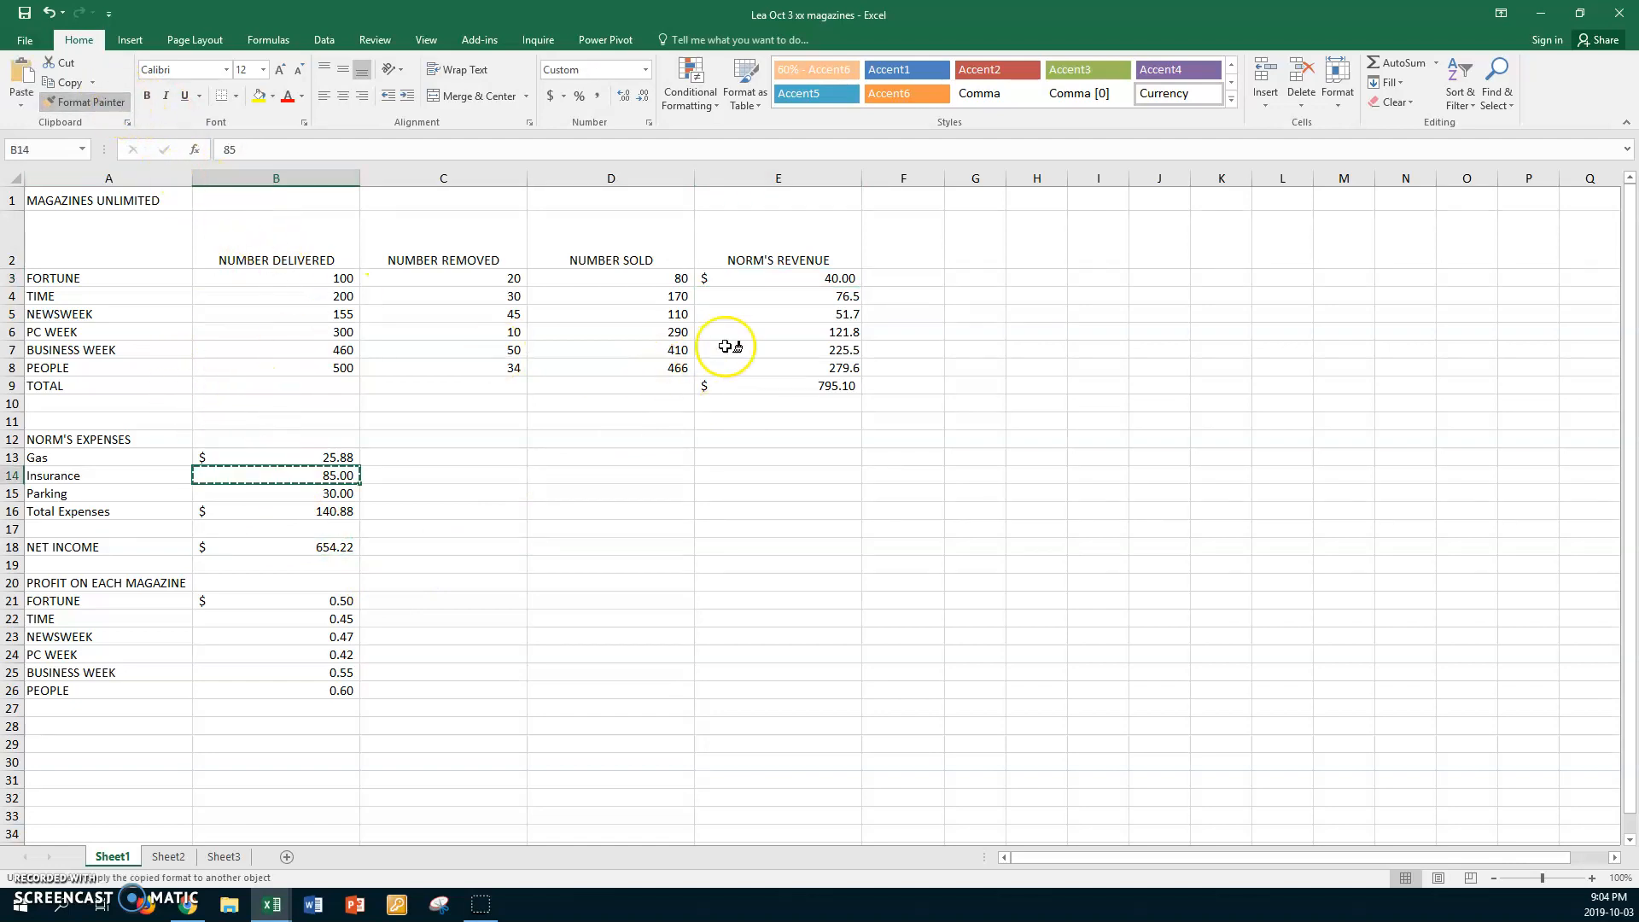
{"action": "left_click_drag", "start_coordinate": [772, 296], "coordinate": [772, 367]}
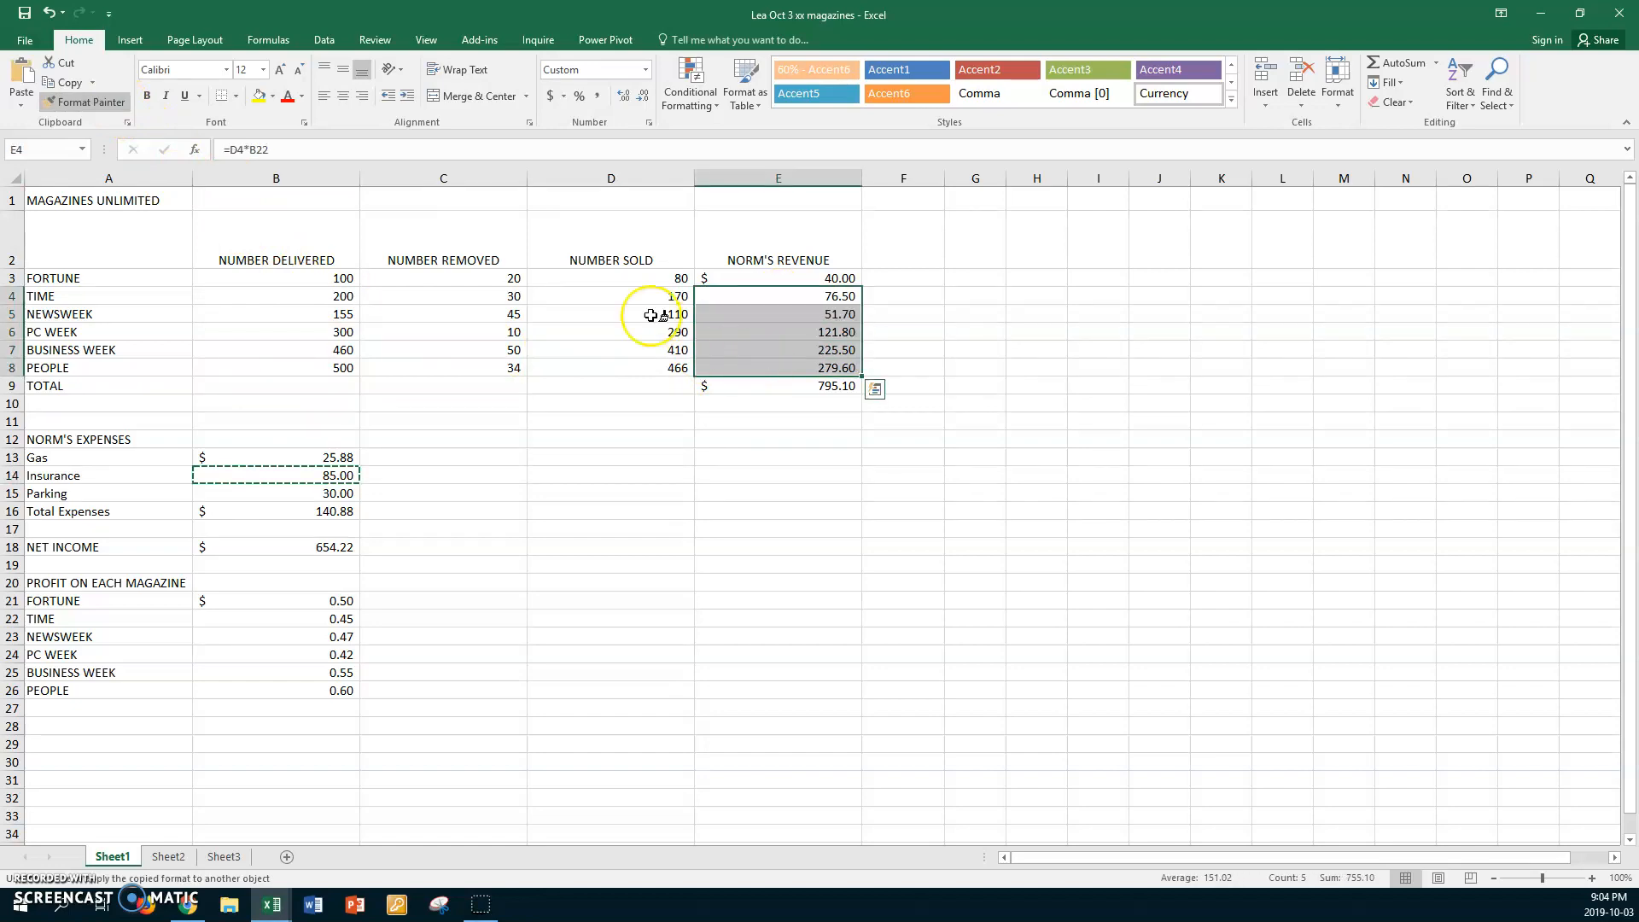
{"action": "left_click", "coordinate": [89, 101]}
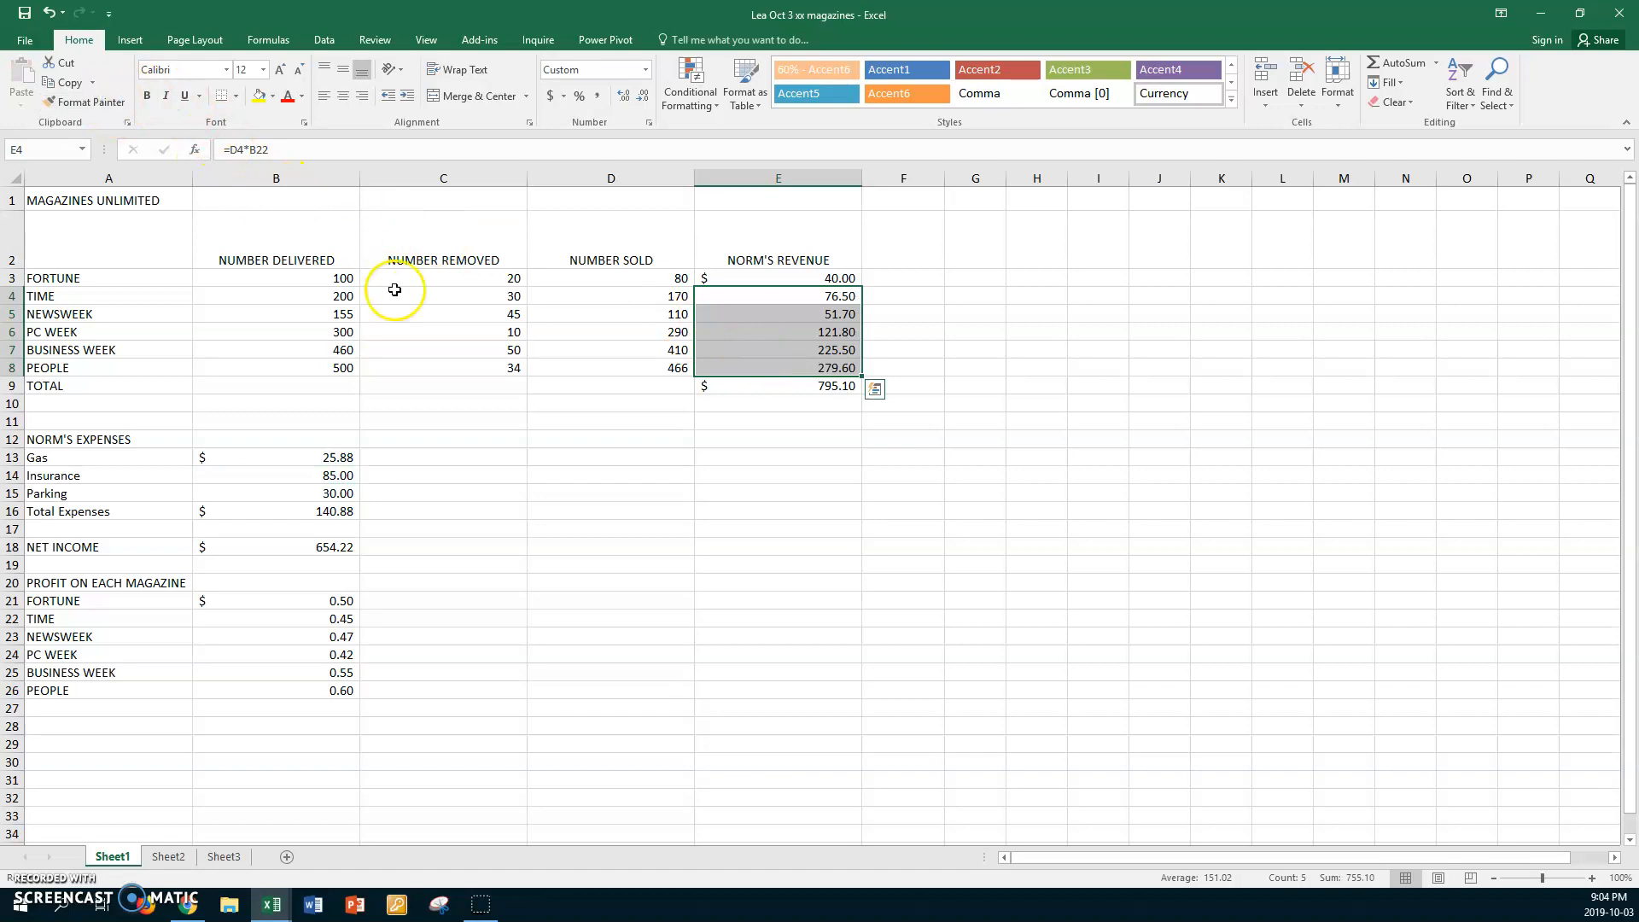
{"action": "left_click", "coordinate": [430, 424]}
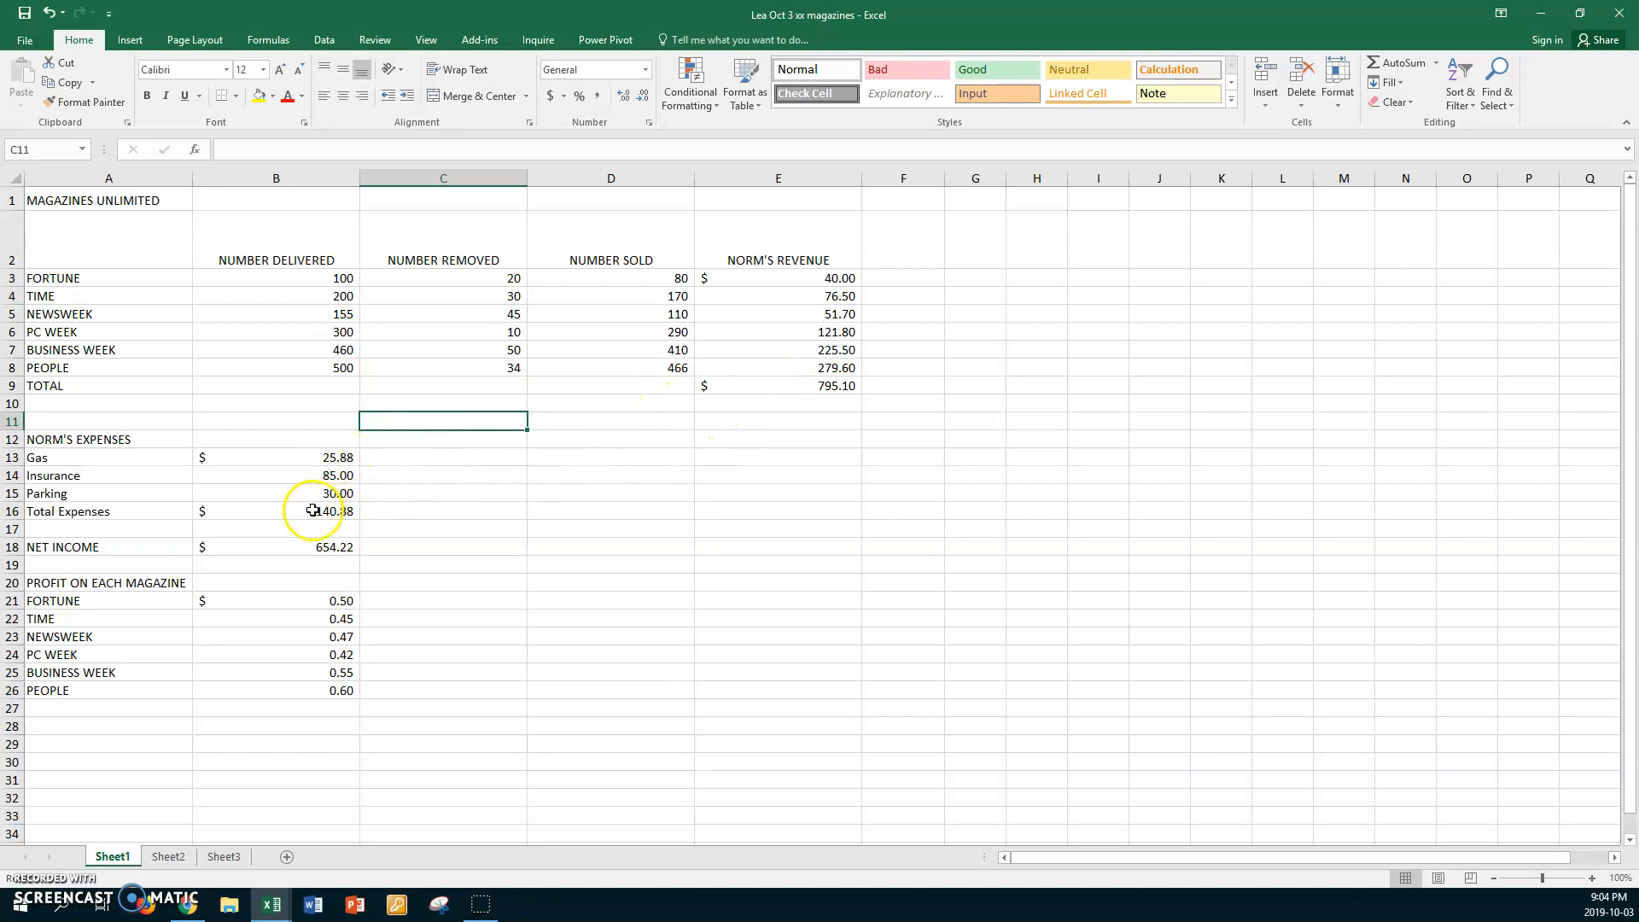
- Rename Sheet1 as Original Values
{"action": "left_click", "coordinate": [299, 546]}
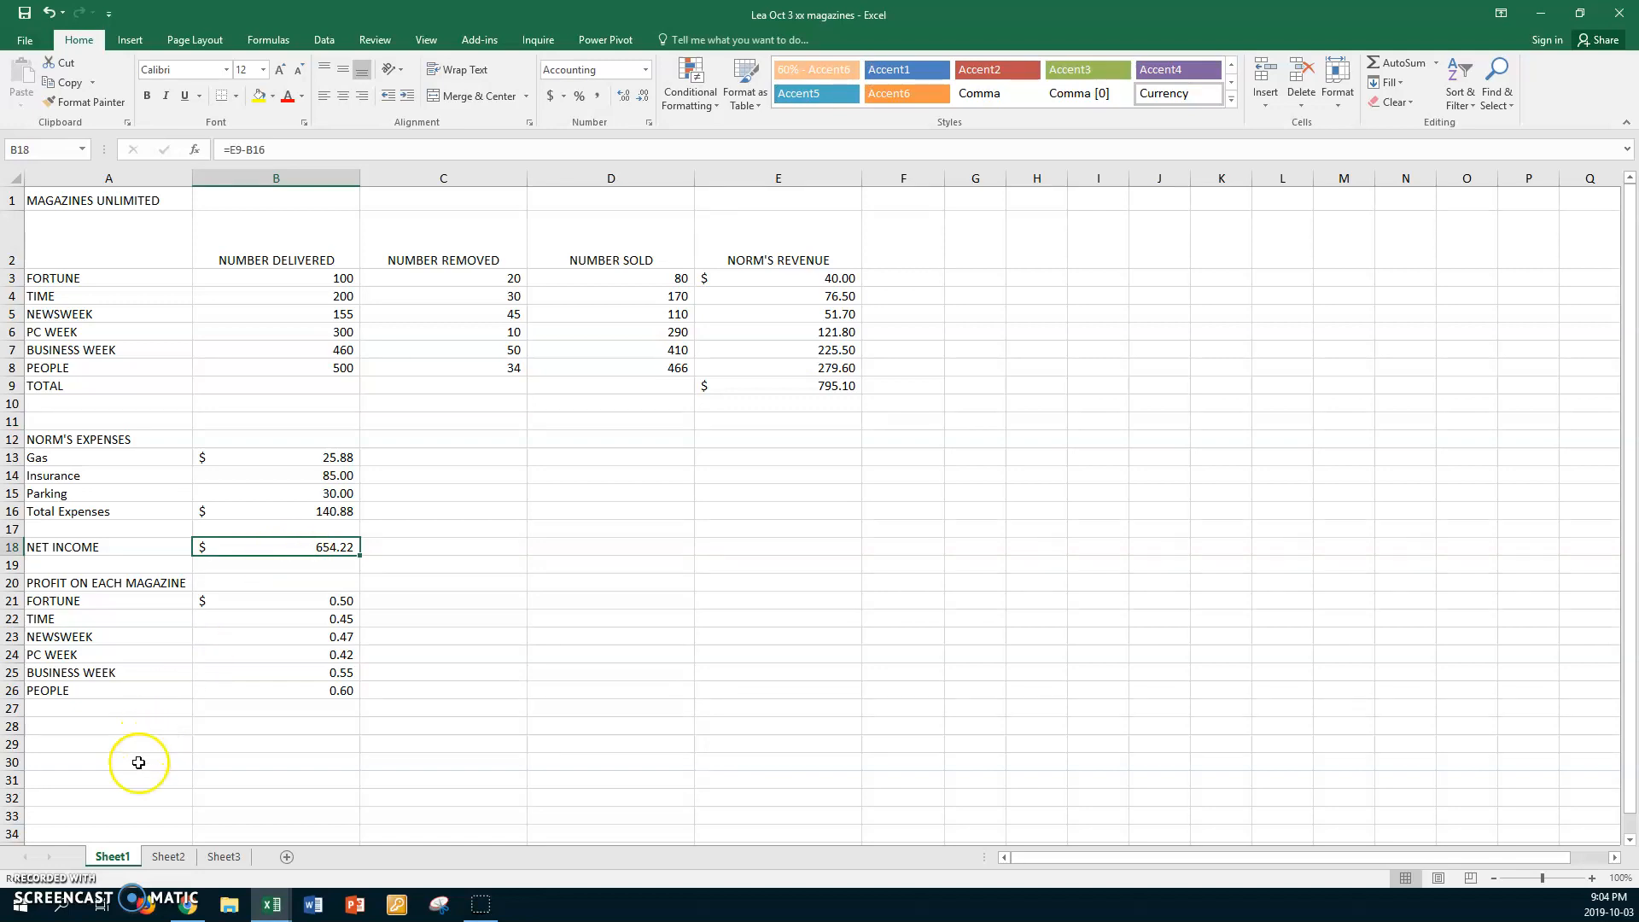
{"action": "left_click", "coordinate": [122, 856]}
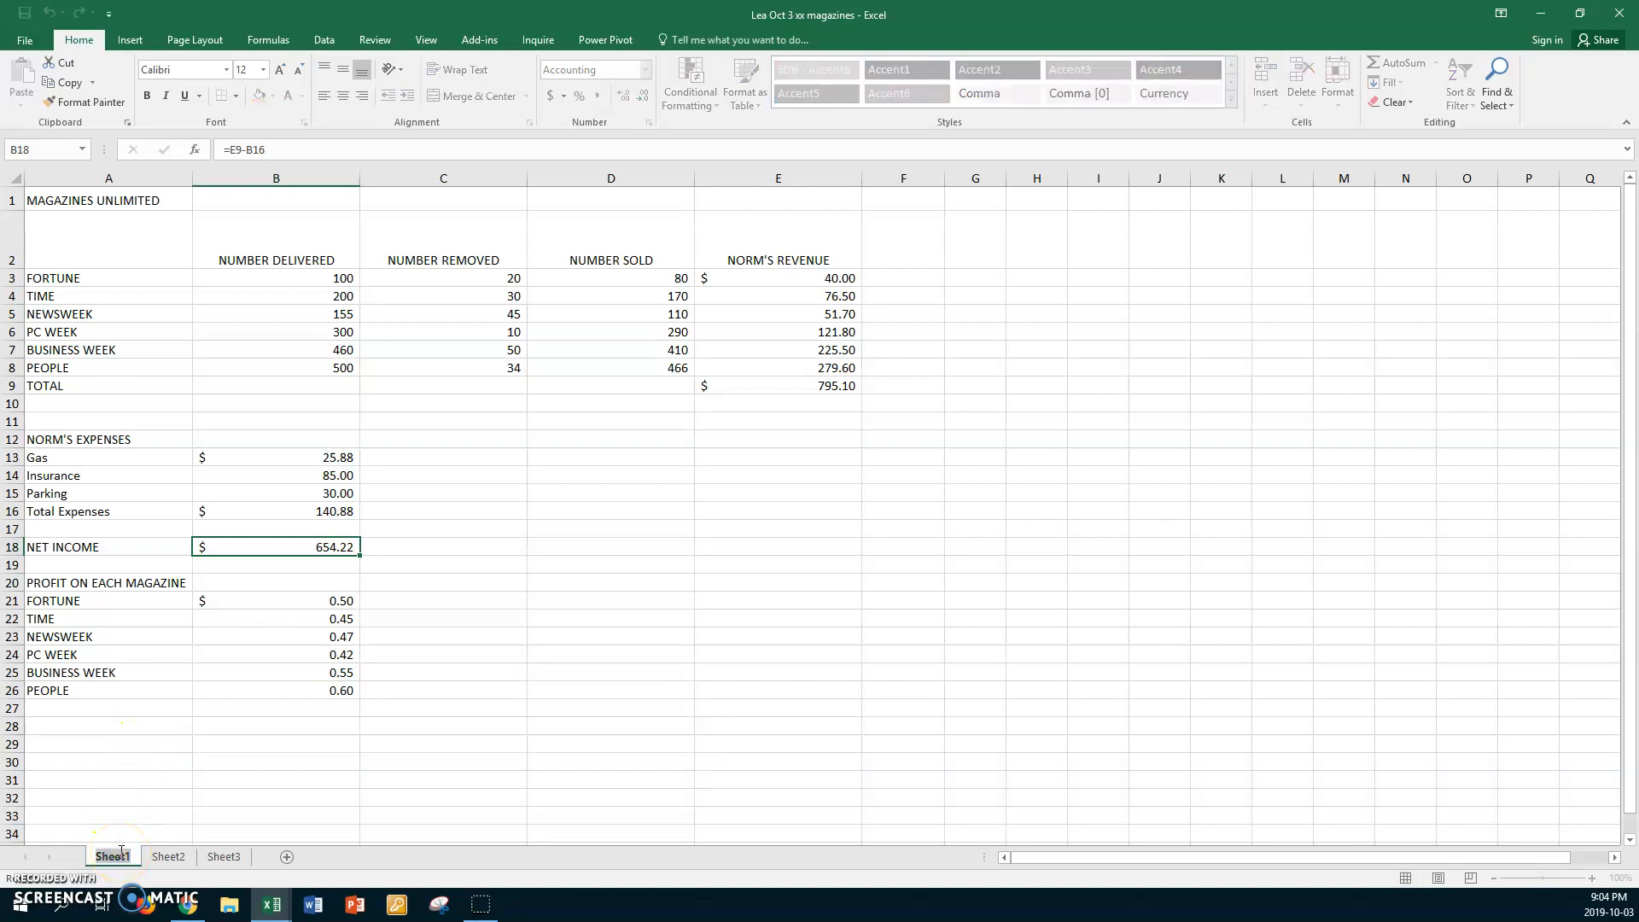
{"action": "type", "text": "Original"}
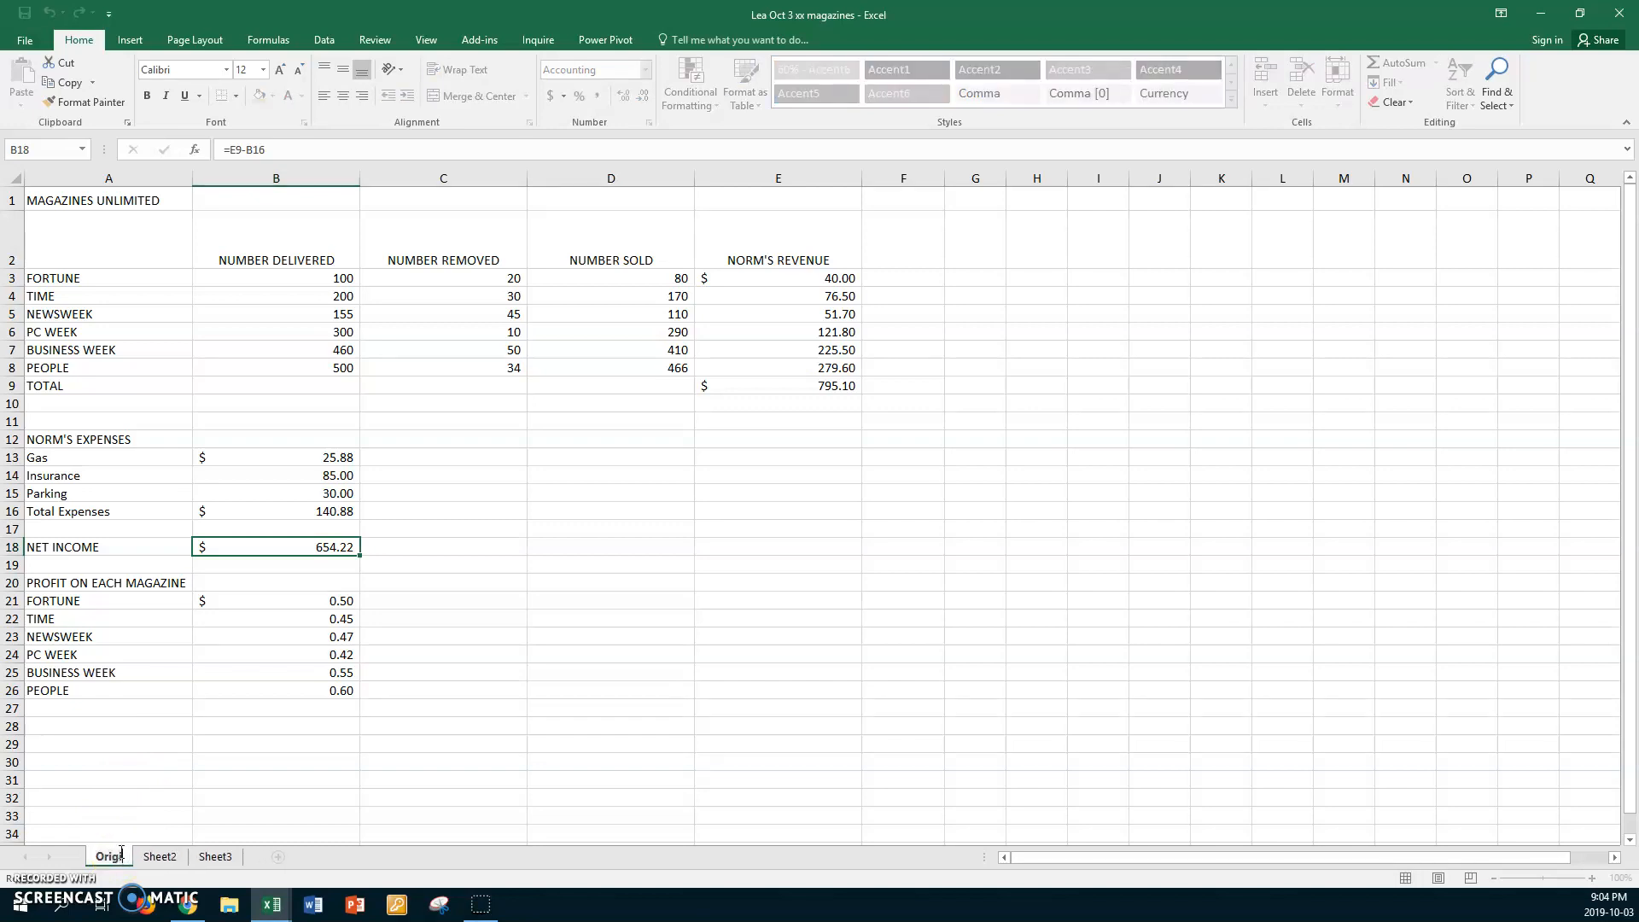
{"action": "type", "text": " Values"}
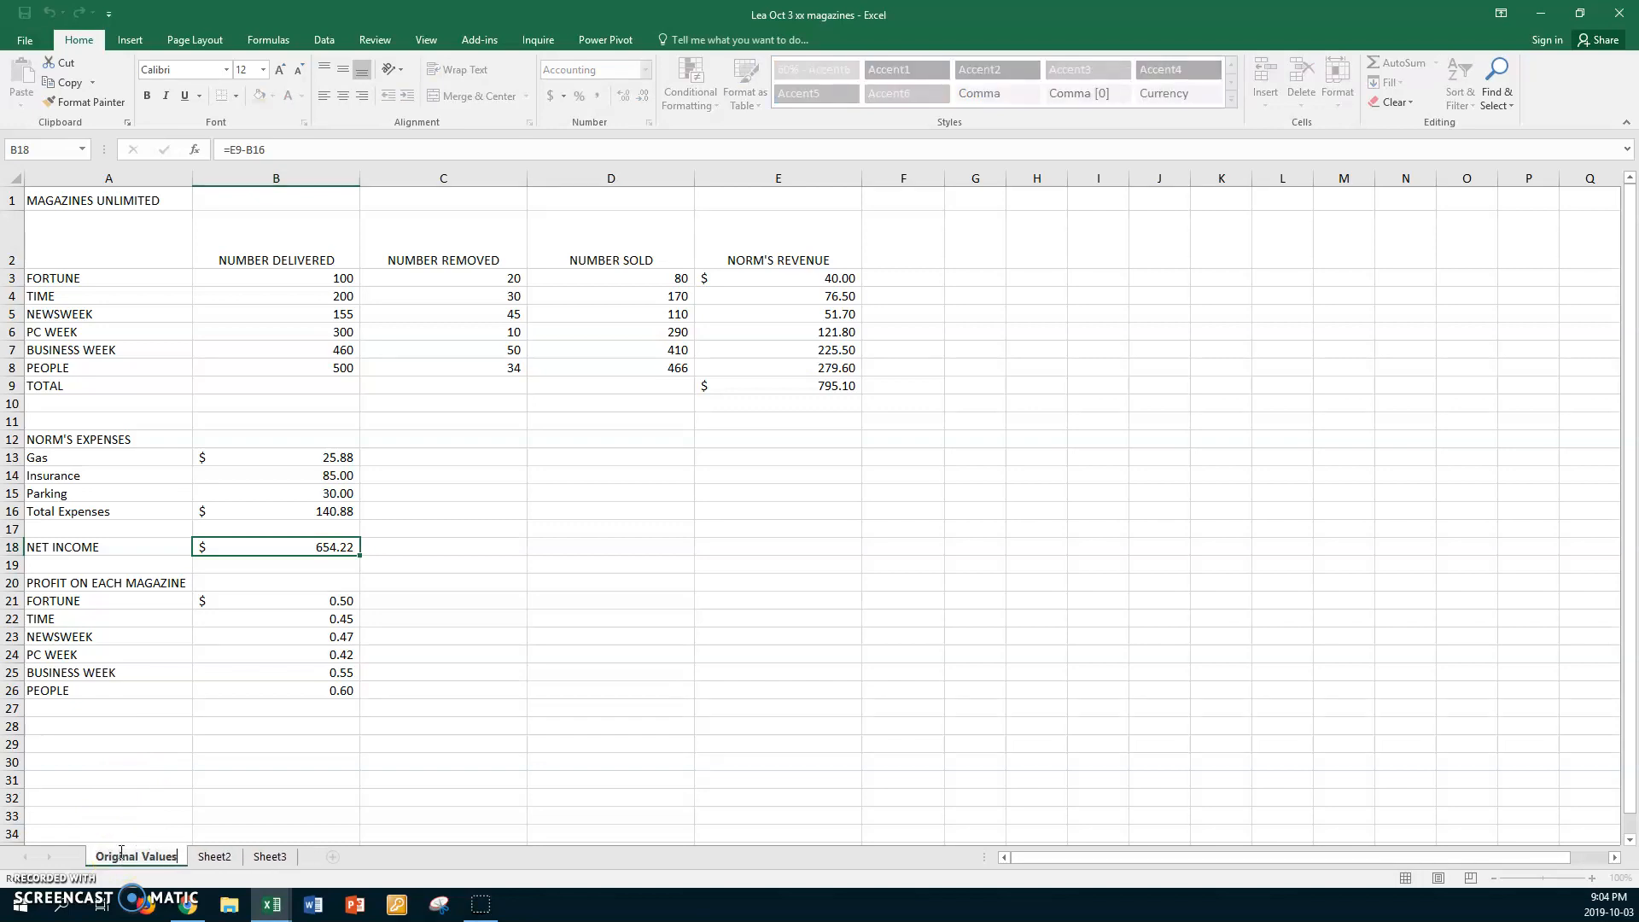
{"action": "key", "text": "Return"}
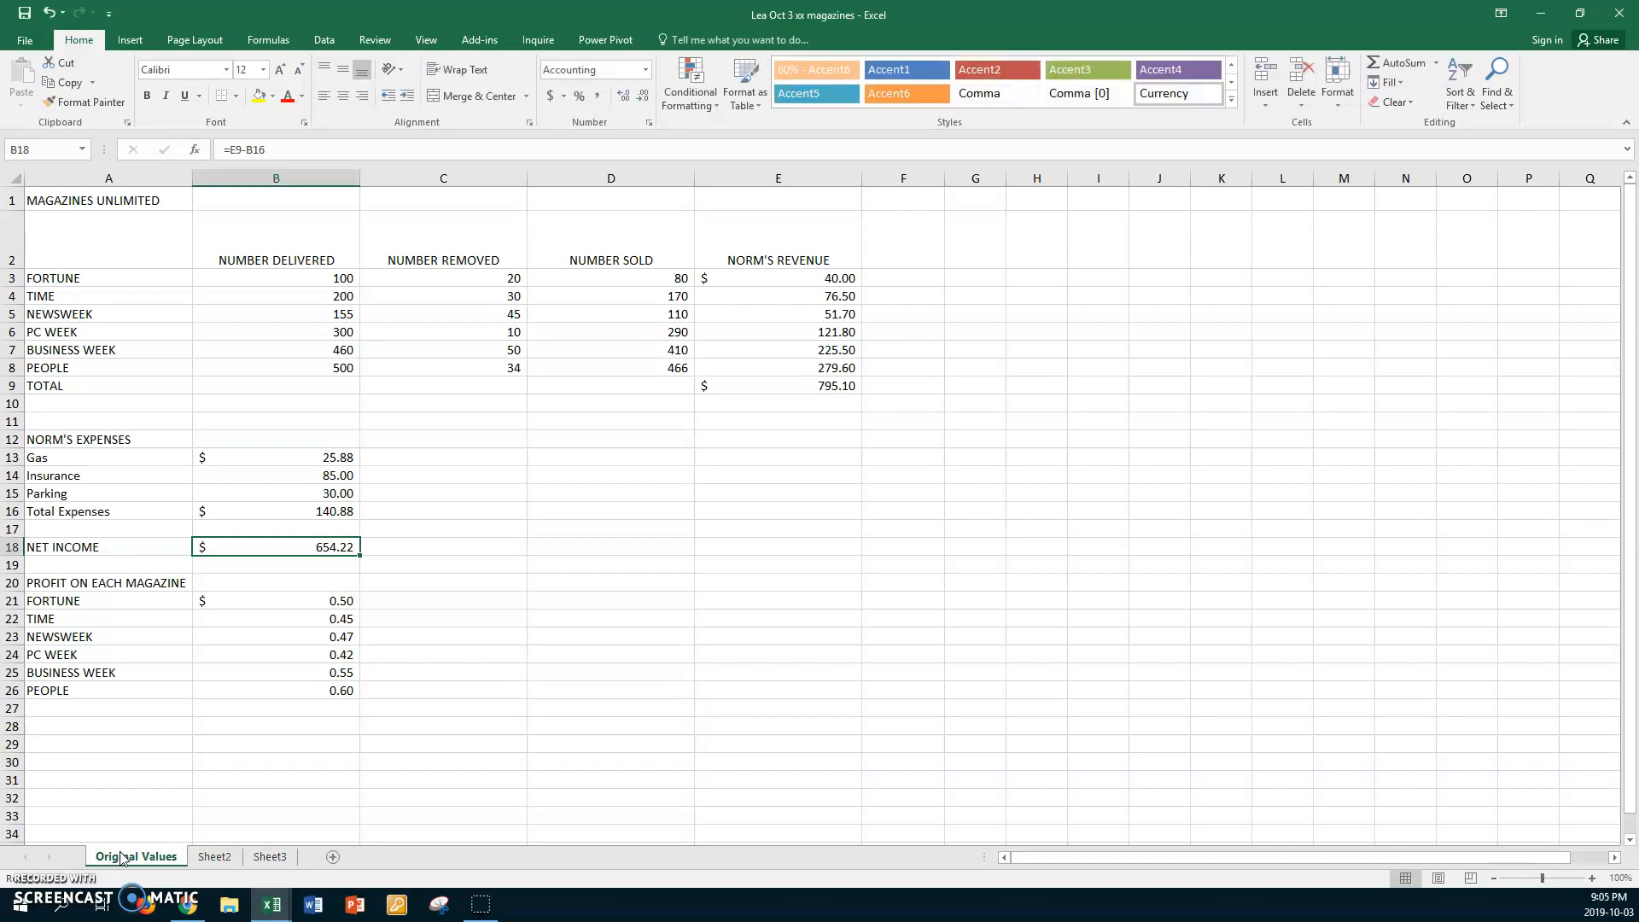
- Rename Sheet2 as REvised Values
{"action": "left_click", "coordinate": [213, 856]}
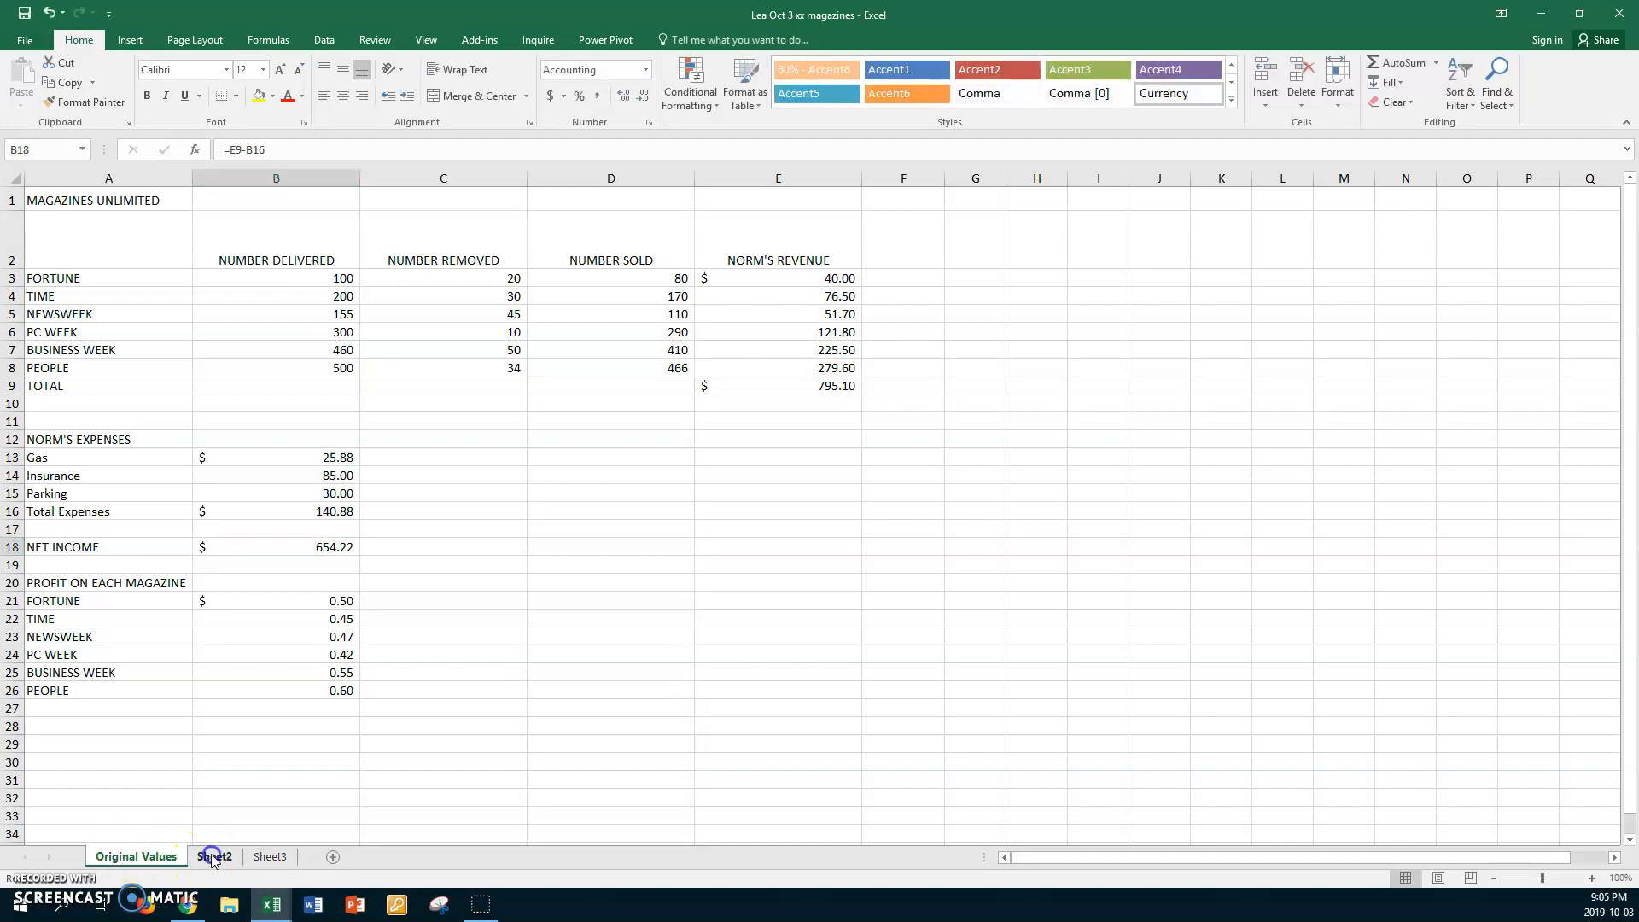
{"action": "double_click", "coordinate": [213, 856]}
{"action": "type", "text": "REvised"}
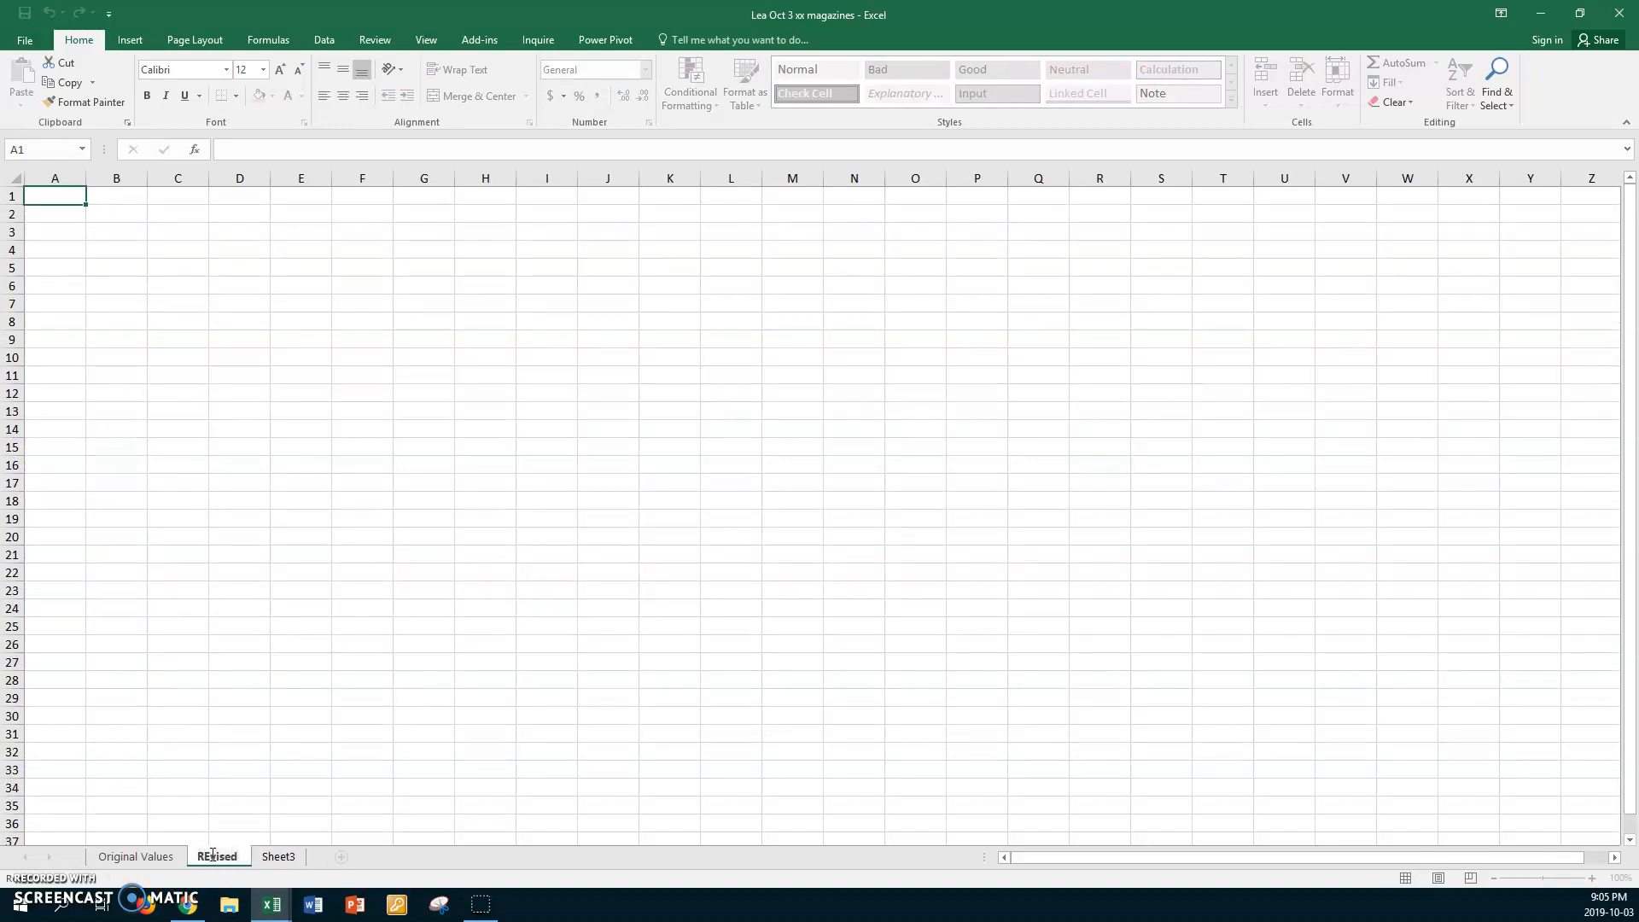
{"action": "type", "text": " Values"}
{"action": "key", "text": "Return"}
- Copy the entire data range from the Original Values sheet and paste it at A1 of the REvised Values sheet
{"action": "left_click", "coordinate": [137, 857]}
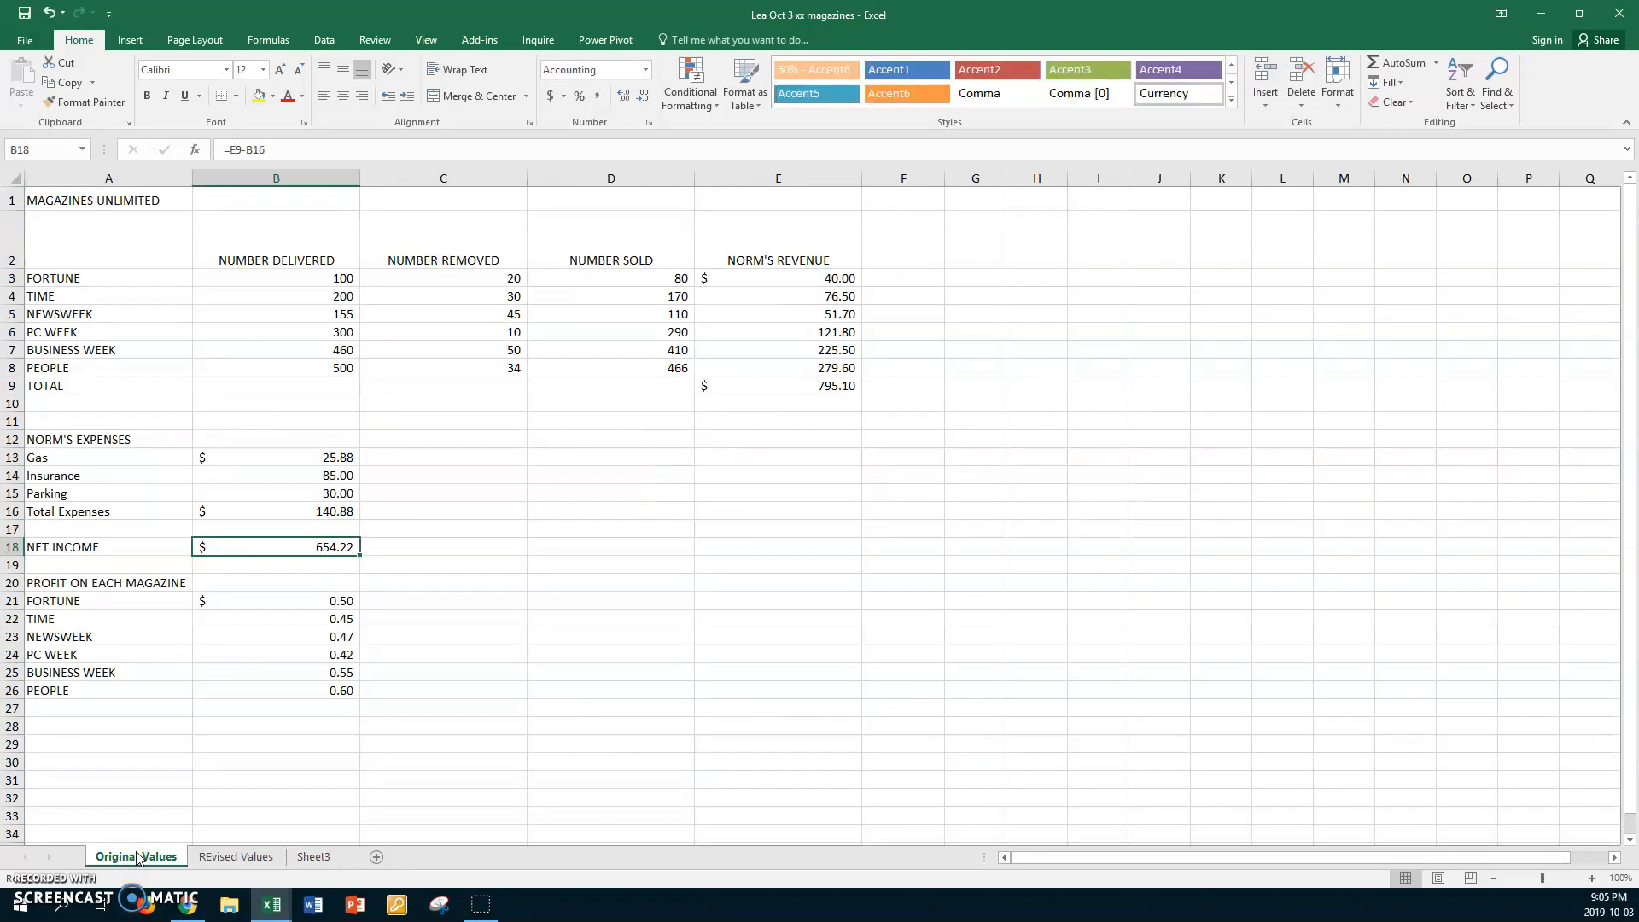
{"action": "scroll", "coordinate": [137, 857], "scroll_direction": "down", "scroll_amount": 1}
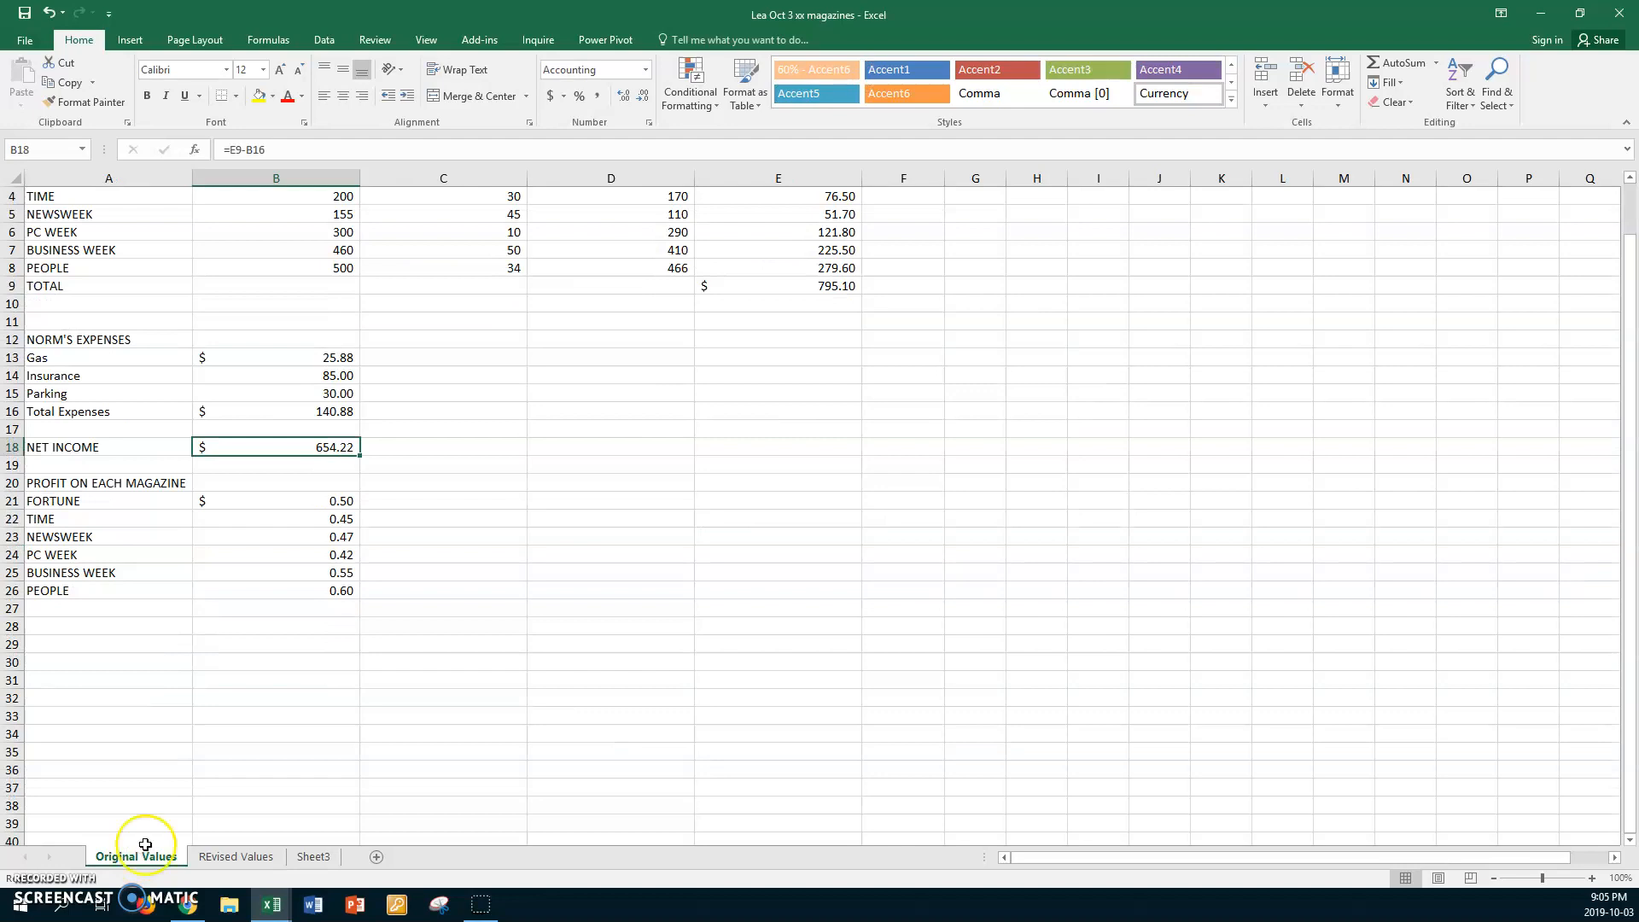
{"action": "scroll", "coordinate": [108, 305], "scroll_direction": "up", "scroll_amount": 1}
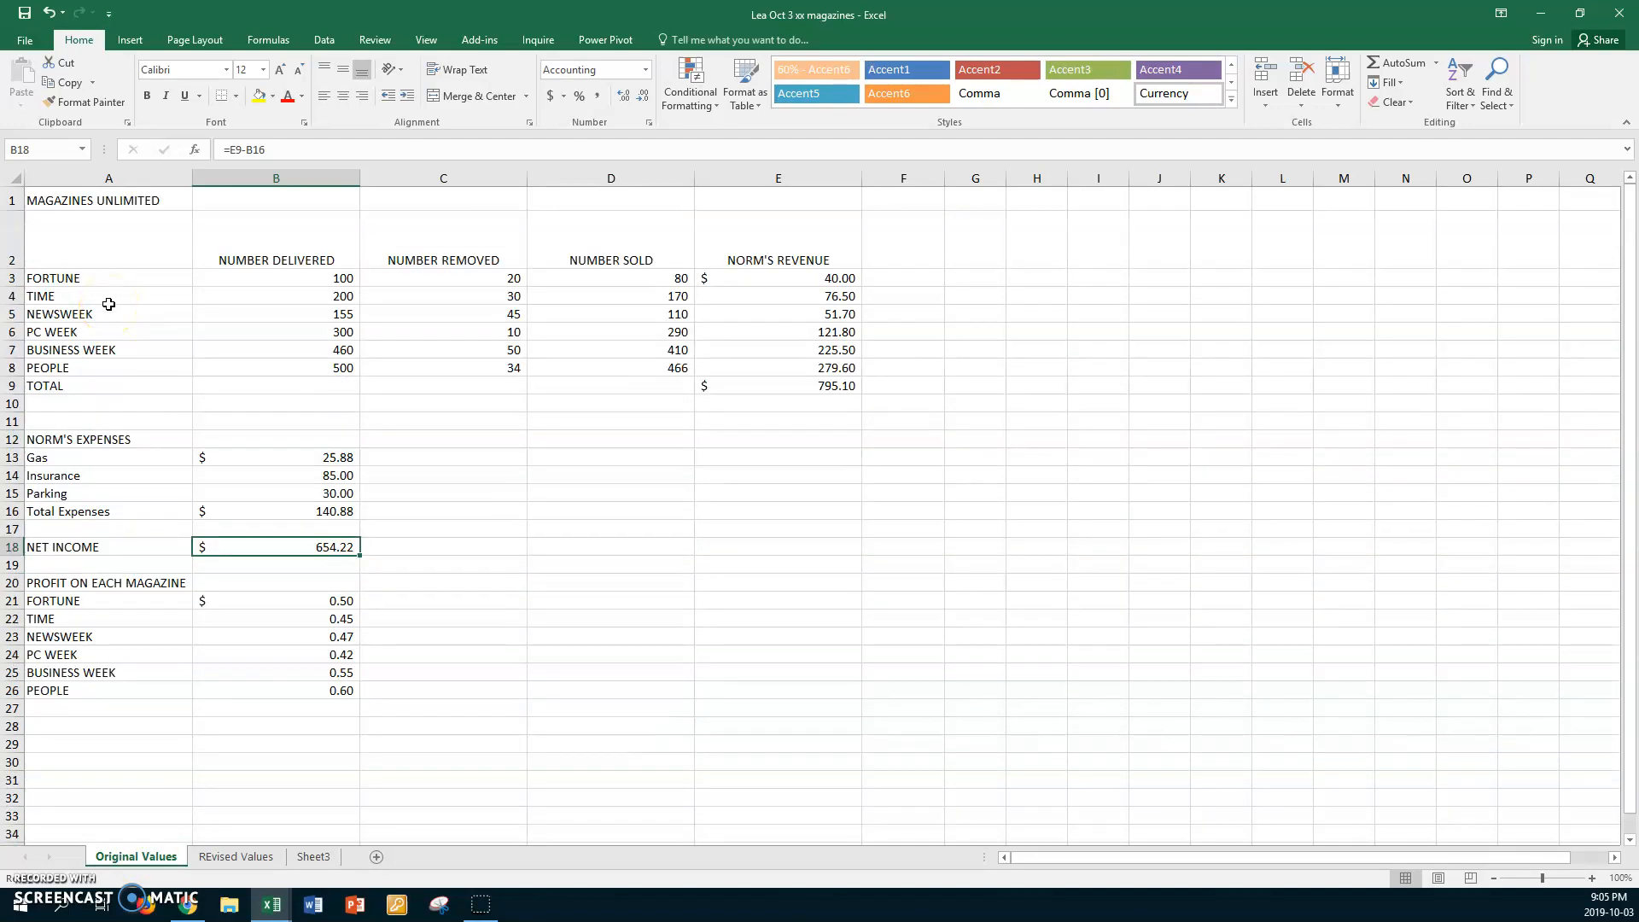
{"action": "key", "text": "ctrl+Home"}
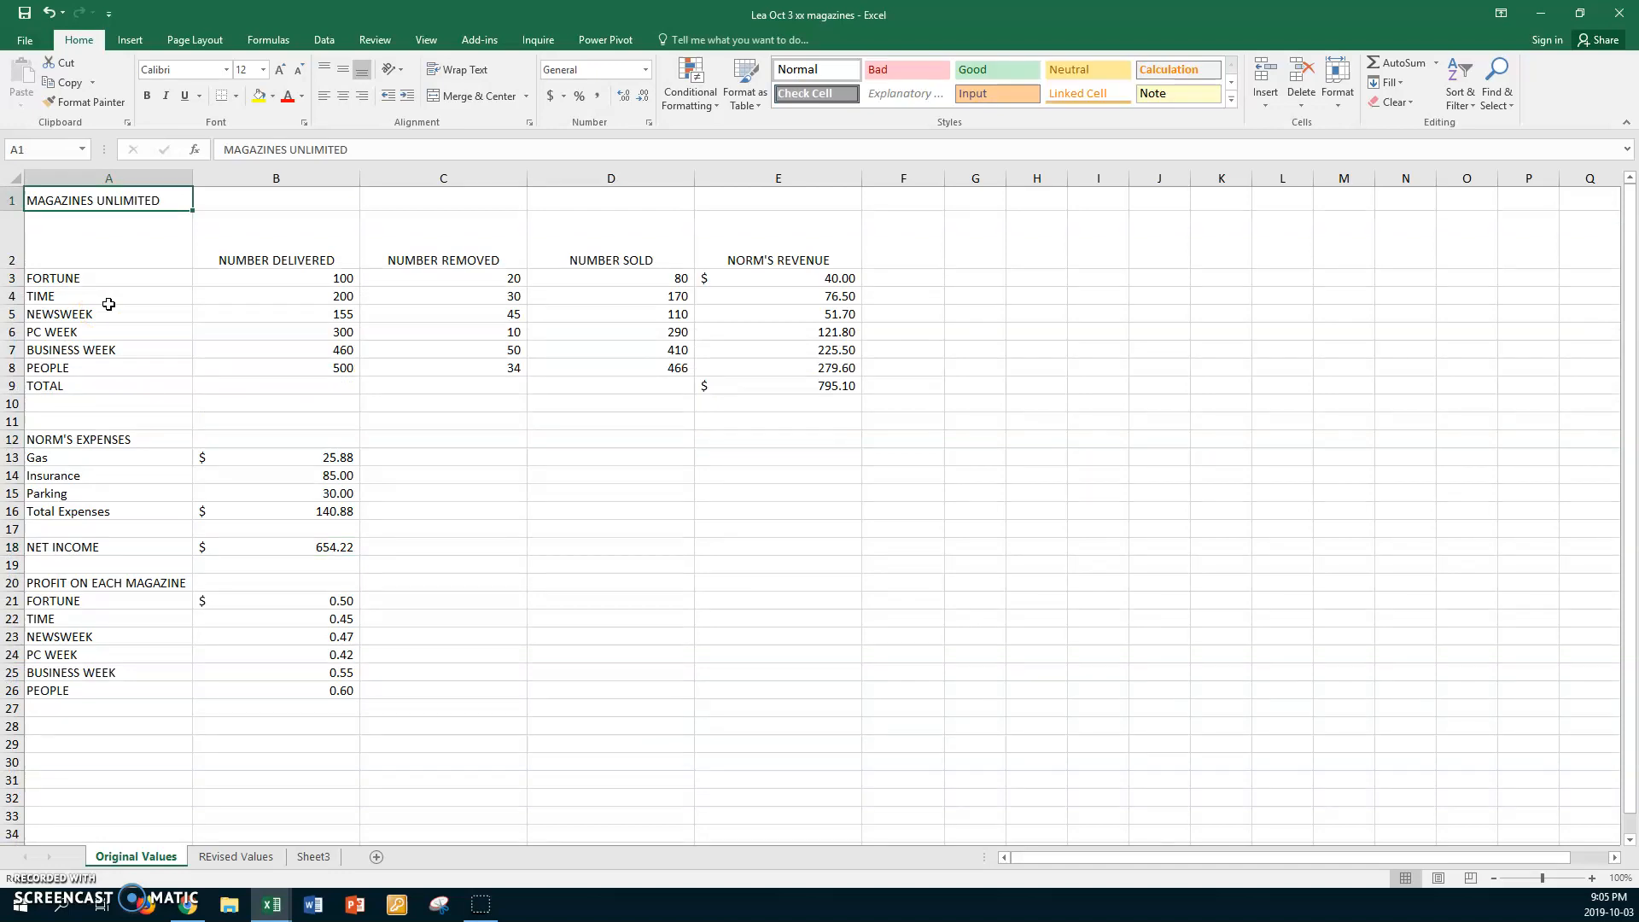
{"action": "key", "text": "ctrl+a"}
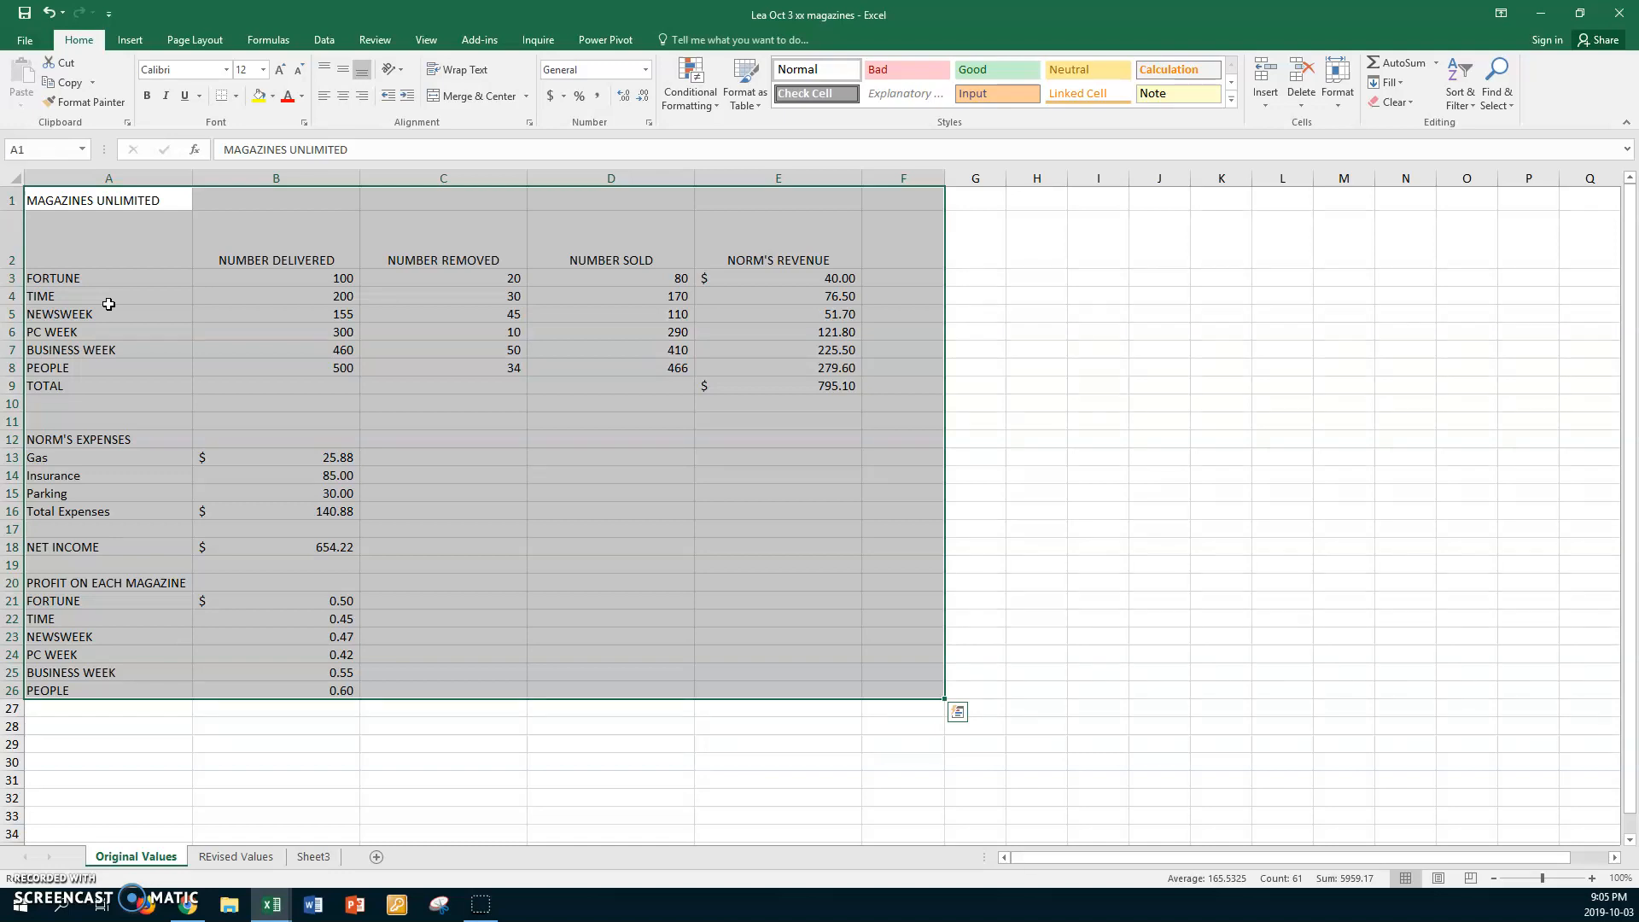
{"action": "key", "text": "ctrl+c"}
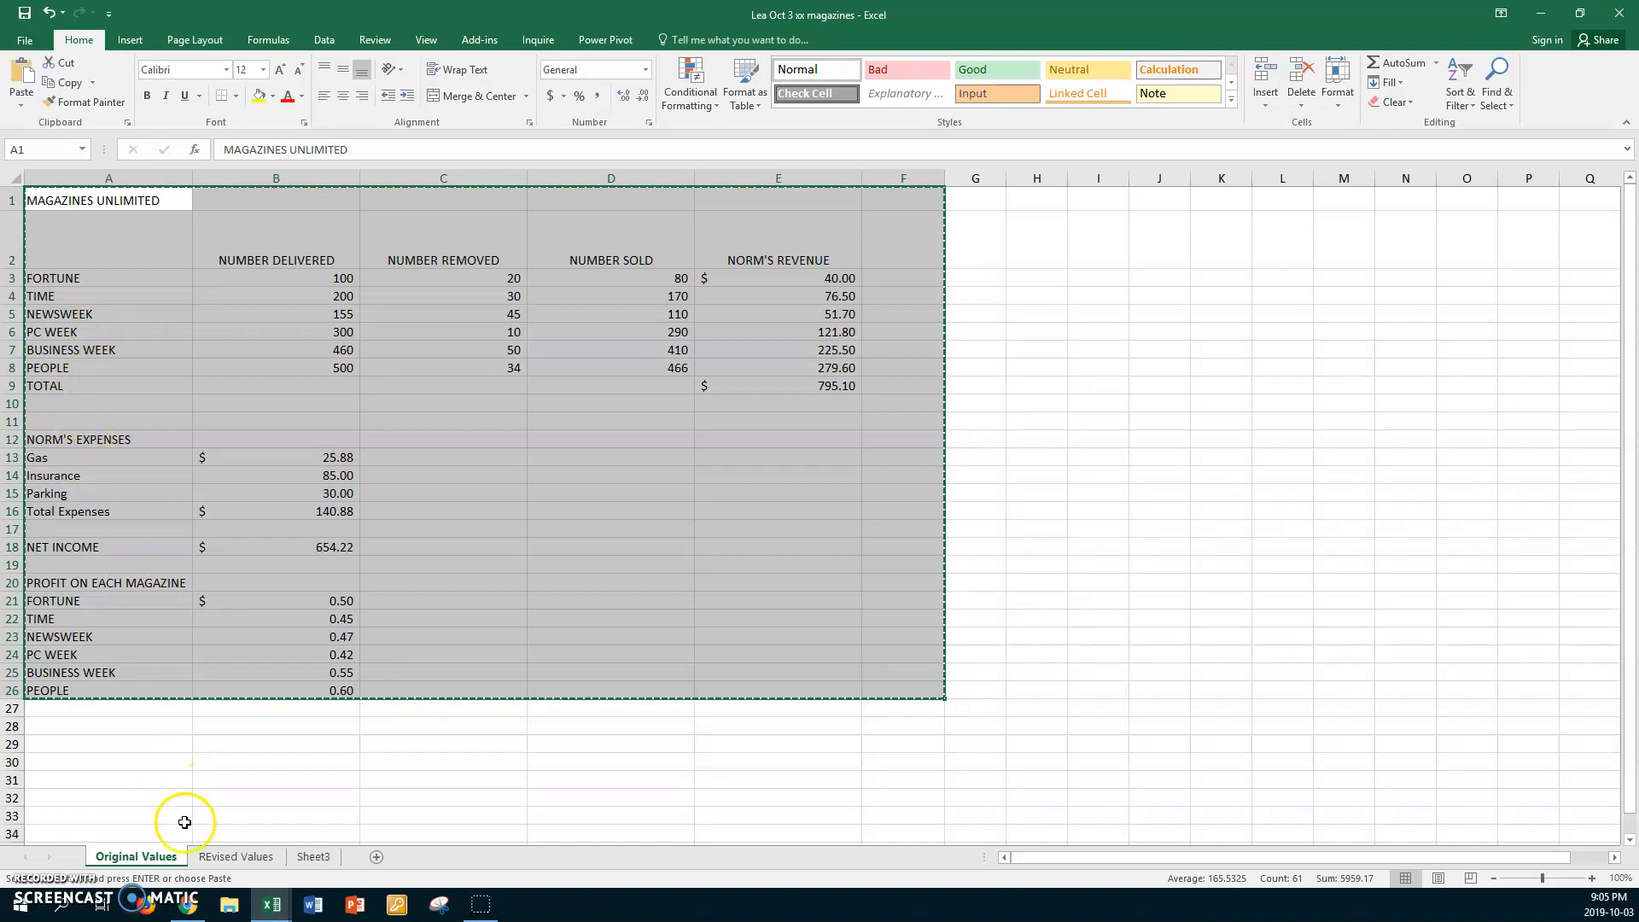
{"action": "left_click", "coordinate": [210, 855]}
{"action": "left_click", "coordinate": [64, 192]}
{"action": "key", "text": "ctrl+v"}
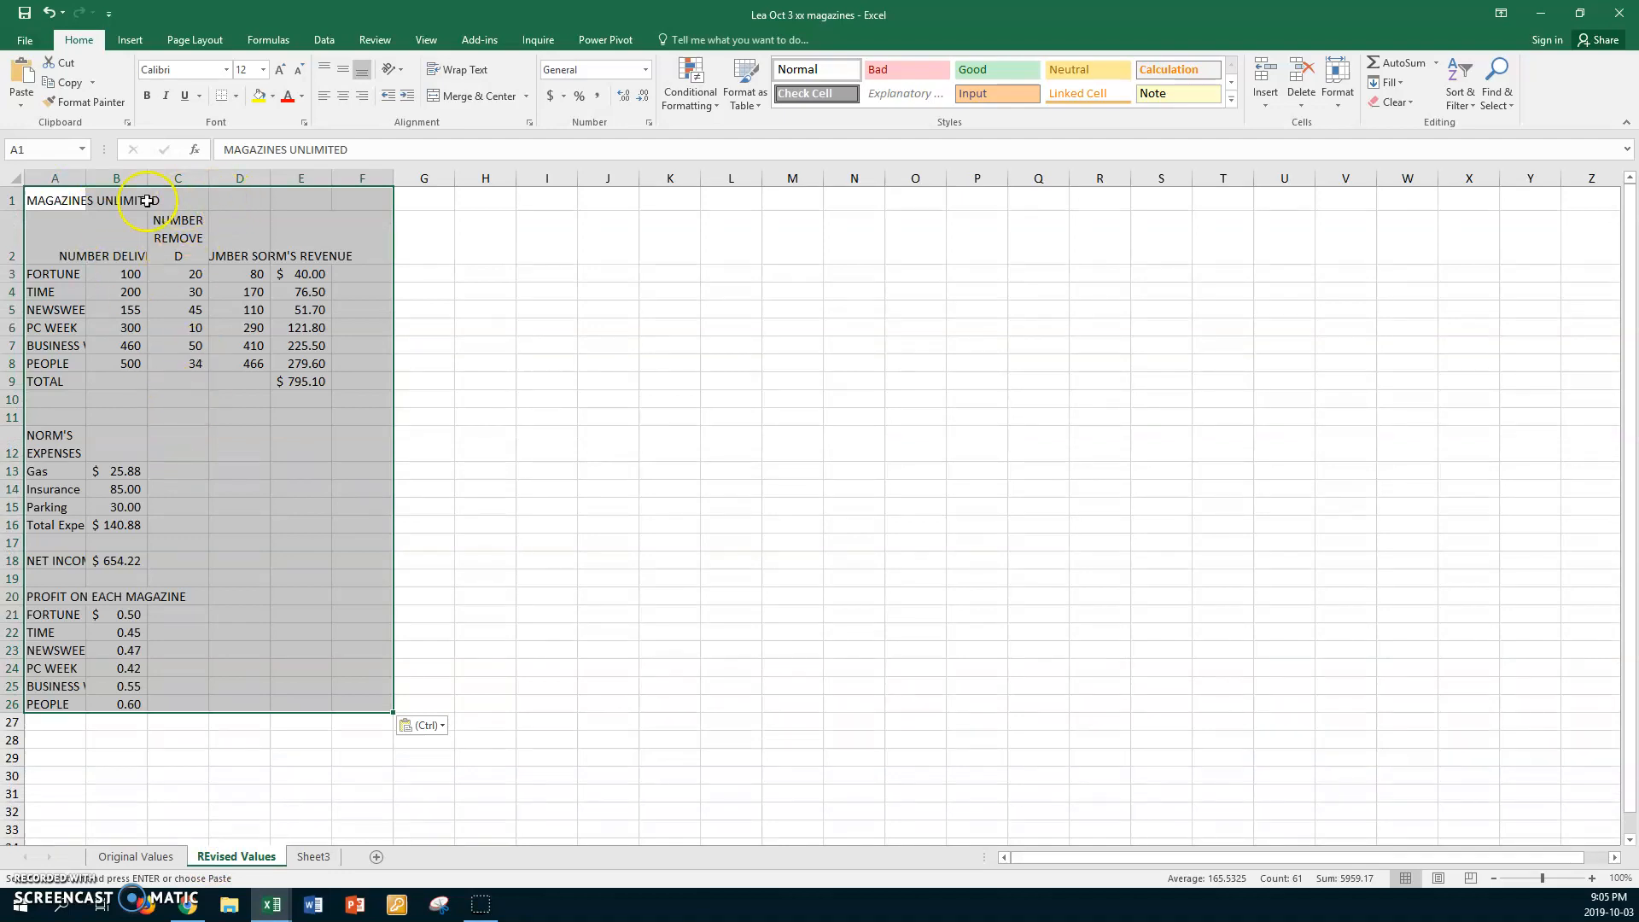
- Autofit the widths of columns A to F and widen column C to fit the word REMOVED on one line
{"action": "left_click", "coordinate": [72, 176]}
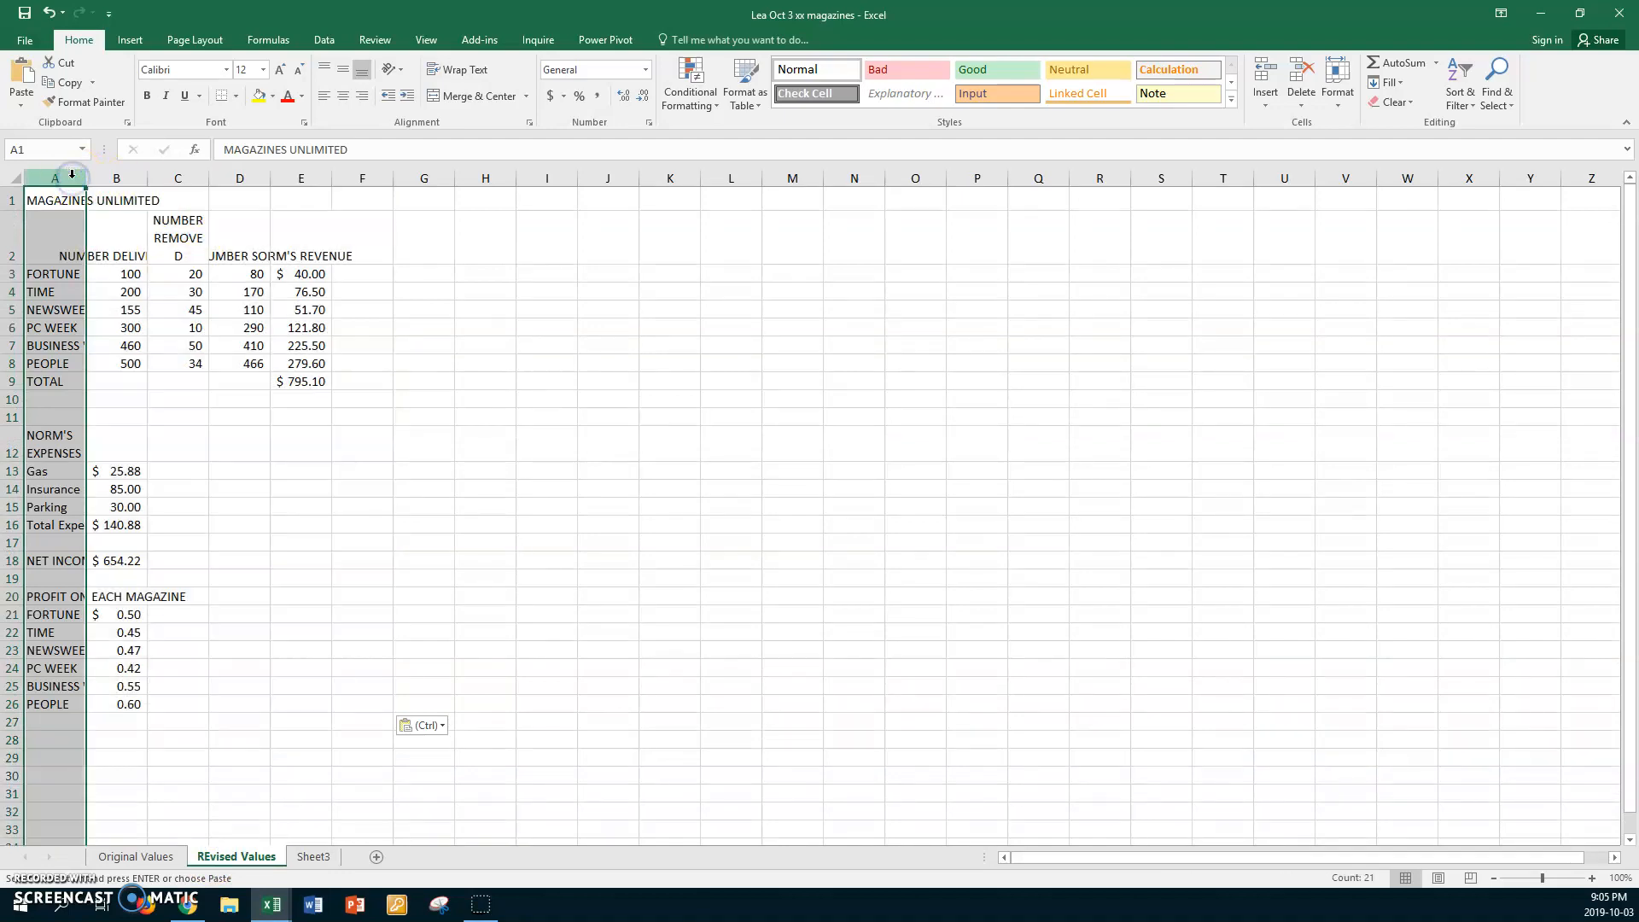
{"action": "left_click", "coordinate": [351, 176], "text": "shift"}
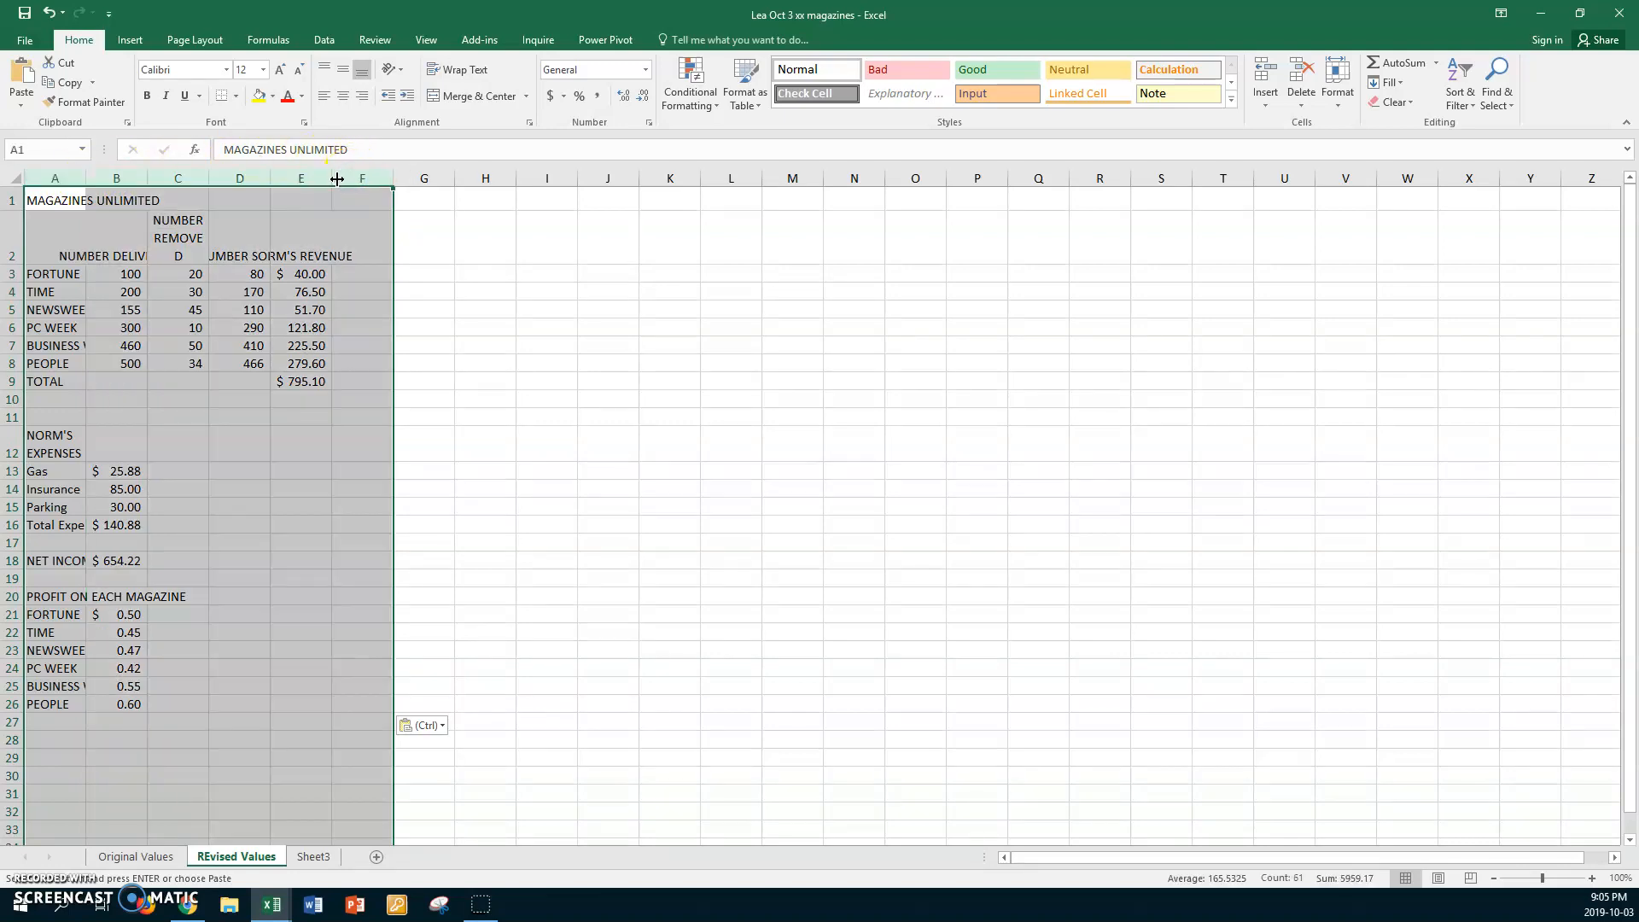
{"action": "double_click", "coordinate": [337, 178]}
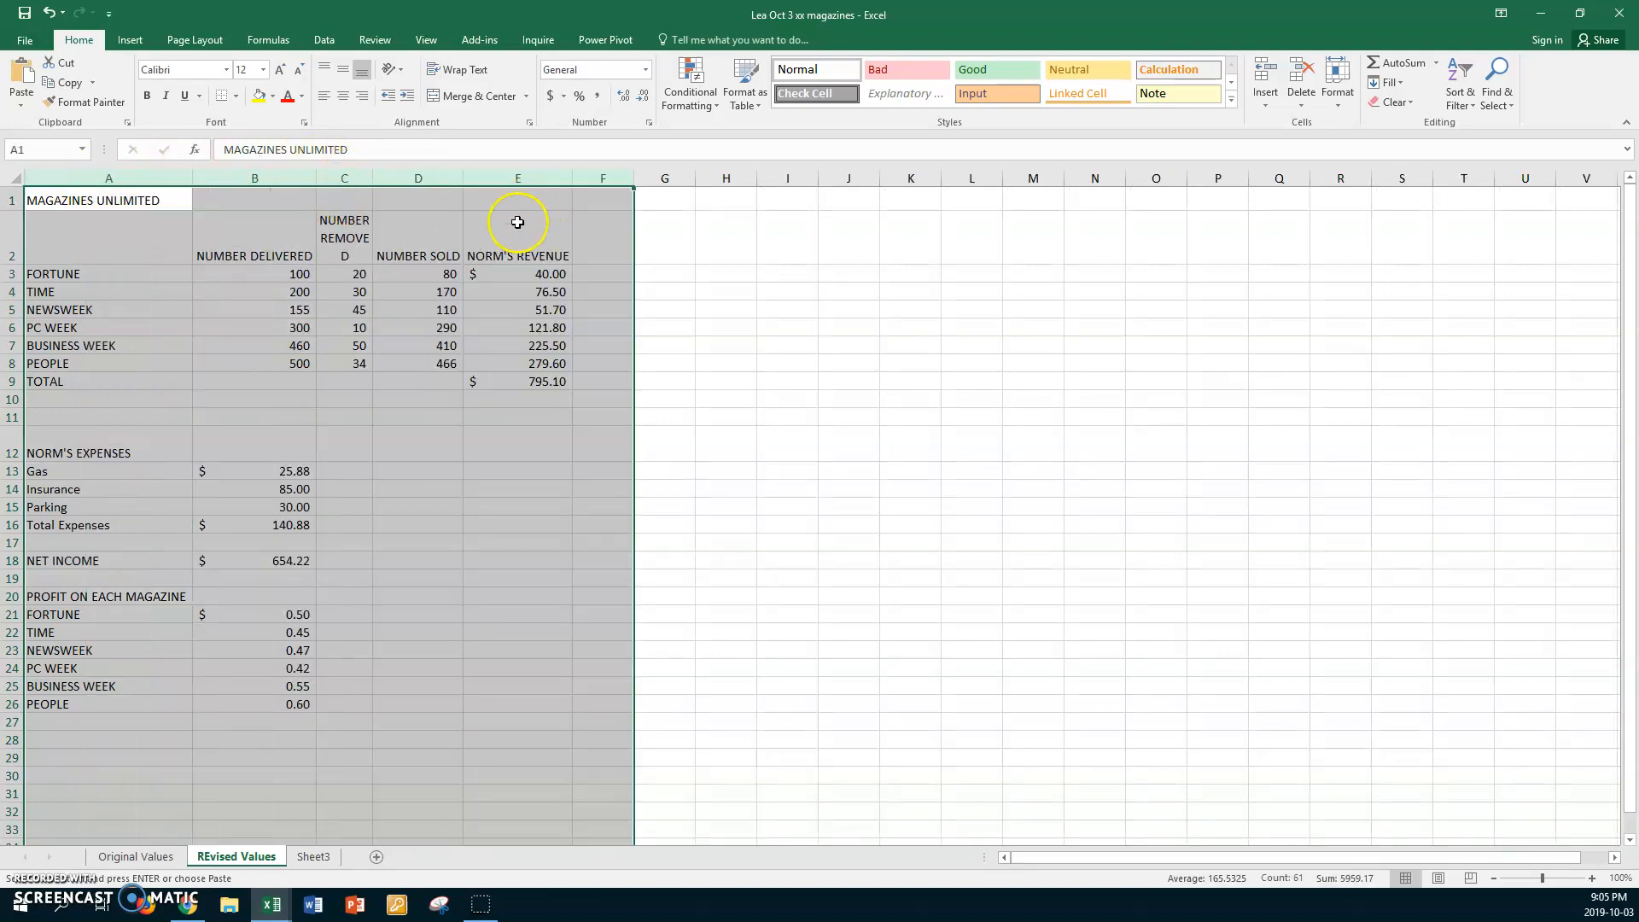
{"action": "left_click", "coordinate": [434, 220]}
{"action": "left_click_drag", "start_coordinate": [374, 179], "coordinate": [407, 177]}
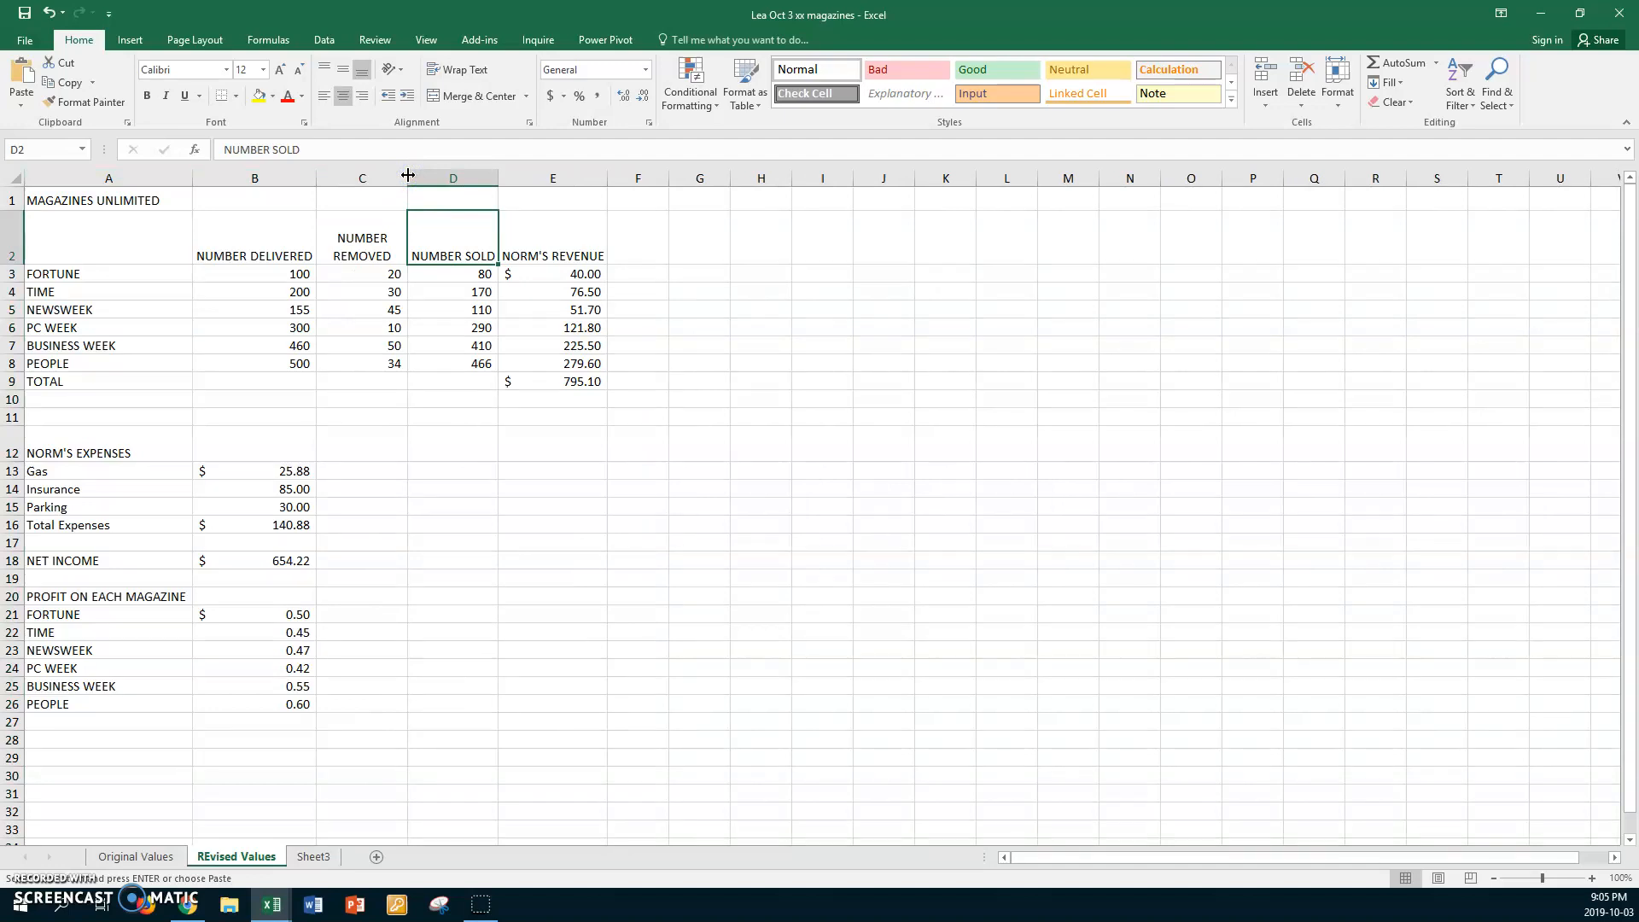
- Correct the capitalization of the second sheet's name to Revised Values
{"action": "left_click", "coordinate": [212, 855]}
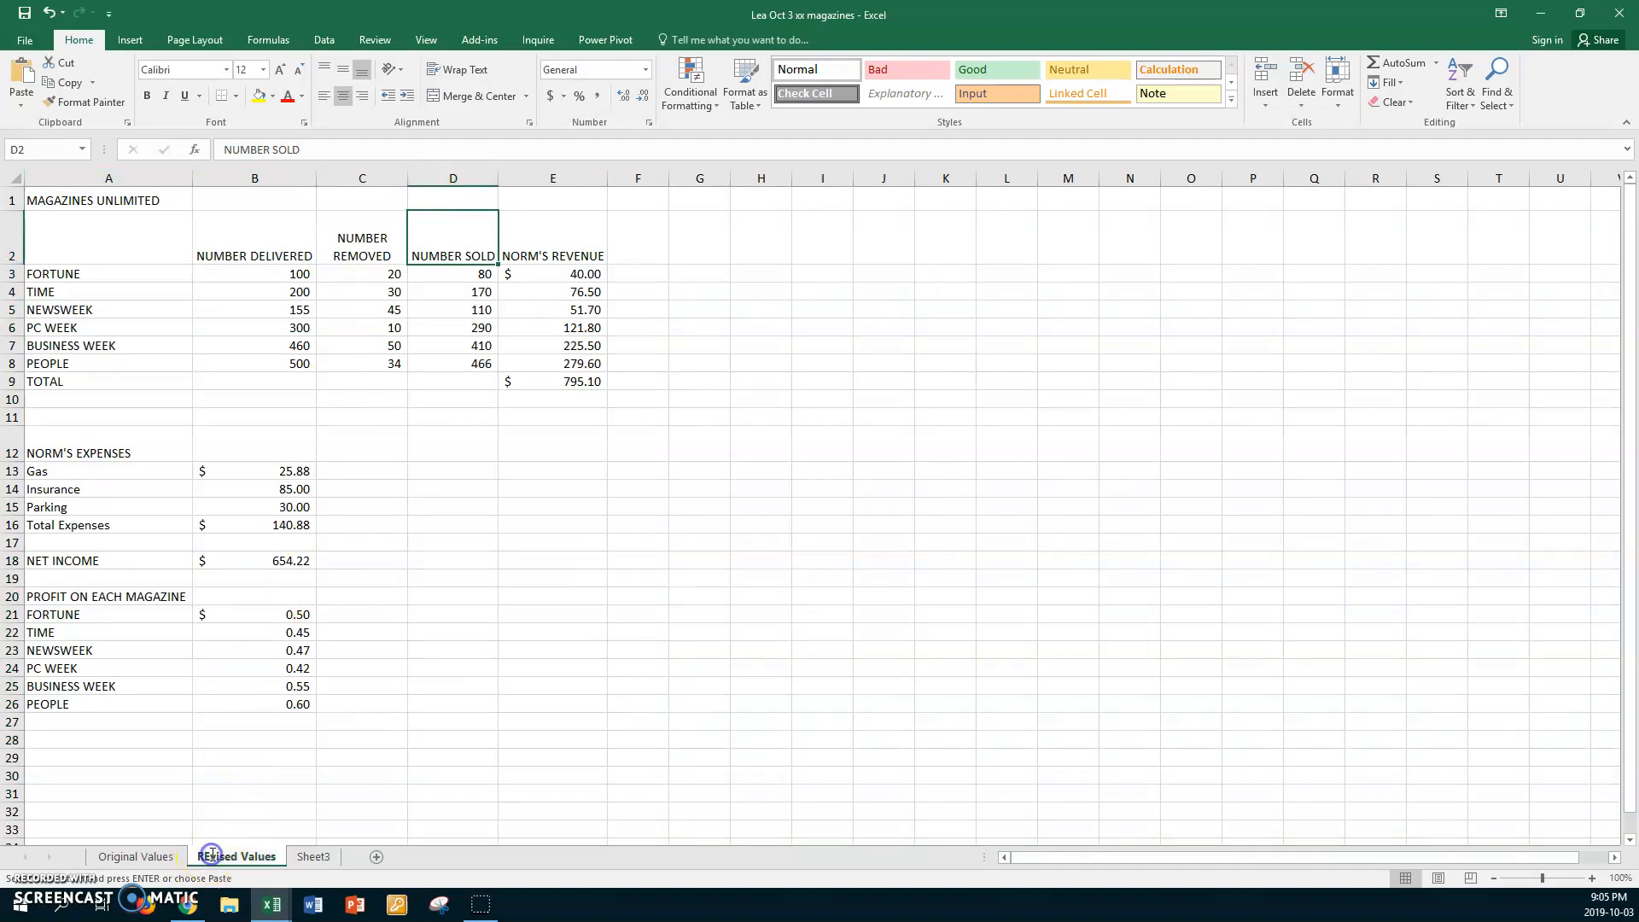
{"action": "double_click", "coordinate": [211, 854]}
{"action": "left_click", "coordinate": [211, 853]}
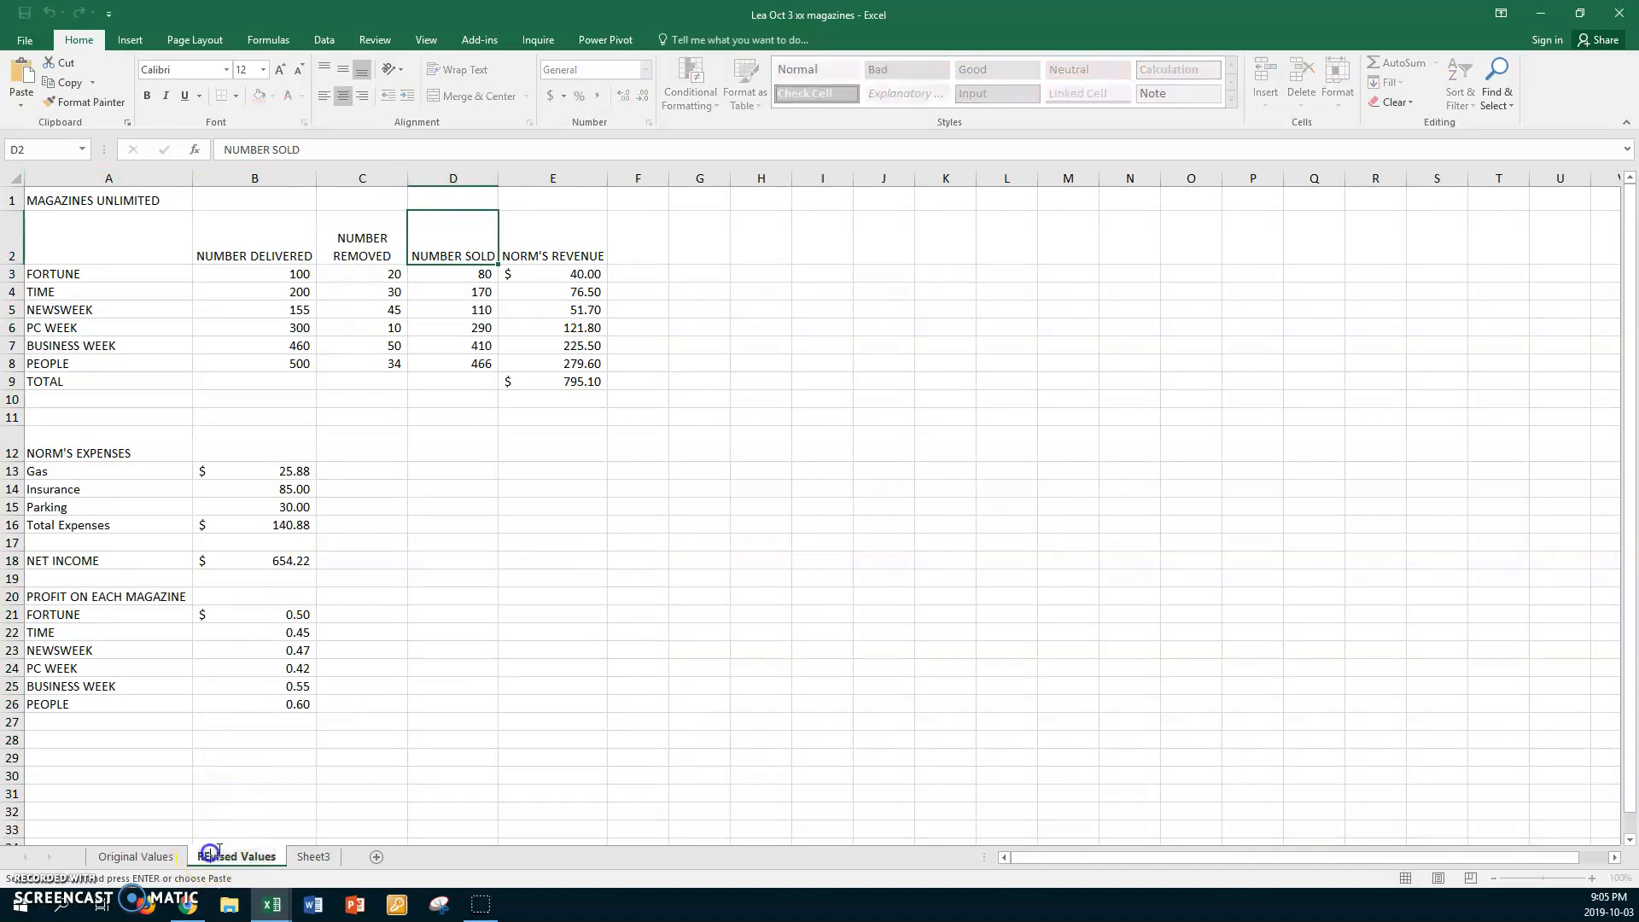
{"action": "key", "text": "BackSpace"}
{"action": "type", "text": "e"}
{"action": "key", "text": "Return"}
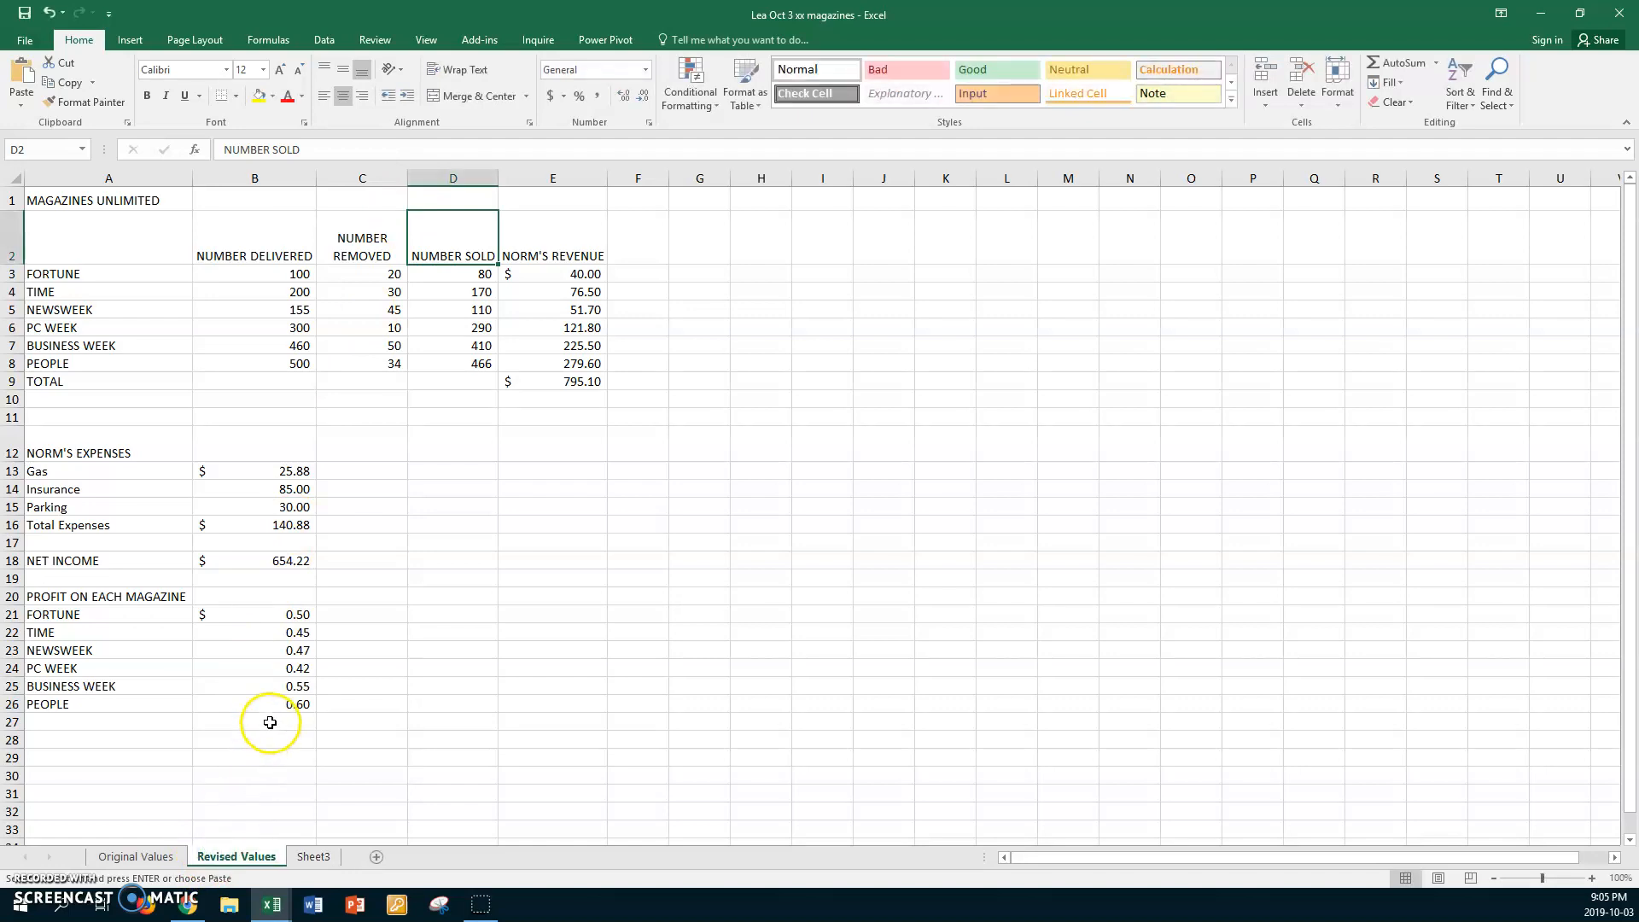
- Set the profit on each magazine to 0.95 for FORTUNE, 1.15 for TIME and 1.00 for NEWSWEEK
{"action": "left_click", "coordinate": [288, 615]}
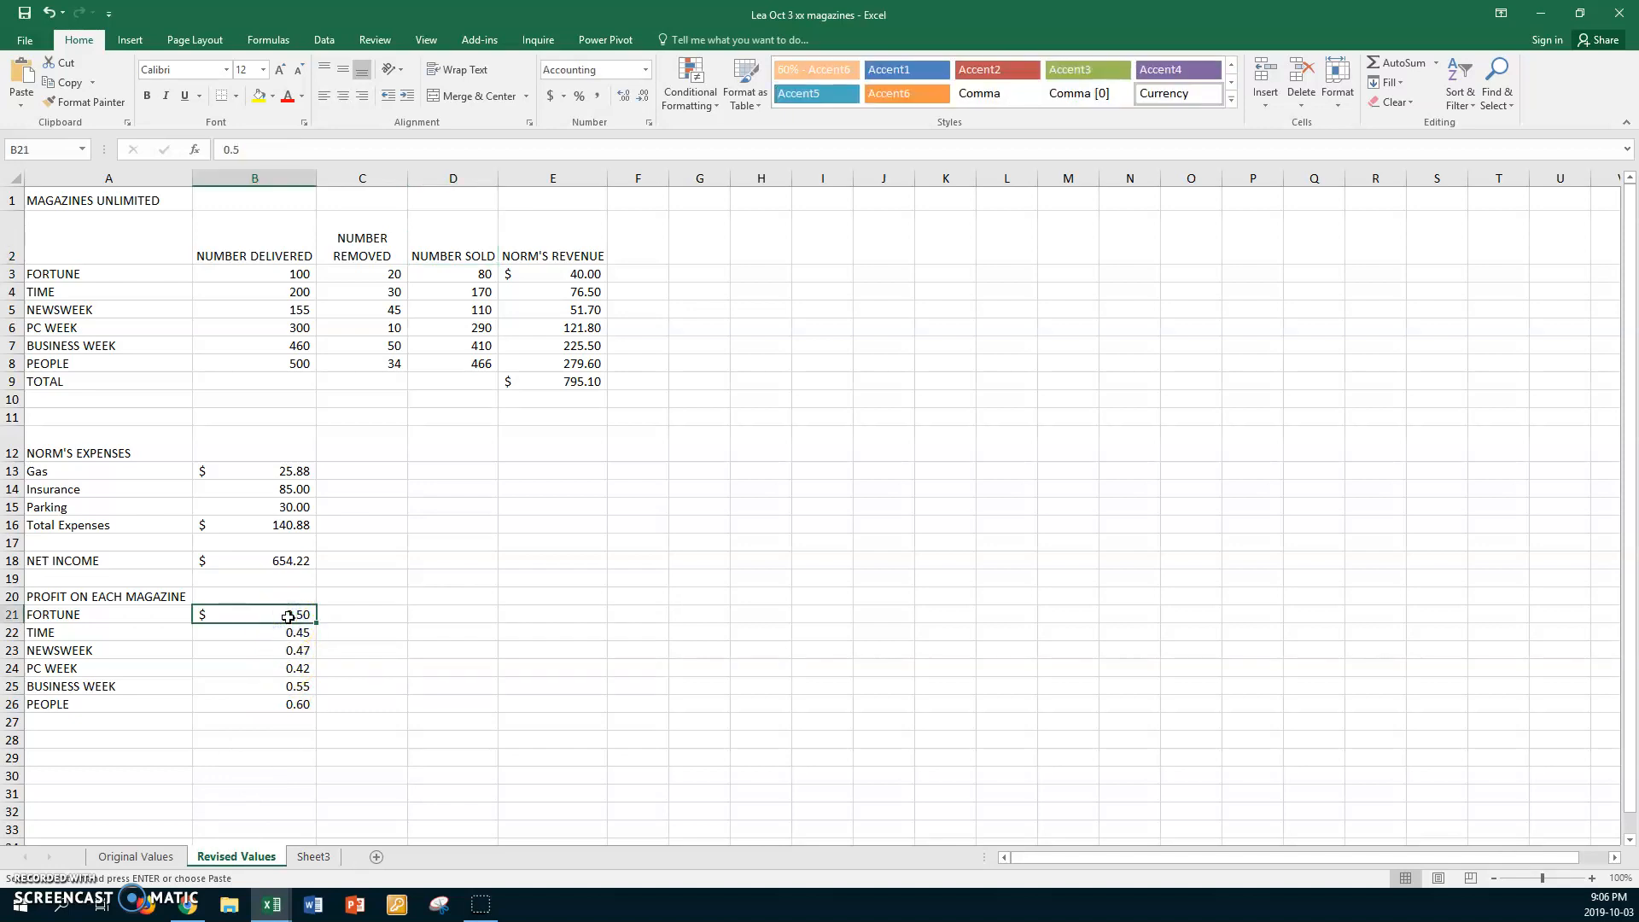
{"action": "type", "text": "95"}
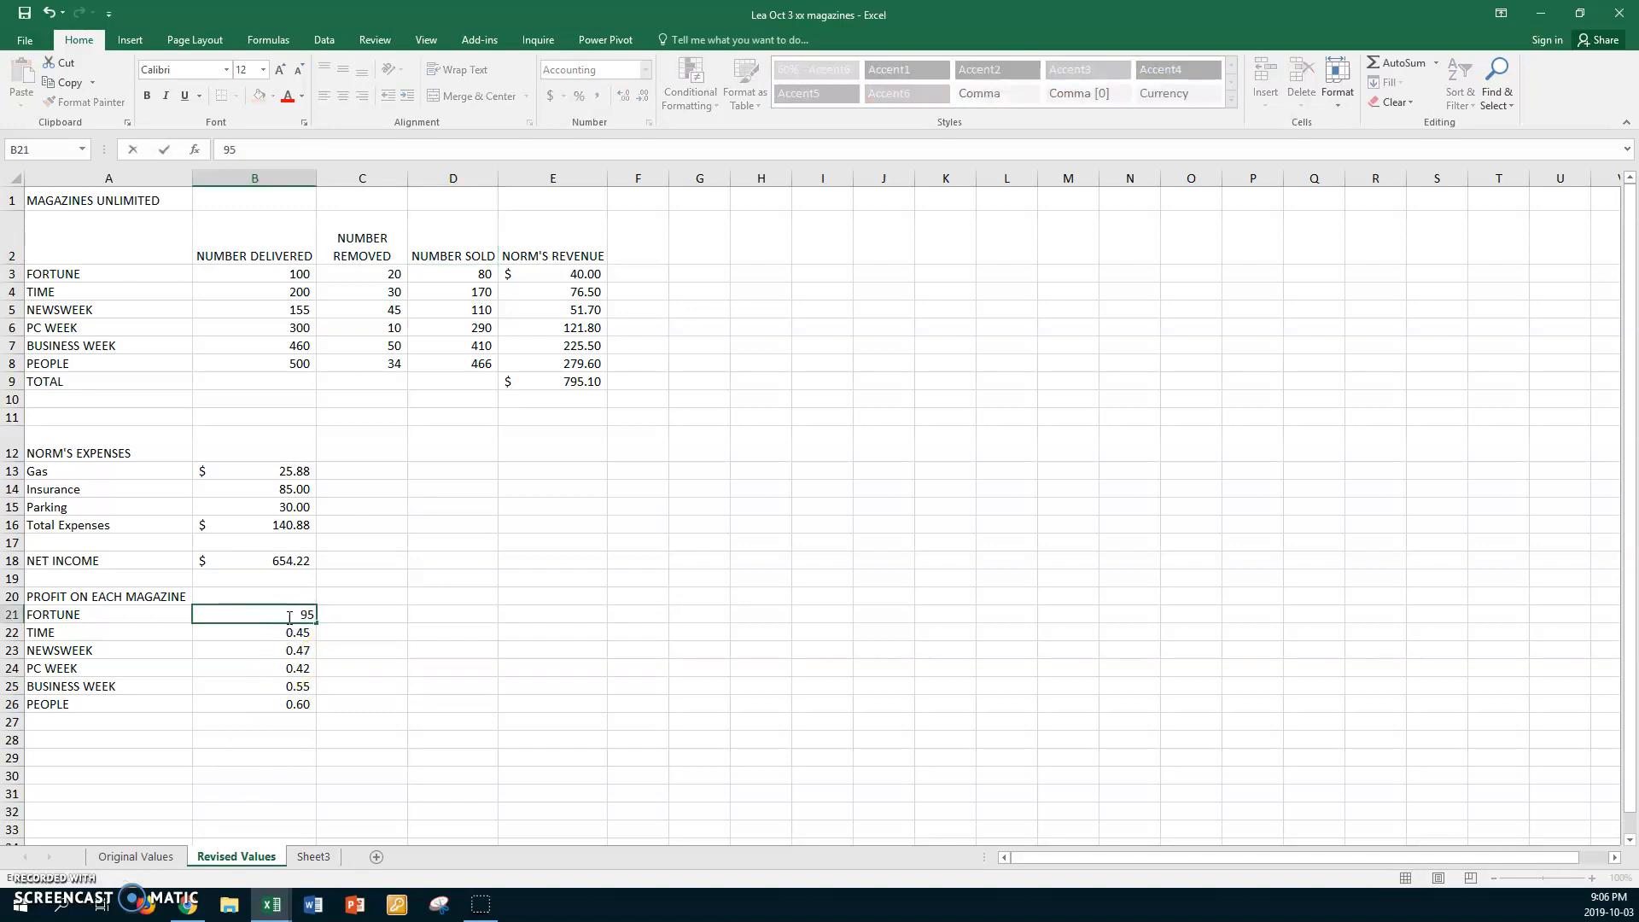
{"action": "key", "text": "BackSpace"}
{"action": "type", "text": ".95"}
{"action": "key", "text": "Return"}
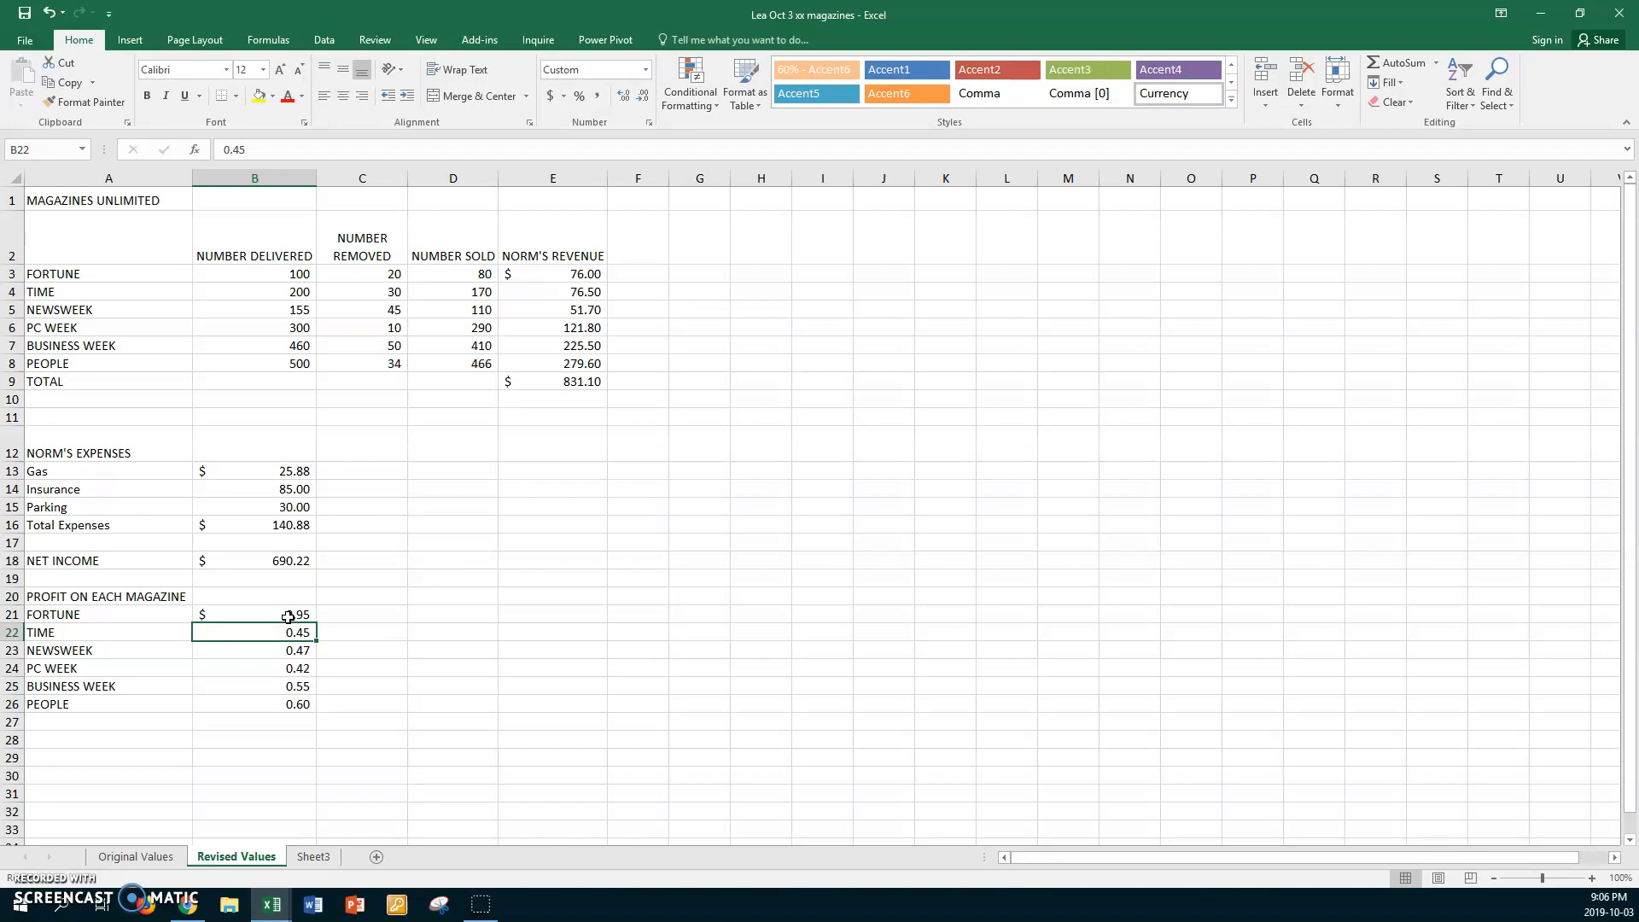
{"action": "type", "text": "1.15"}
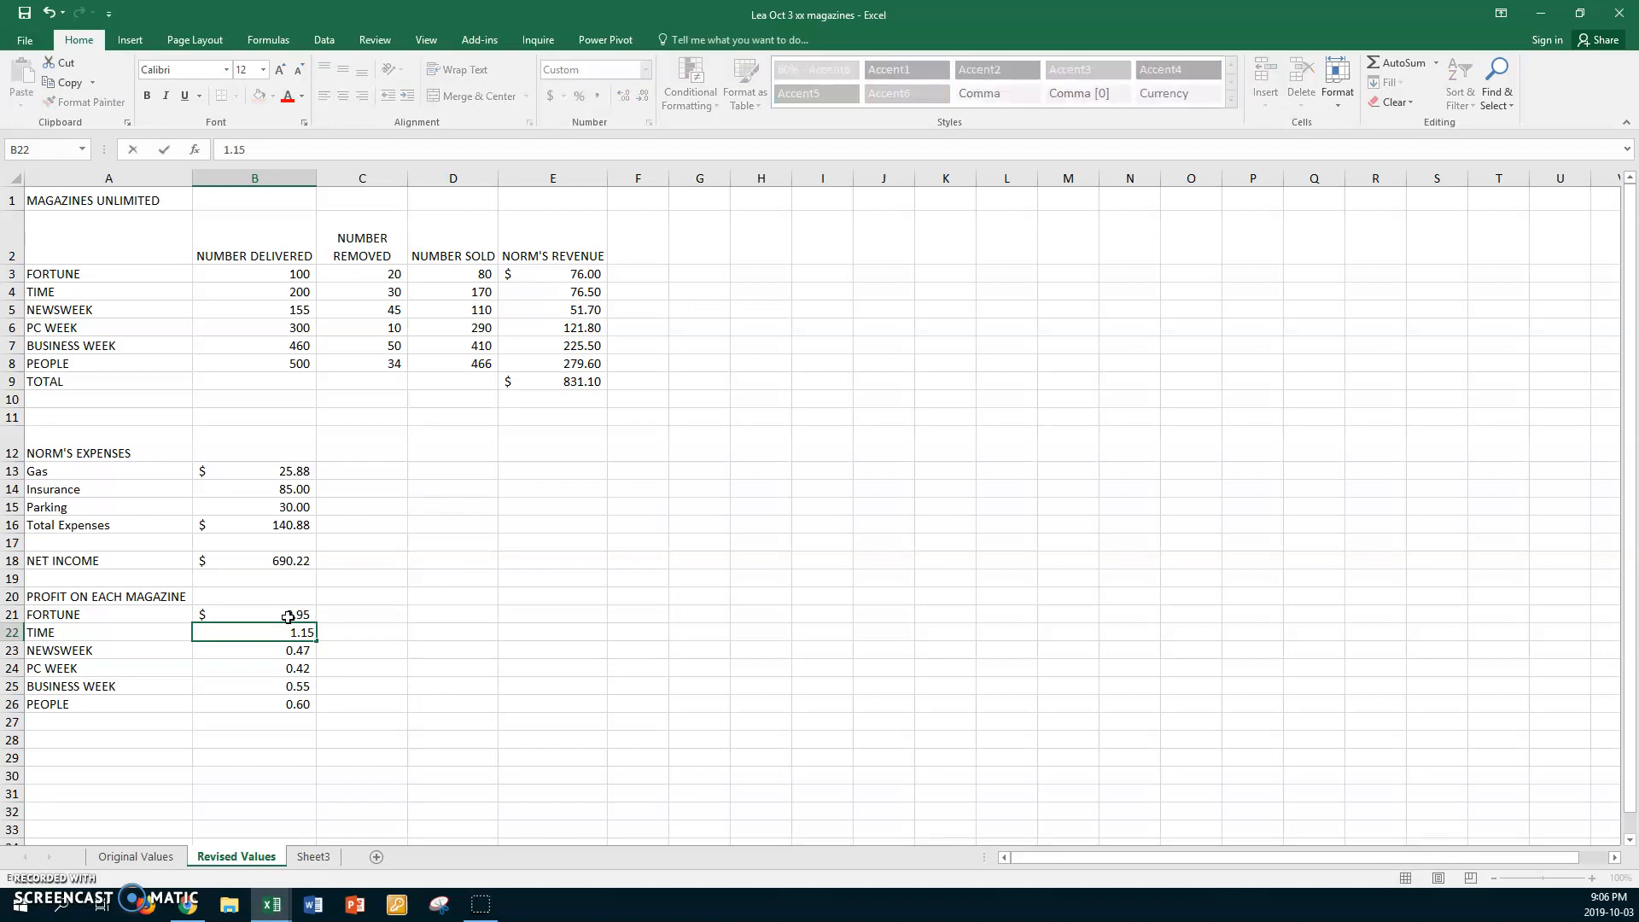
{"action": "key", "text": "Return"}
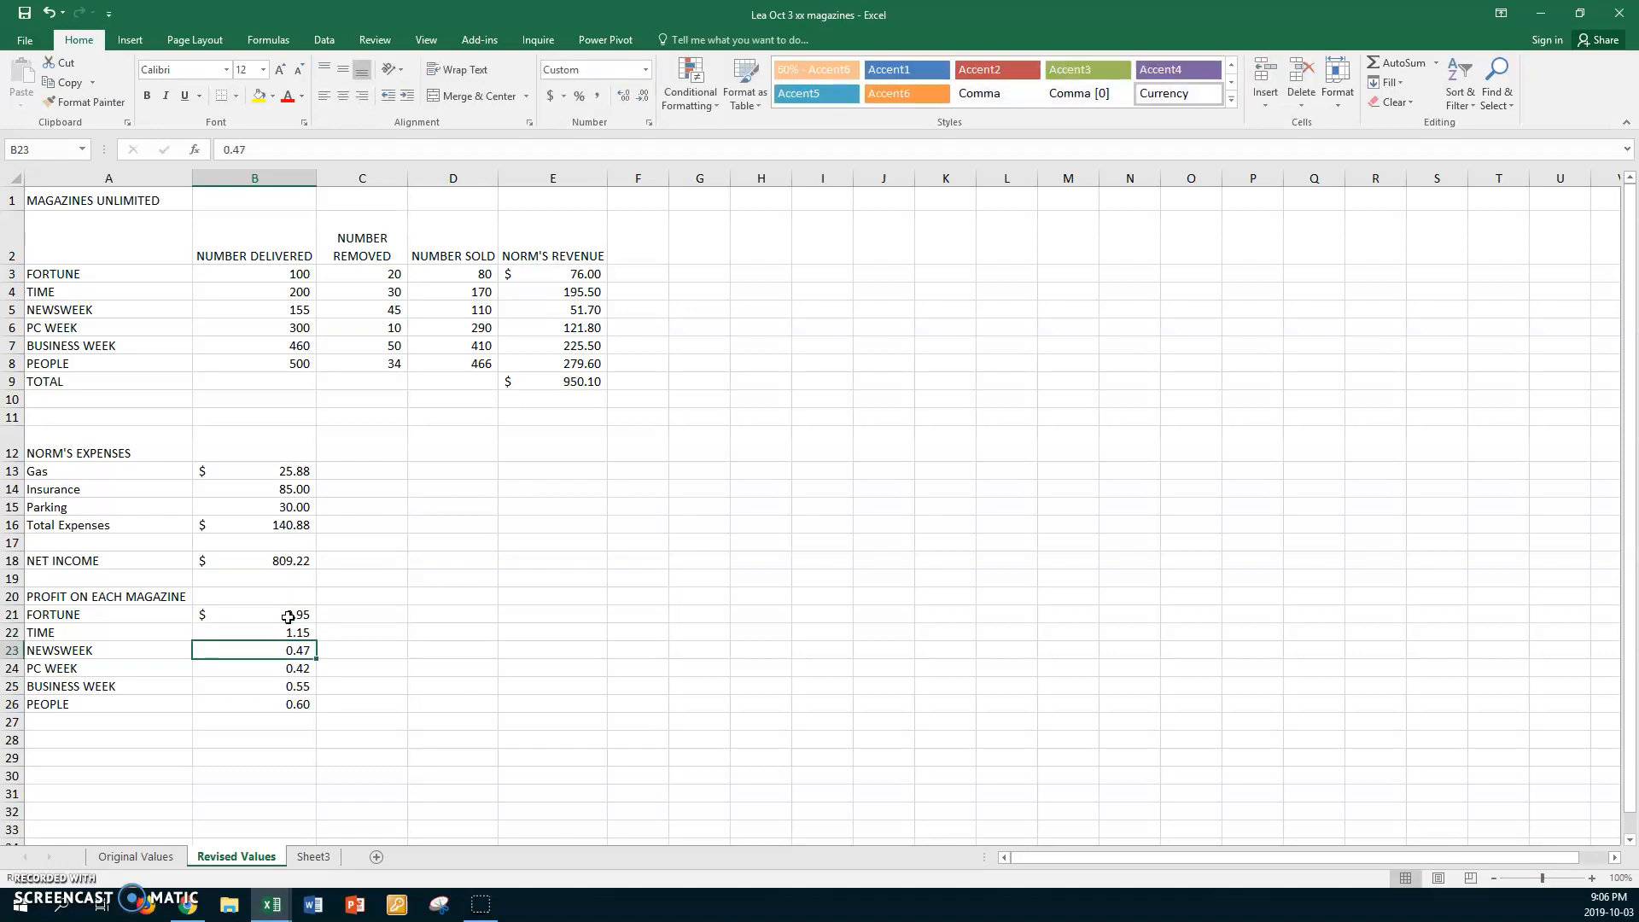
{"action": "type", "text": "1.00"}
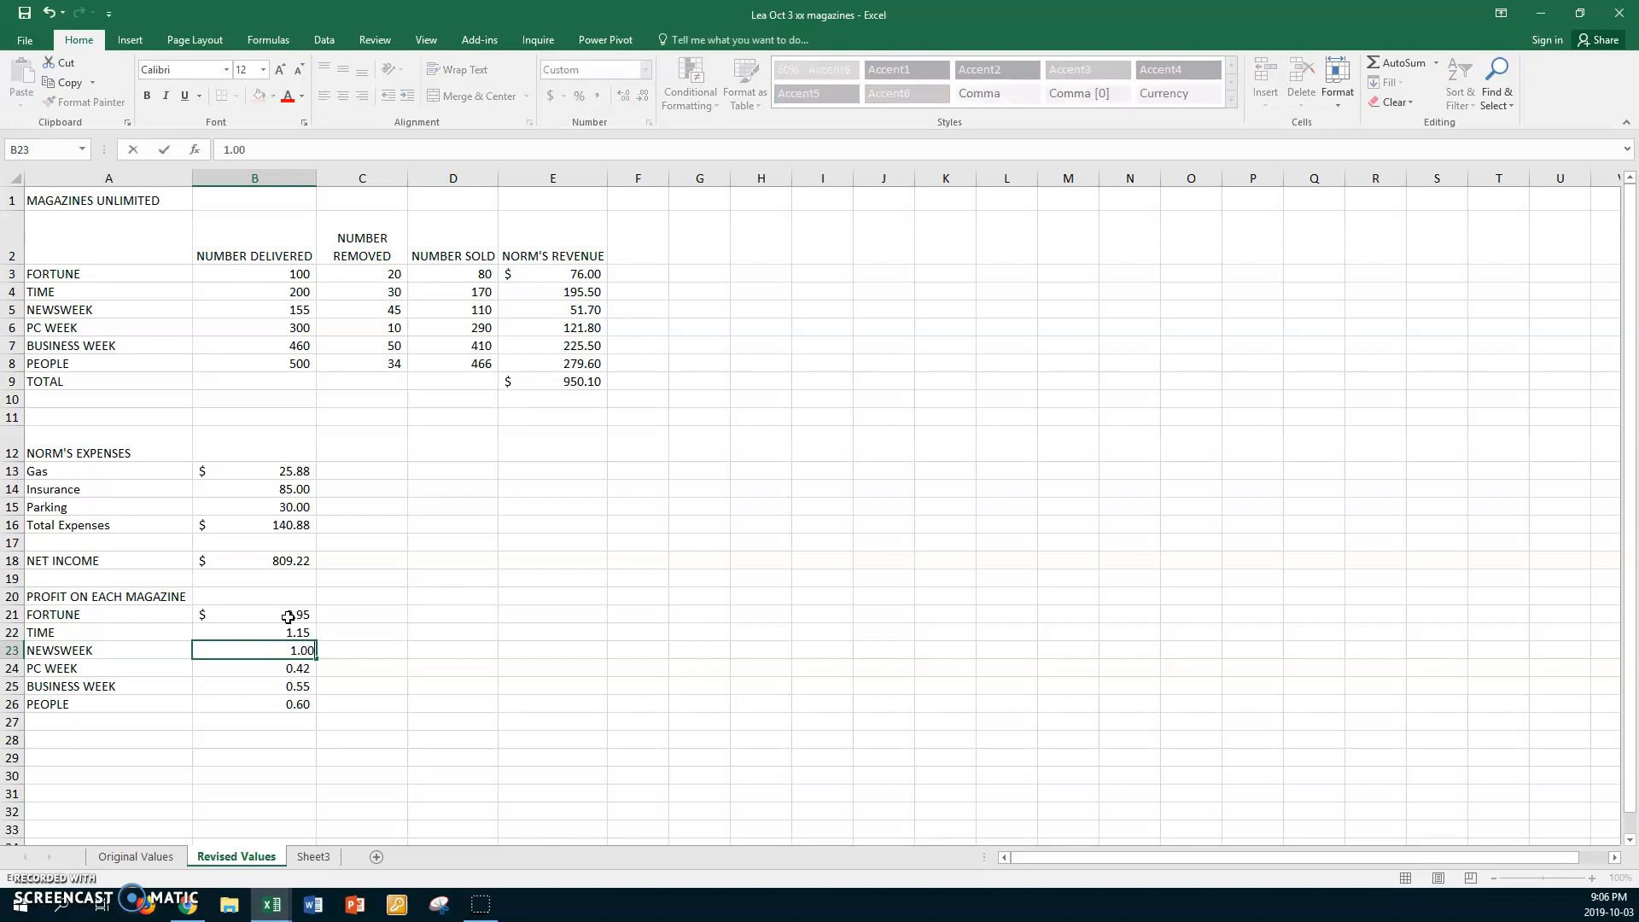
{"action": "key", "text": "Return"}
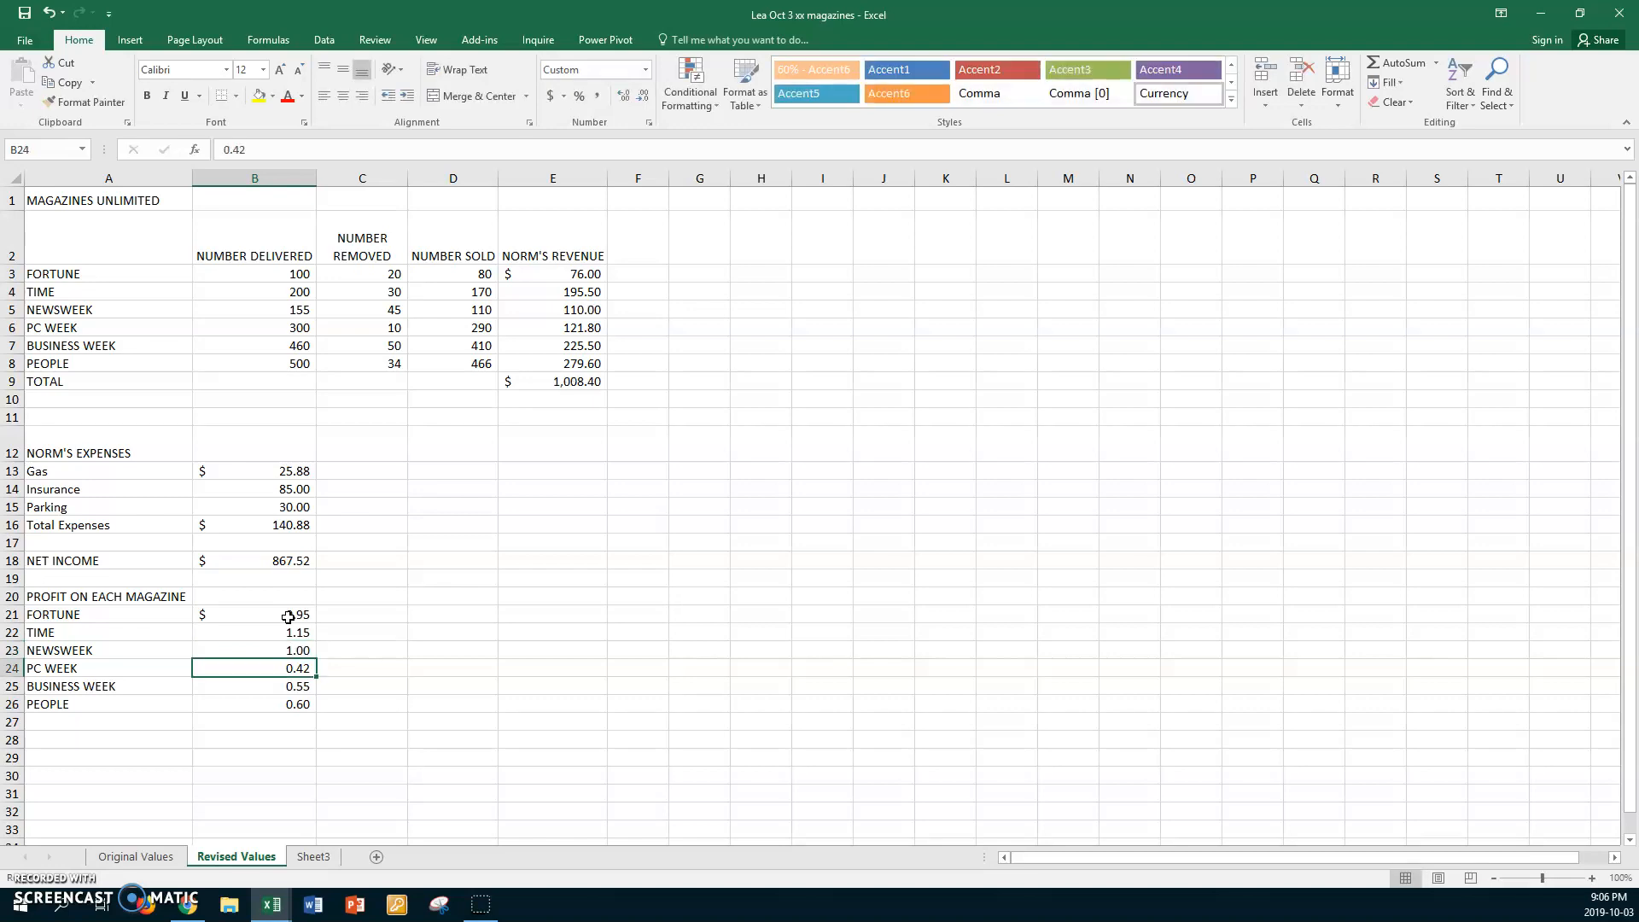
- Set the profit to 1.20 for PC WEEK, 1.05 for BUSINESS WEEK and 1.10 for PEOPLE in B24:B26
{"action": "type", "text": "1.20"}
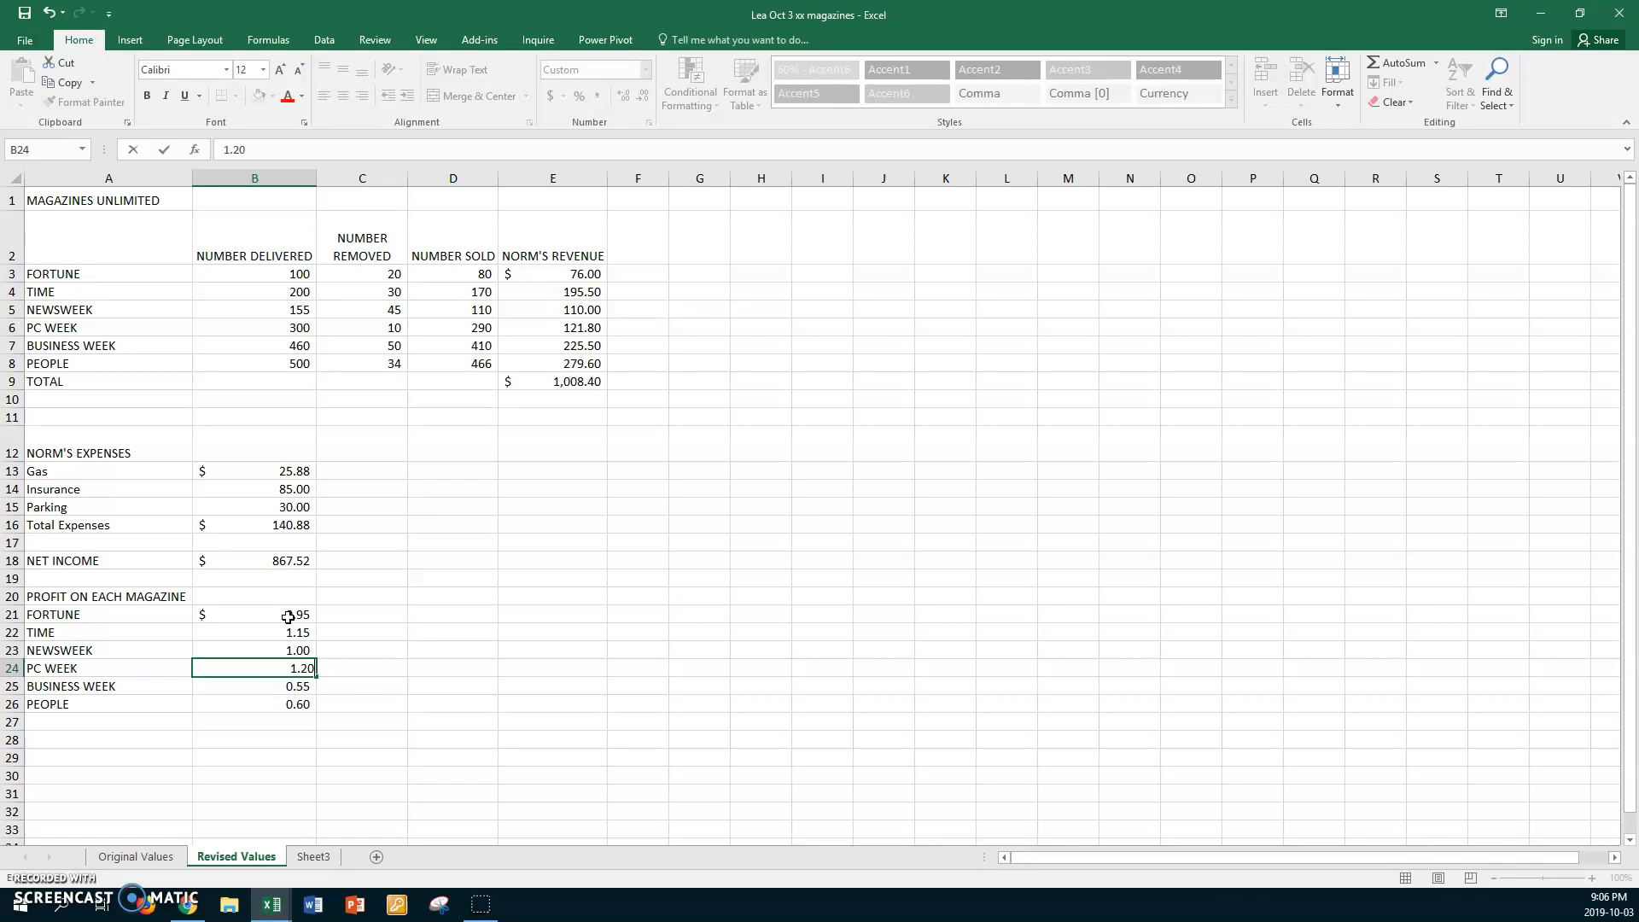
{"action": "key", "text": "Return"}
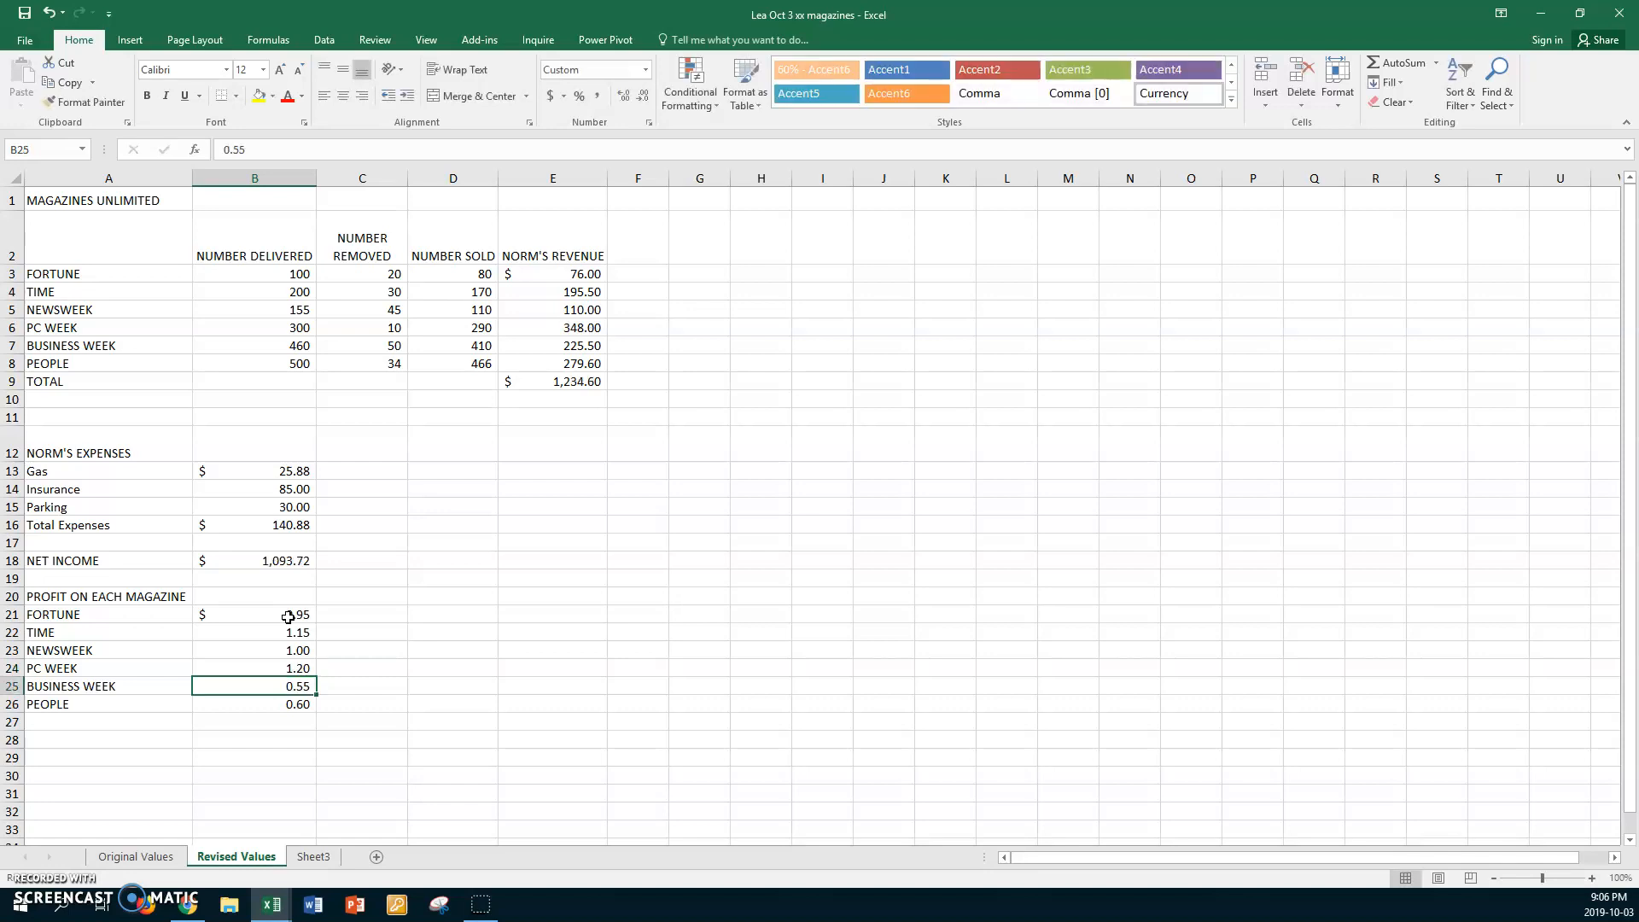
{"action": "type", "text": "1.05"}
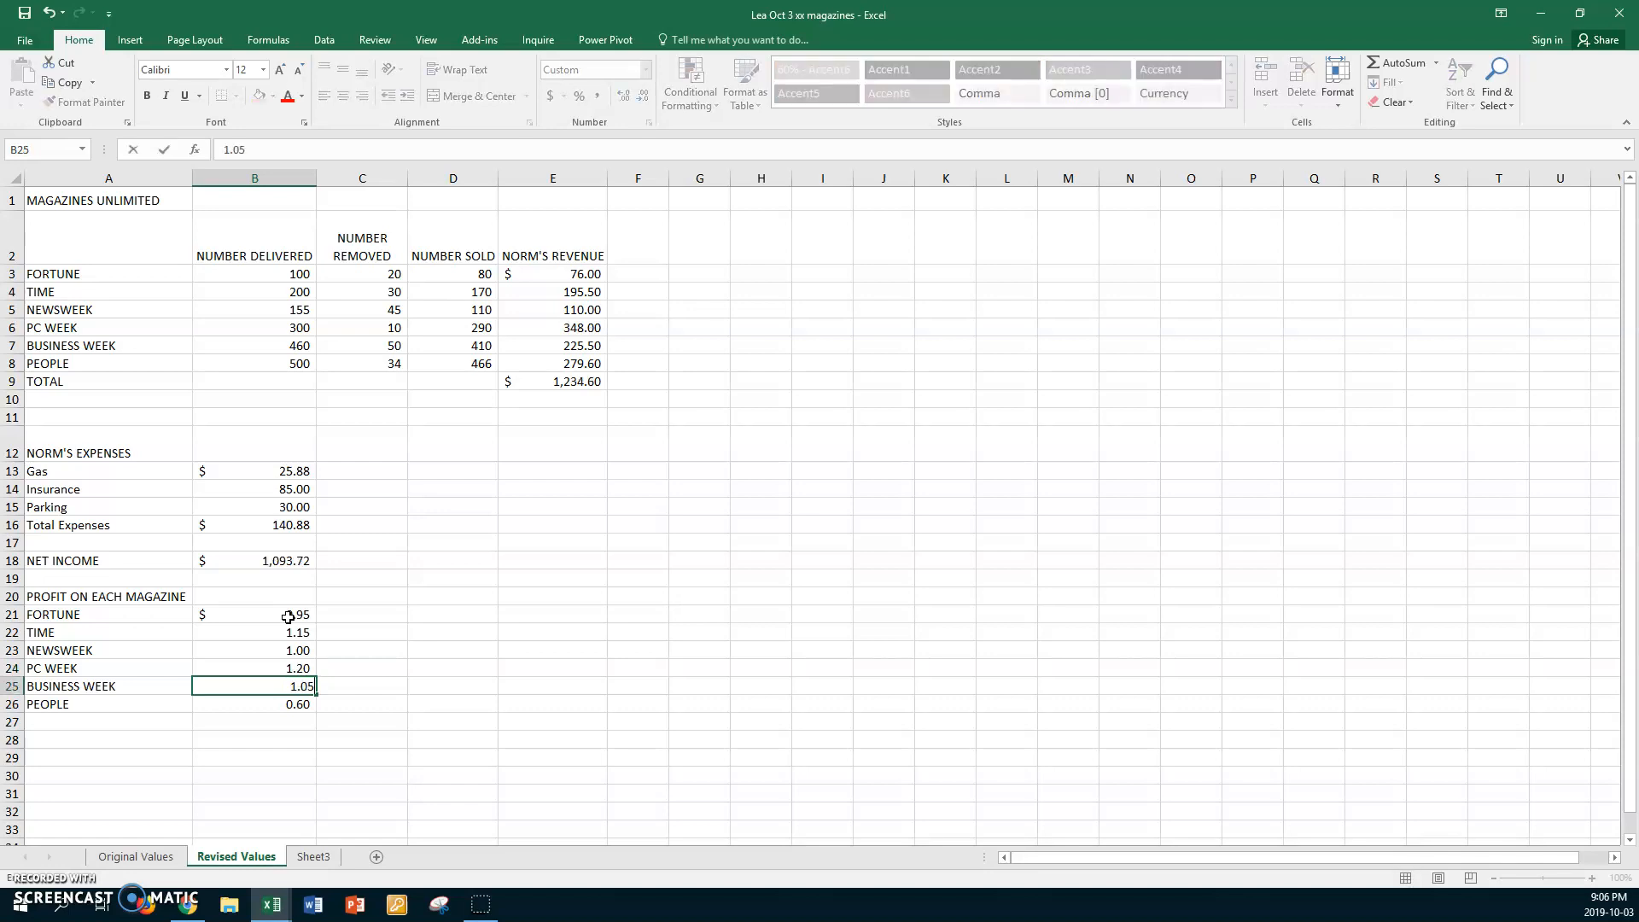
{"action": "key", "text": "Return"}
{"action": "type", "text": "1.10"}
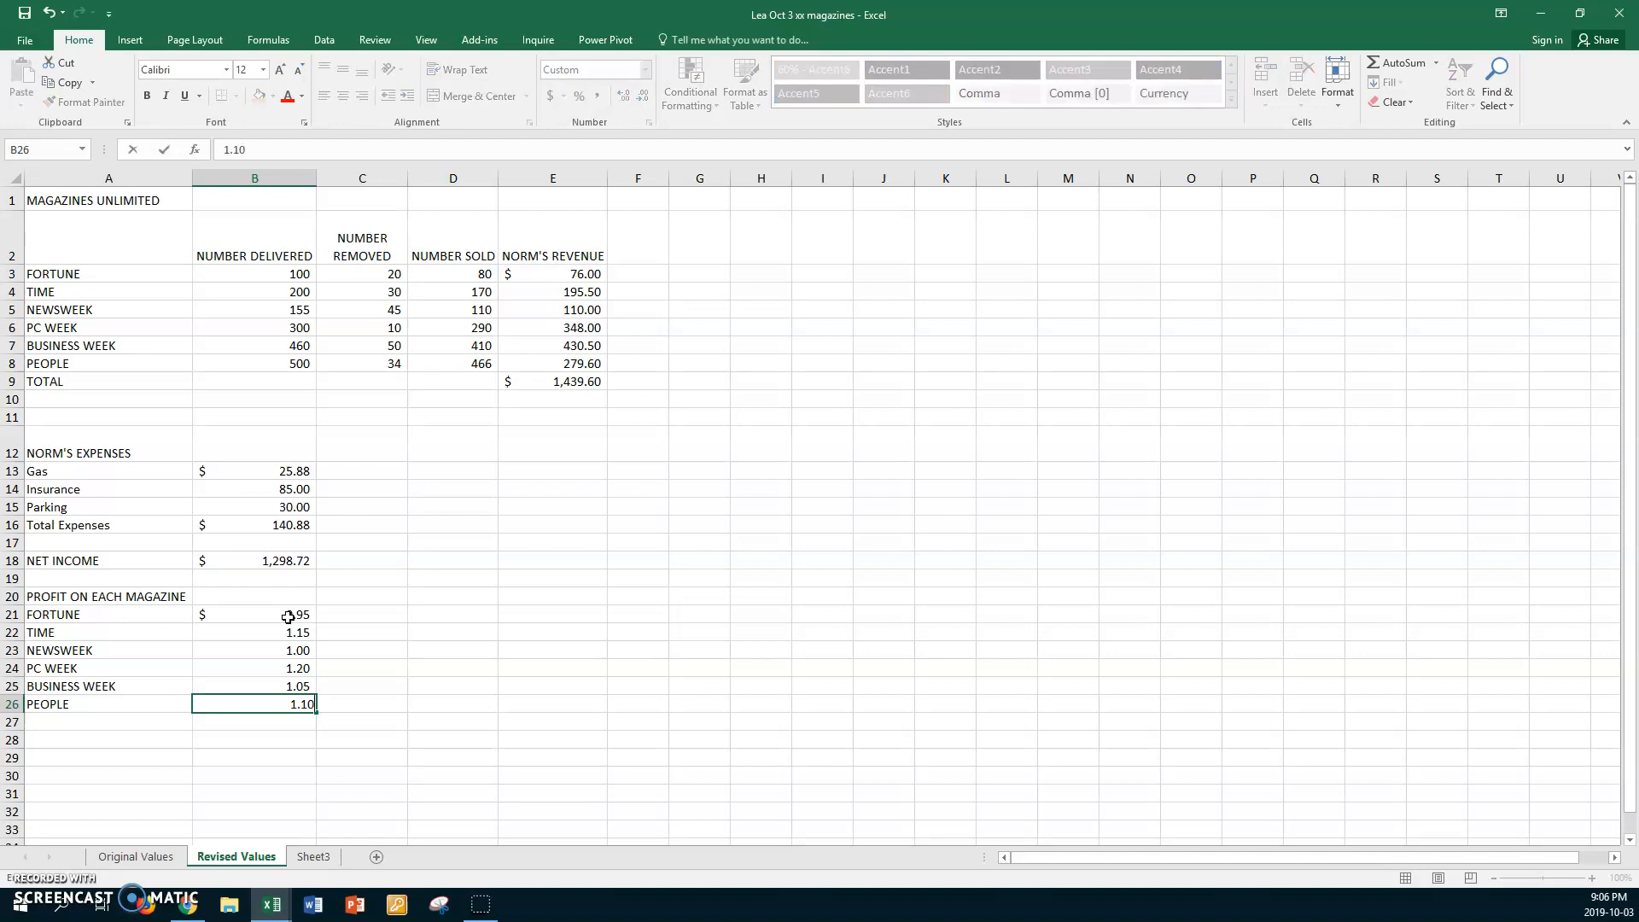
{"action": "key", "text": "Return"}
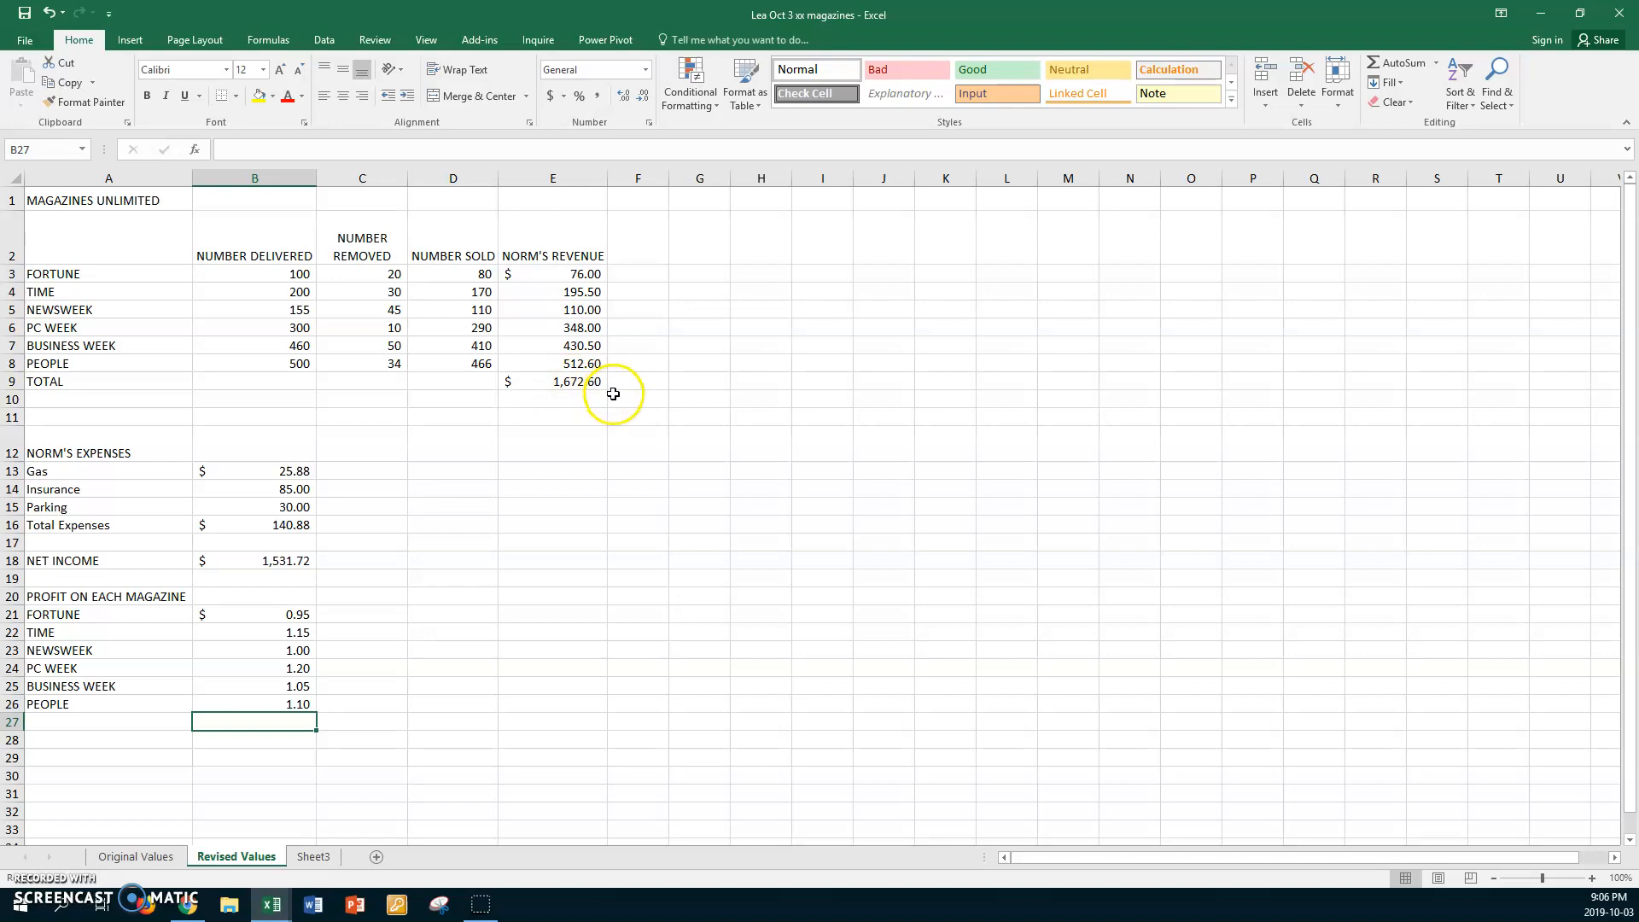
{"action": "left_click", "coordinate": [254, 524]}
{"action": "left_click", "coordinate": [235, 566]}
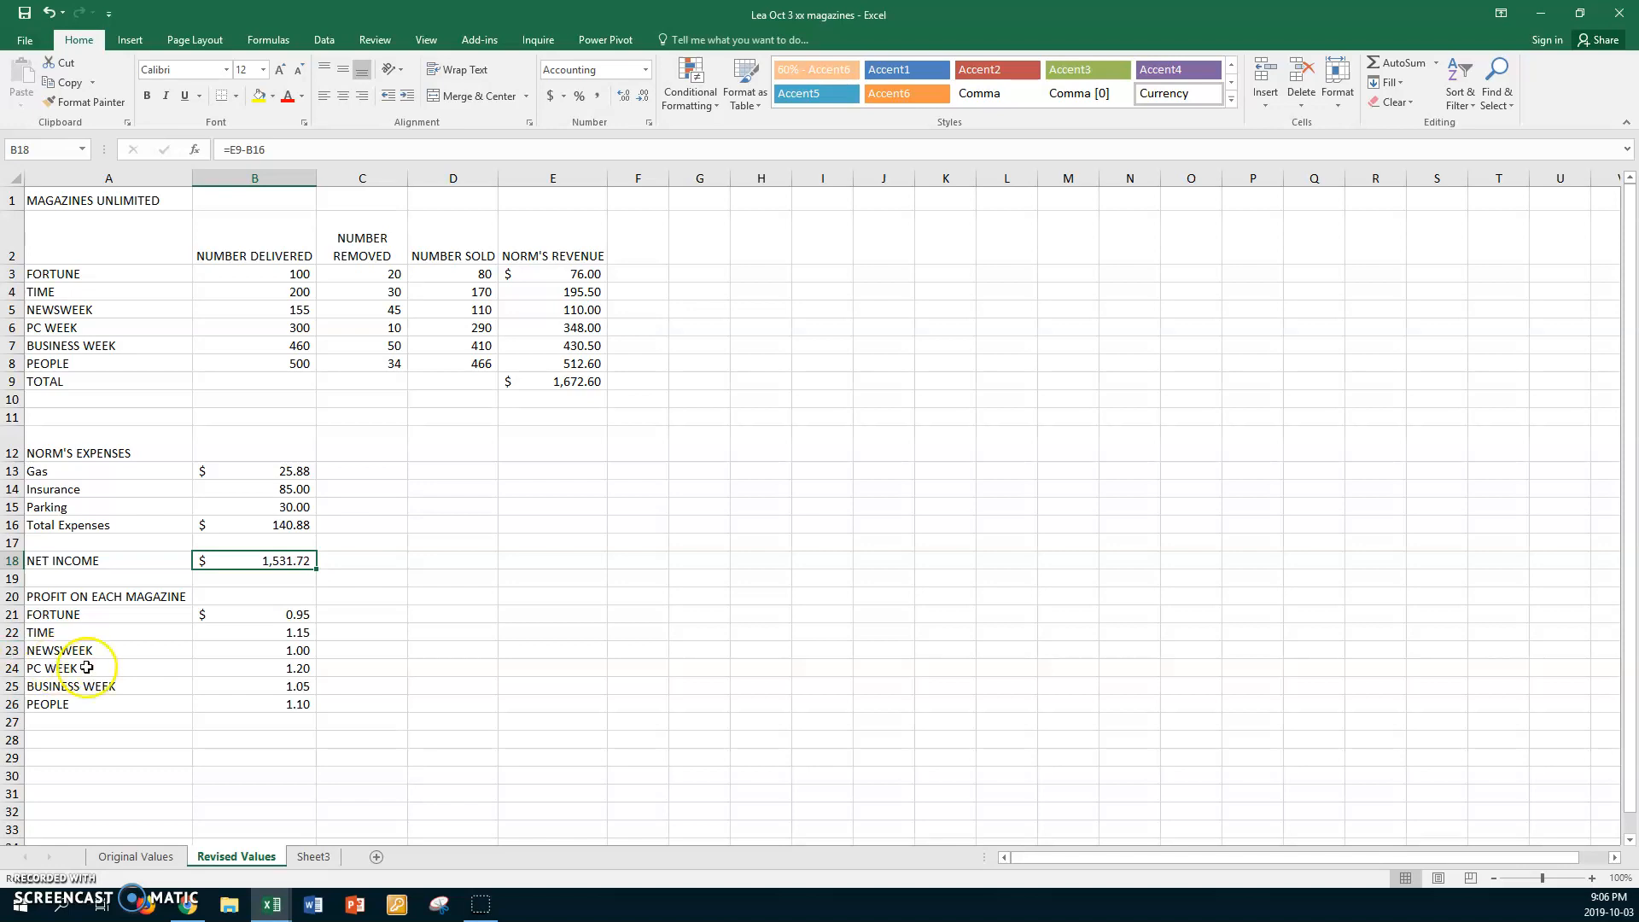
- Enter the labels Maximum Revenue, Minimum Revenue and Greatest Number of Sales in D13:D15 and widen column D to fit them
{"action": "left_click", "coordinate": [424, 473]}
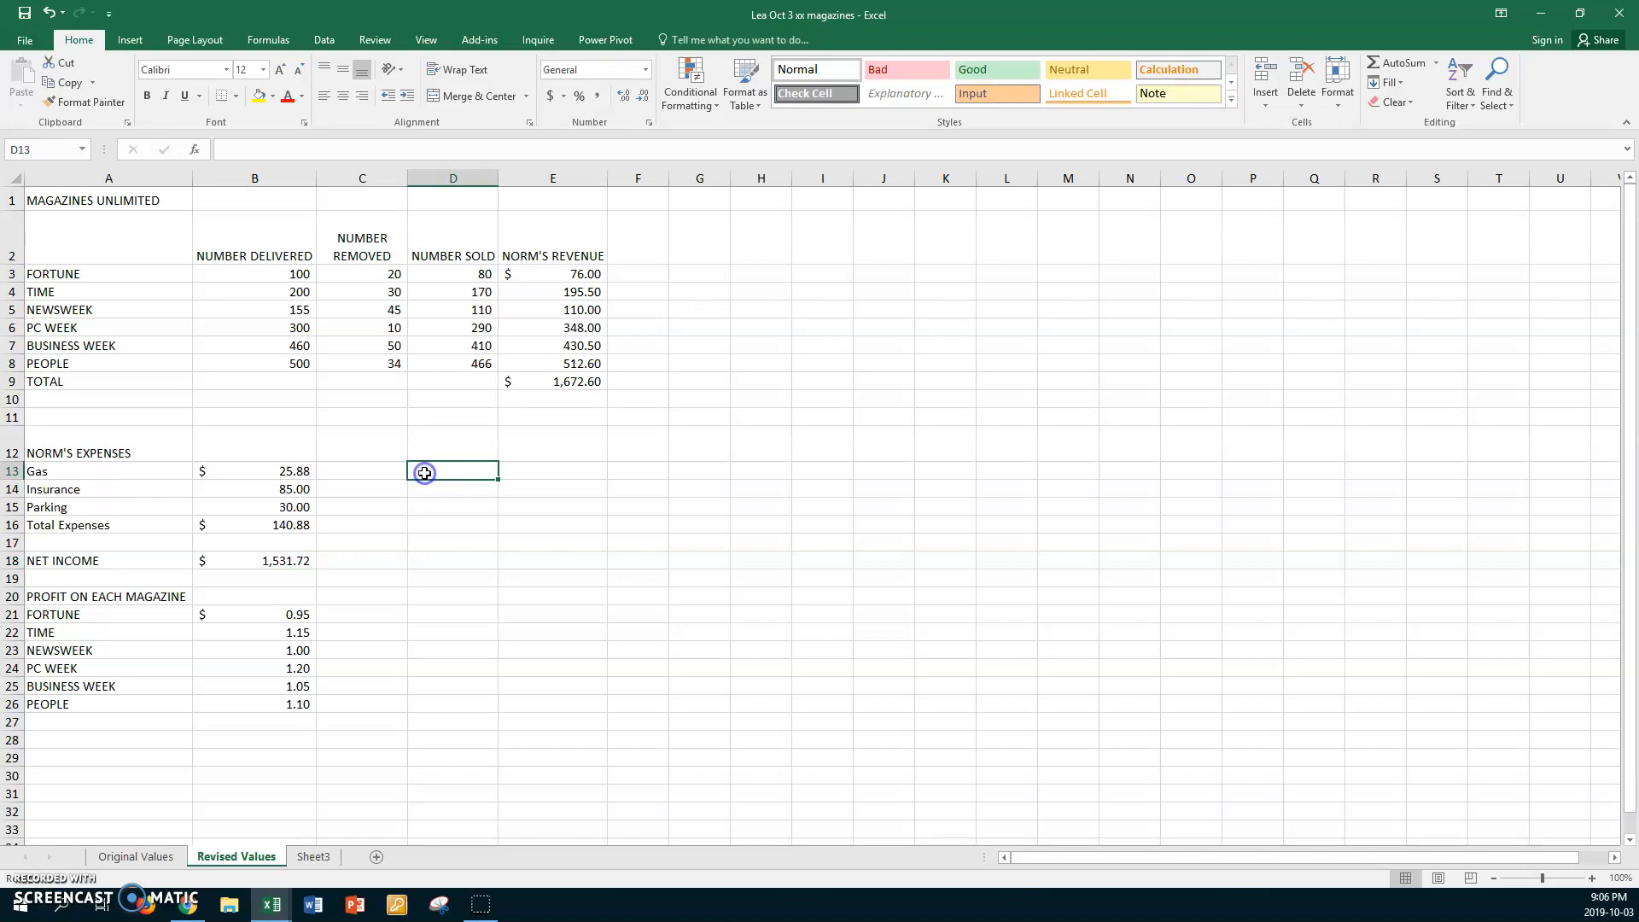
{"action": "type", "text": "Maximum "}
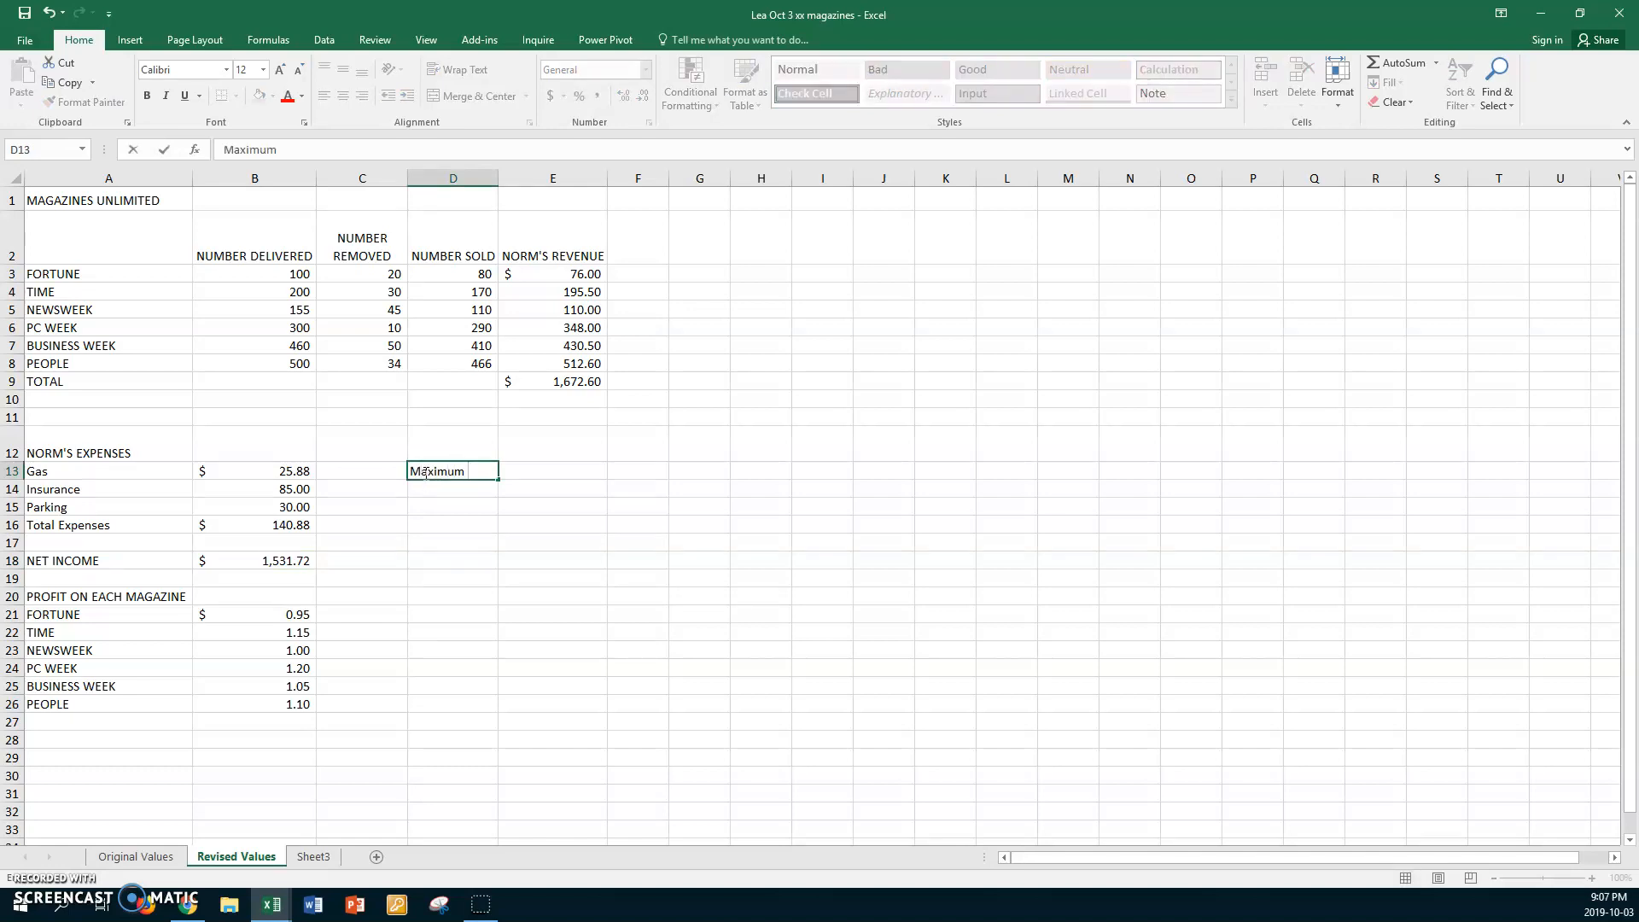
{"action": "type", "text": "Revenue"}
{"action": "key", "text": "Return"}
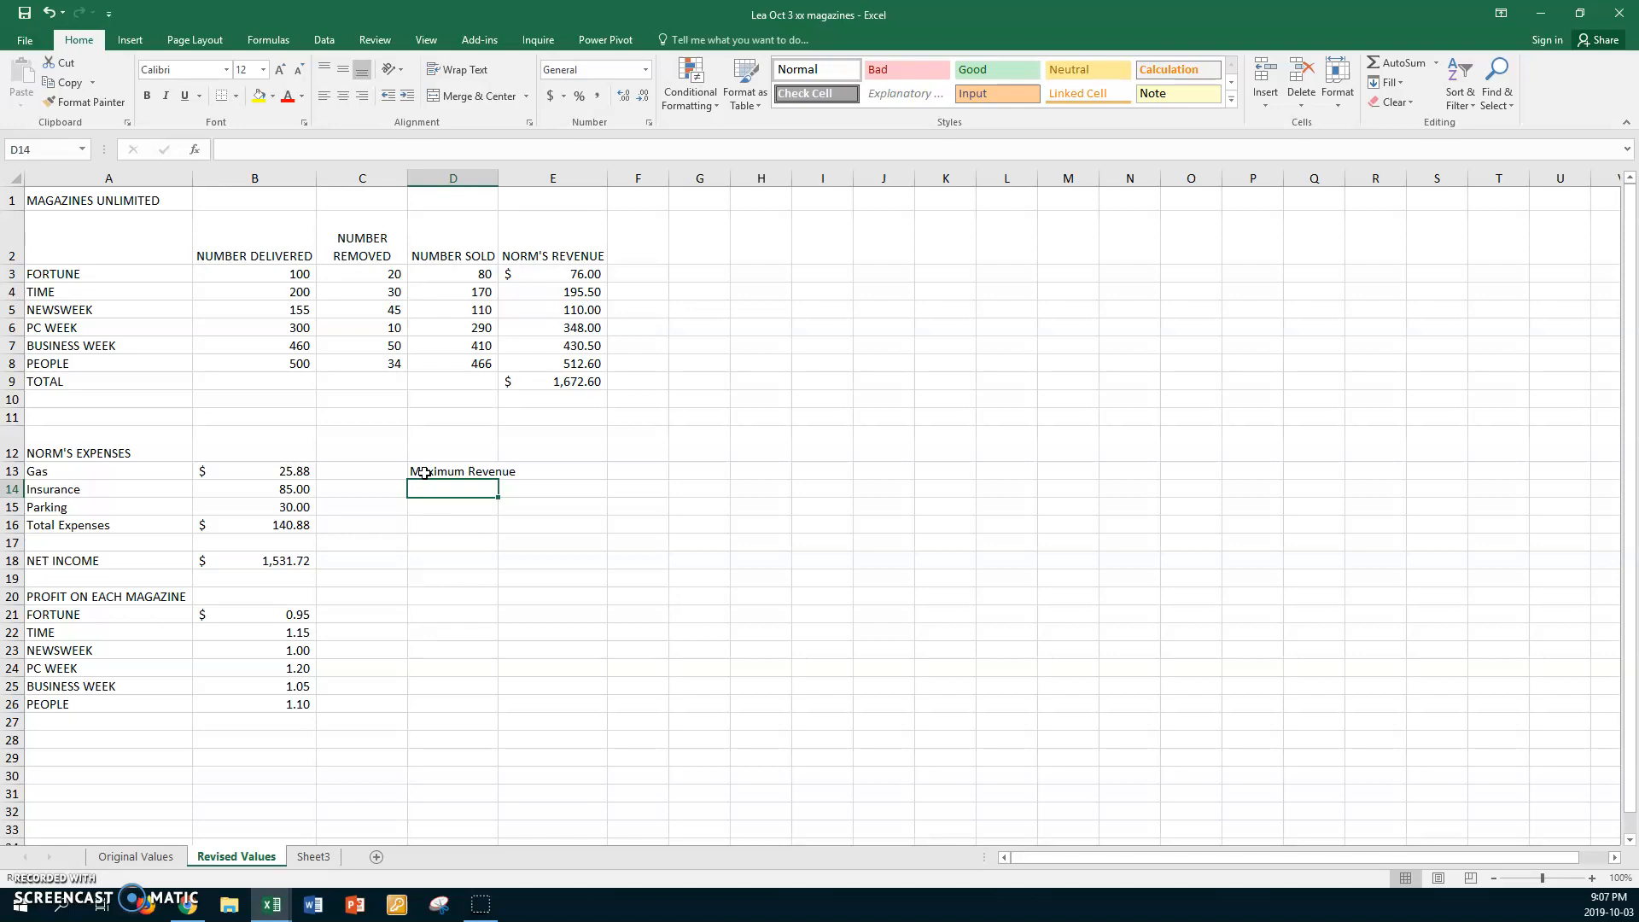
{"action": "type", "text": "Mini"}
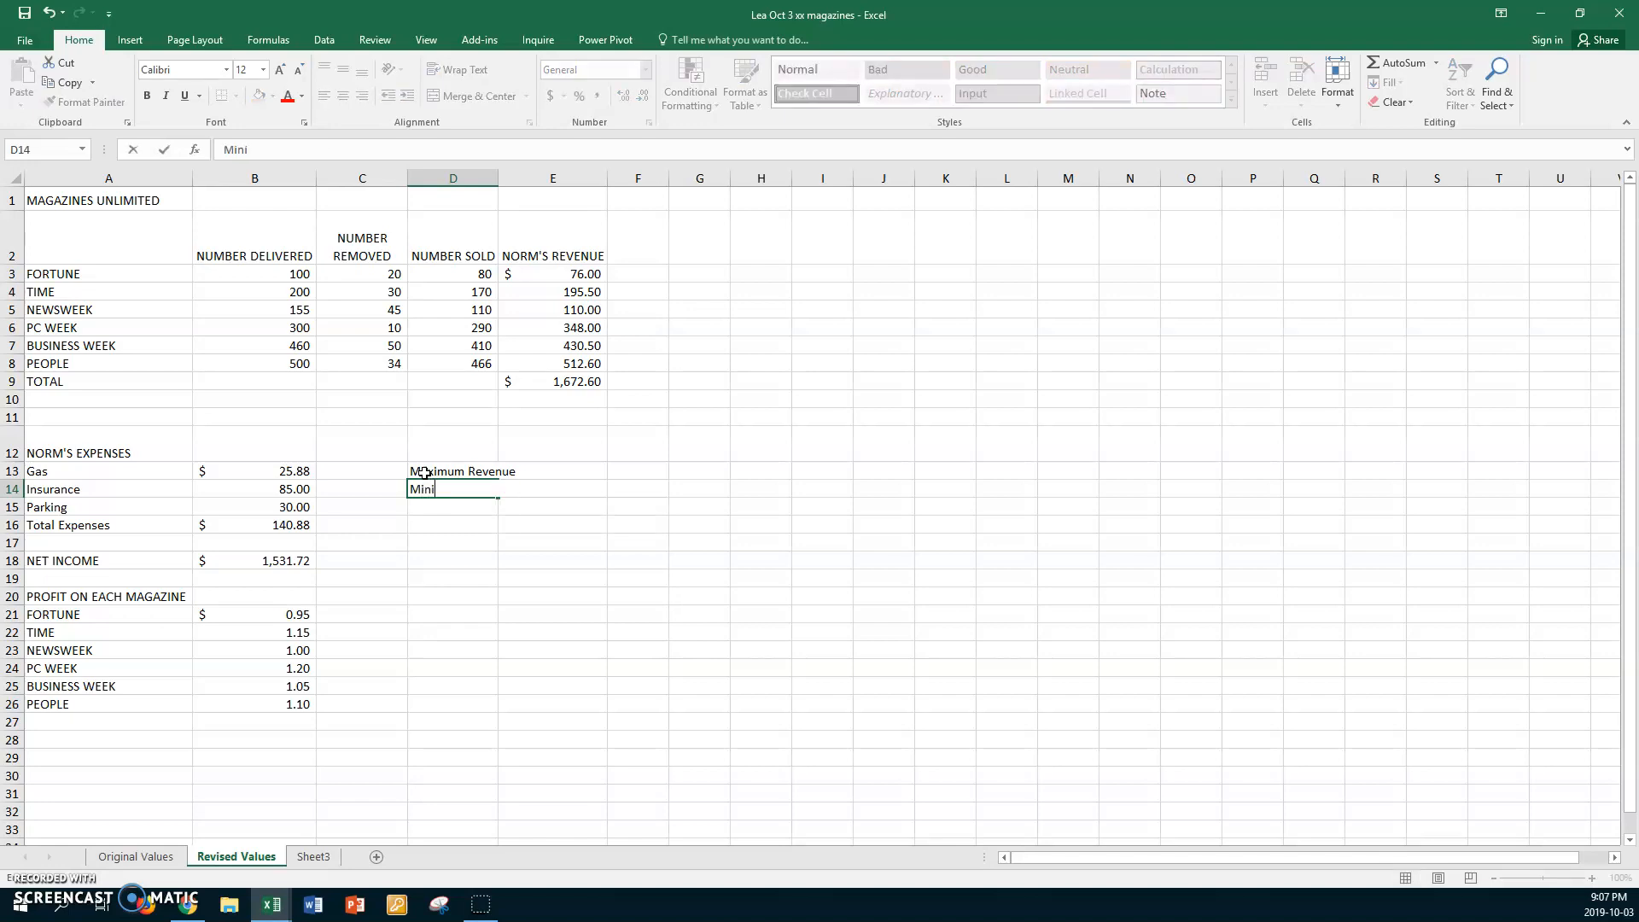
{"action": "type", "text": "mum REvenue"}
{"action": "key", "text": "Return"}
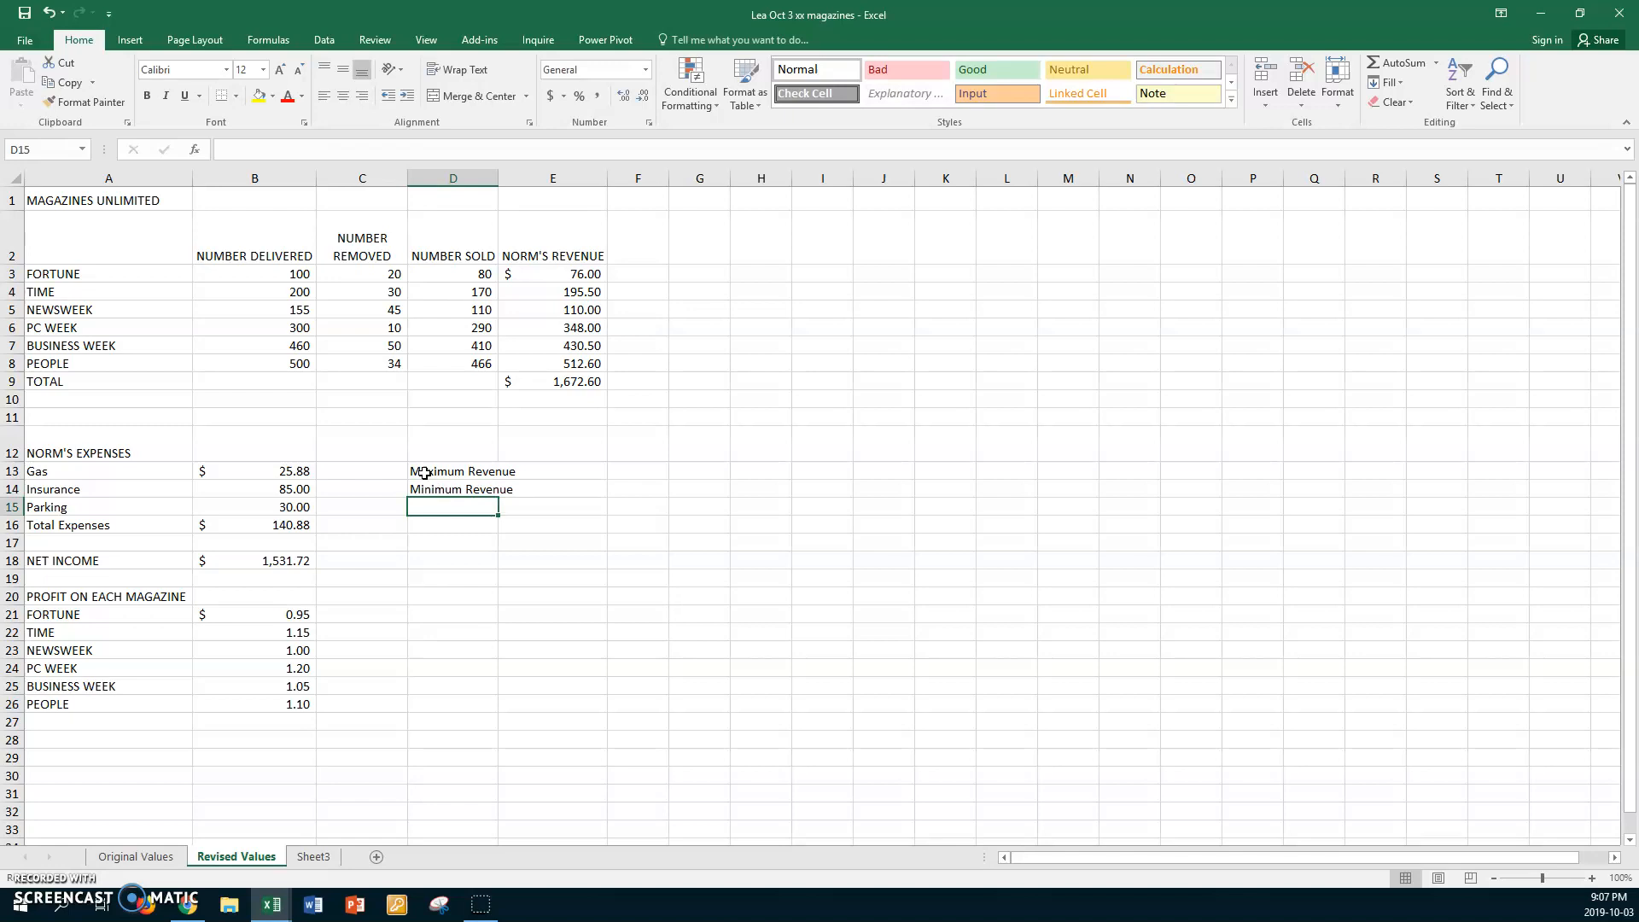
{"action": "type", "text": "Greatest "}
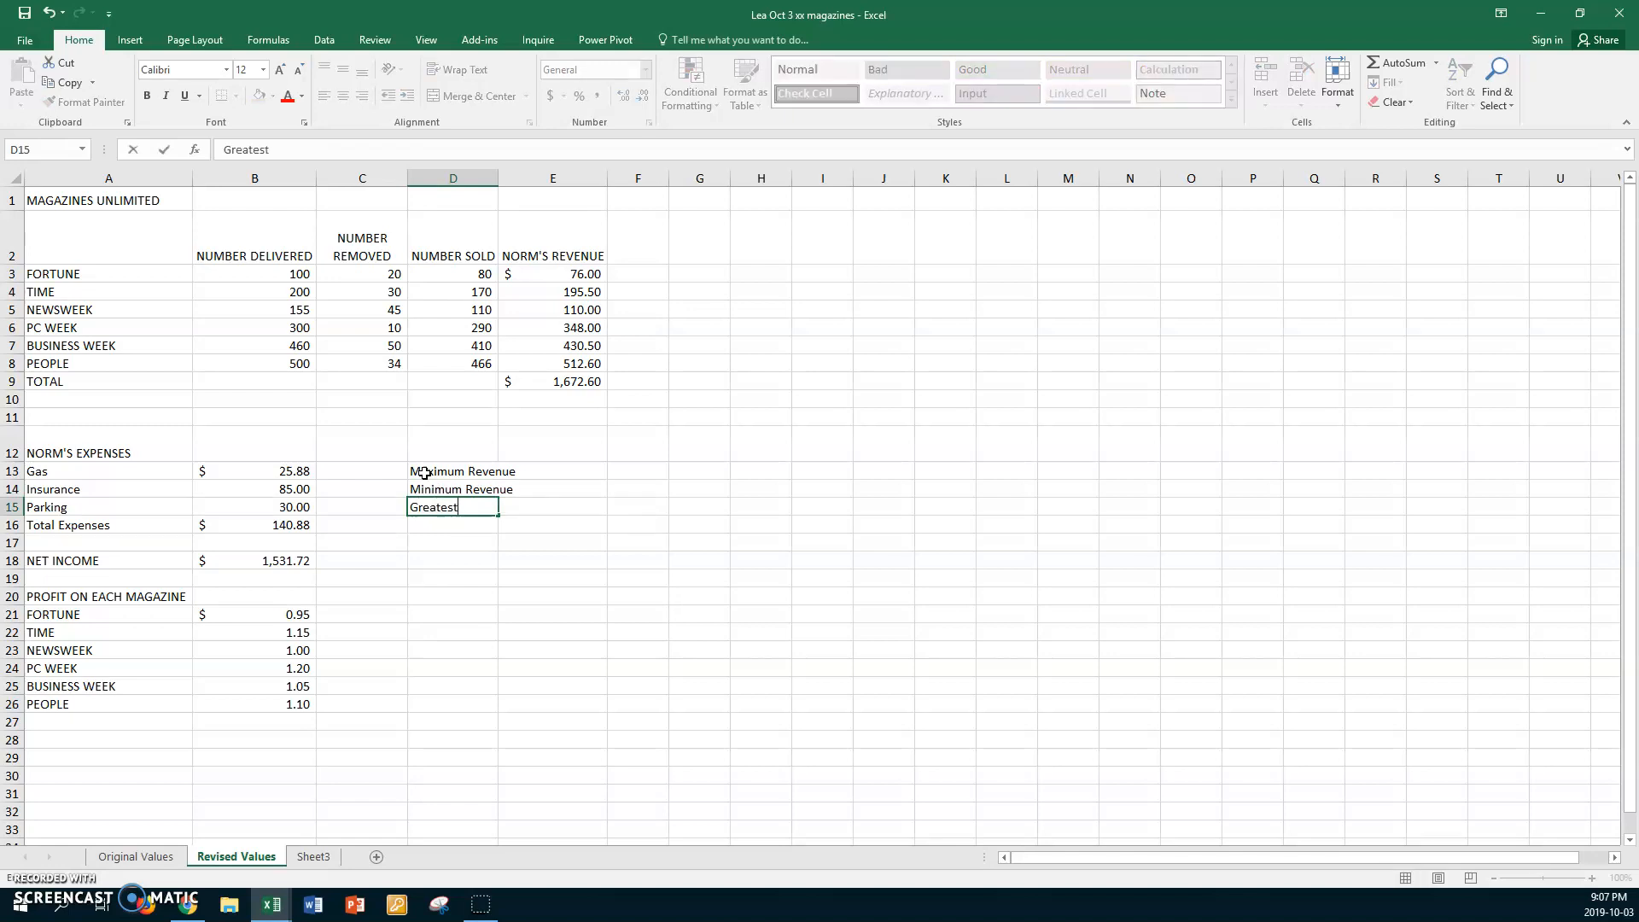
{"action": "type", "text": "Number of Sales"}
{"action": "key", "text": "Return"}
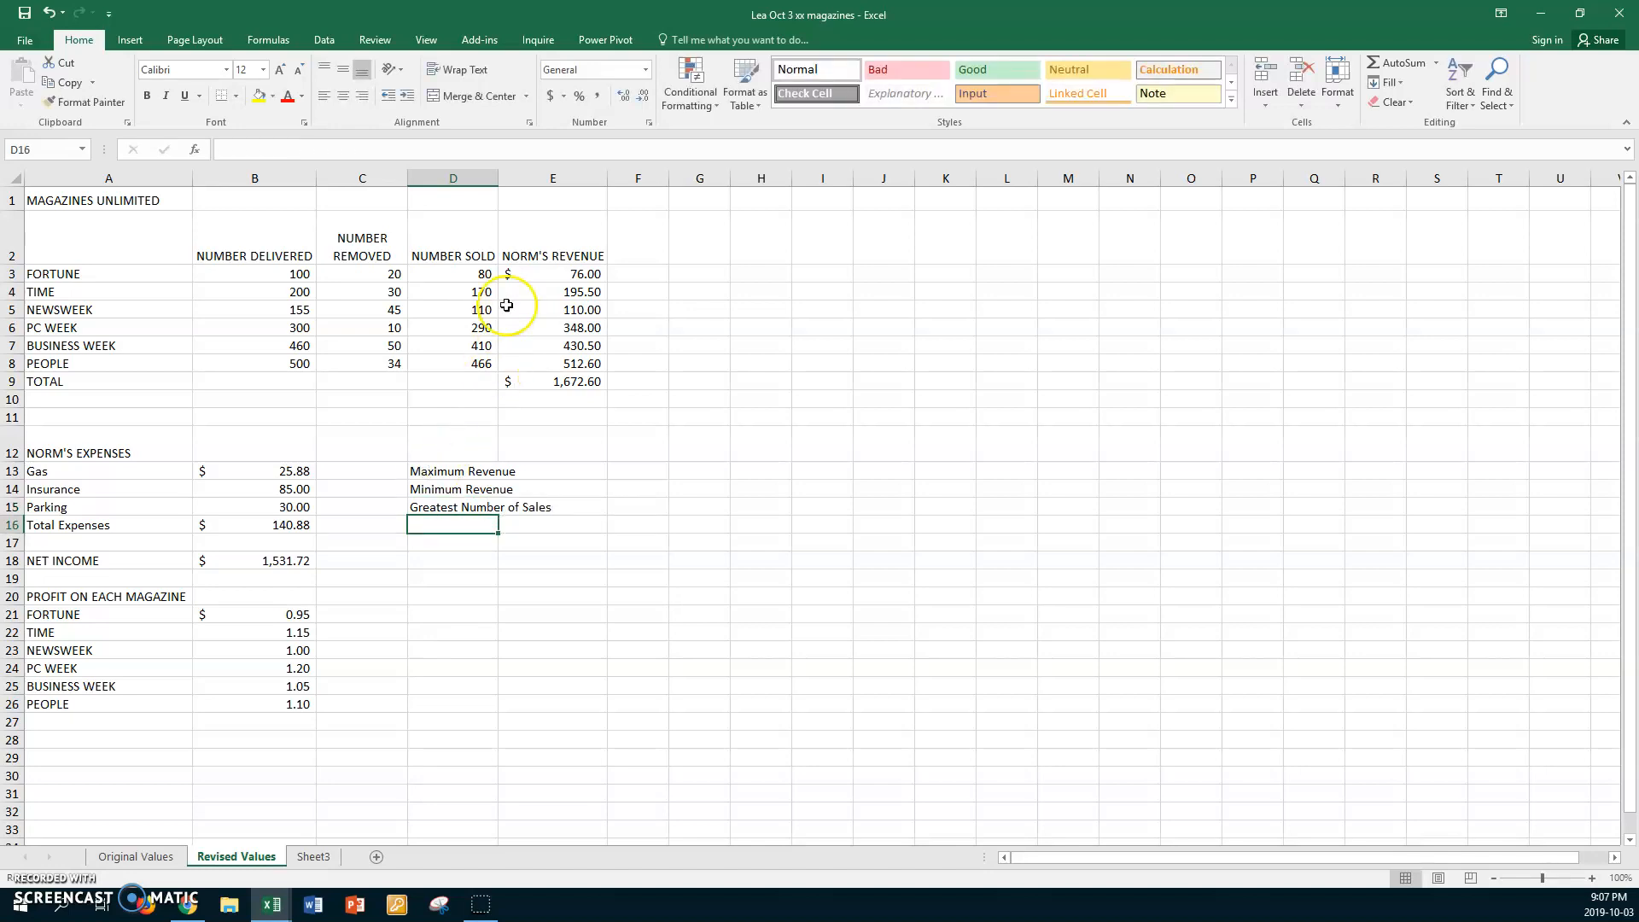
{"action": "left_click_drag", "start_coordinate": [497, 174], "coordinate": [567, 174]}
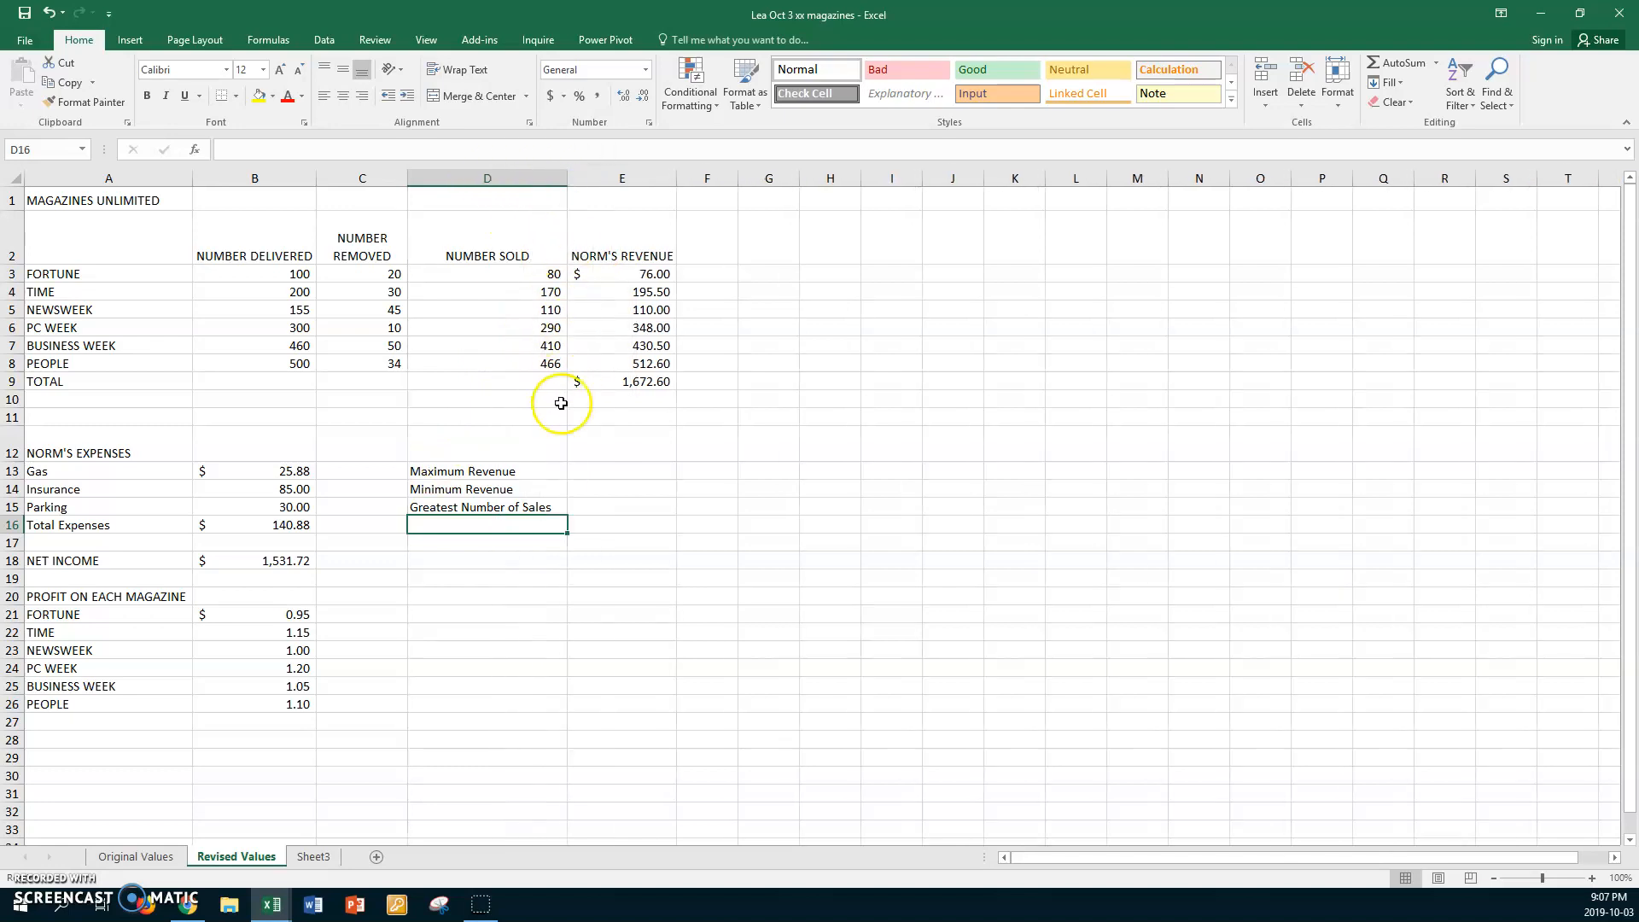
- Calculate the maximum revenue in E13 with a MAX formula over the magazine revenues in E3:E8
{"action": "left_click", "coordinate": [615, 469]}
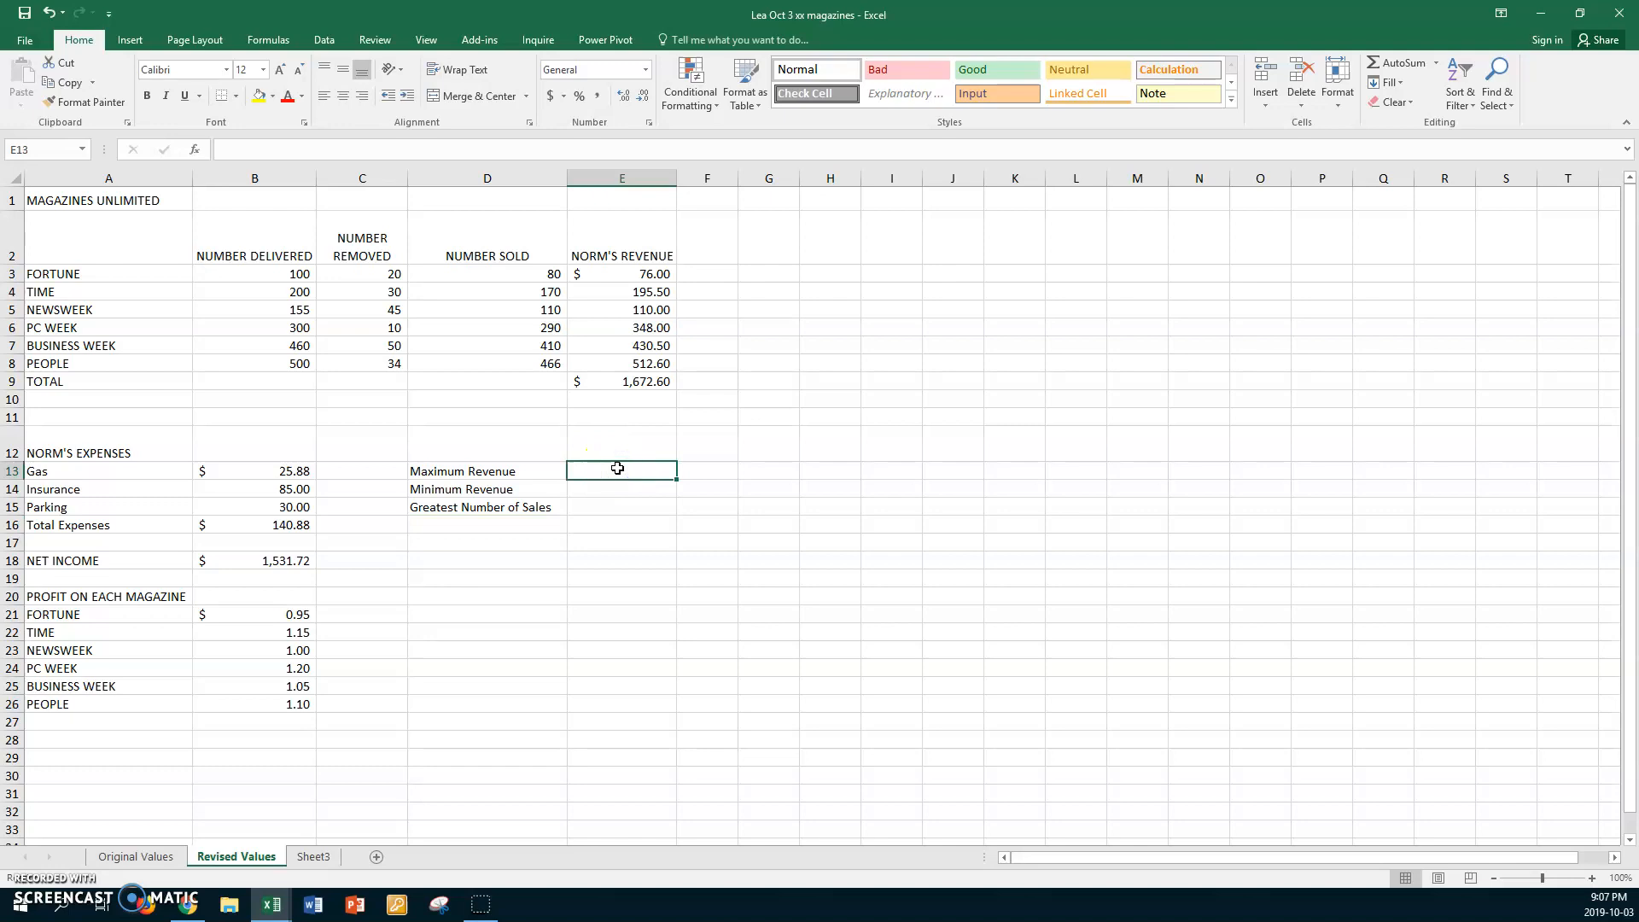
{"action": "type", "text": "="}
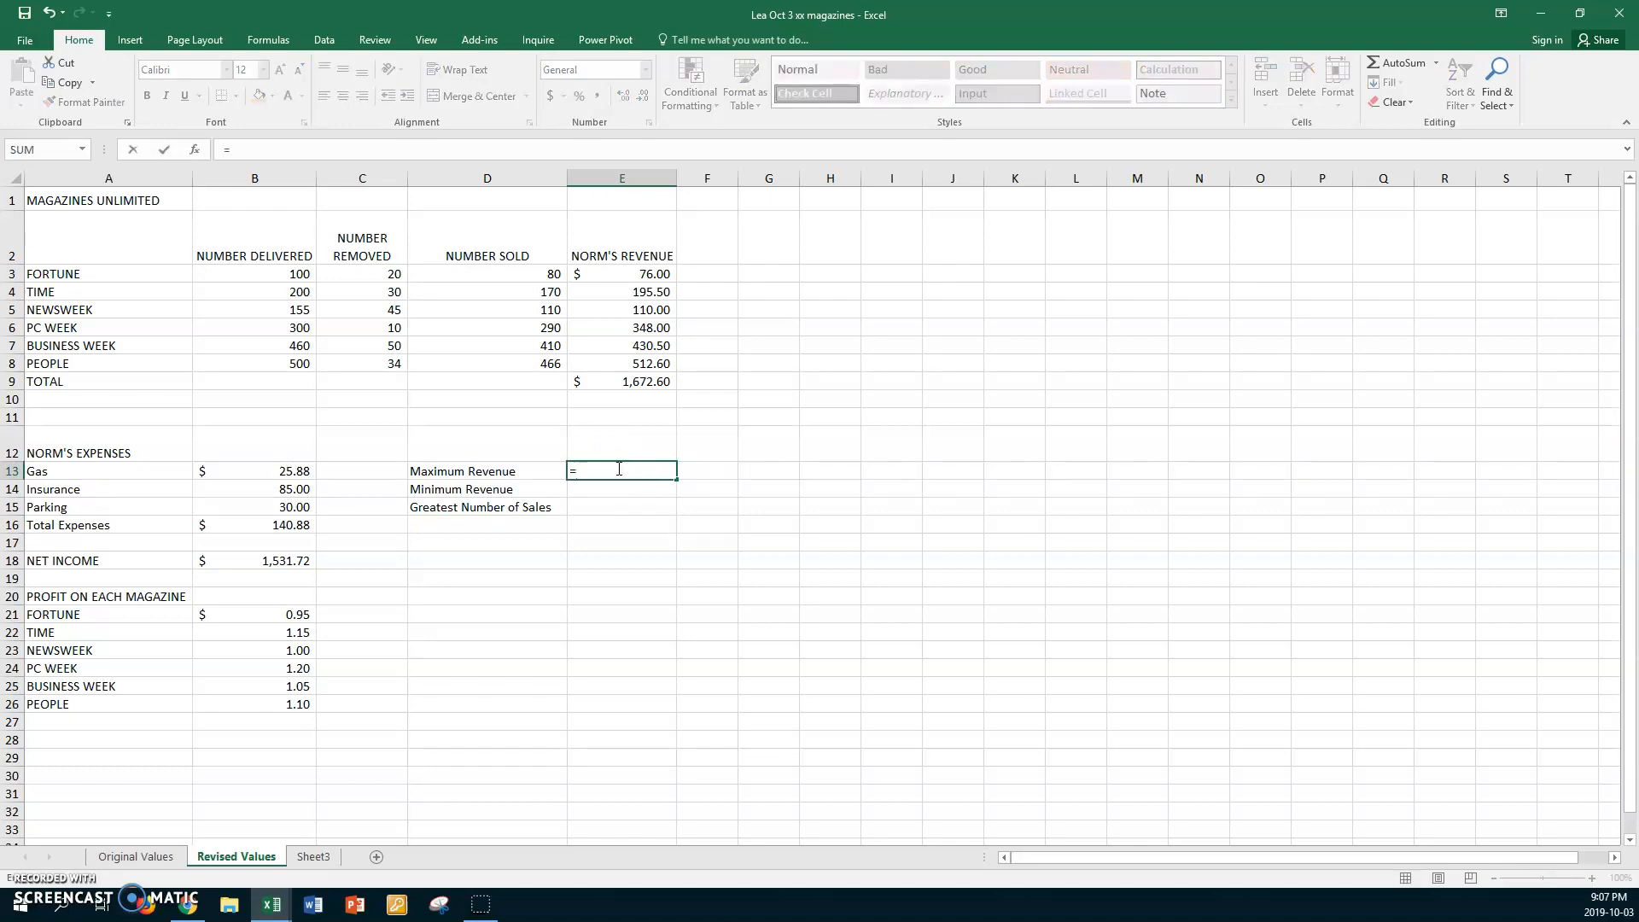
{"action": "type", "text": "max"}
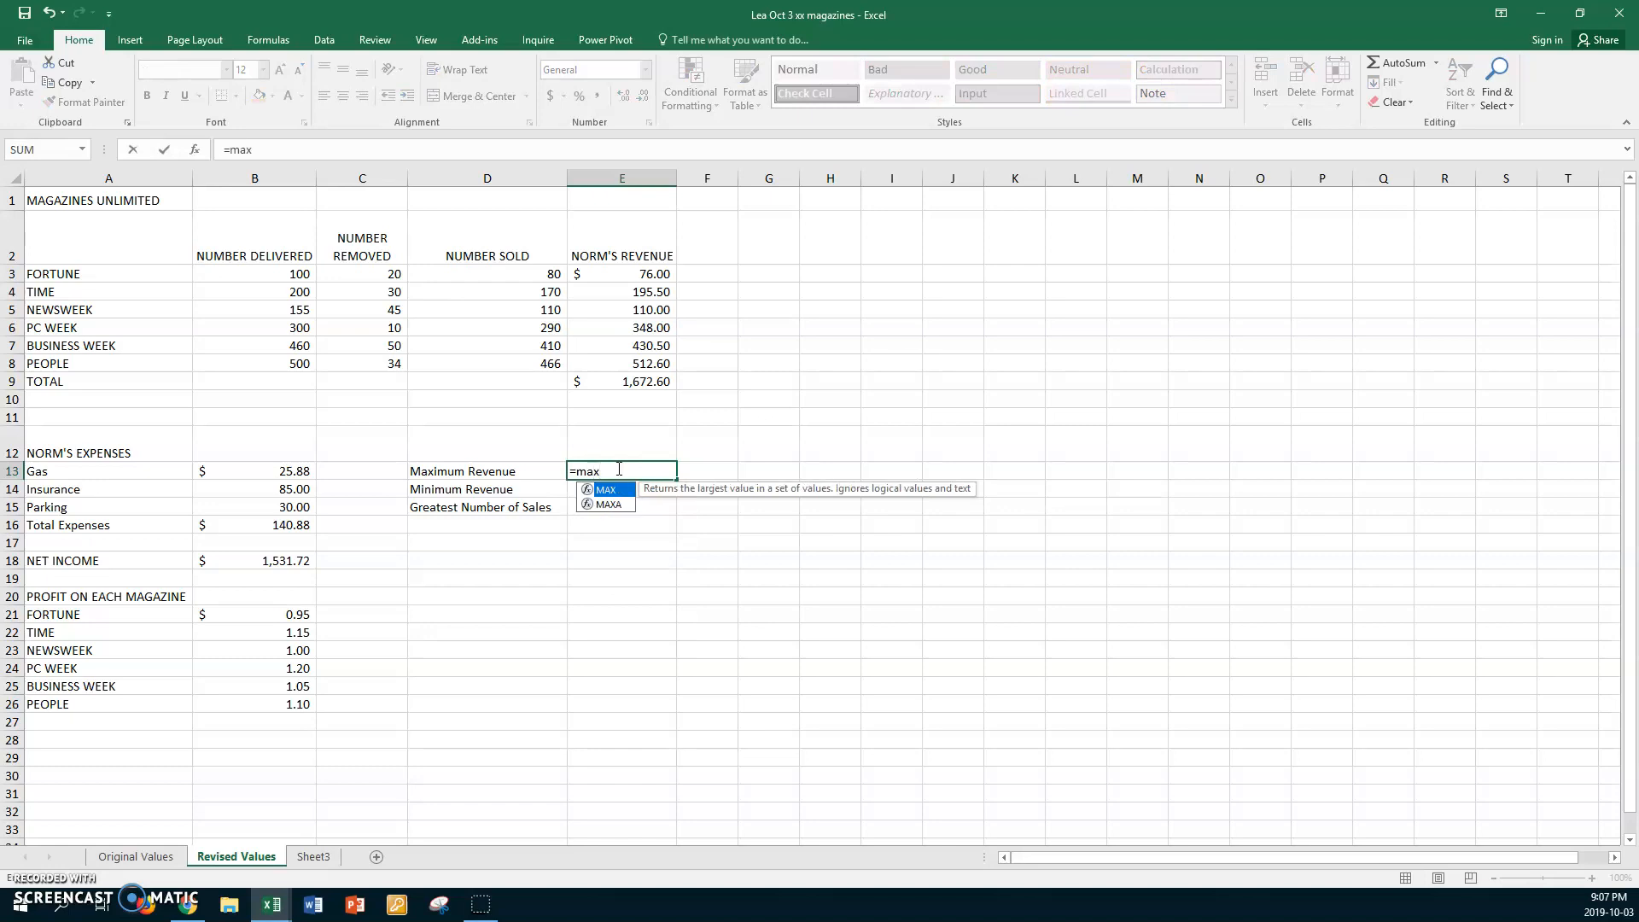
{"action": "type", "text": "("}
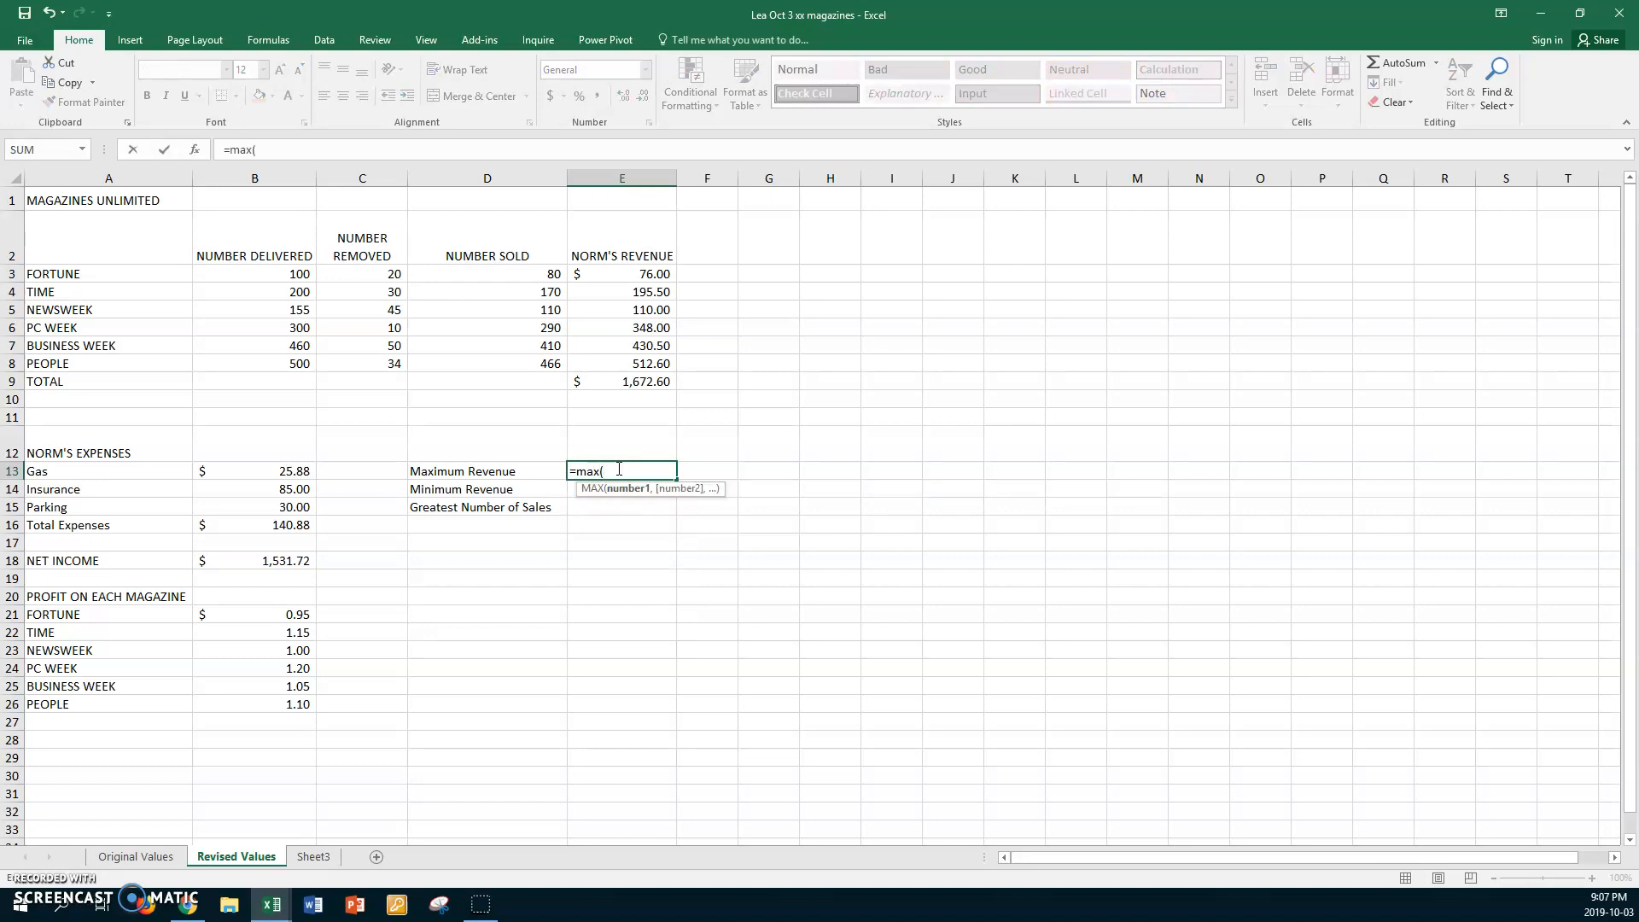
{"action": "left_click", "coordinate": [624, 274]}
{"action": "left_click_drag", "start_coordinate": [624, 274], "coordinate": [611, 362]}
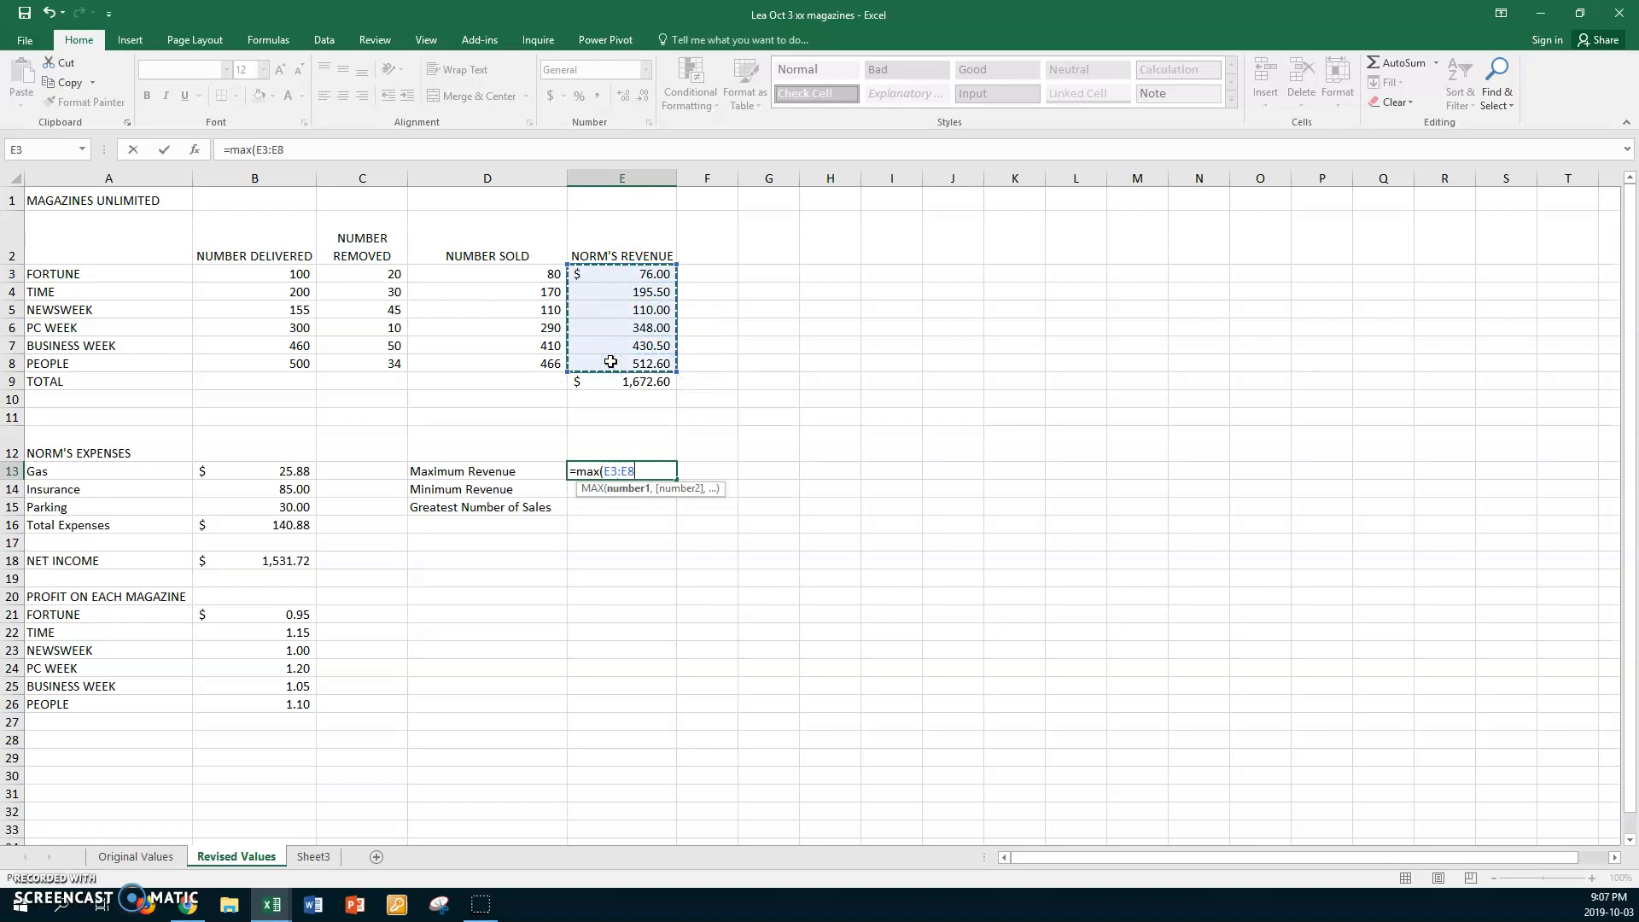
{"action": "key", "text": "Return"}
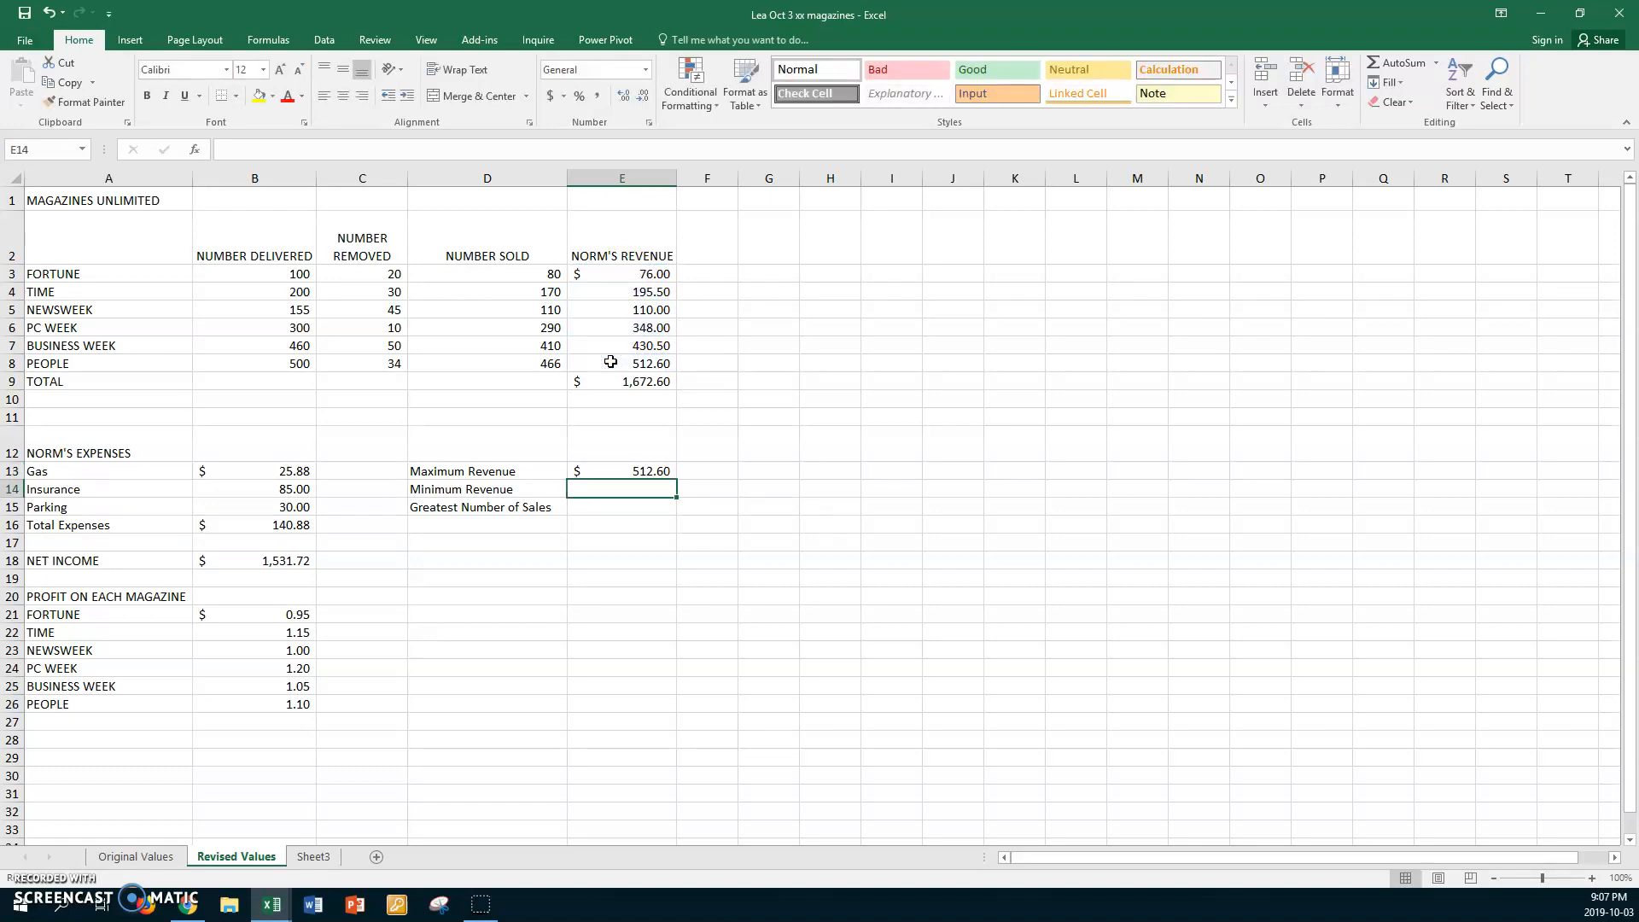
- Copy the magazine name PEOPLE from A8 into F13 beside the maximum revenue
{"action": "left_click", "coordinate": [92, 363]}
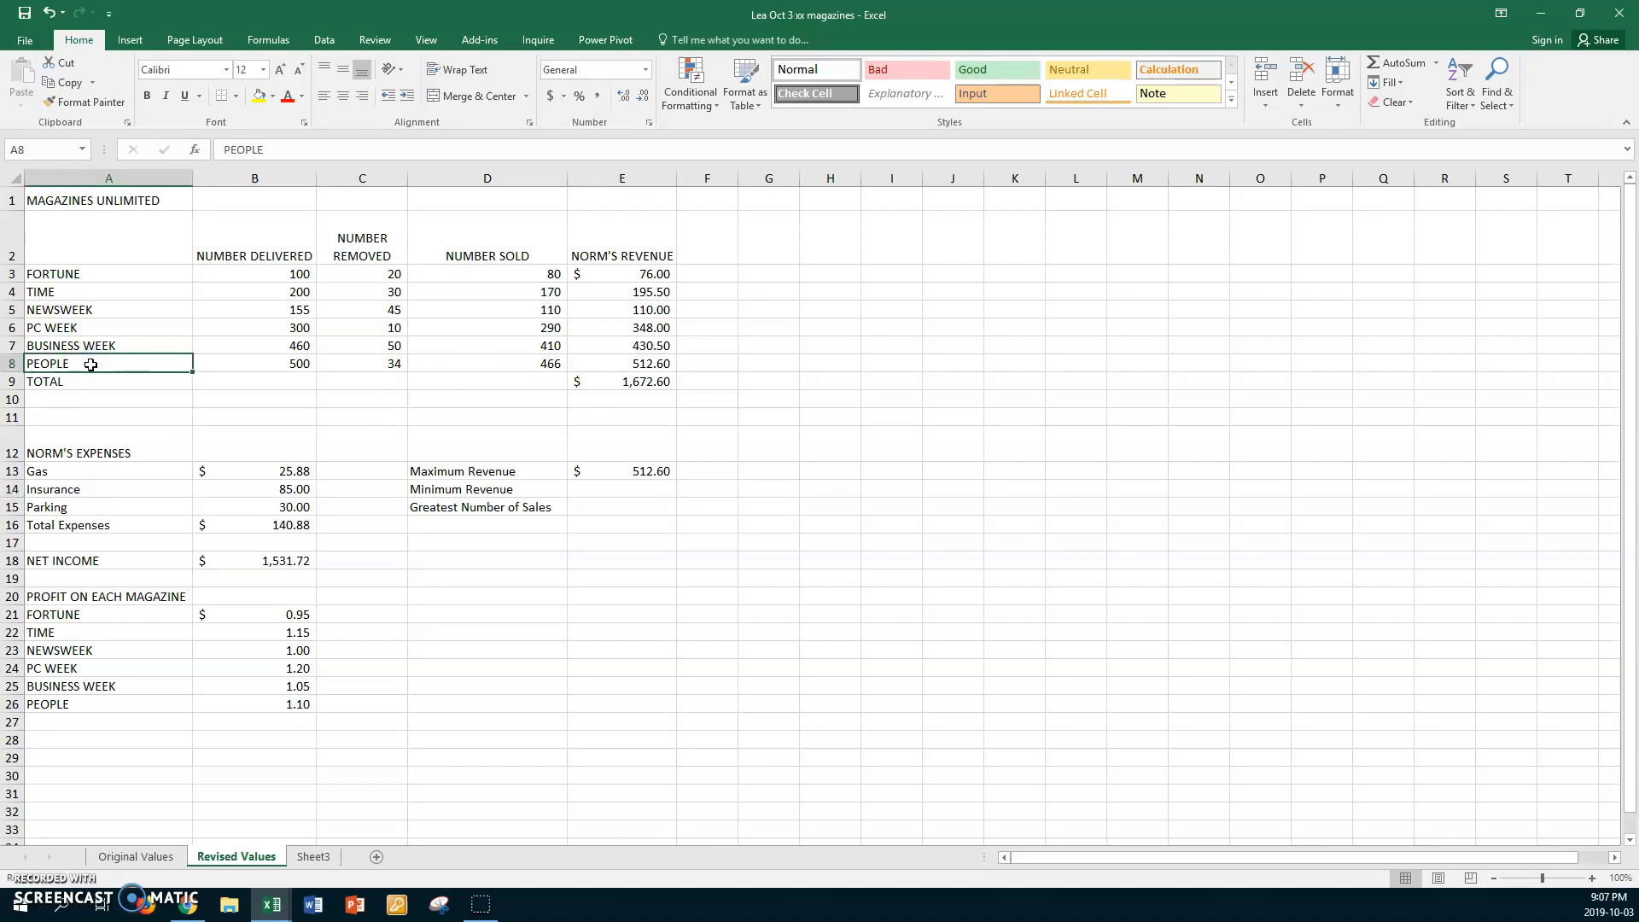
{"action": "key", "text": "ctrl+c"}
{"action": "left_click", "coordinate": [719, 470]}
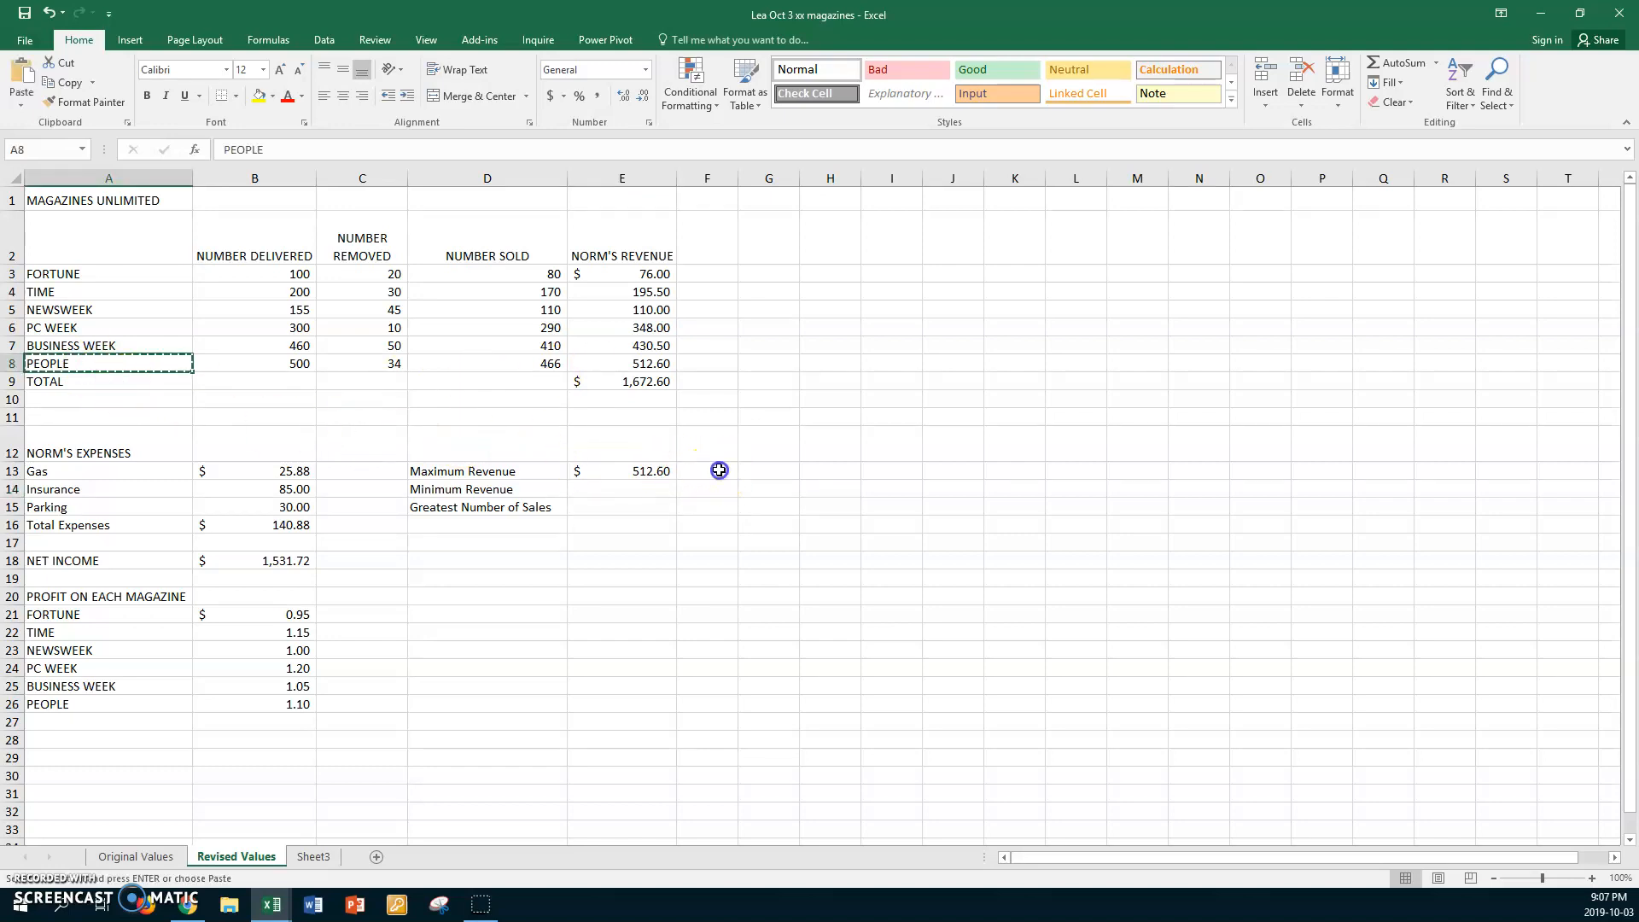
{"action": "key", "text": "ctrl+v"}
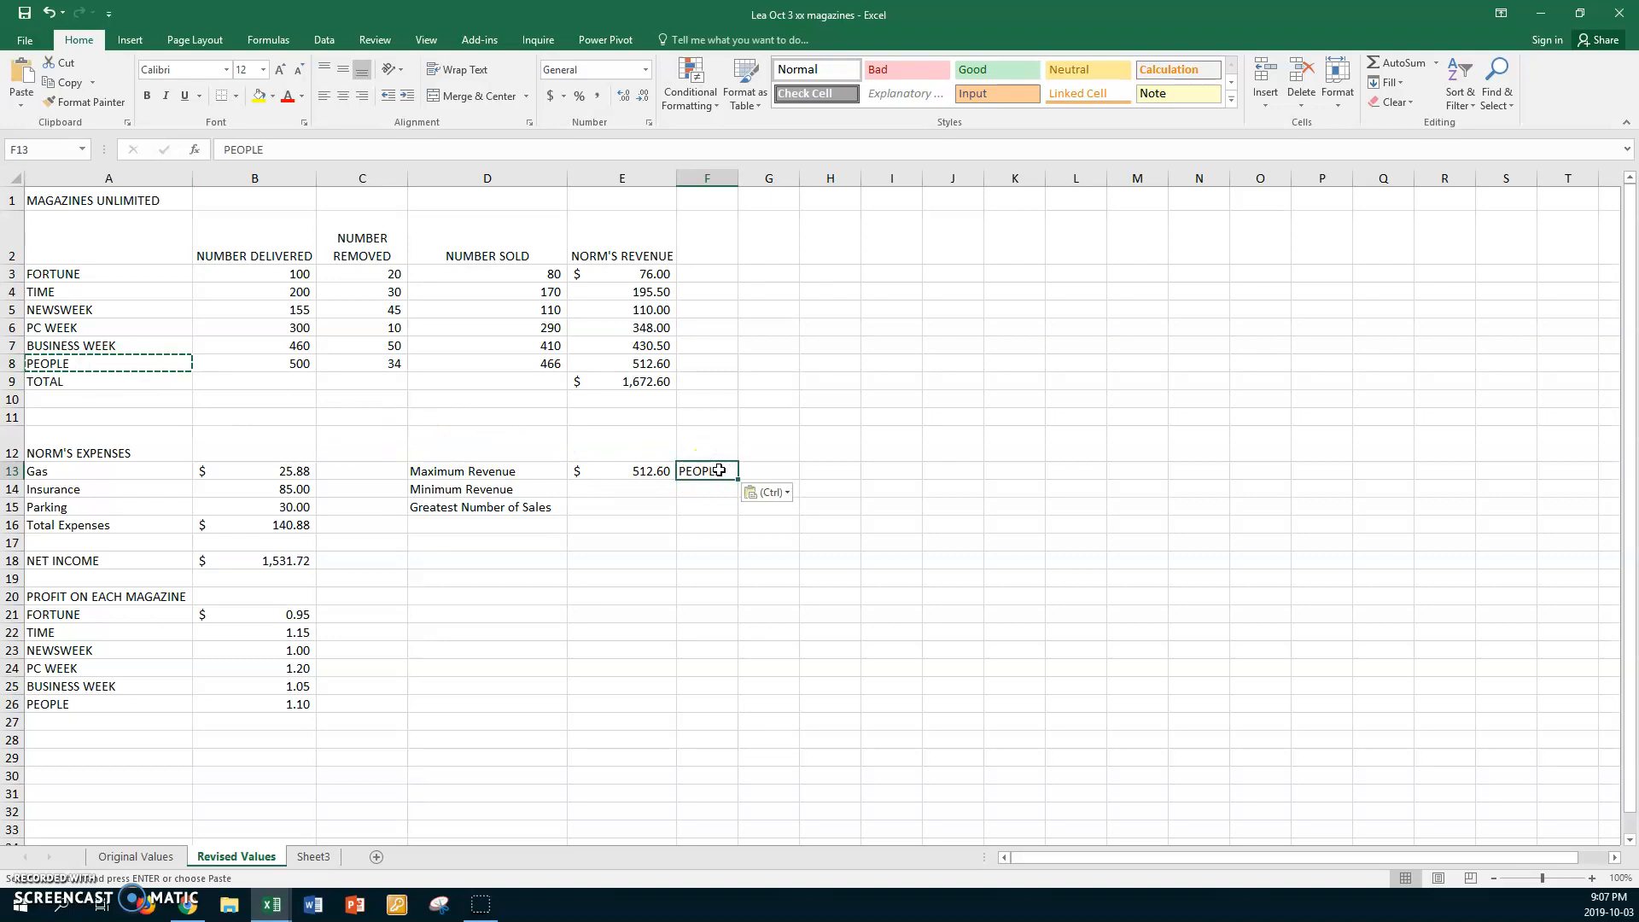
- Calculate the minimum revenue in E14 with a MIN formula over the magazine revenues in E3:E8
{"action": "left_click", "coordinate": [631, 489]}
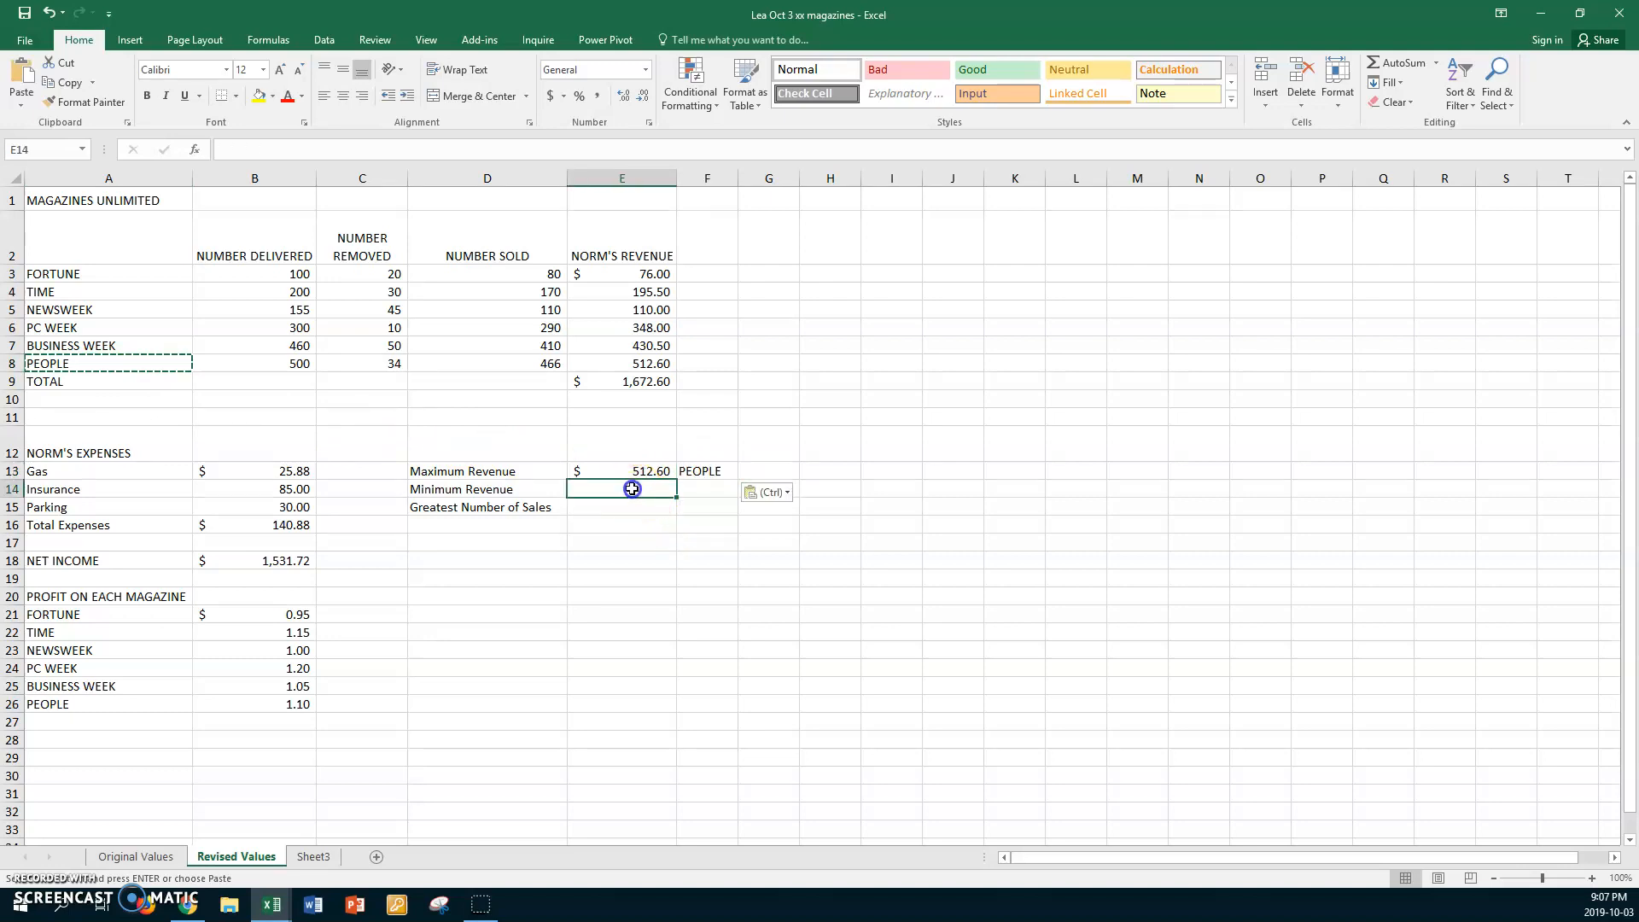
{"action": "type", "text": "="}
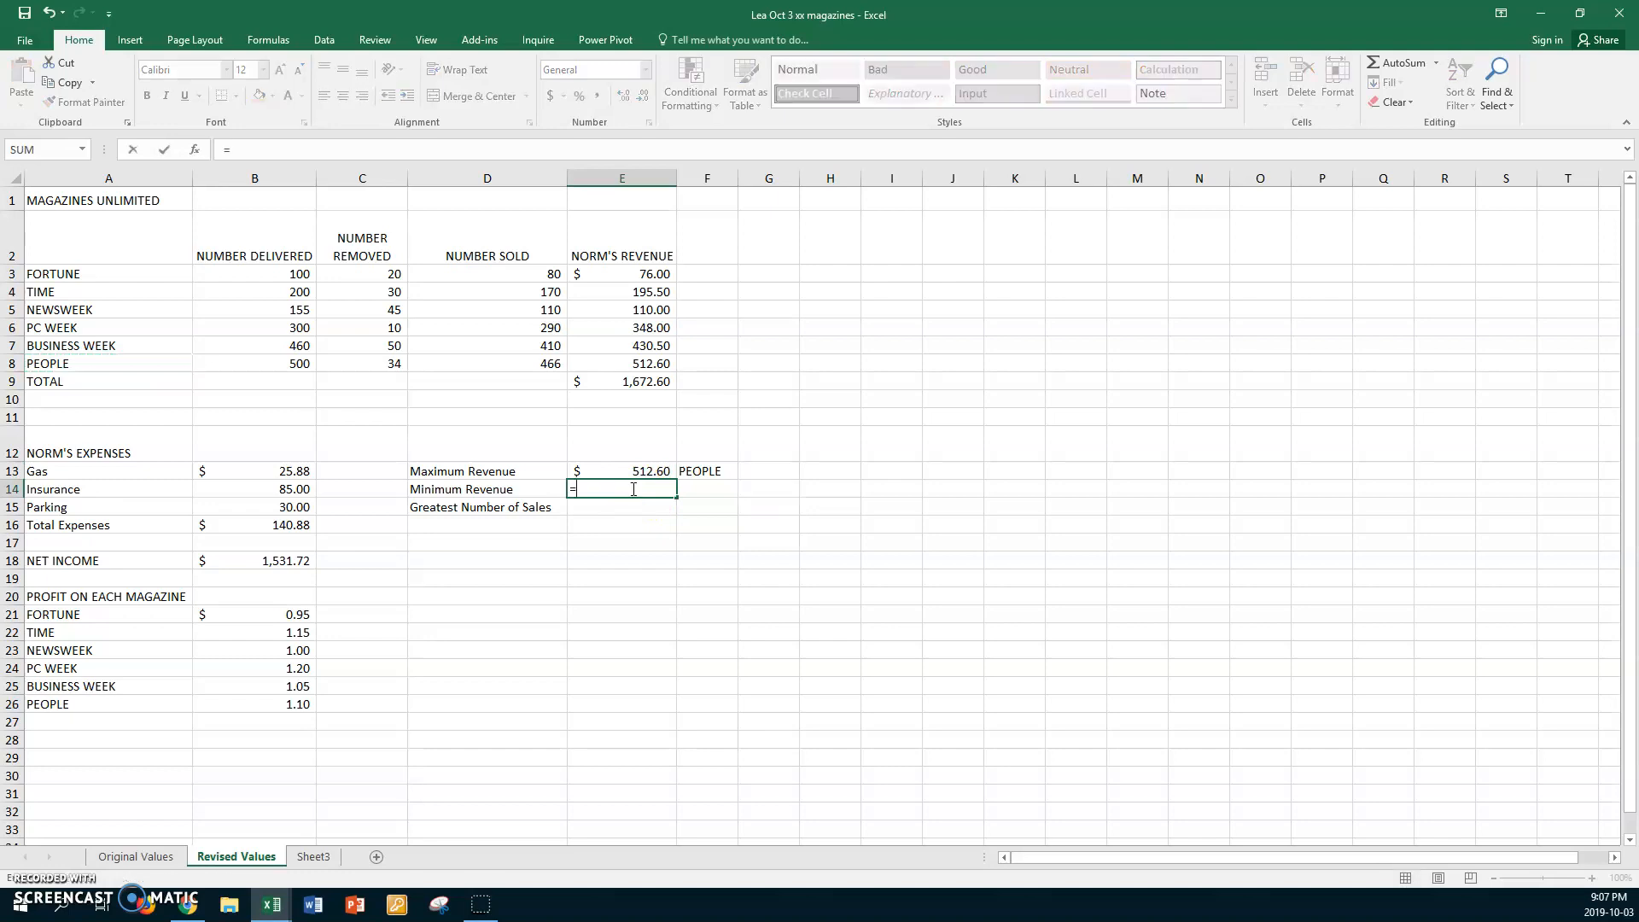
{"action": "type", "text": "min("}
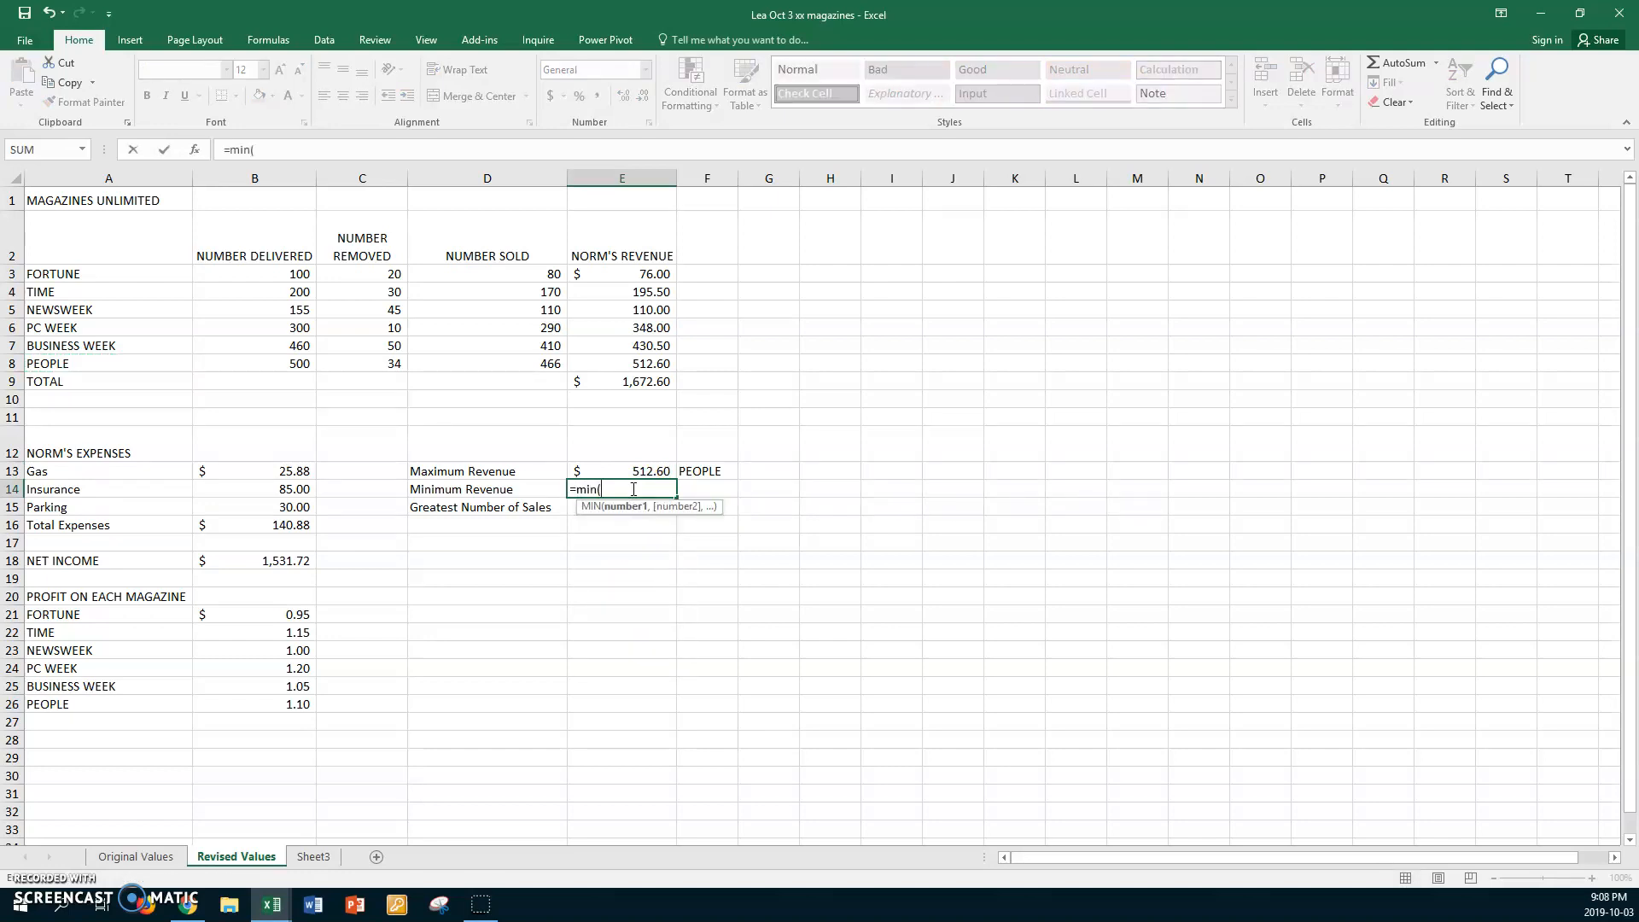
{"action": "left_click_drag", "start_coordinate": [618, 273], "coordinate": [617, 362]}
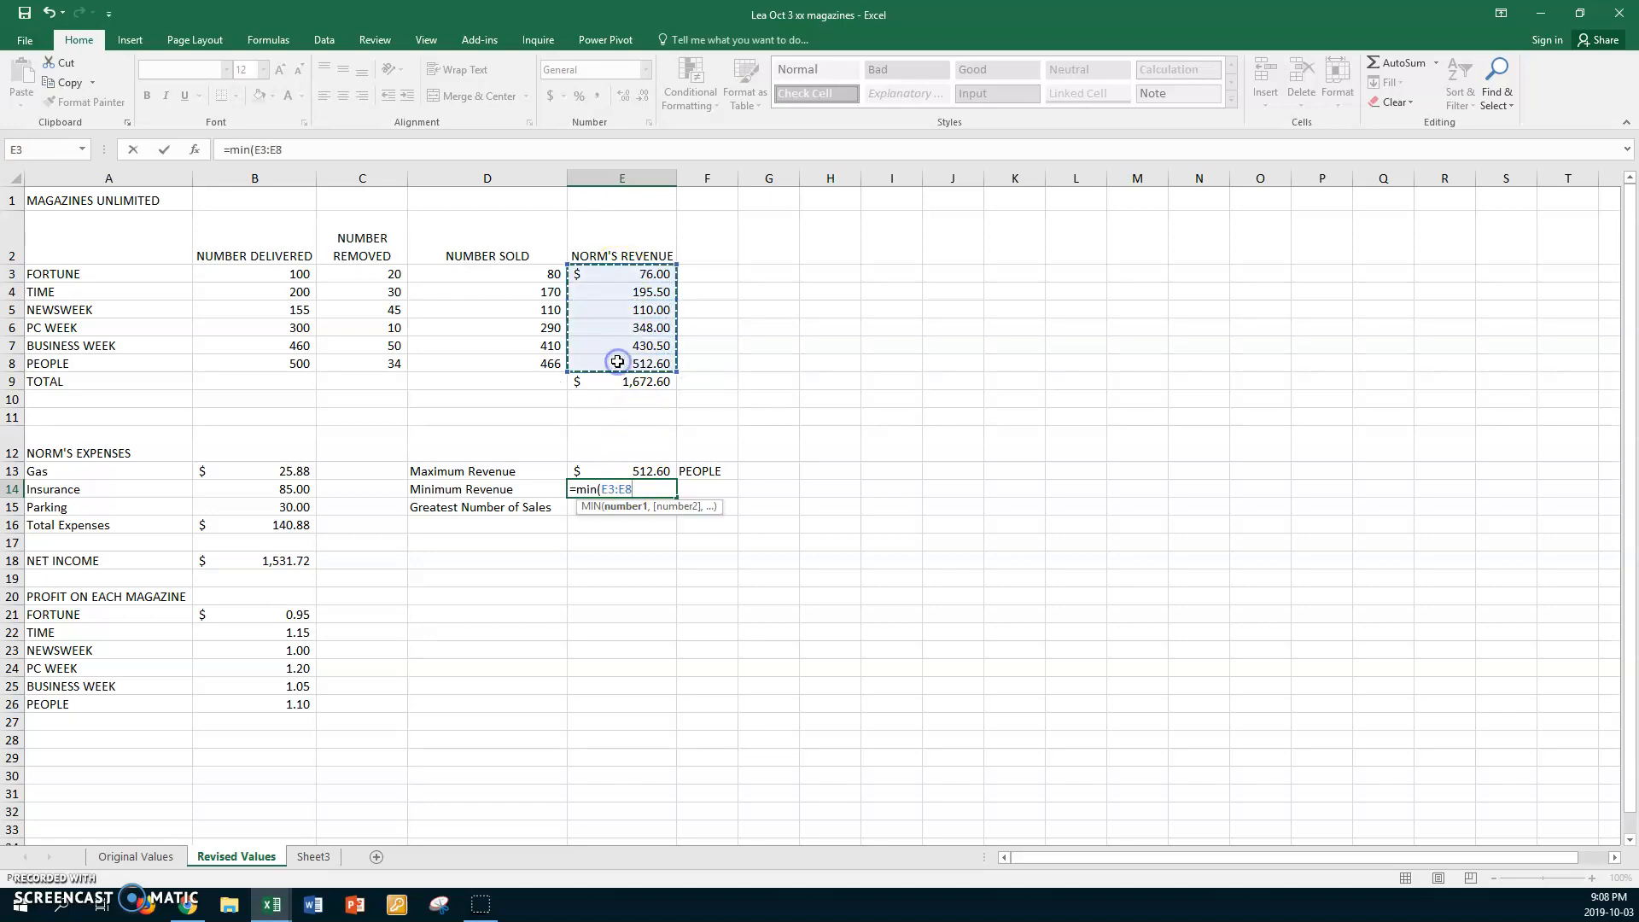
{"action": "key", "text": "Return"}
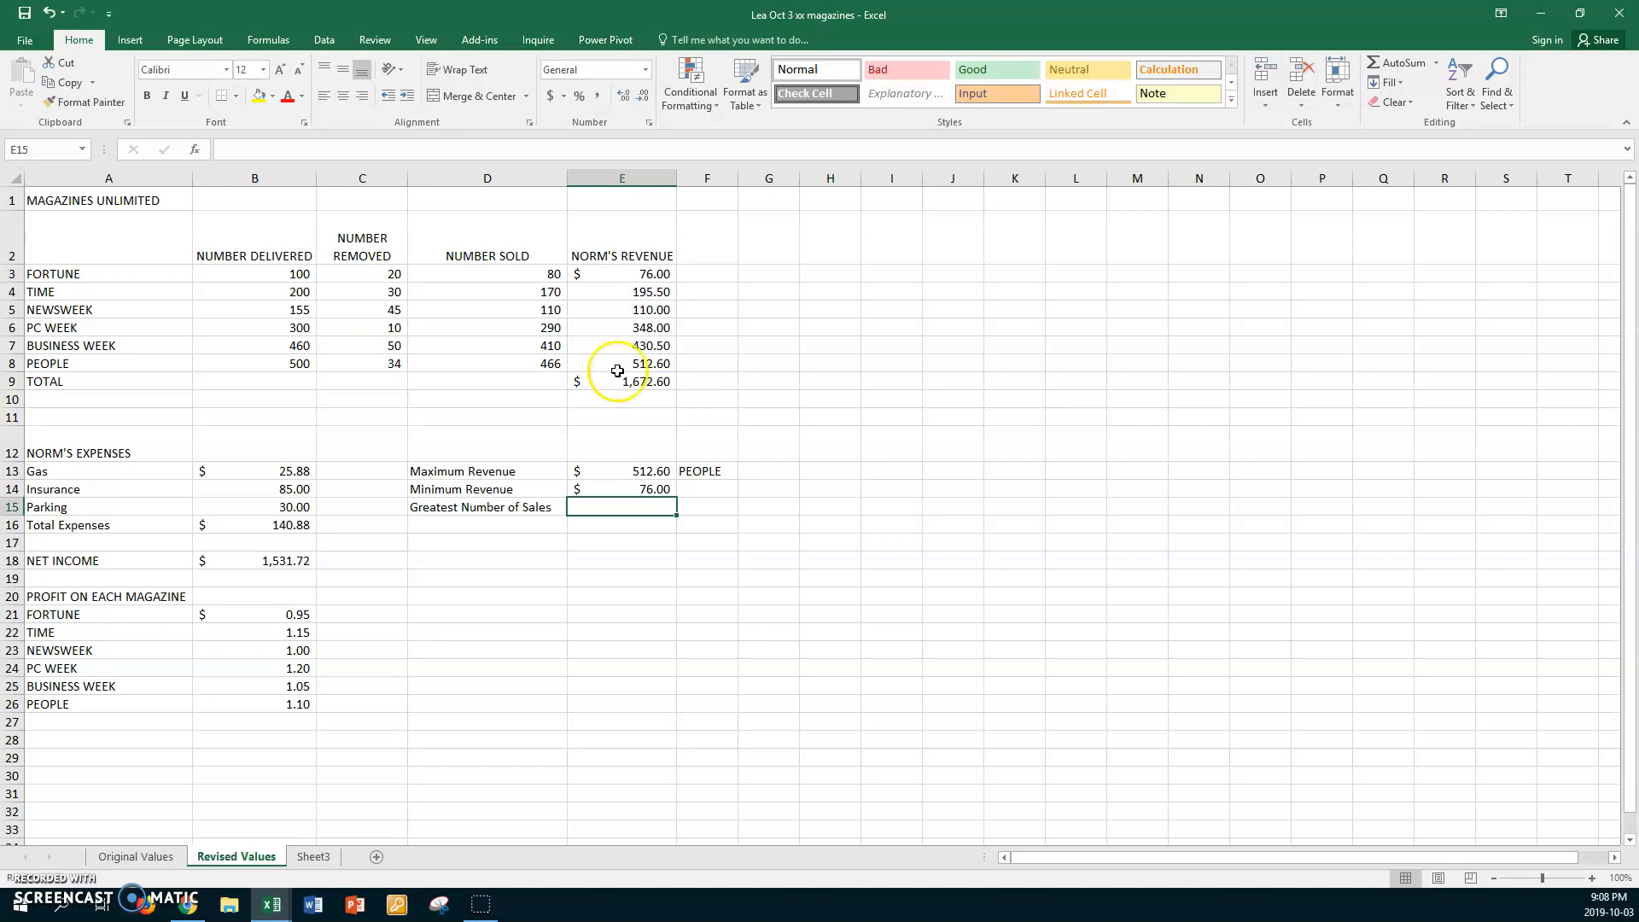
- Copy the magazine name FORTUNE from A3 into F14 beside the minimum revenue
{"action": "left_click", "coordinate": [603, 489]}
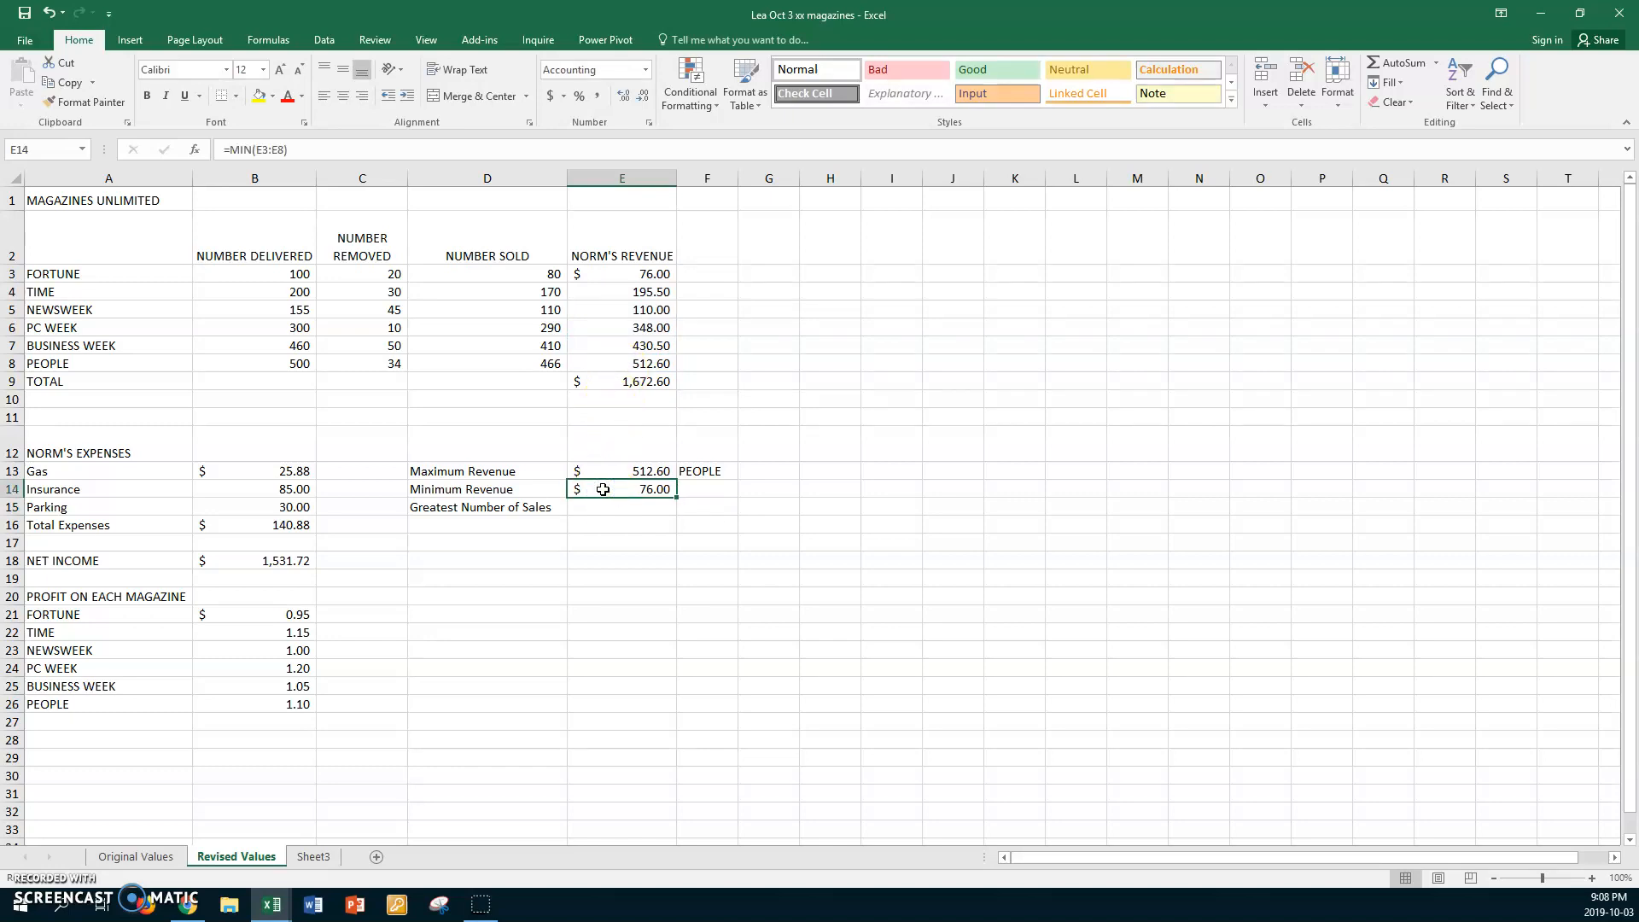
{"action": "left_click", "coordinate": [87, 273]}
{"action": "key", "text": "ctrl+c"}
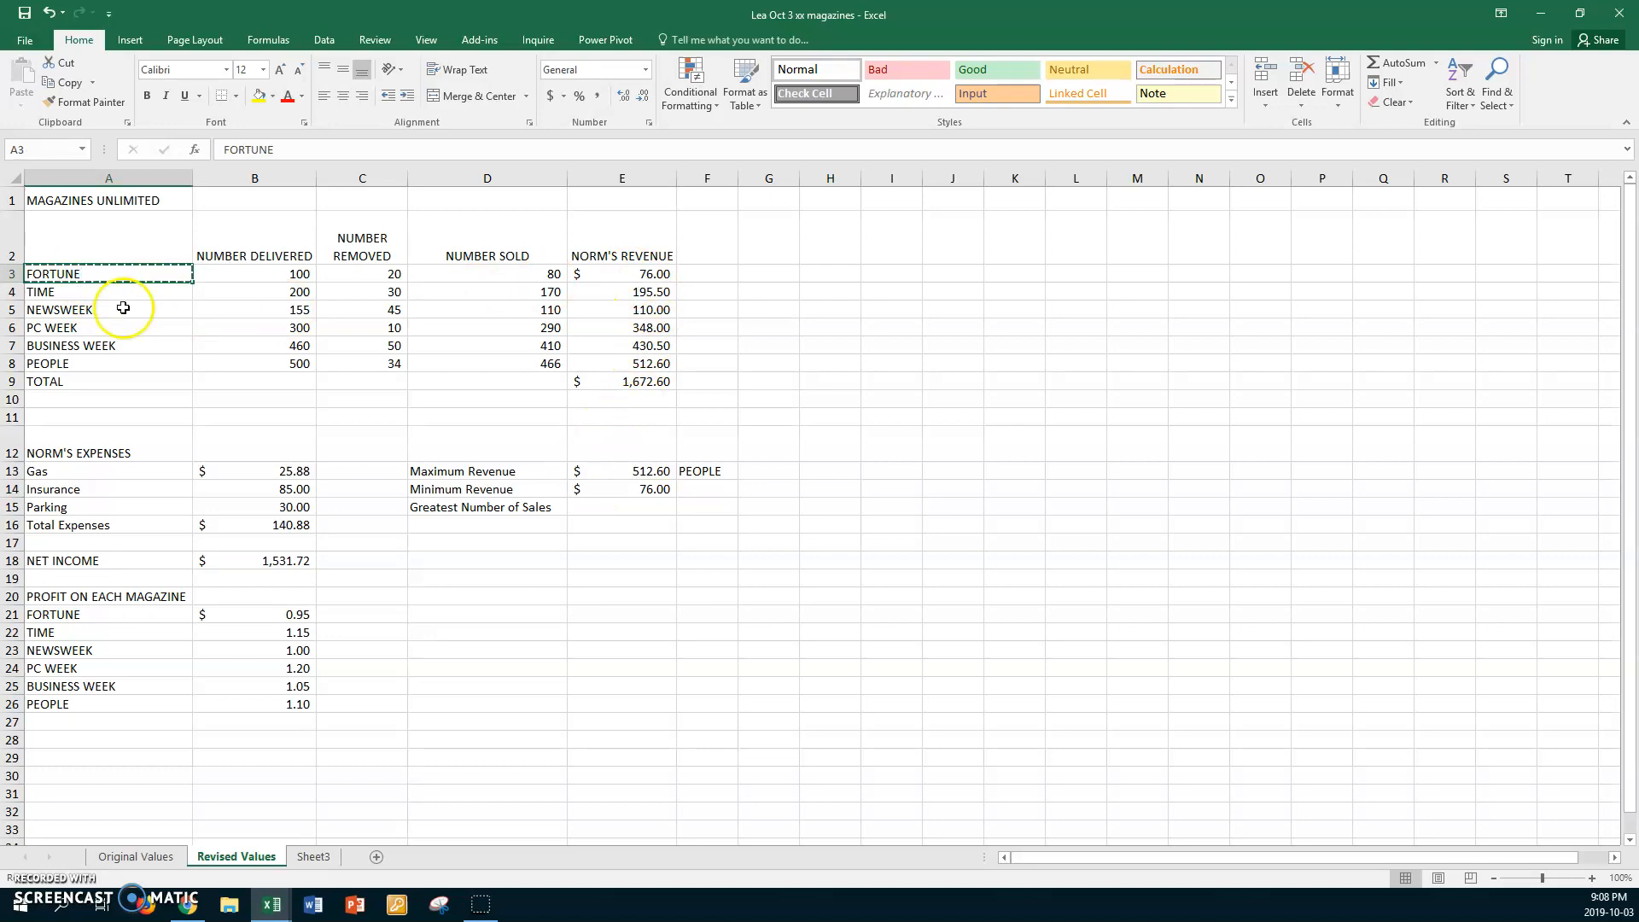
{"action": "left_click", "coordinate": [690, 486]}
{"action": "key", "text": "ctrl+v"}
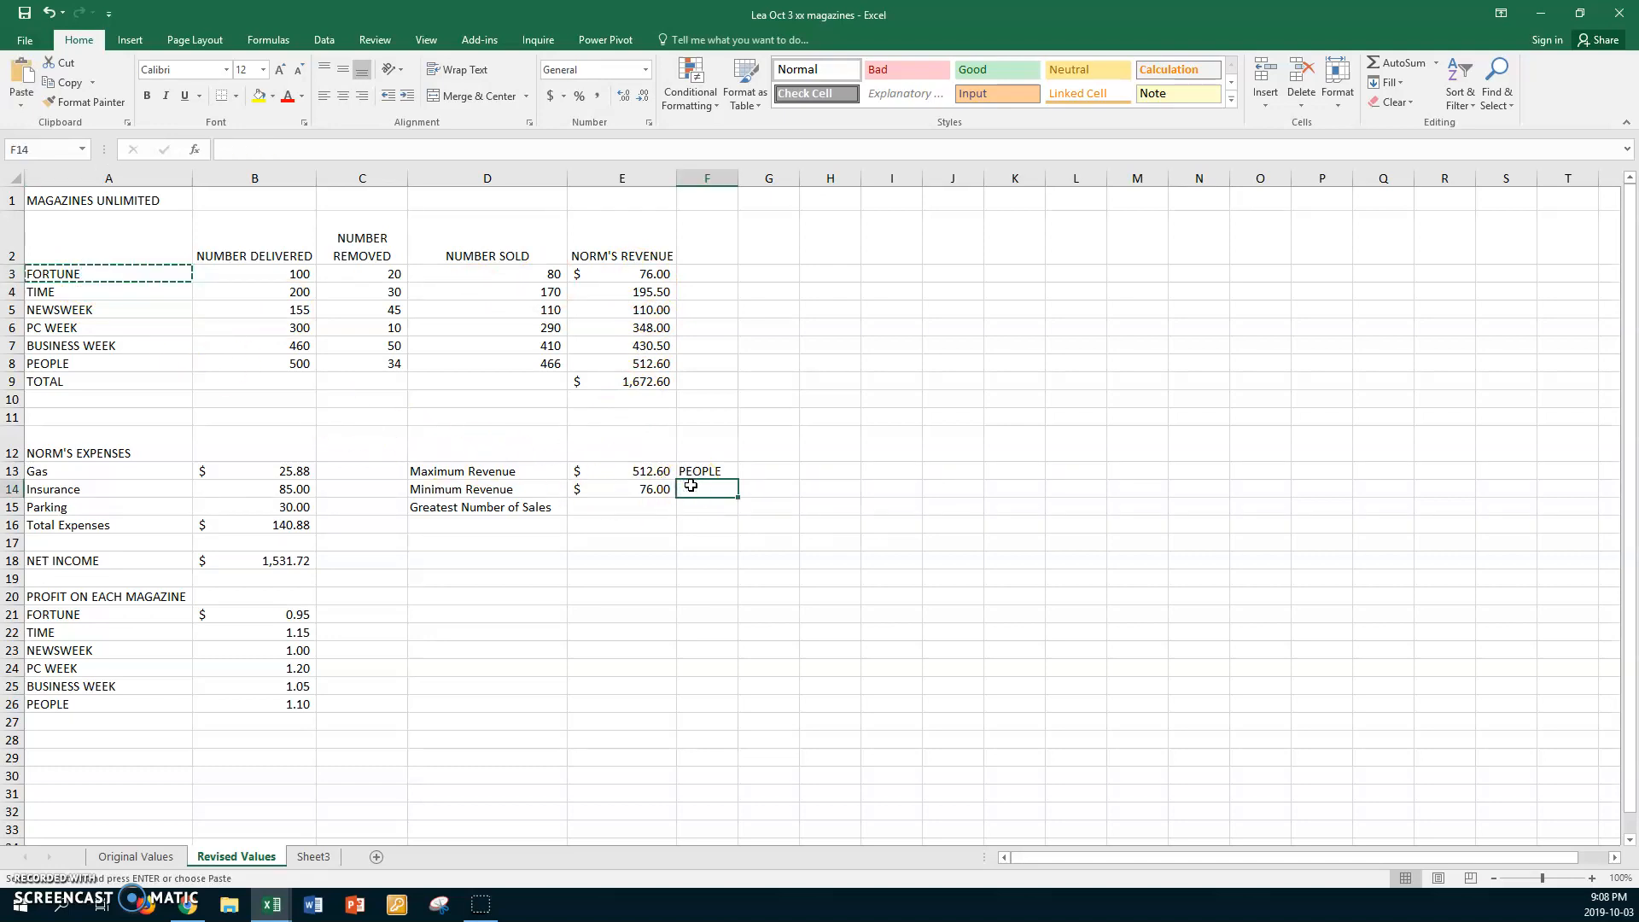
{"action": "scroll", "coordinate": [690, 485], "scroll_direction": "up", "scroll_amount": 1}
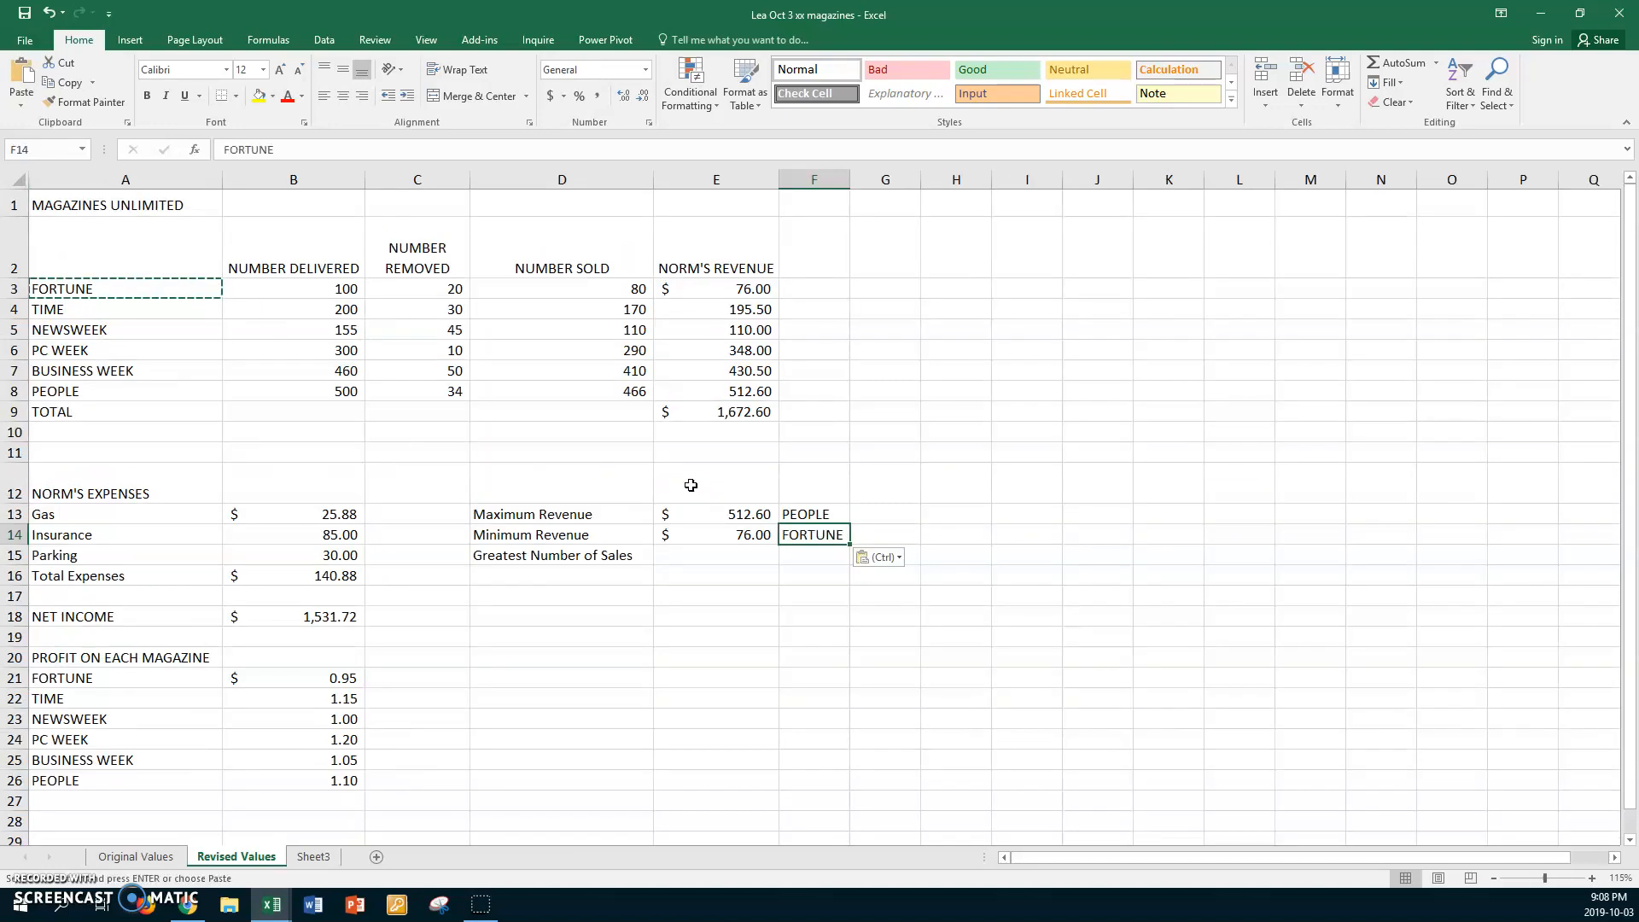
- Calculate the greatest number of sales in E15 with a MAX formula over the number sold values in D3:D8
{"action": "left_click", "coordinate": [675, 556]}
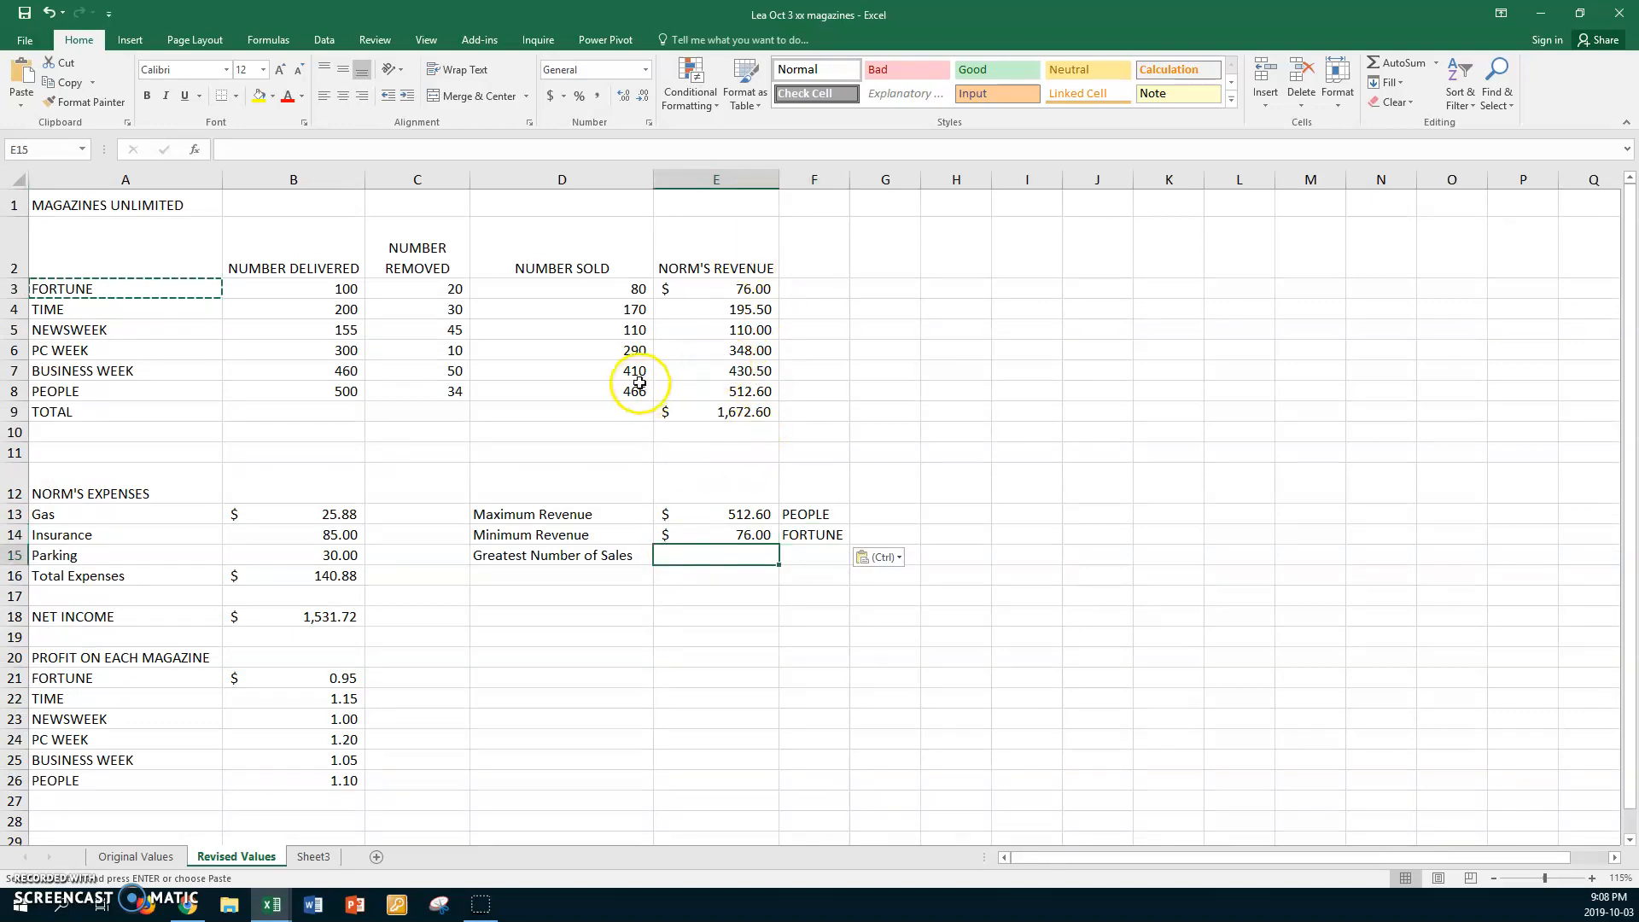
{"action": "left_click", "coordinate": [677, 556]}
{"action": "type", "text": "=ma"}
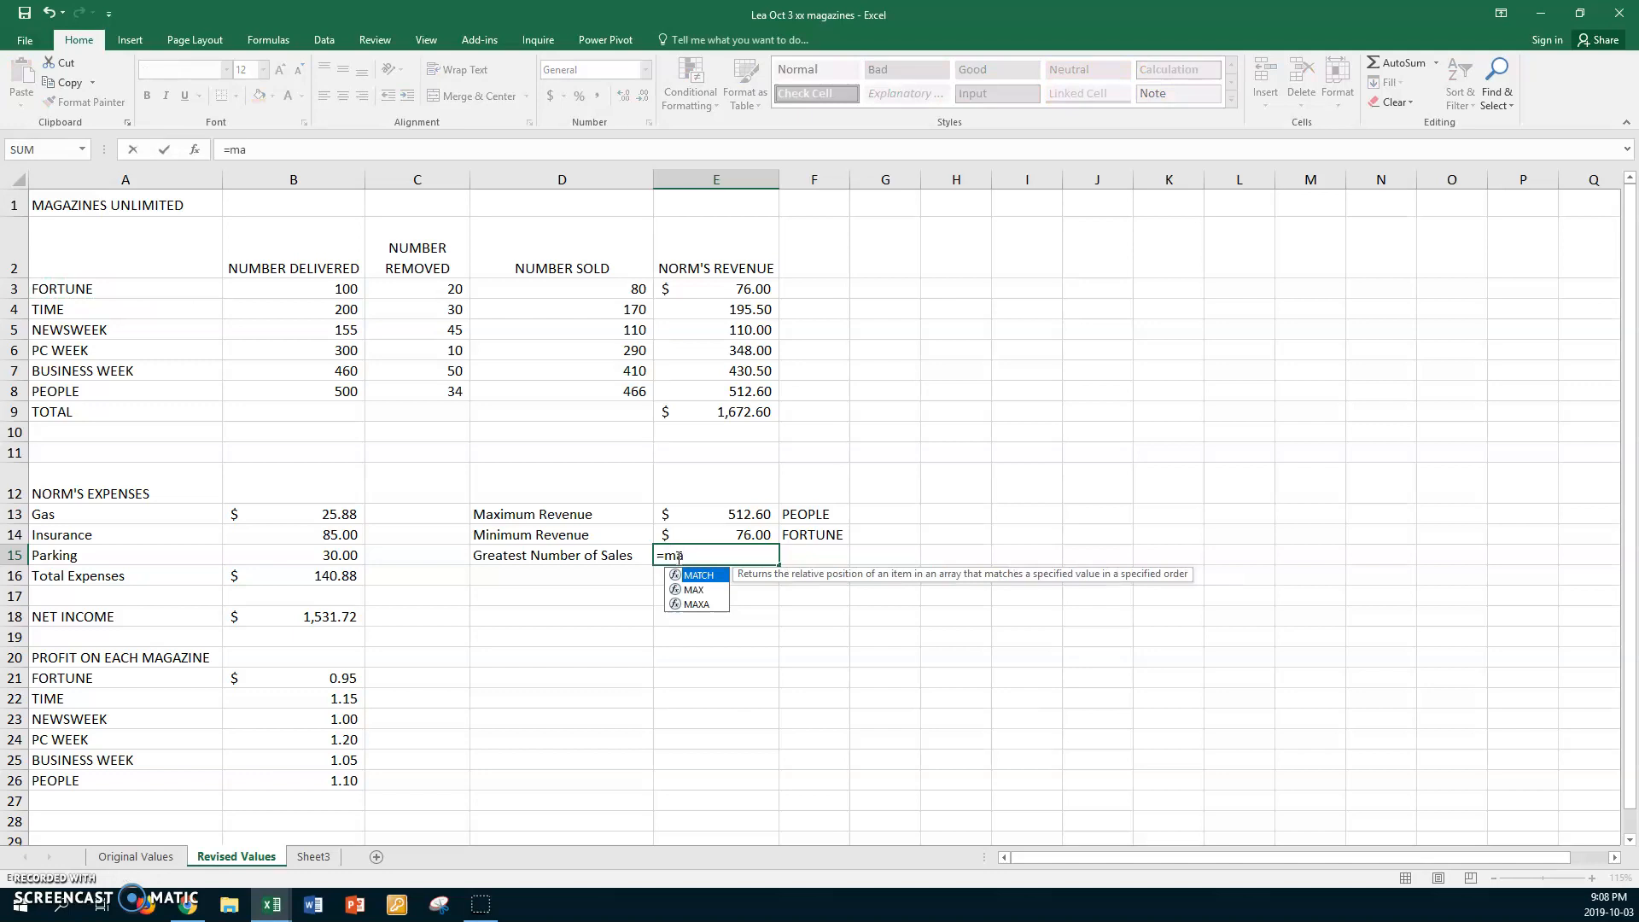
{"action": "type", "text": "x("}
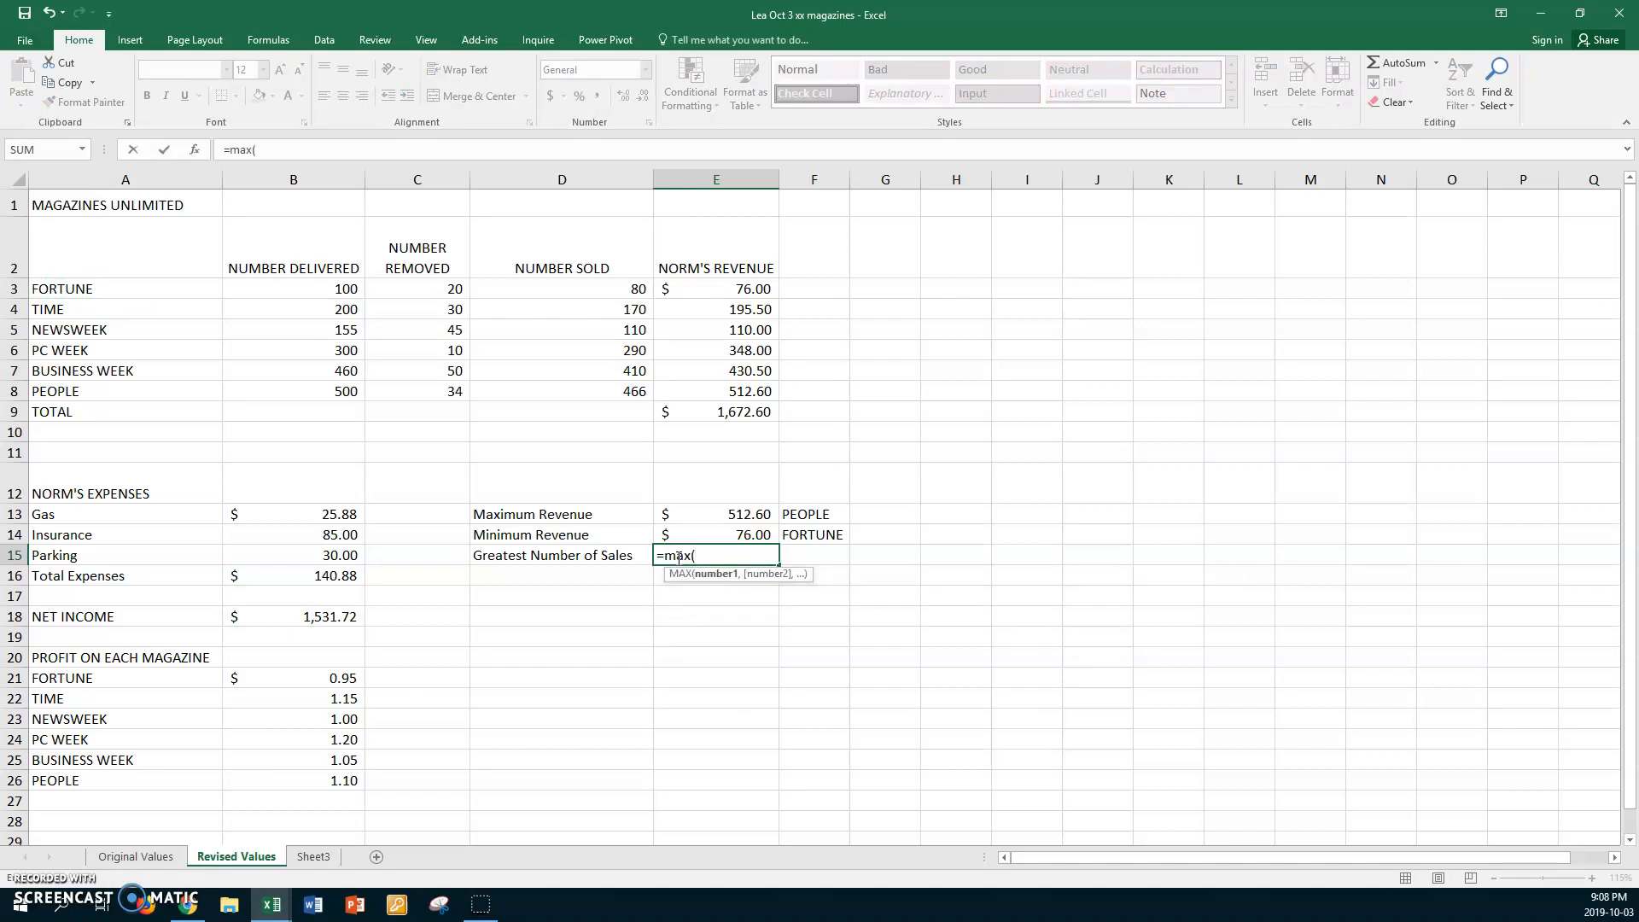
{"action": "left_click_drag", "start_coordinate": [576, 289], "coordinate": [581, 392]}
{"action": "key", "text": "Return"}
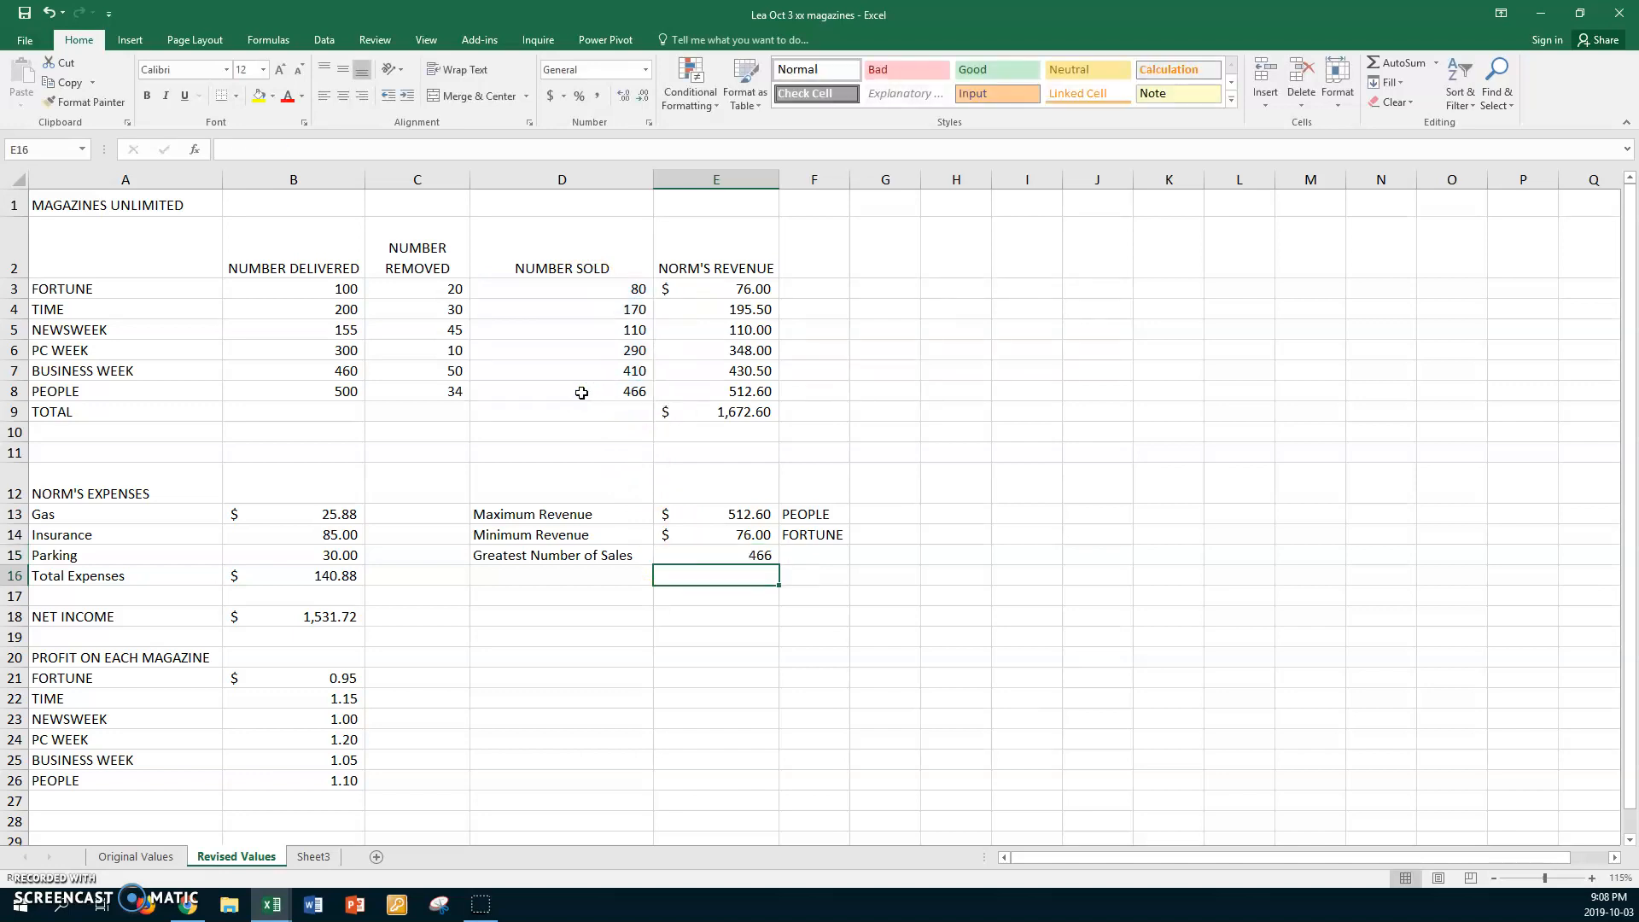
{"action": "left_click", "coordinate": [708, 554]}
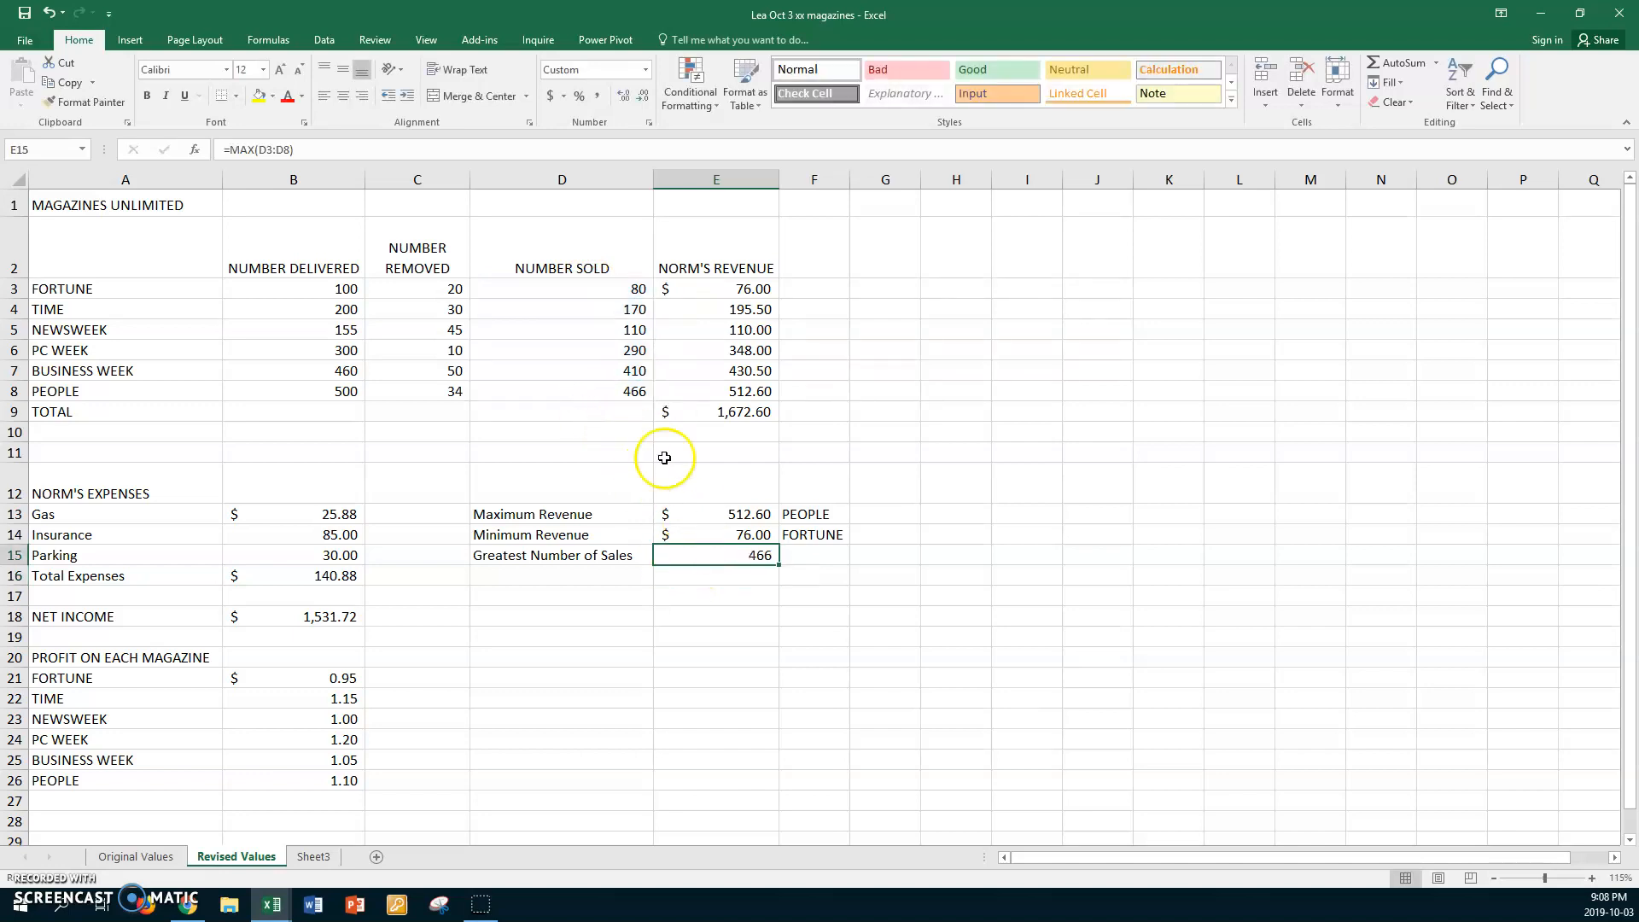
- Copy the magazine name PEOPLE from A8 into F15 beside the greatest number of sales and clear the copy outline
{"action": "left_click", "coordinate": [183, 392]}
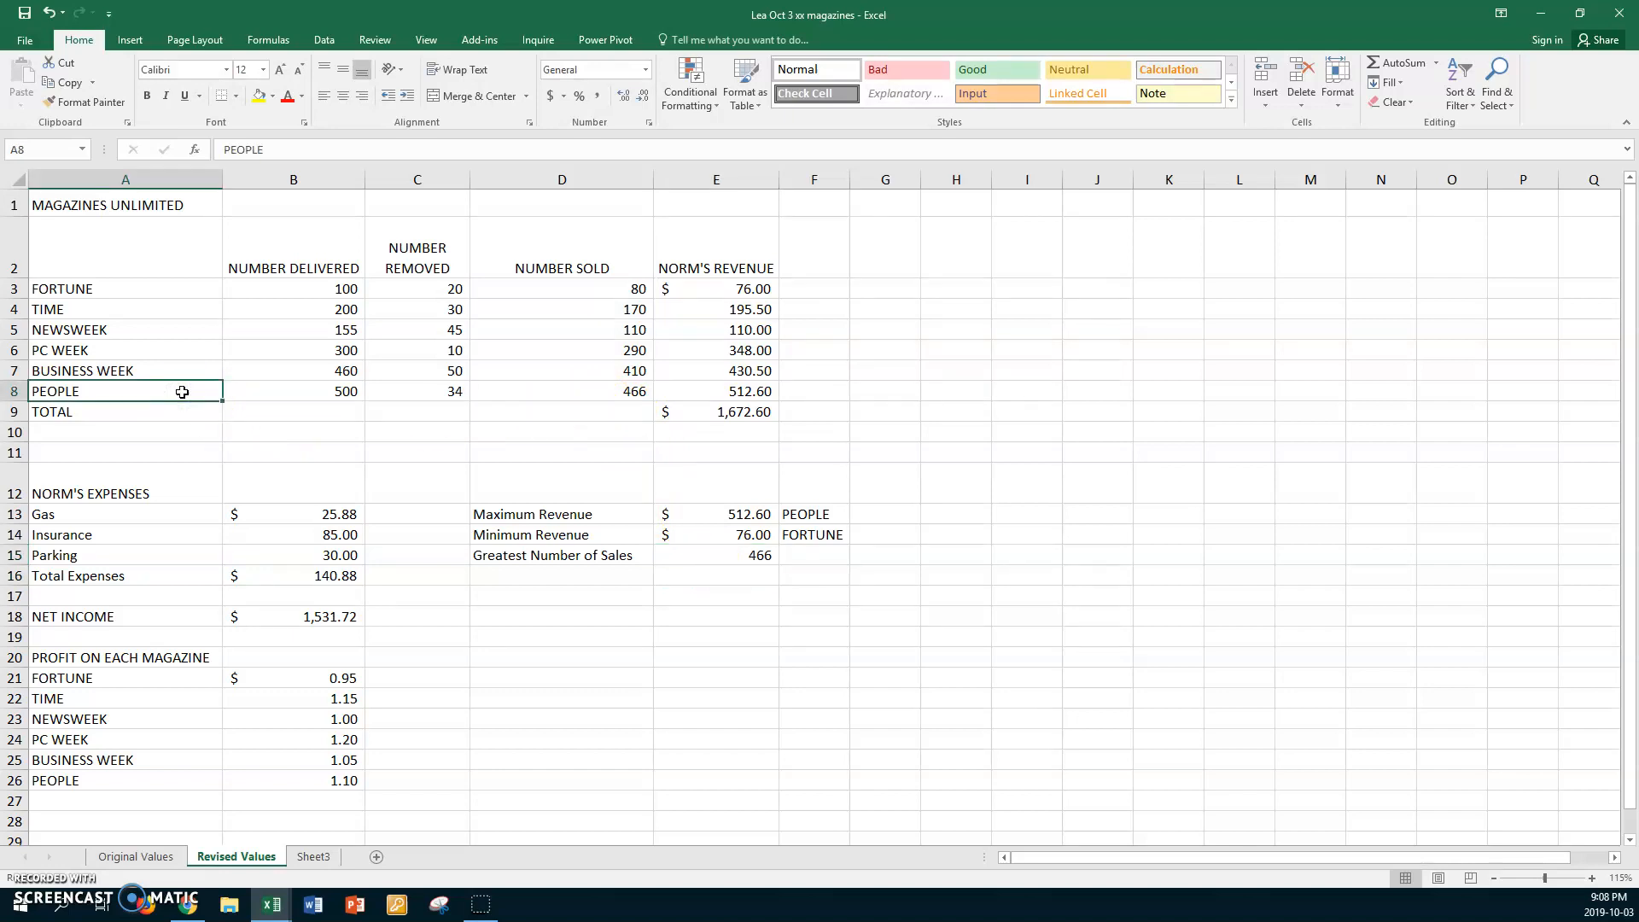
{"action": "key", "text": "ctrl+c"}
{"action": "left_click", "coordinate": [792, 554]}
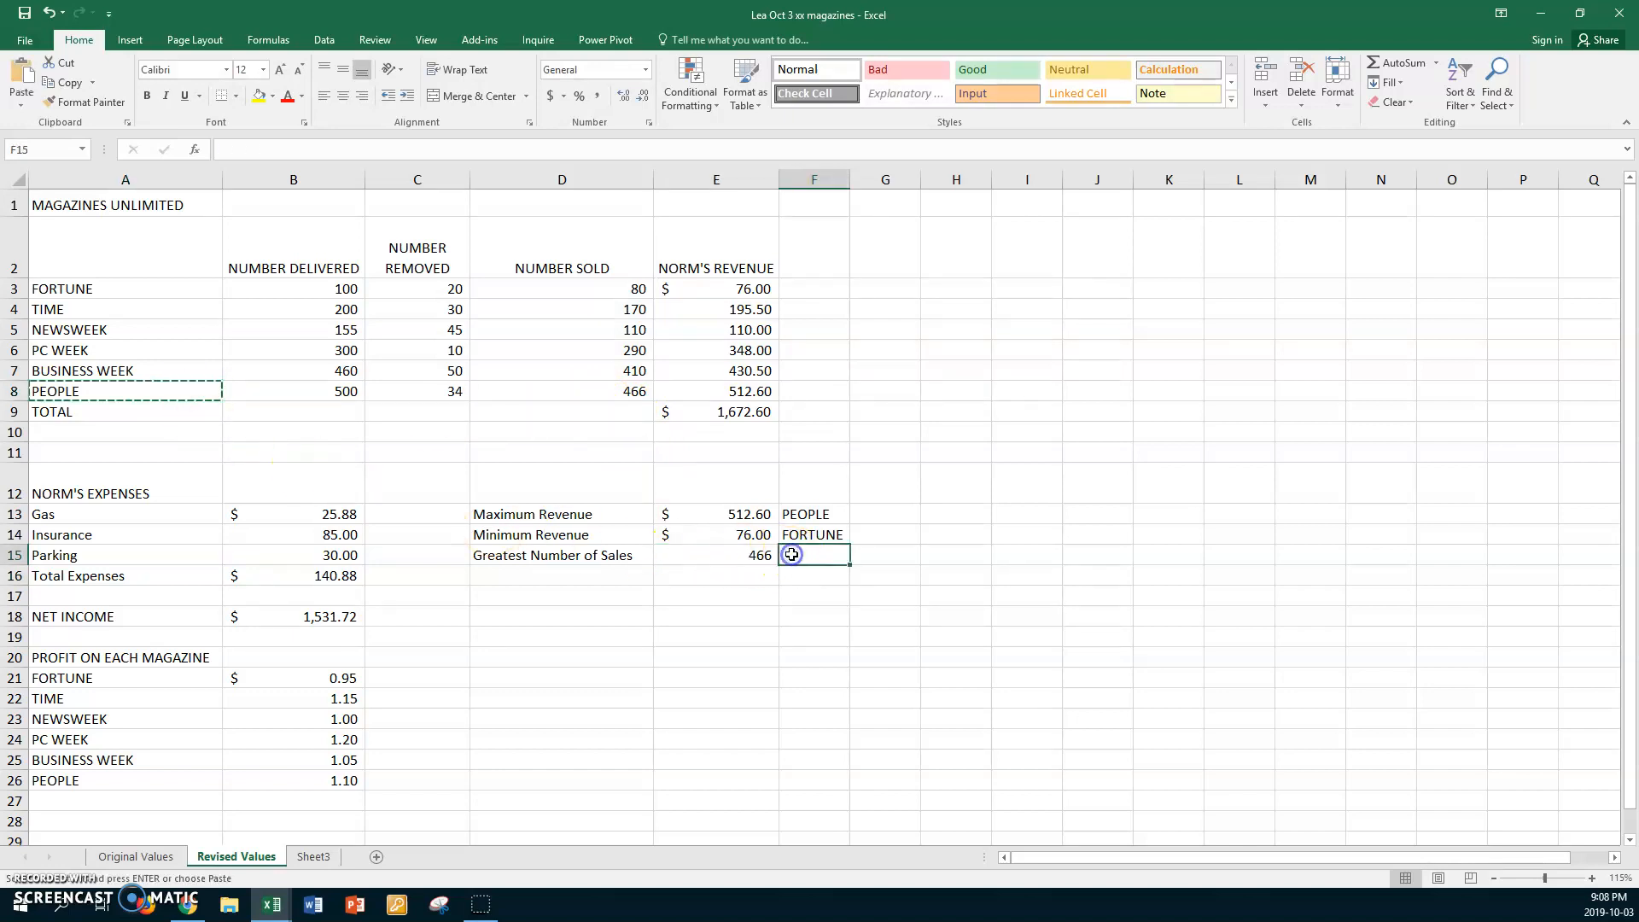
{"action": "key", "text": "ctrl+v"}
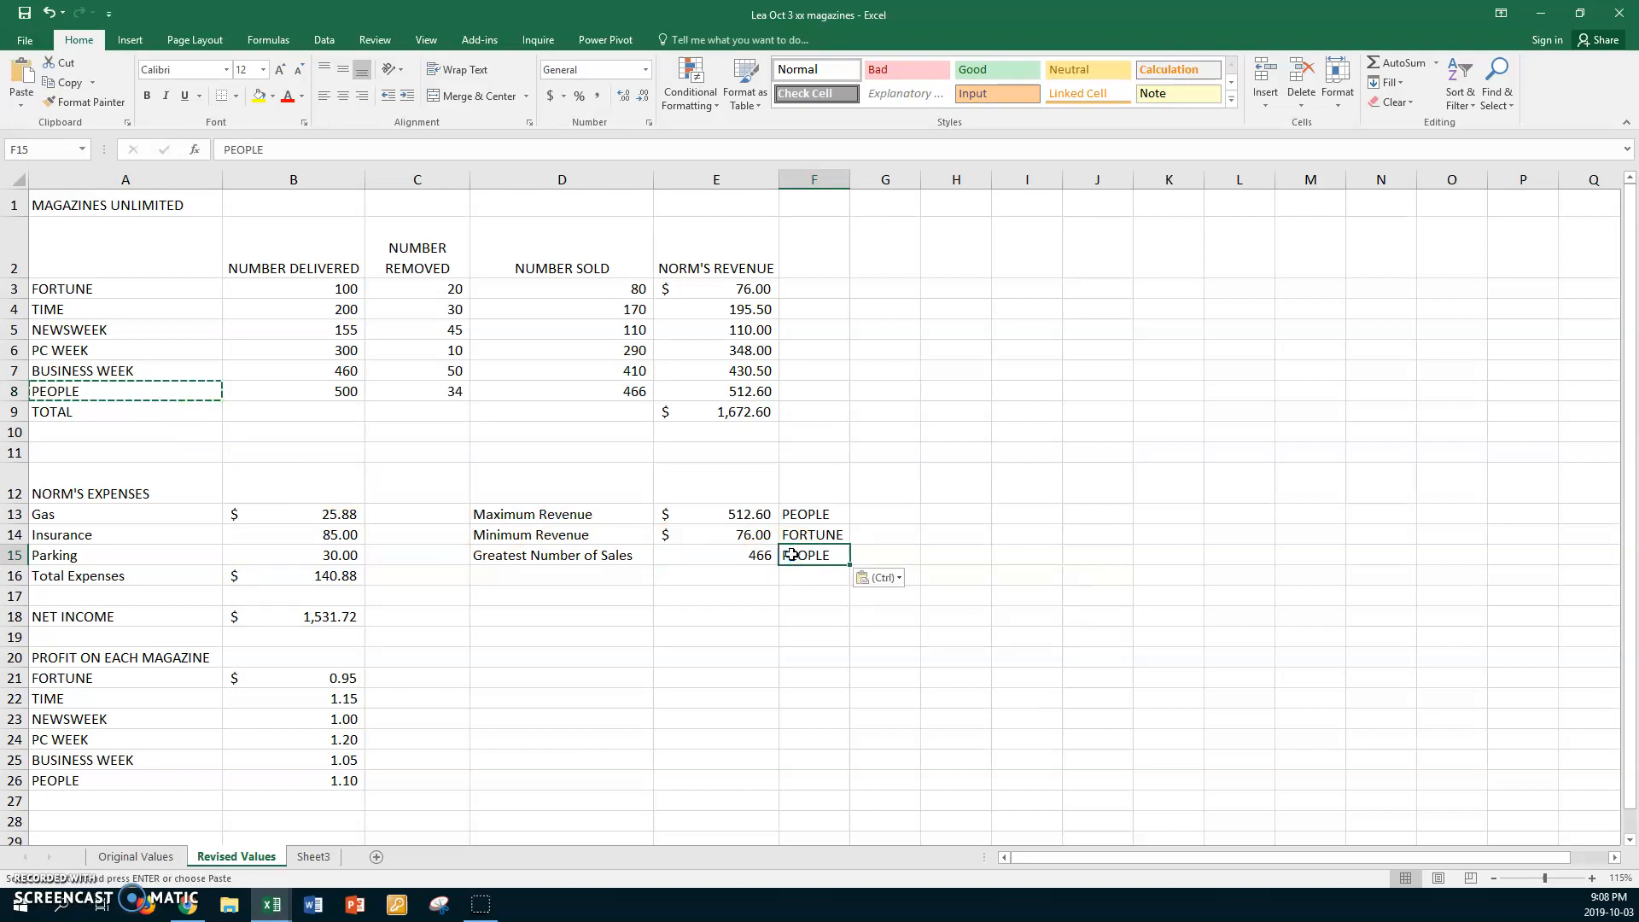
{"action": "left_click", "coordinate": [459, 454]}
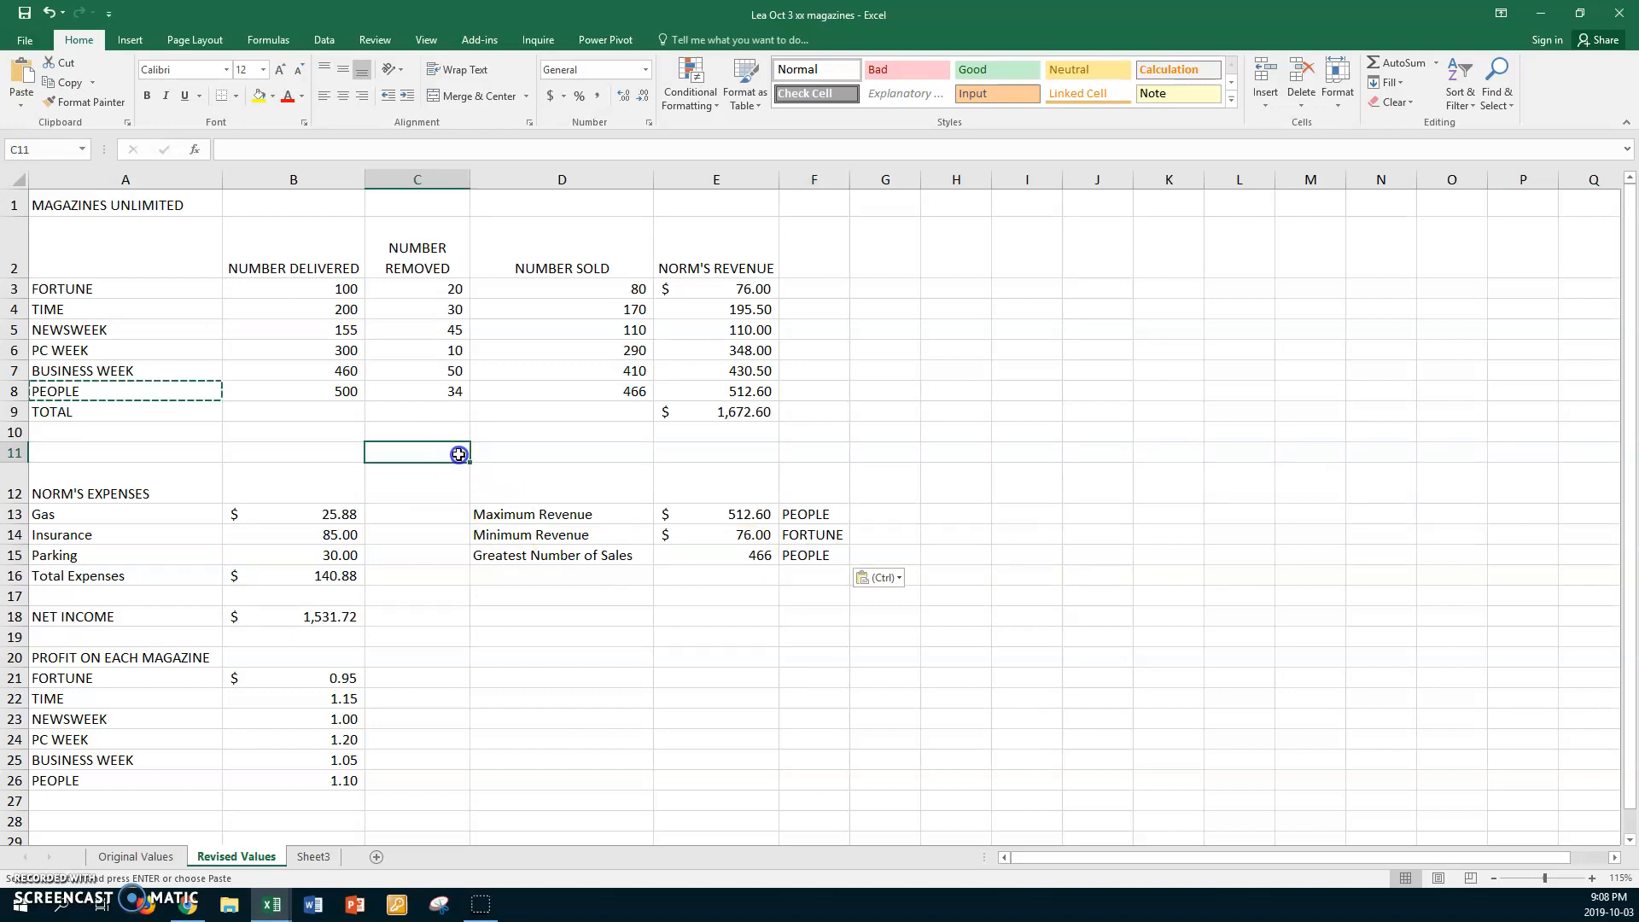
{"action": "key", "text": "Escape"}
{"action": "key", "text": "Escape"}
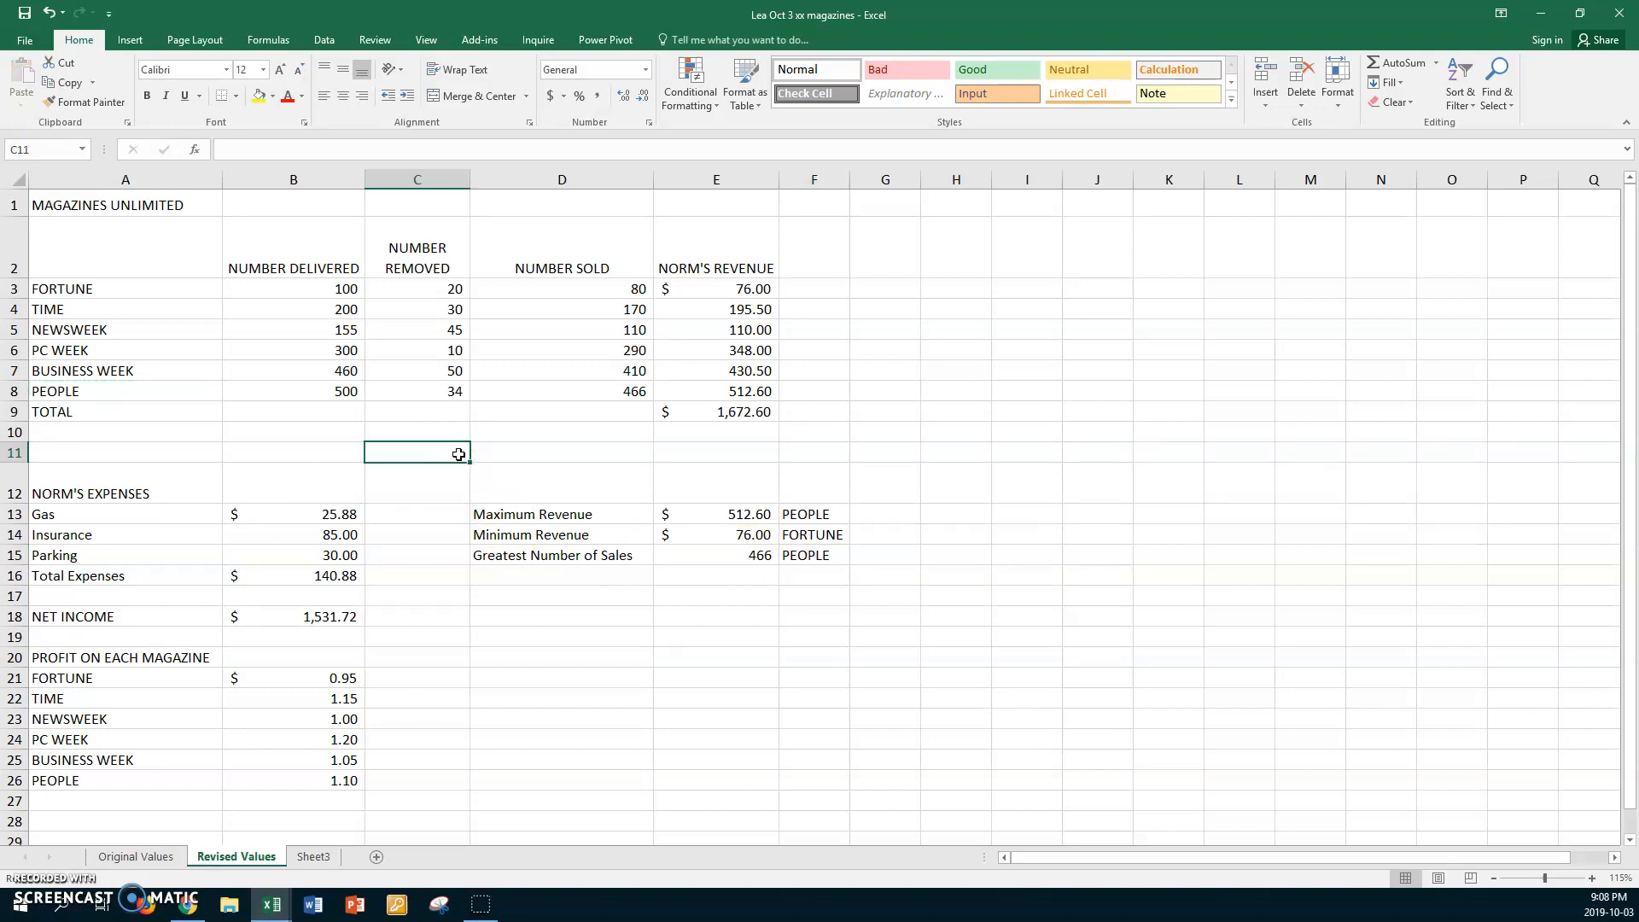
- Group the Original Values and Revised Values sheets so both share the same page setup
{"action": "left_click", "coordinate": [143, 857]}
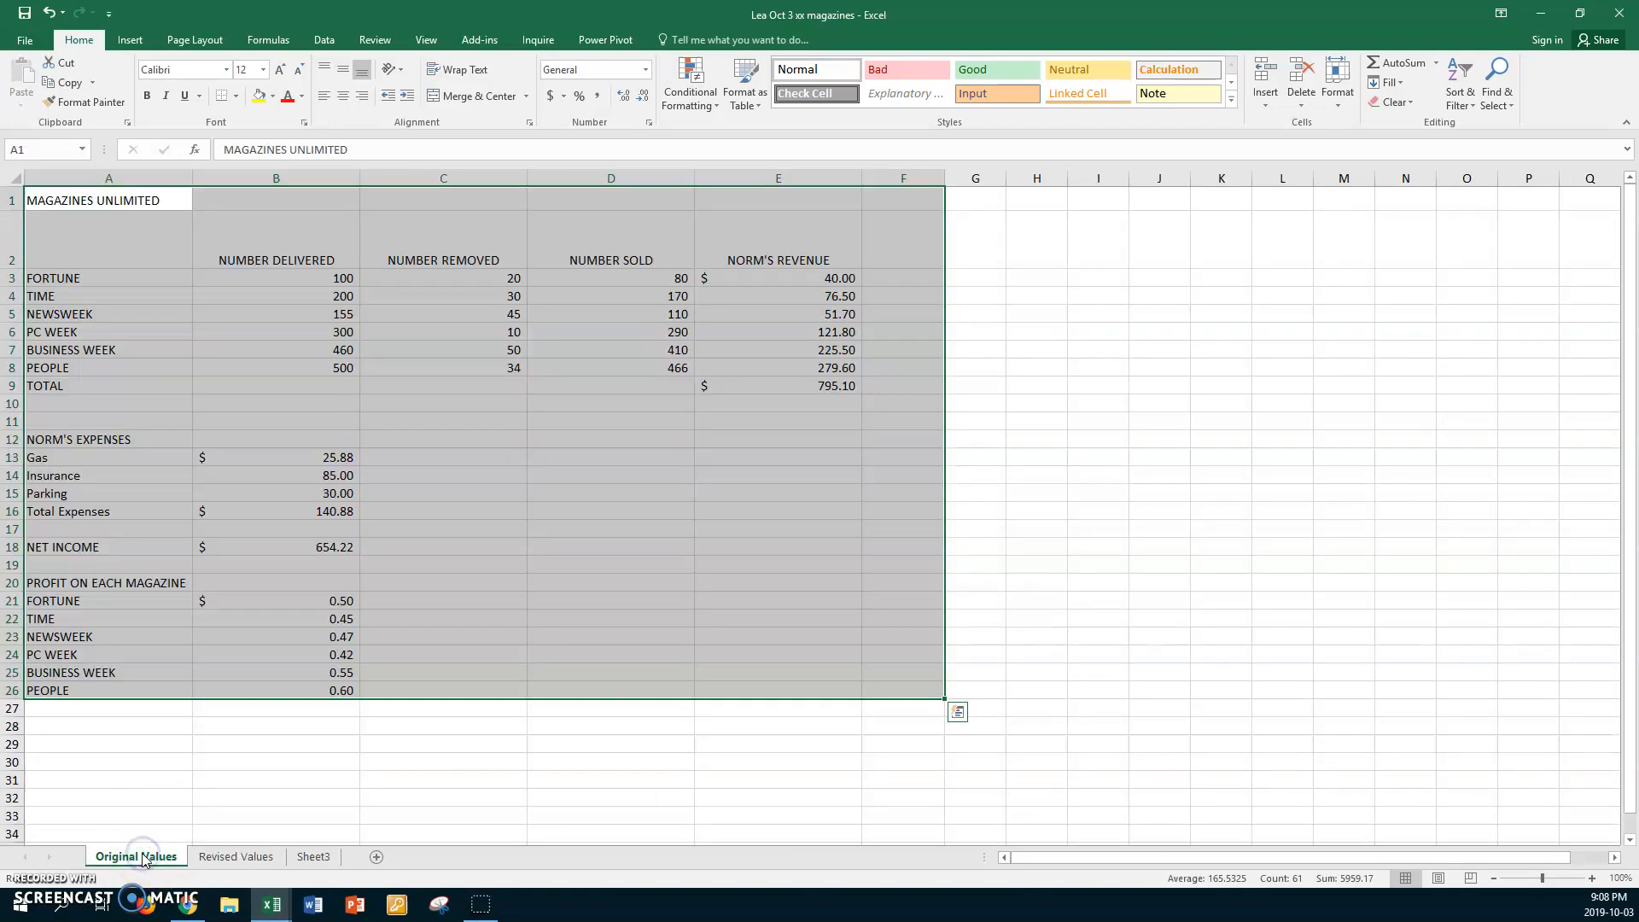
{"action": "left_click", "coordinate": [441, 547]}
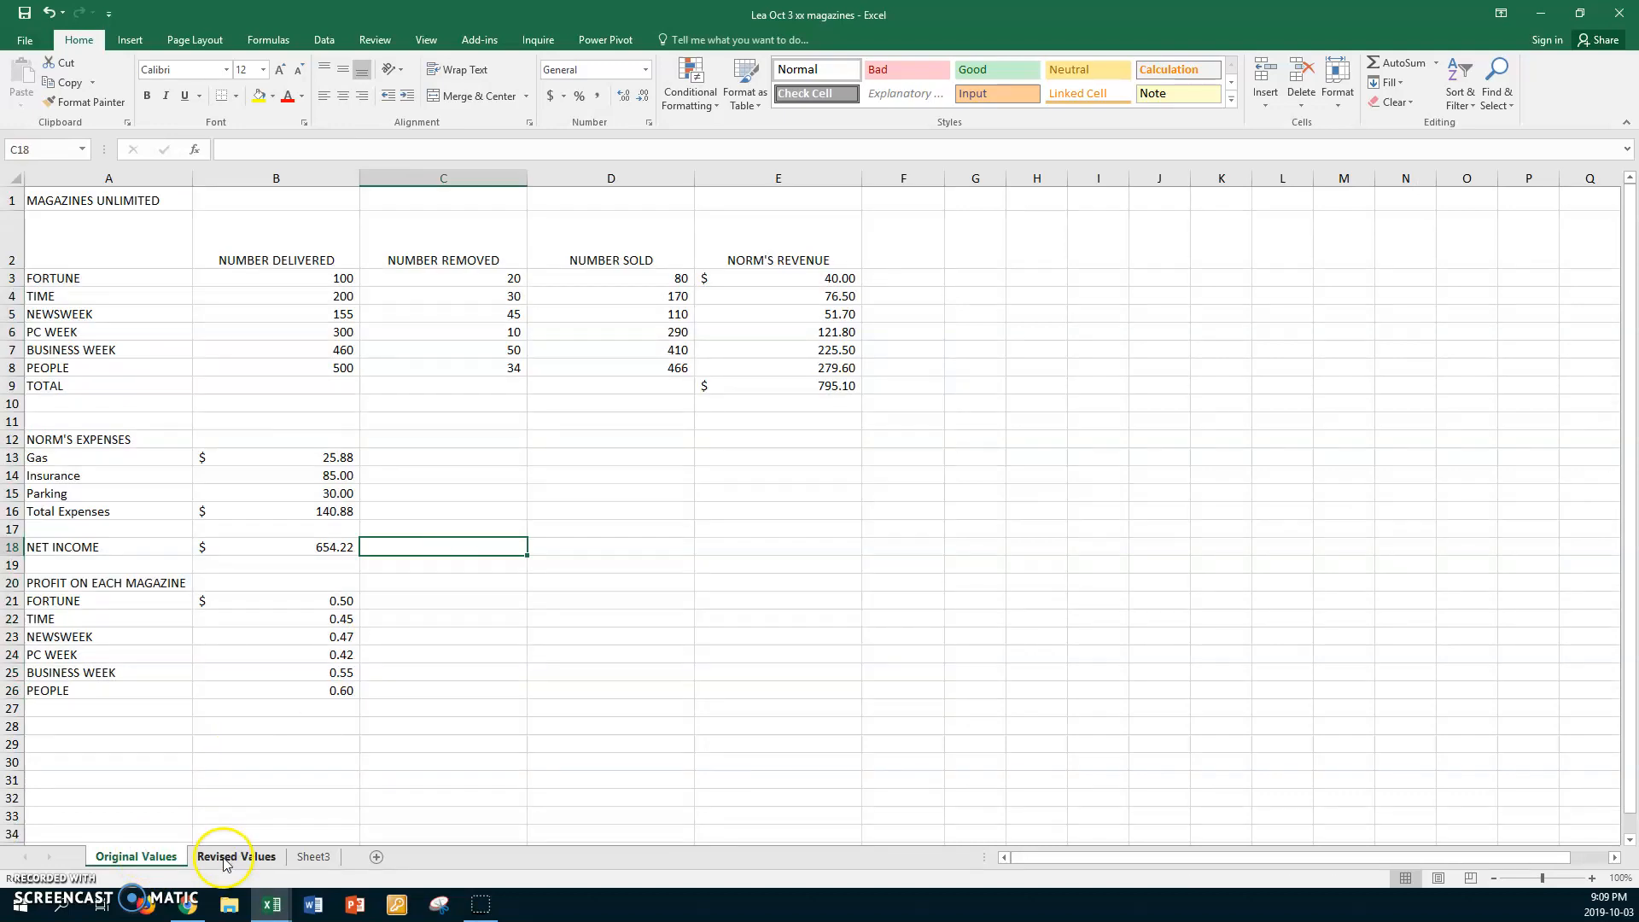
{"action": "left_click", "coordinate": [226, 858]}
{"action": "left_click", "coordinate": [131, 855]}
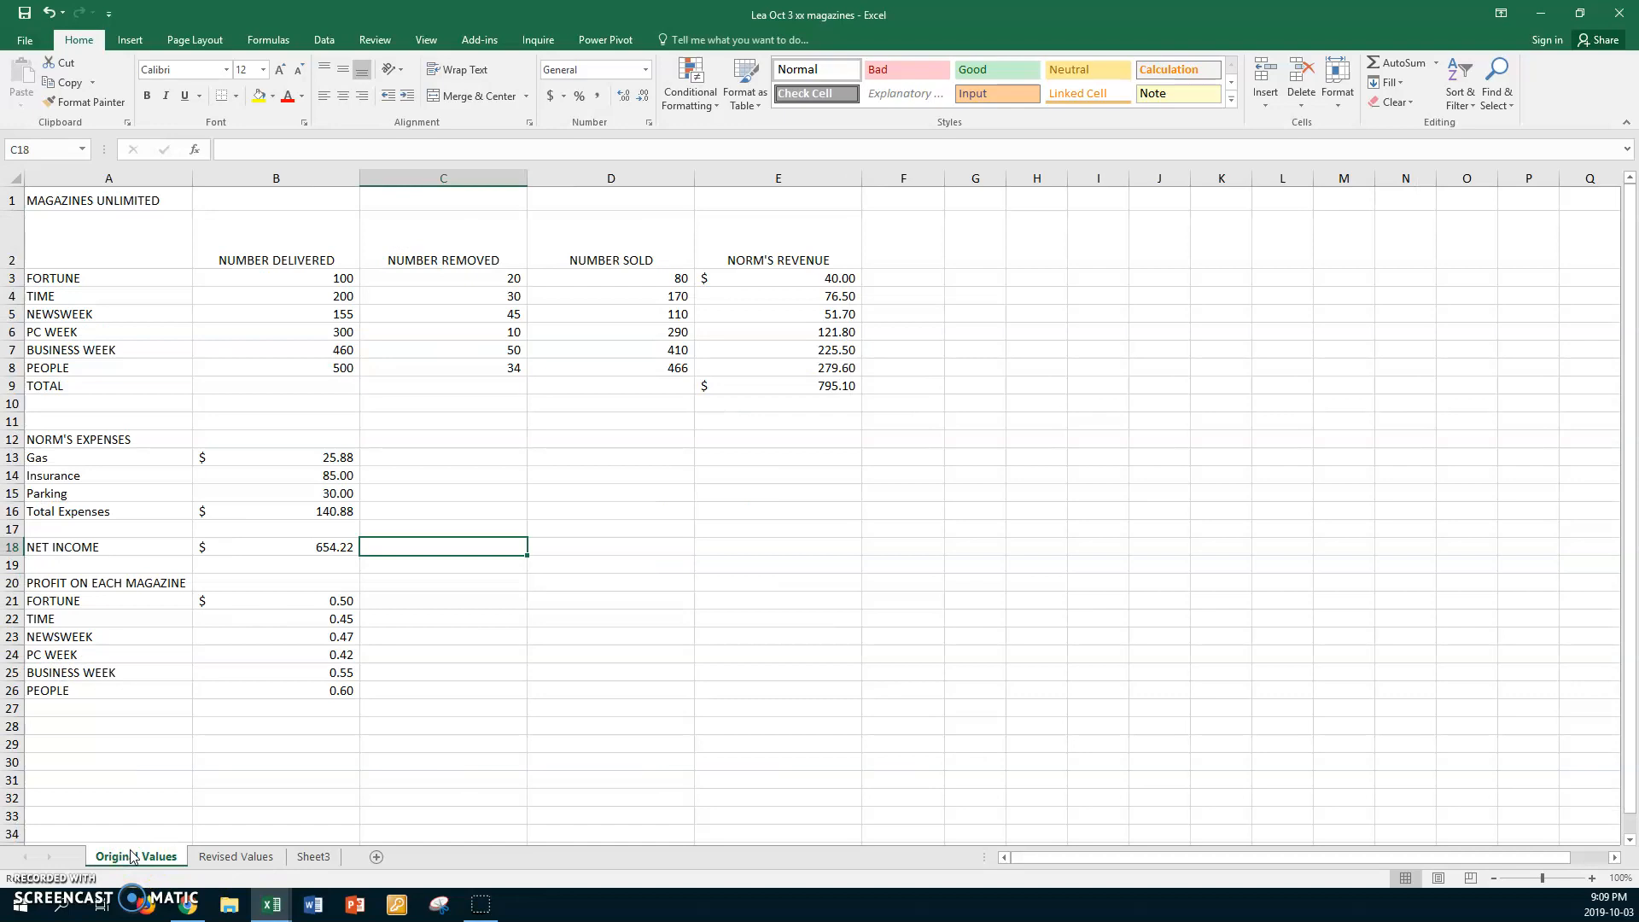
{"action": "left_click", "coordinate": [241, 859]}
{"action": "left_click", "coordinate": [243, 859], "text": "ctrl"}
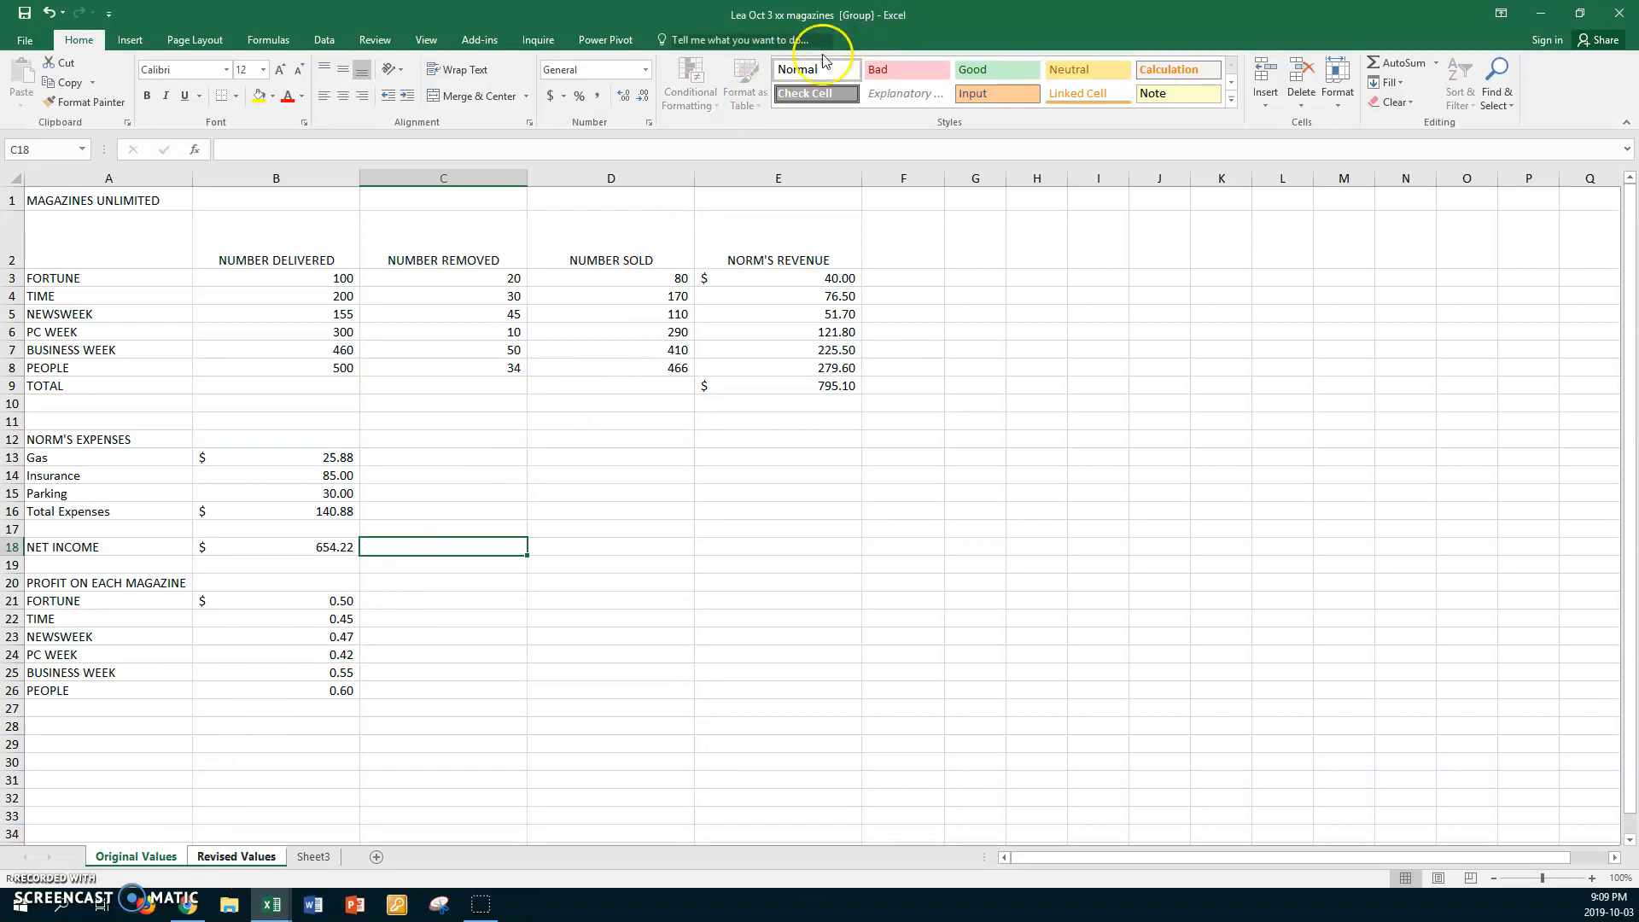
- Set up the grouped sheets to print in landscape with gridlines and row and column headings
{"action": "left_click", "coordinate": [26, 41]}
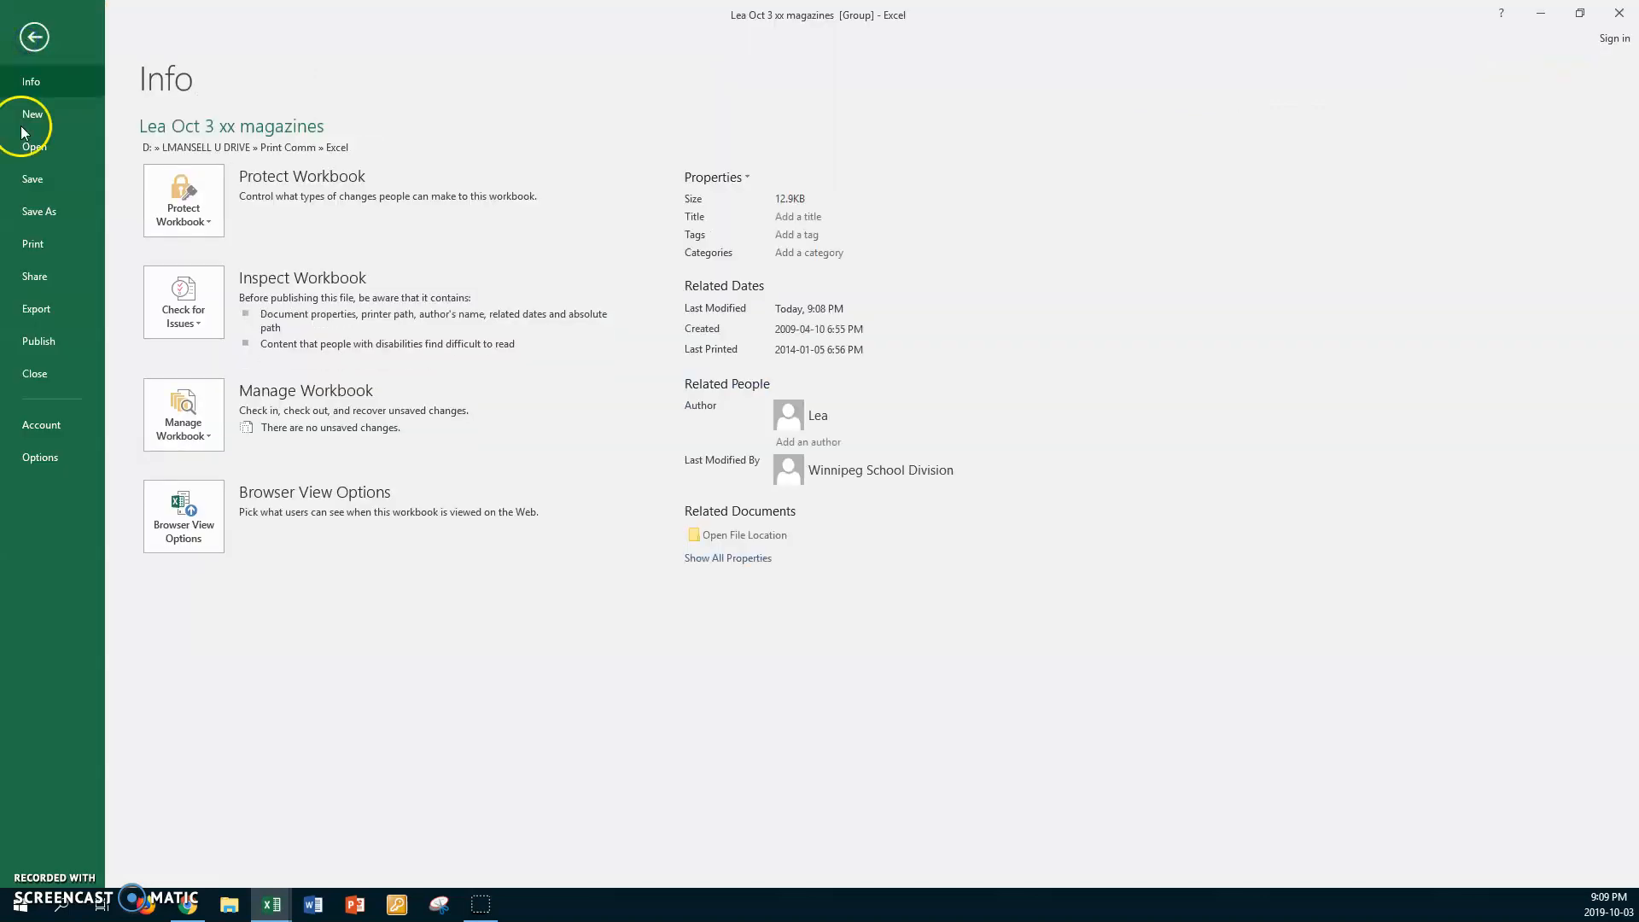
{"action": "left_click", "coordinate": [34, 243]}
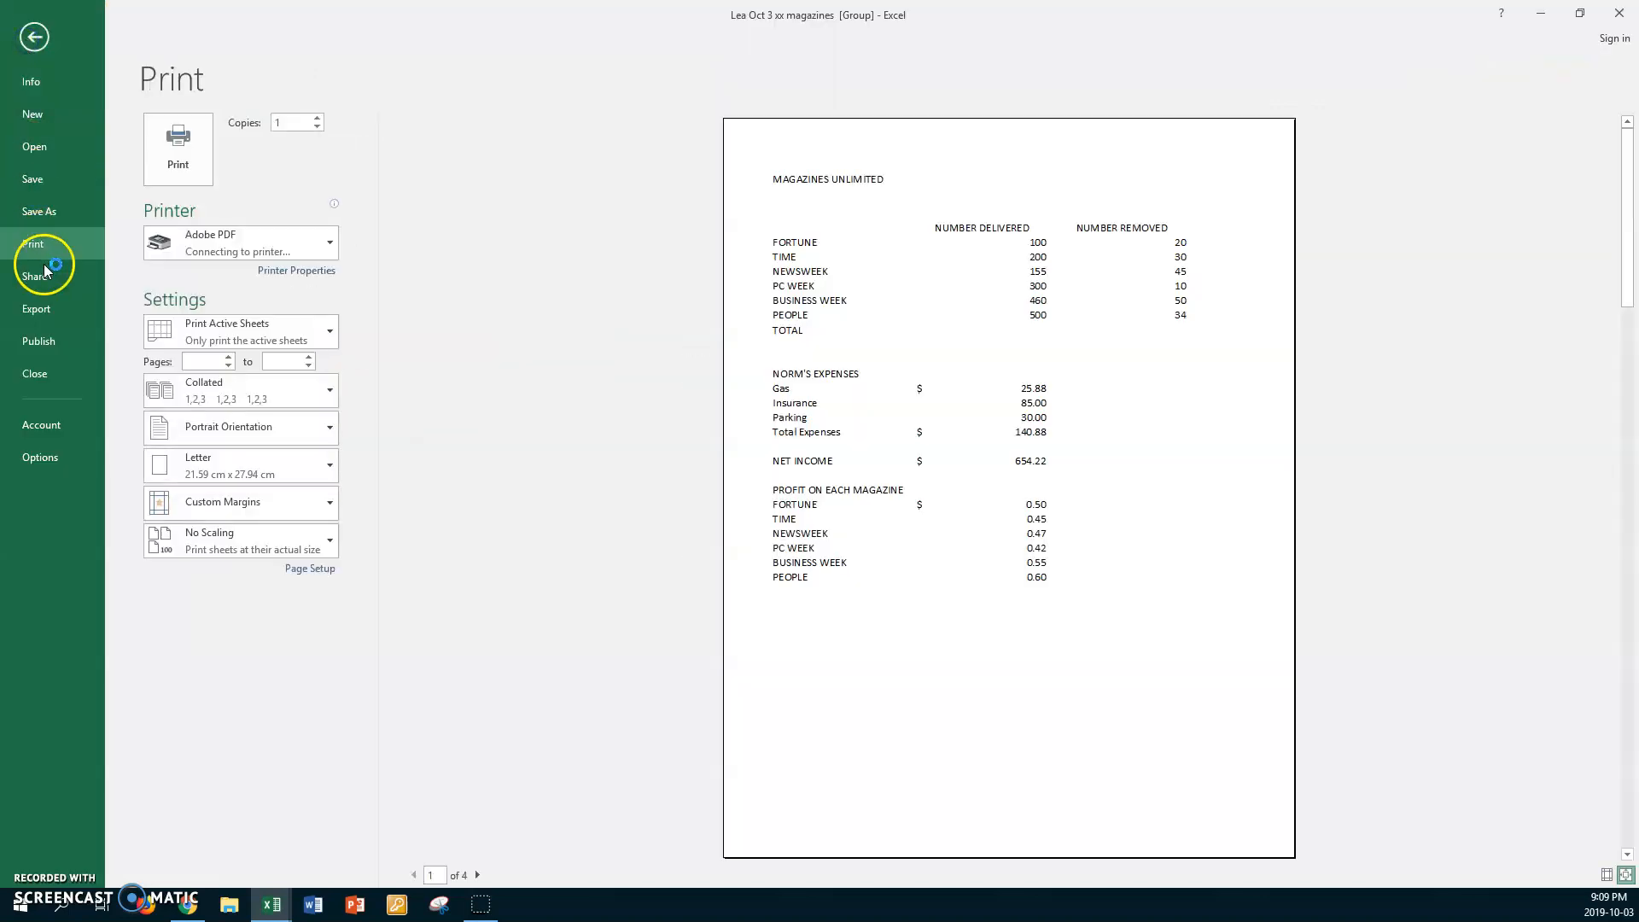
{"action": "left_click", "coordinate": [307, 568]}
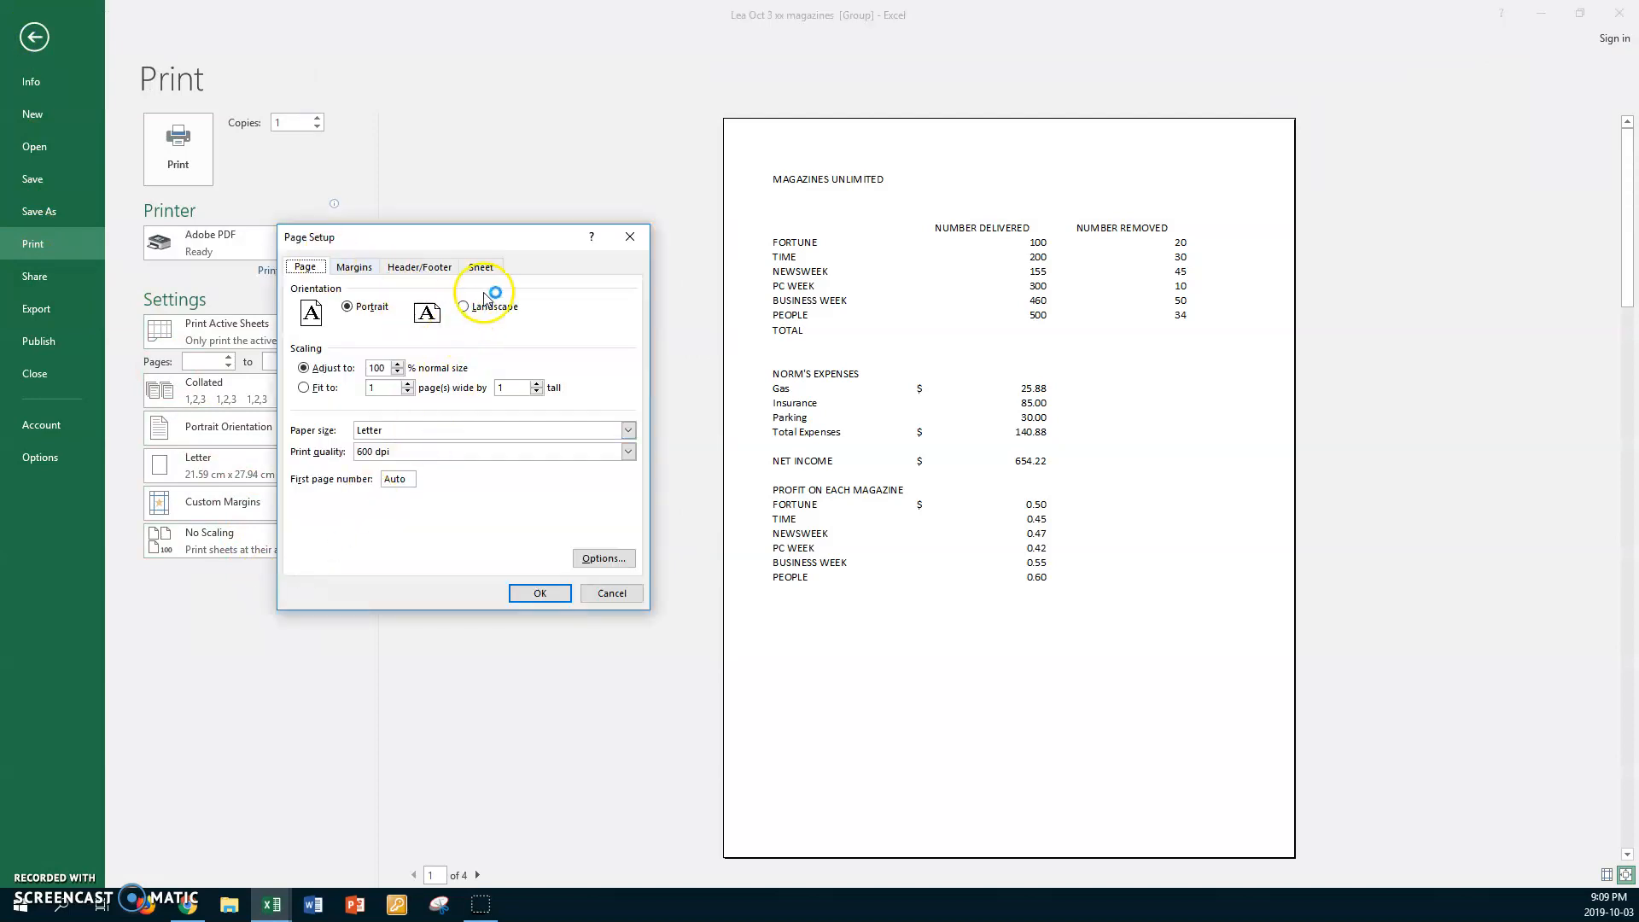
{"action": "left_click", "coordinate": [466, 308]}
{"action": "left_click", "coordinate": [480, 266]}
{"action": "left_click", "coordinate": [330, 387]}
{"action": "left_click", "coordinate": [312, 437]}
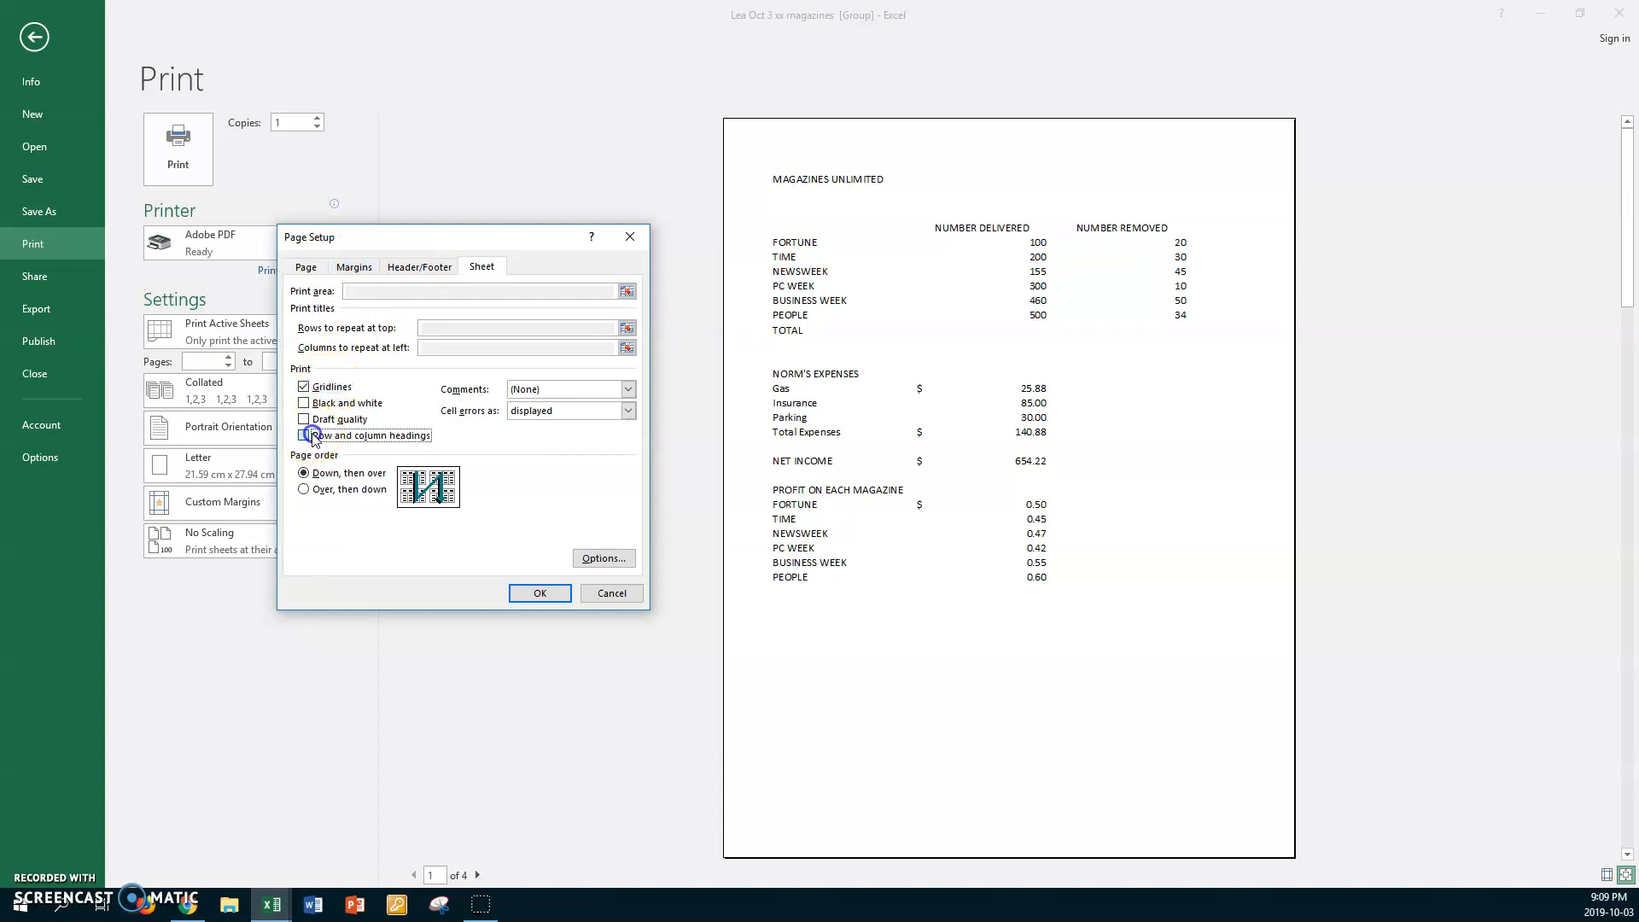
- Enter the author's full name in the left section of a custom header and format it as 20 pt, bold italic, purple
{"action": "left_click", "coordinate": [419, 266]}
{"action": "left_click", "coordinate": [434, 362]}
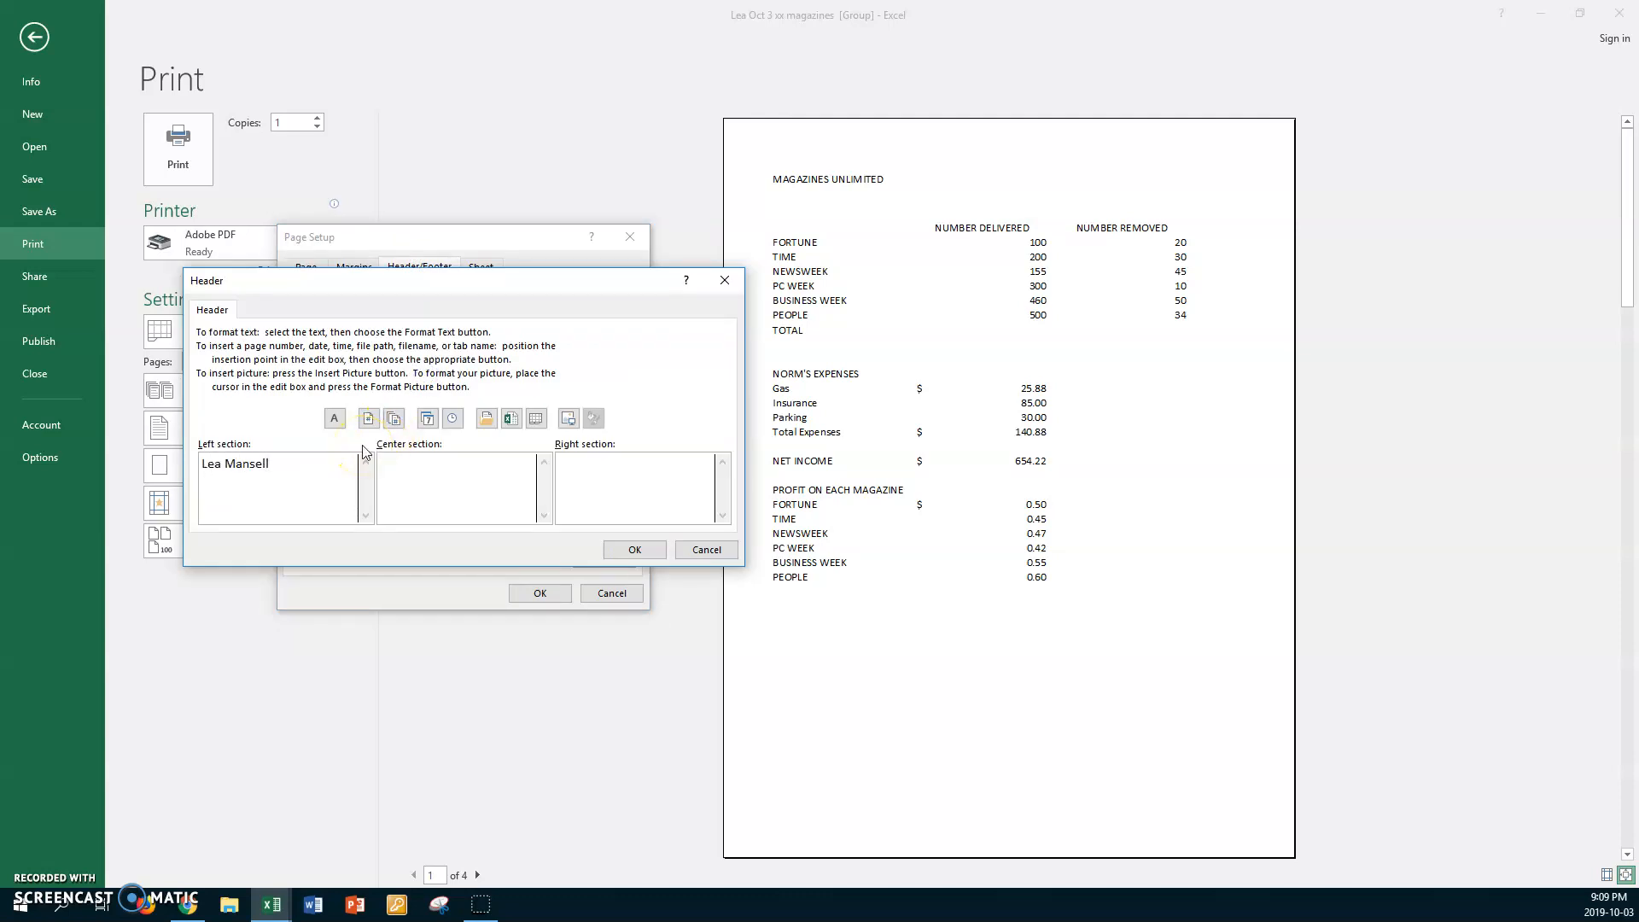
{"action": "key", "text": "ctrl+a"}
{"action": "left_click", "coordinate": [335, 418]}
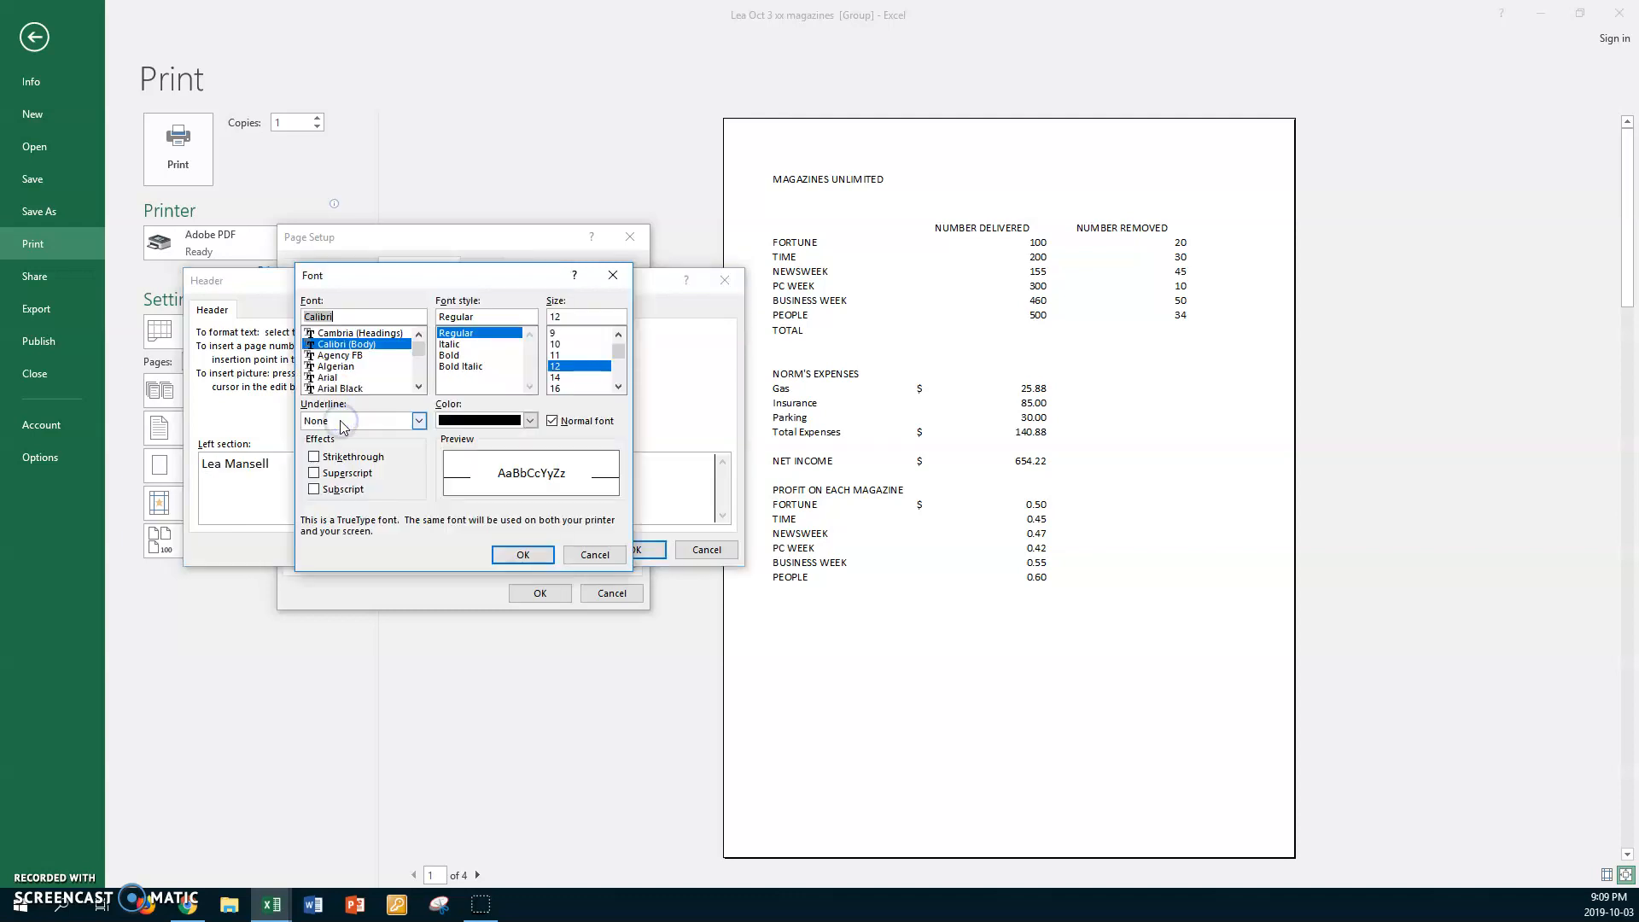
{"action": "left_click", "coordinate": [618, 387]}
{"action": "left_click", "coordinate": [618, 387]}
{"action": "left_click", "coordinate": [618, 387]}
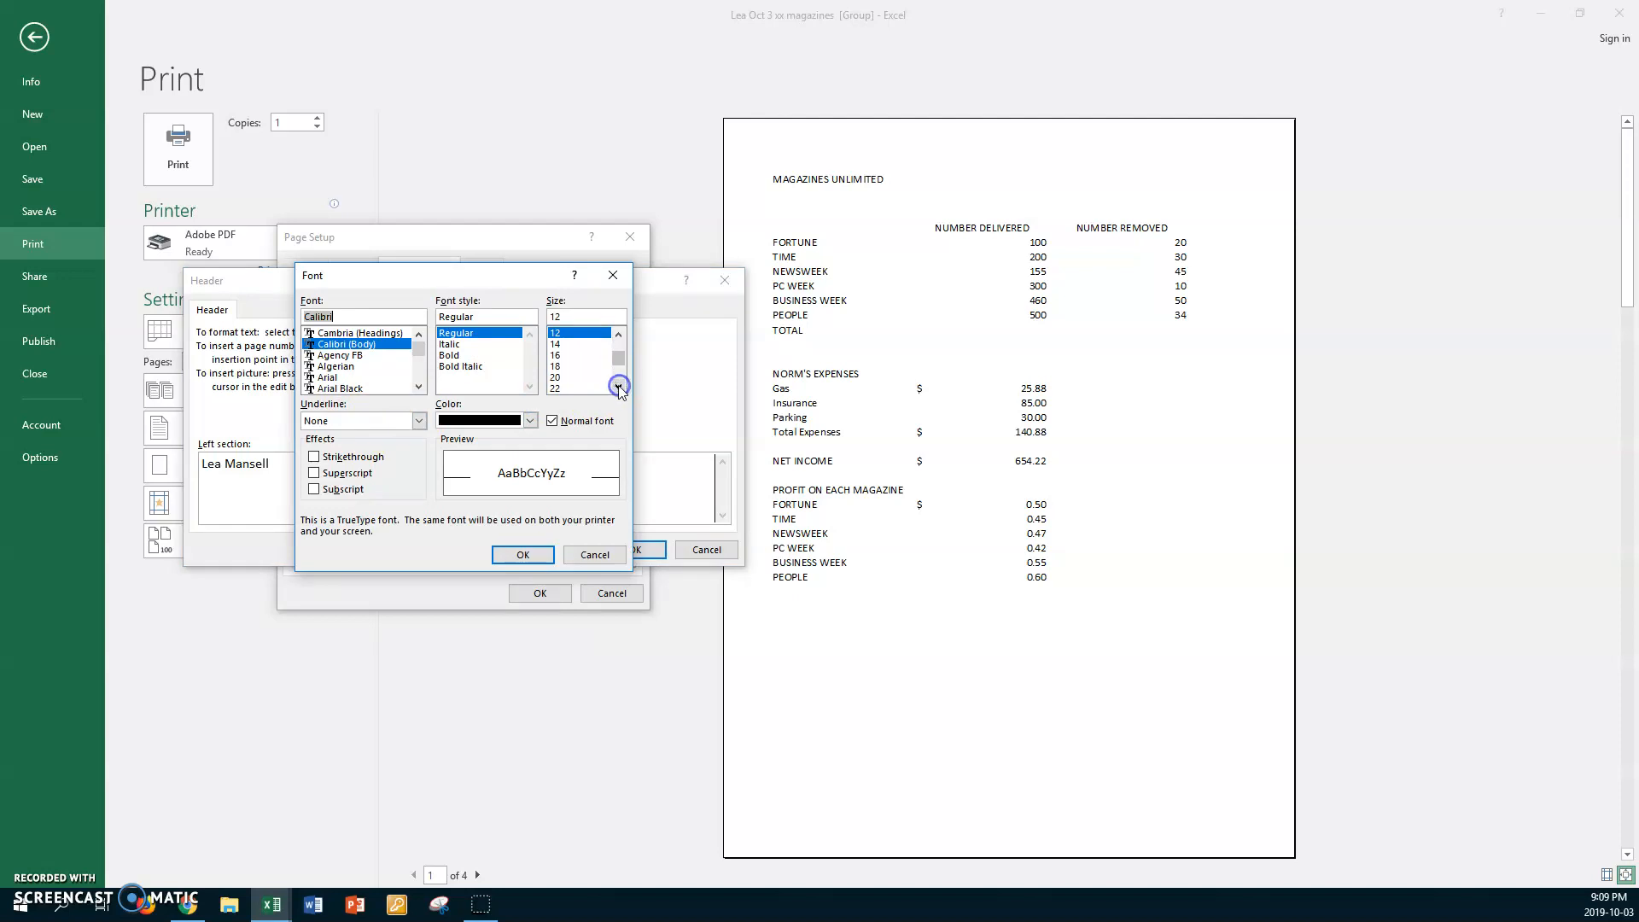
{"action": "left_click", "coordinate": [564, 376]}
{"action": "left_click", "coordinate": [484, 367]}
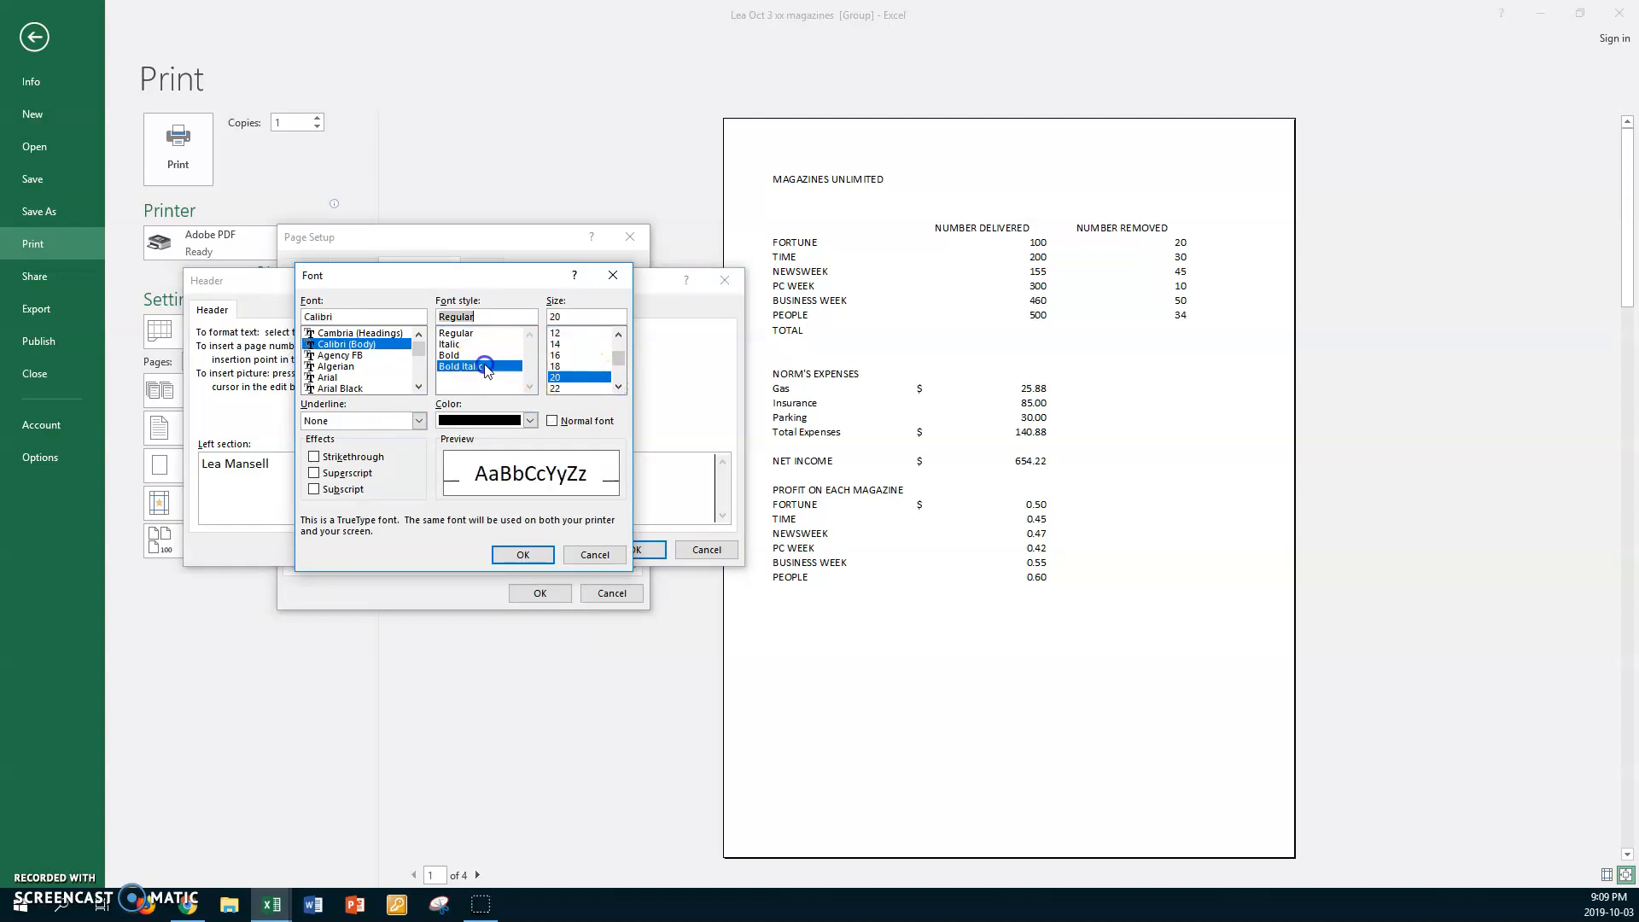
{"action": "left_click", "coordinate": [530, 420]}
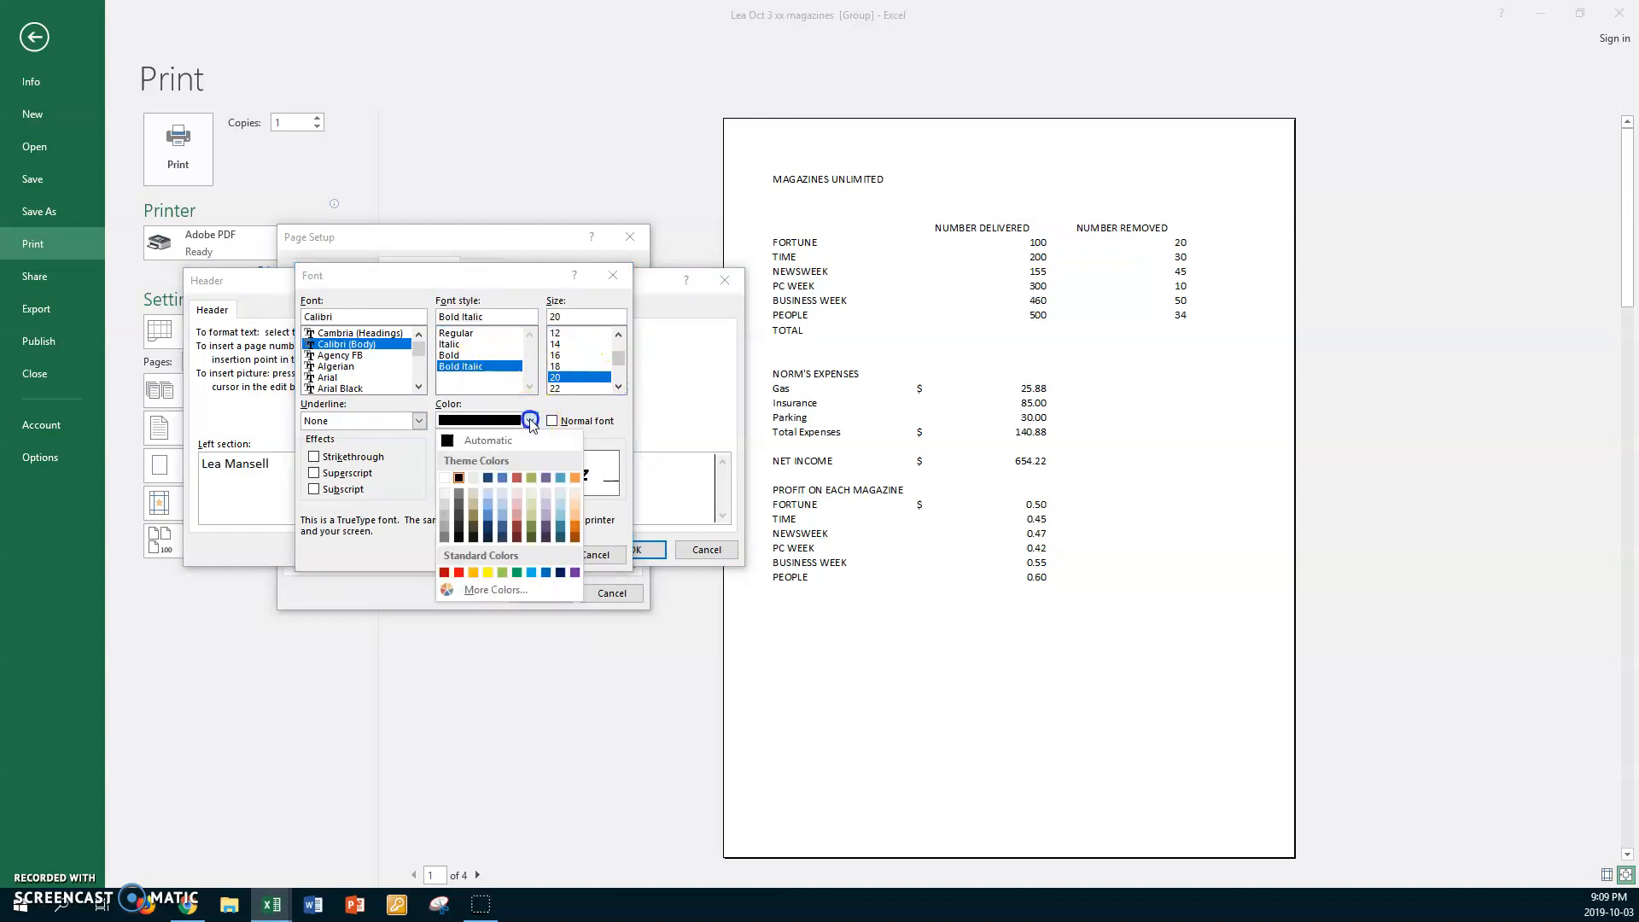
{"action": "left_click", "coordinate": [544, 478]}
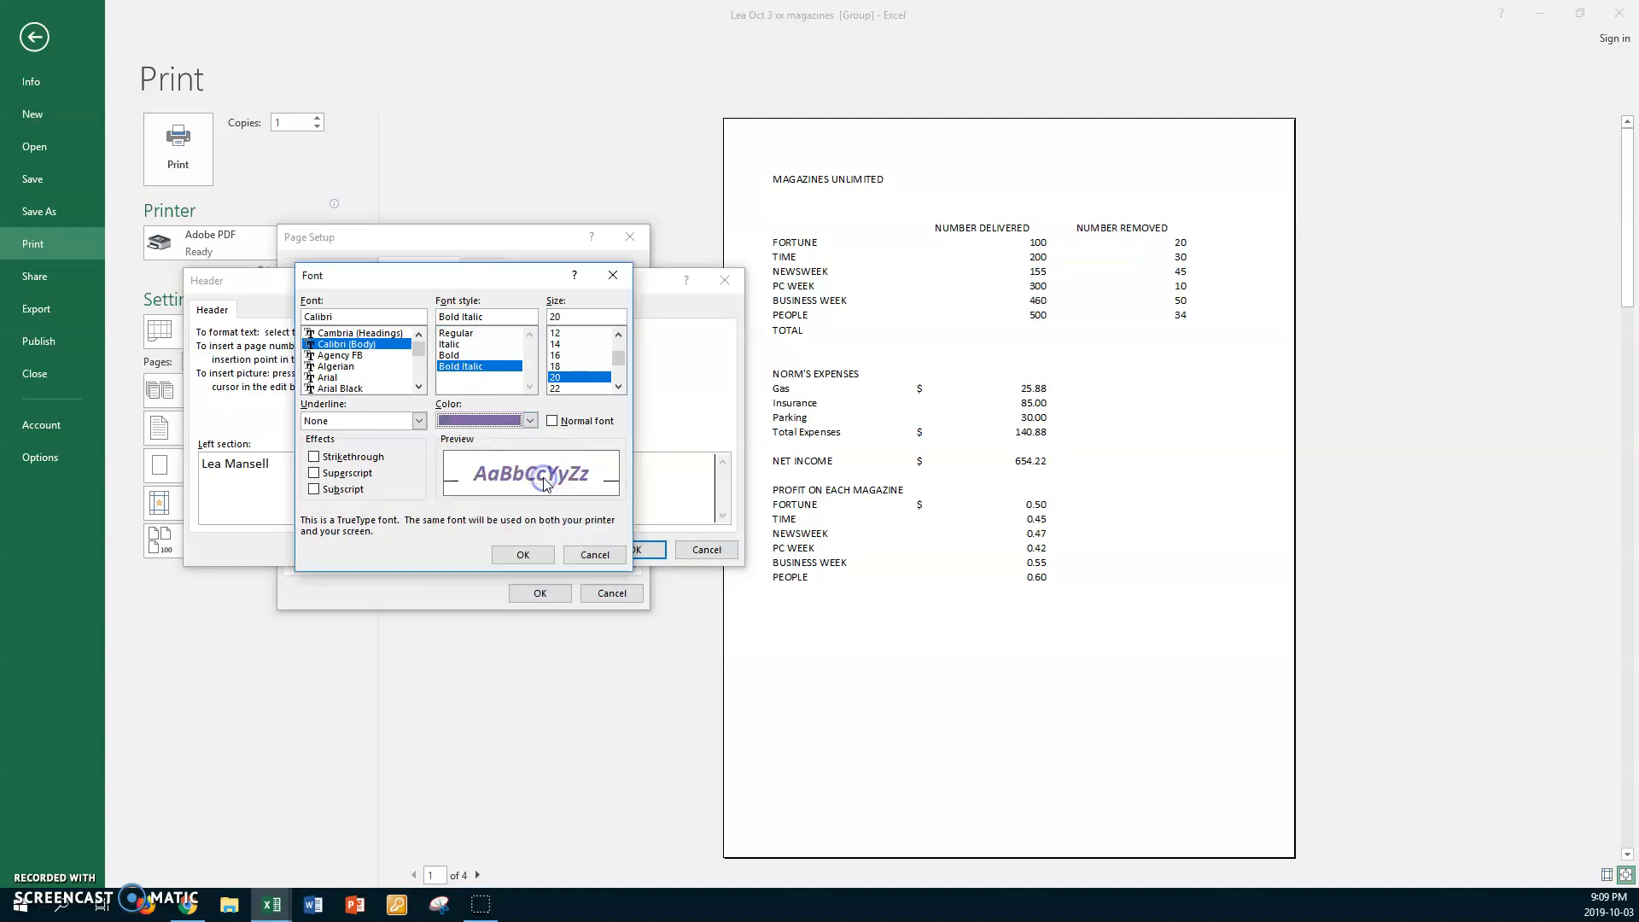
- Change the font of the name in the header to MV Boli and apply the font settings
{"action": "left_click_drag", "start_coordinate": [418, 354], "coordinate": [418, 363]}
{"action": "left_click", "coordinate": [336, 367]}
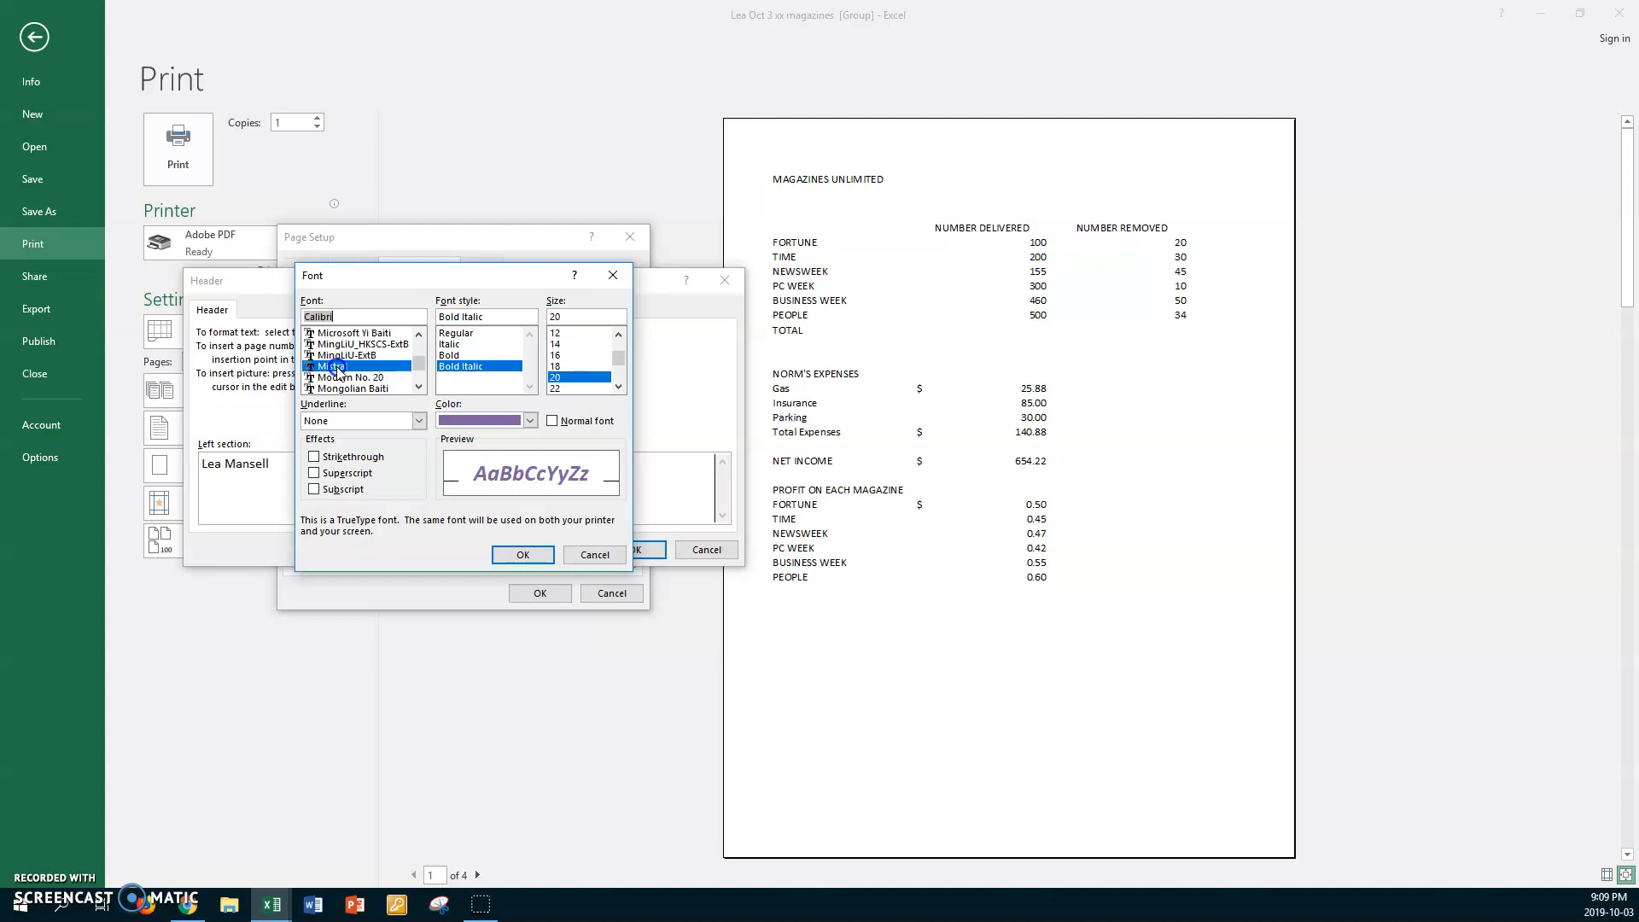
{"action": "key", "text": "Down"}
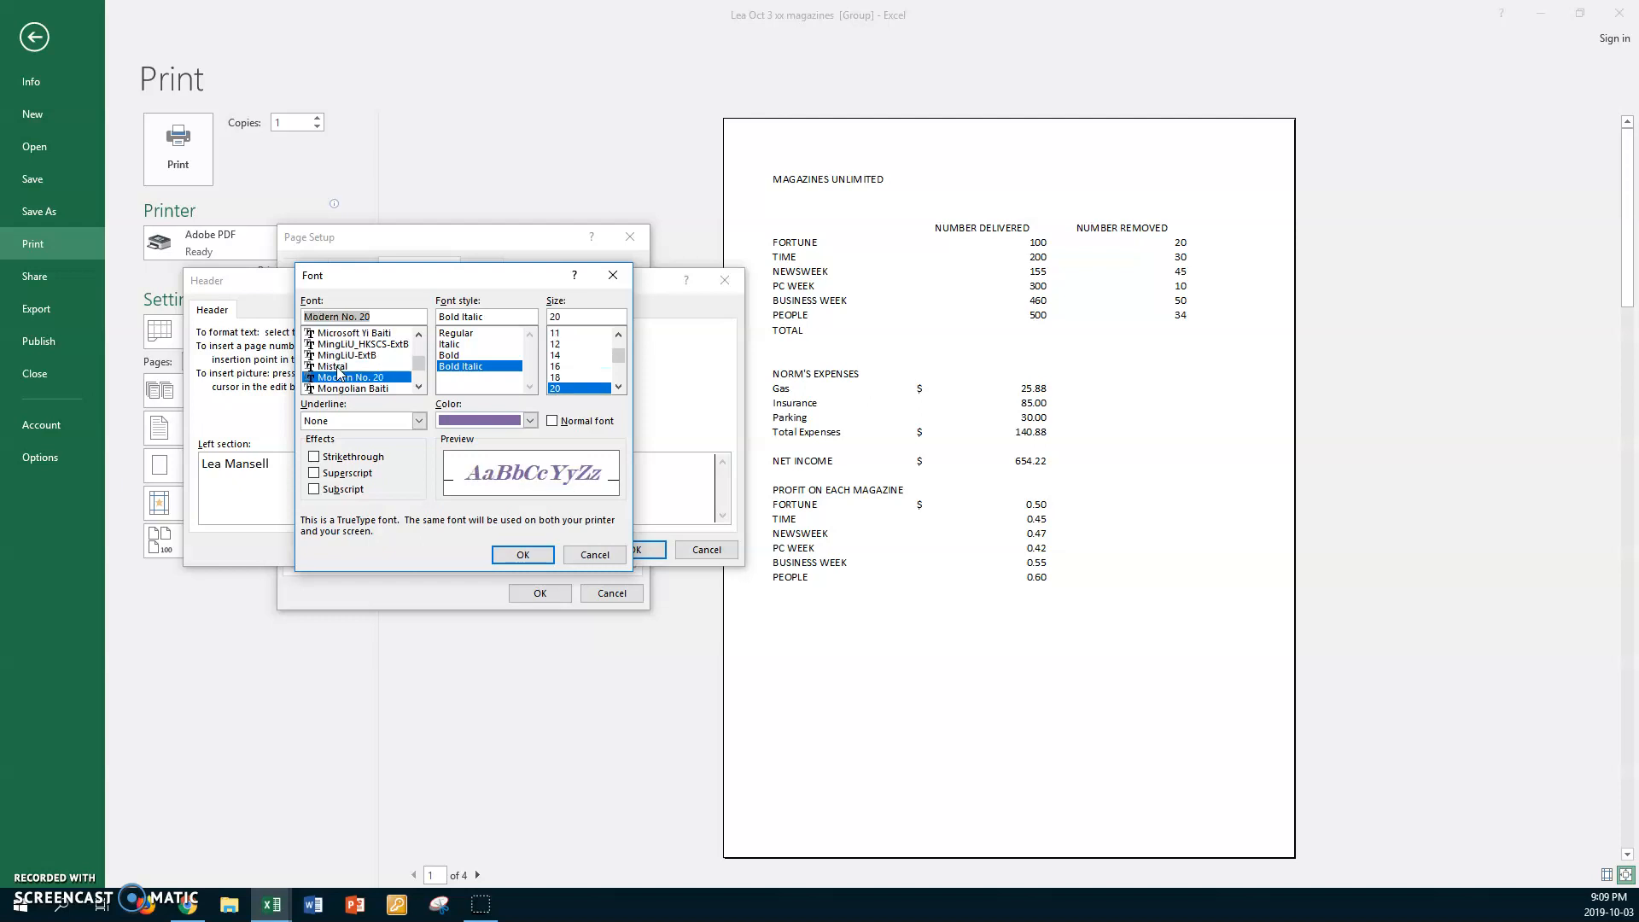
{"action": "key", "text": "Down"}
{"action": "key", "text": "Down"}
{"action": "key", "text": "Down"}
{"action": "key", "text": "Down"}
{"action": "key", "text": "Down"}
{"action": "key", "text": "Down"}
{"action": "key", "text": "Down"}
{"action": "key", "text": "Down"}
{"action": "key", "text": "Down"}
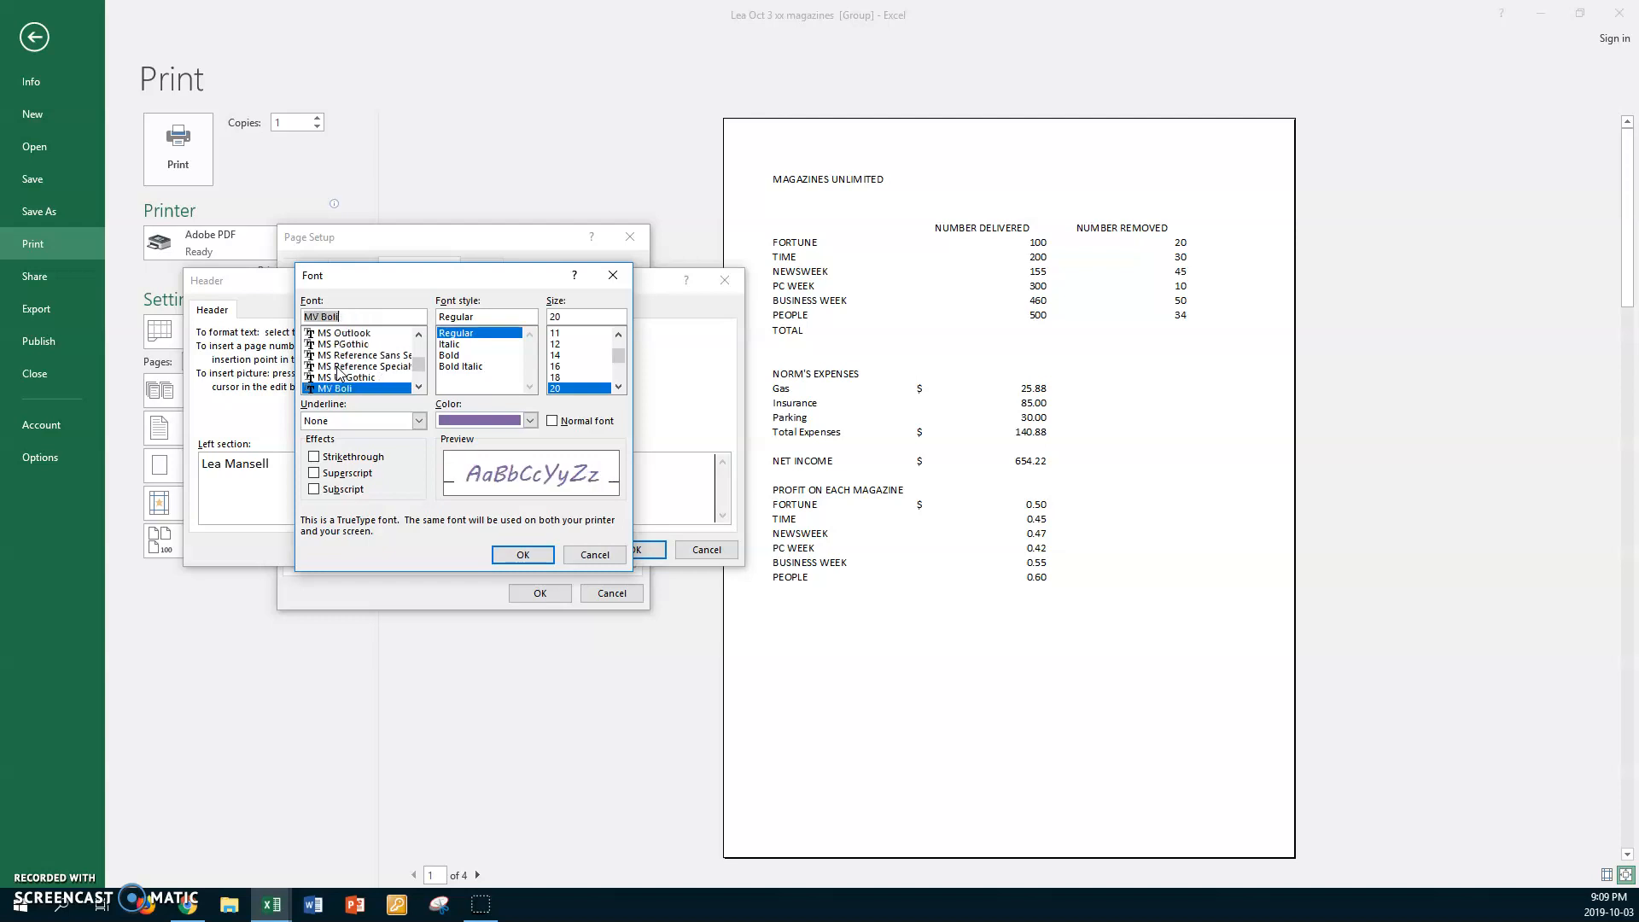
{"action": "scroll", "coordinate": [338, 373], "scroll_direction": "up", "scroll_amount": 1}
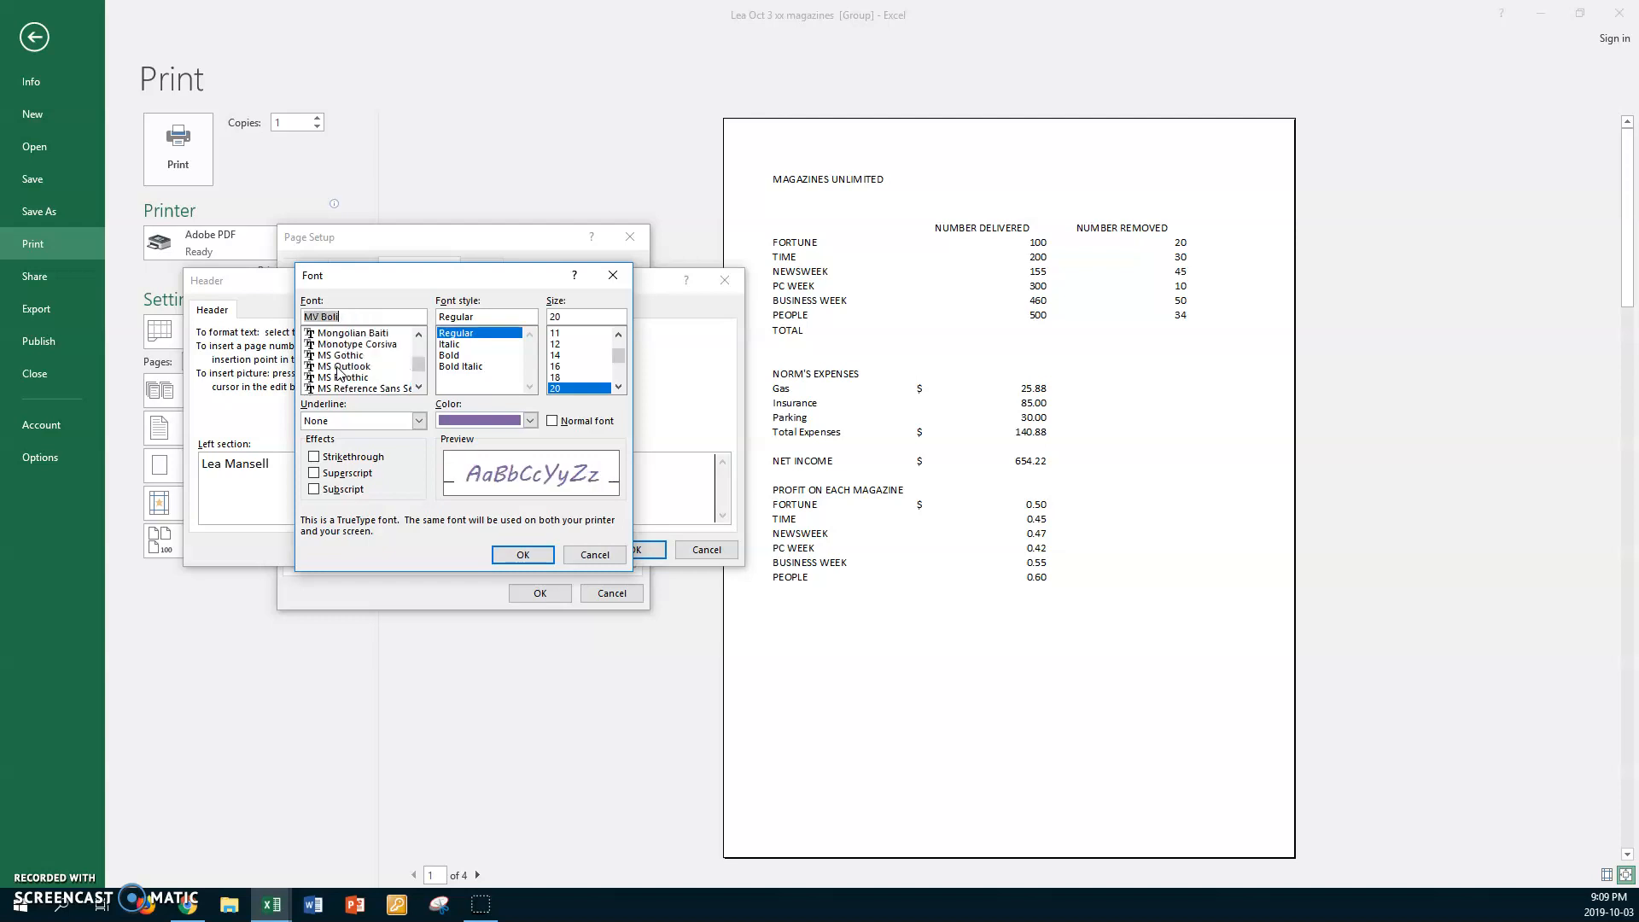
{"action": "left_click", "coordinate": [512, 555]}
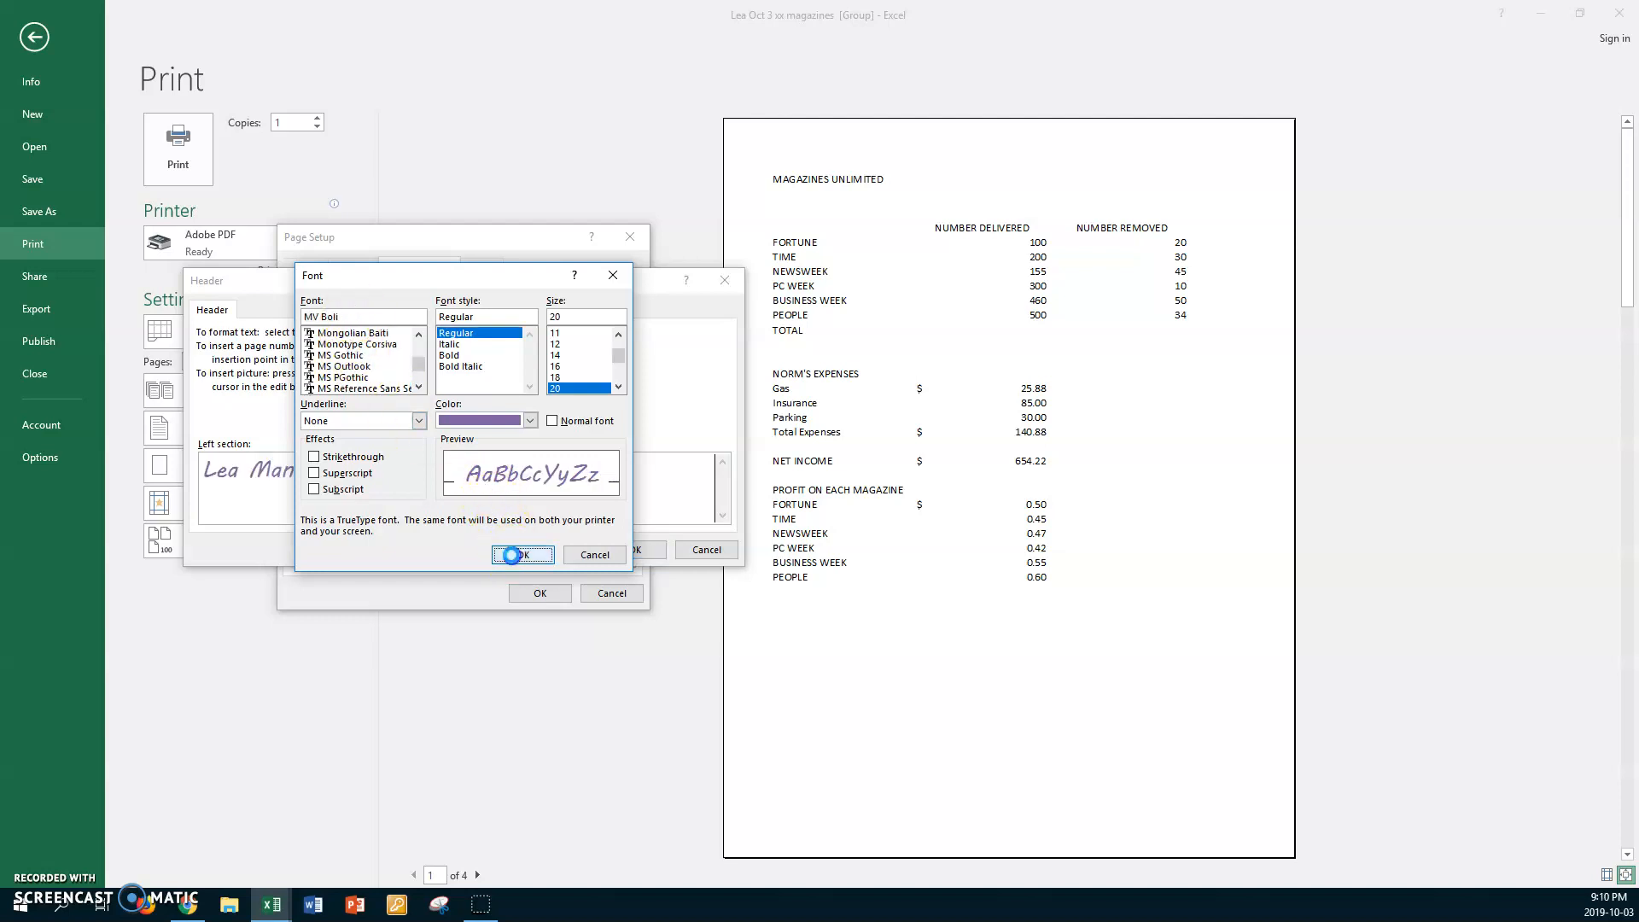
- Insert the date with the time below it in the header's center section and the sheet name in its right section
{"action": "left_click", "coordinate": [453, 468]}
{"action": "left_click", "coordinate": [427, 419]}
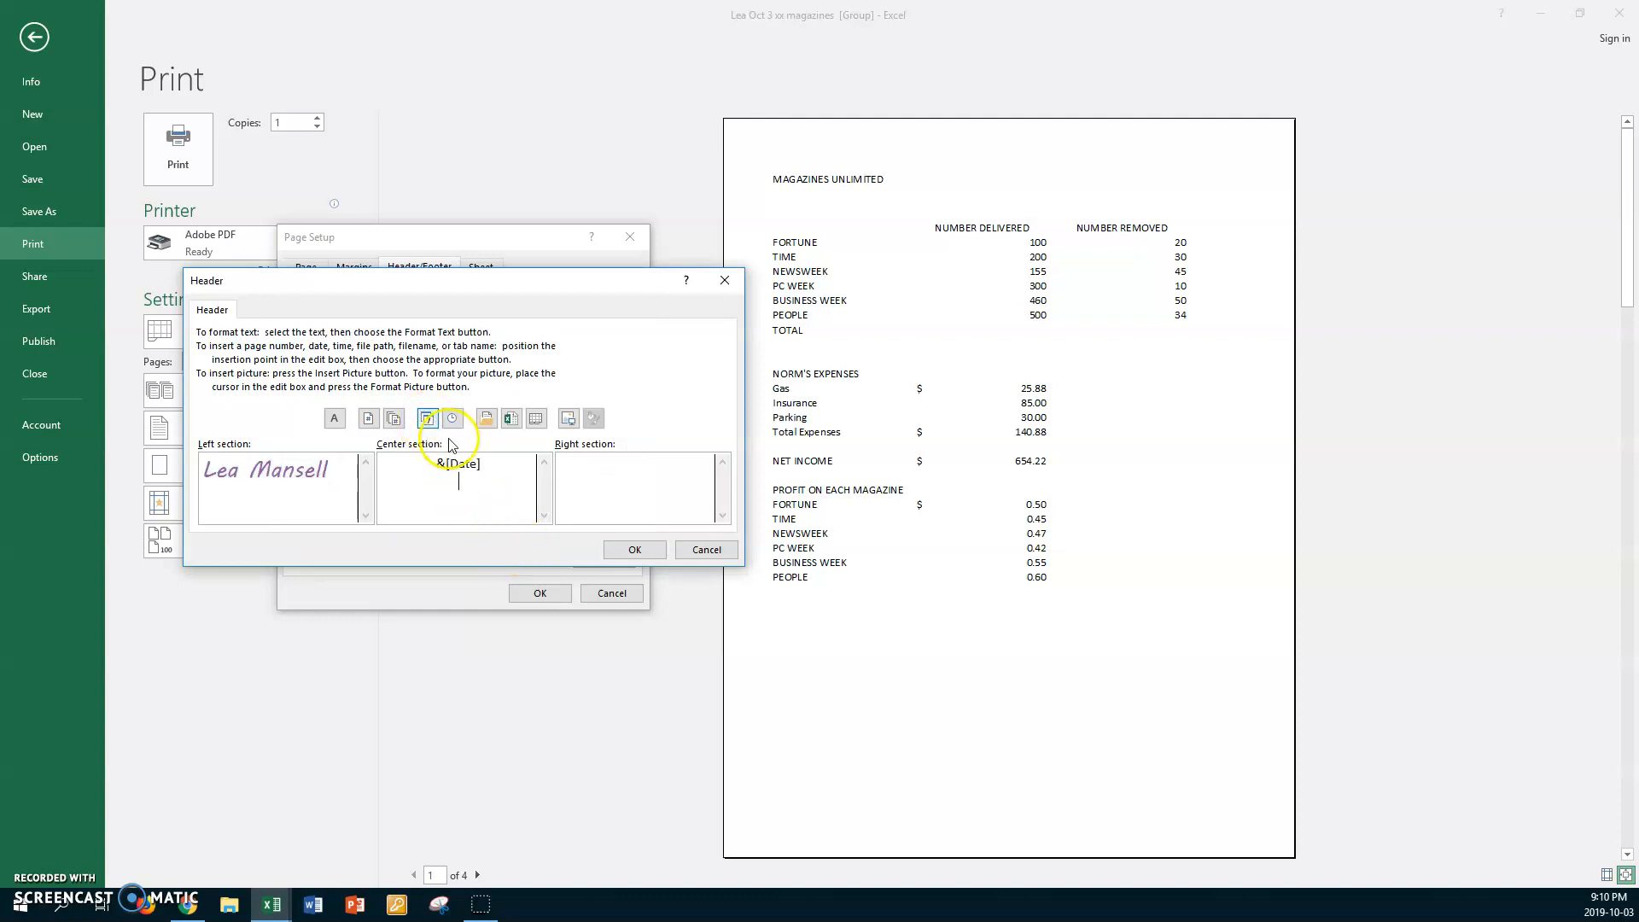
{"action": "left_click", "coordinate": [452, 418]}
{"action": "left_click", "coordinate": [624, 489]}
{"action": "left_click", "coordinate": [536, 418]}
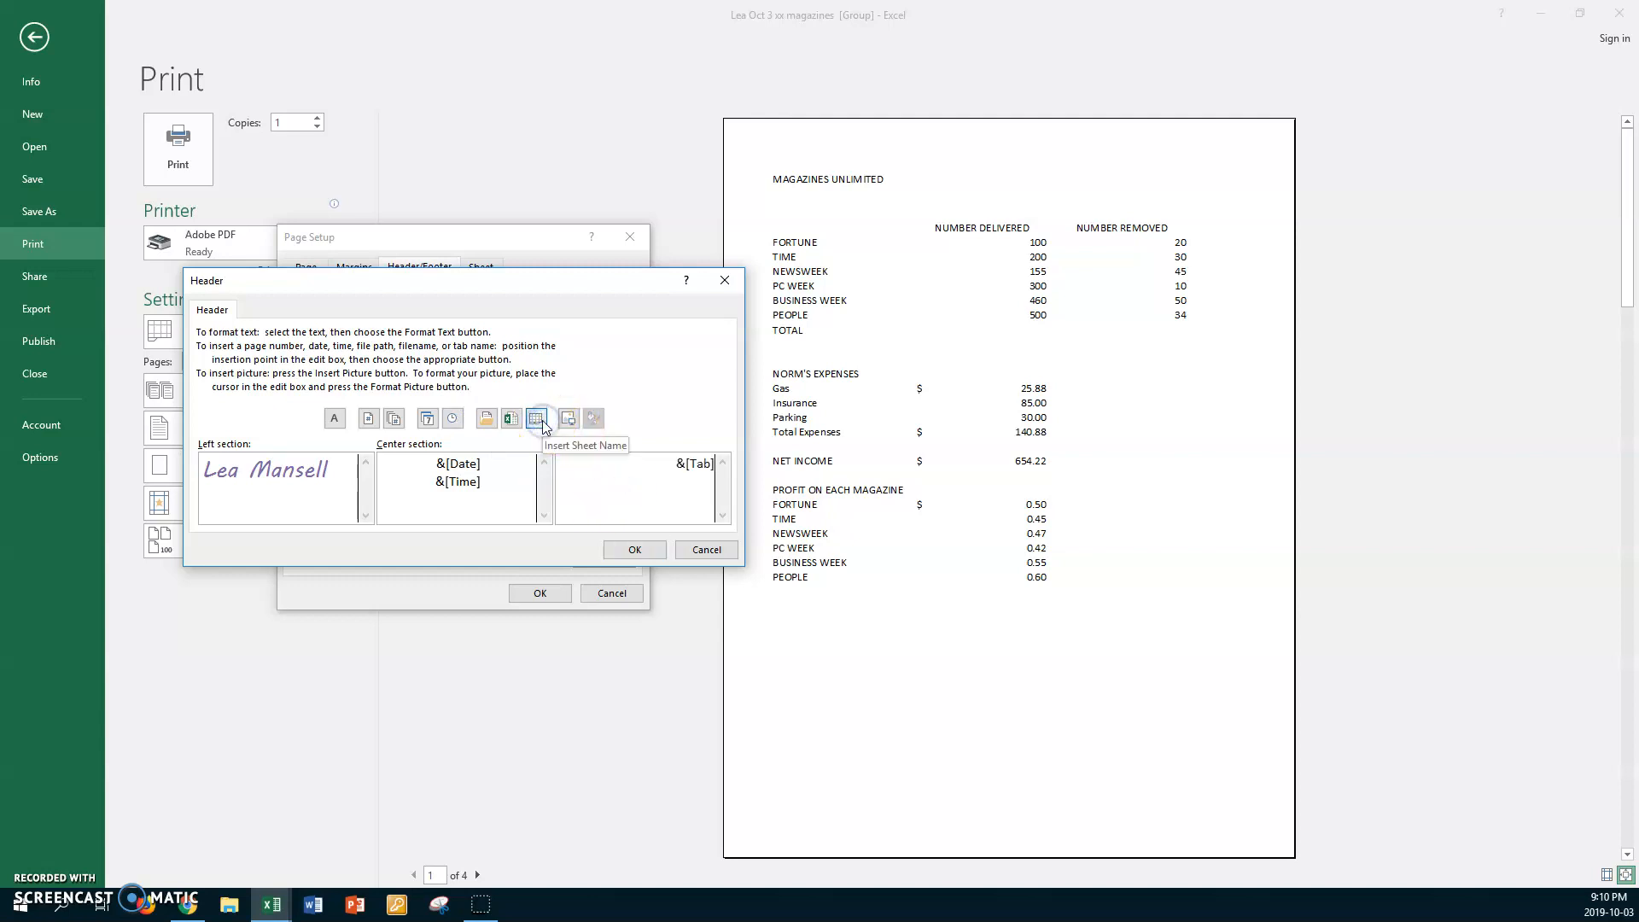
- Add the page number, "of" and the total number of pages below the sheet name in the header's right section, and apply the header
{"action": "key", "text": "Return"}
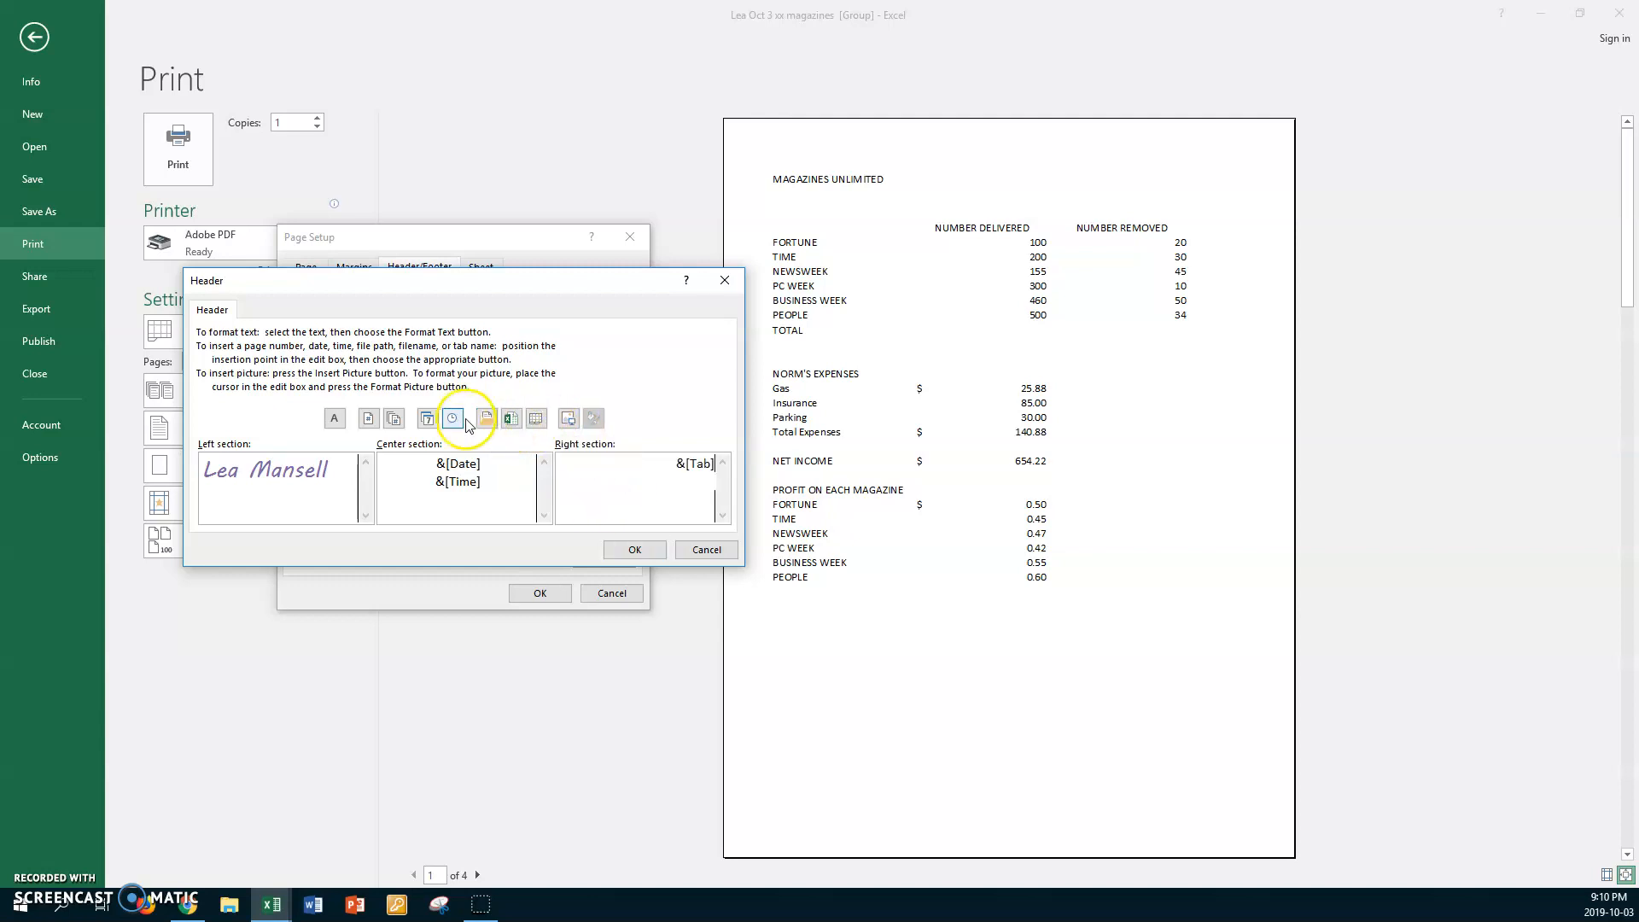
{"action": "left_click", "coordinate": [369, 418]}
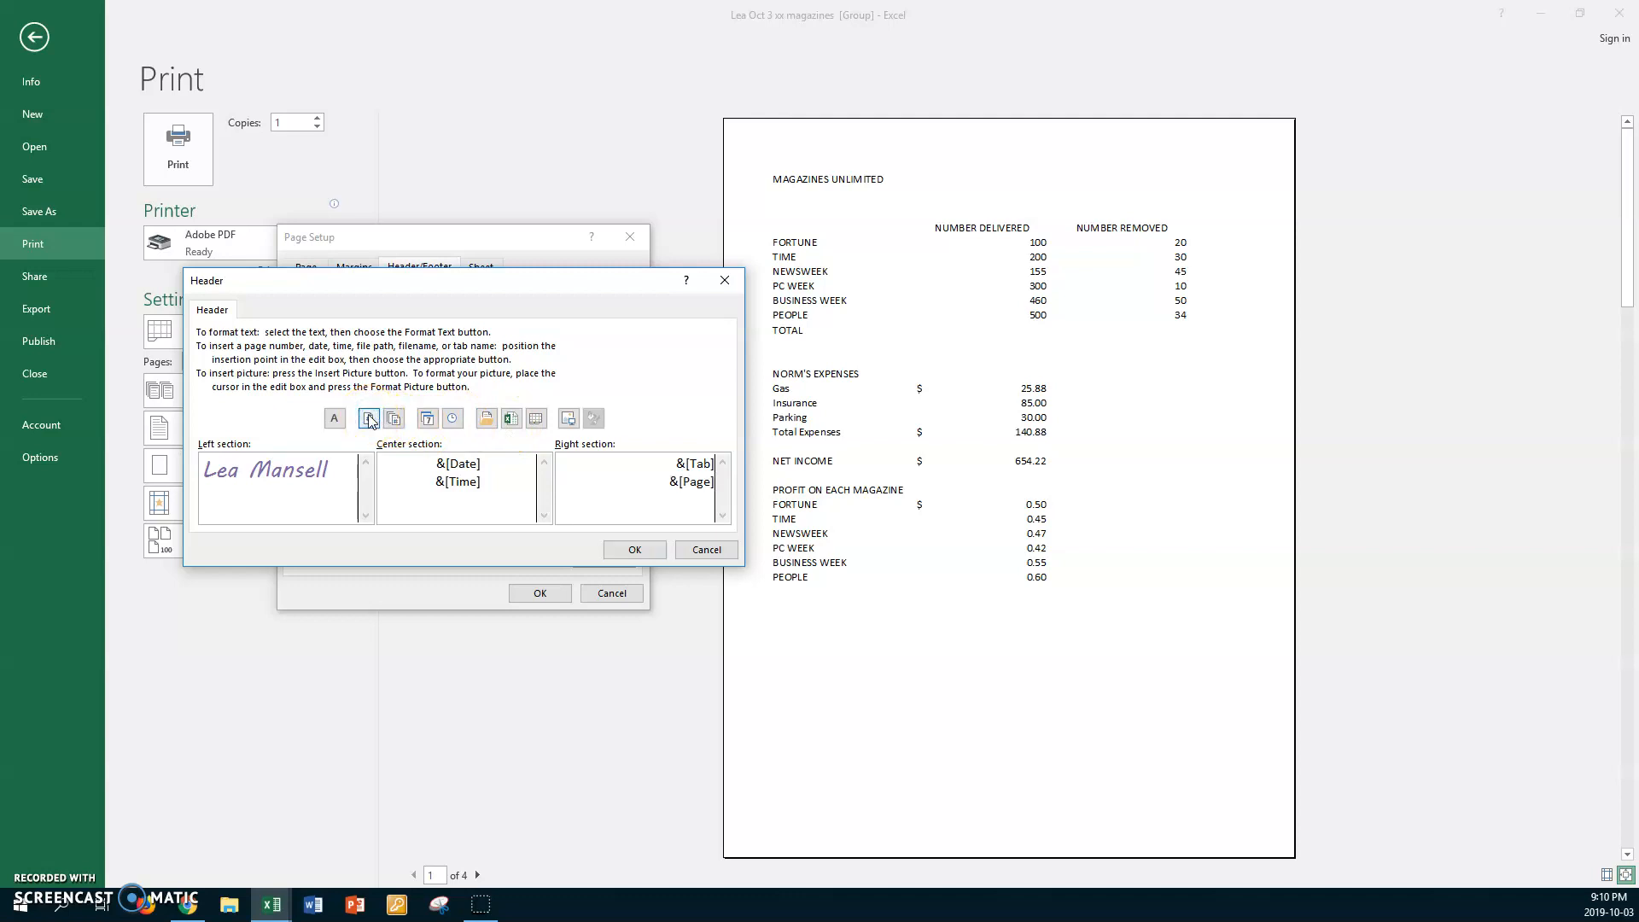
{"action": "type", "text": "of"}
{"action": "left_click", "coordinate": [394, 419]}
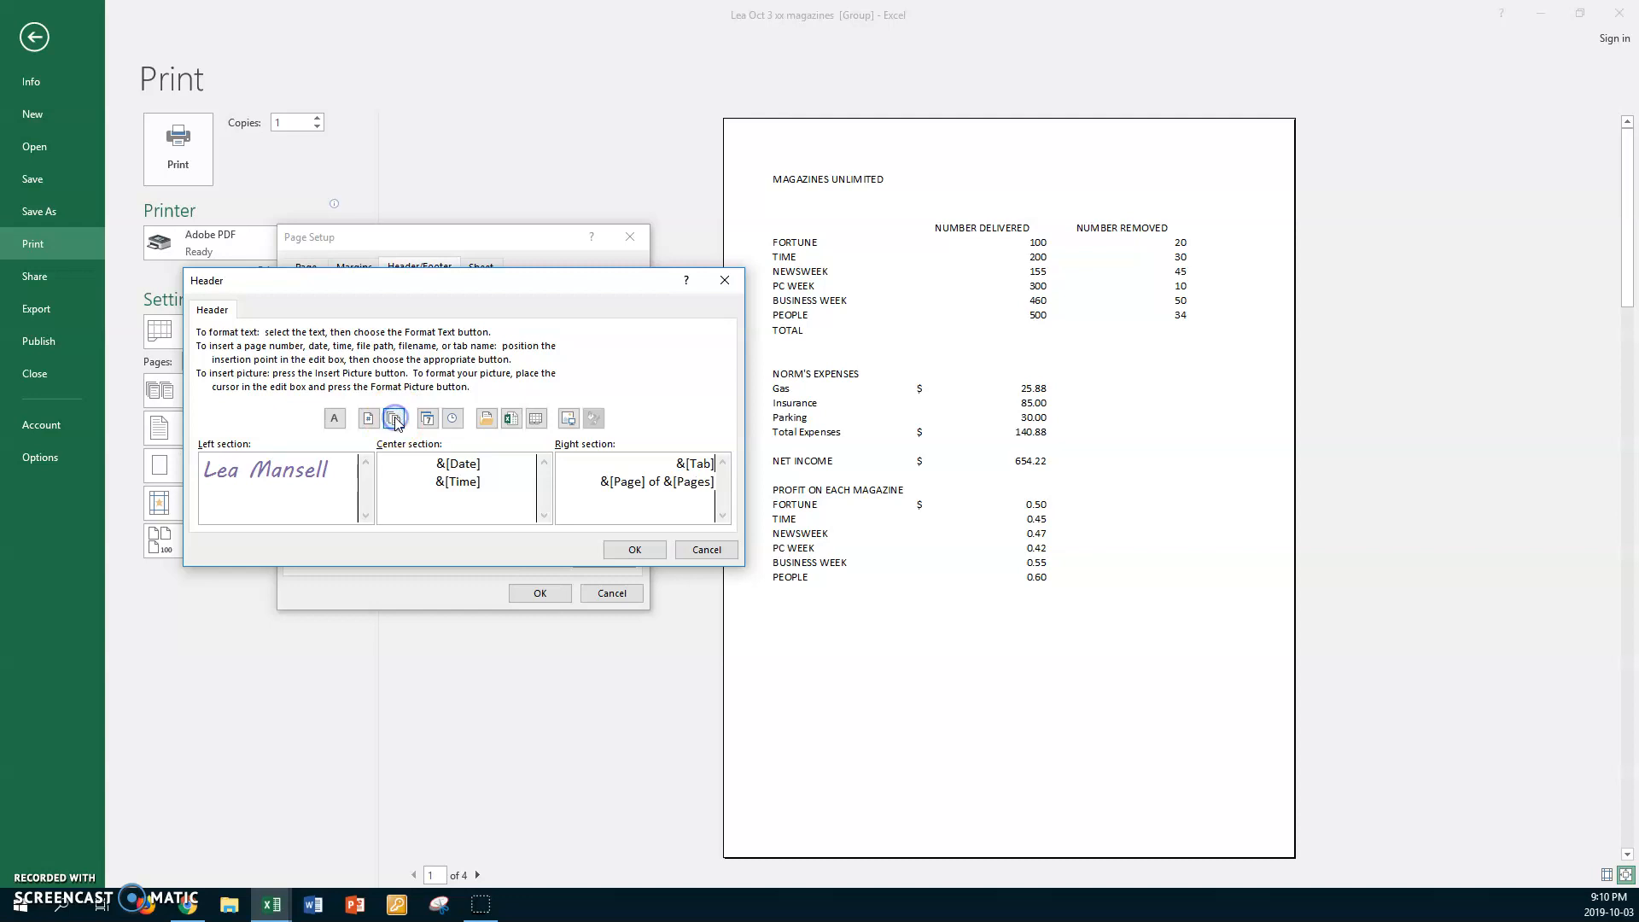
{"action": "left_click", "coordinate": [633, 551]}
- Create a custom footer with the file path in its left section
{"action": "left_click", "coordinate": [535, 381]}
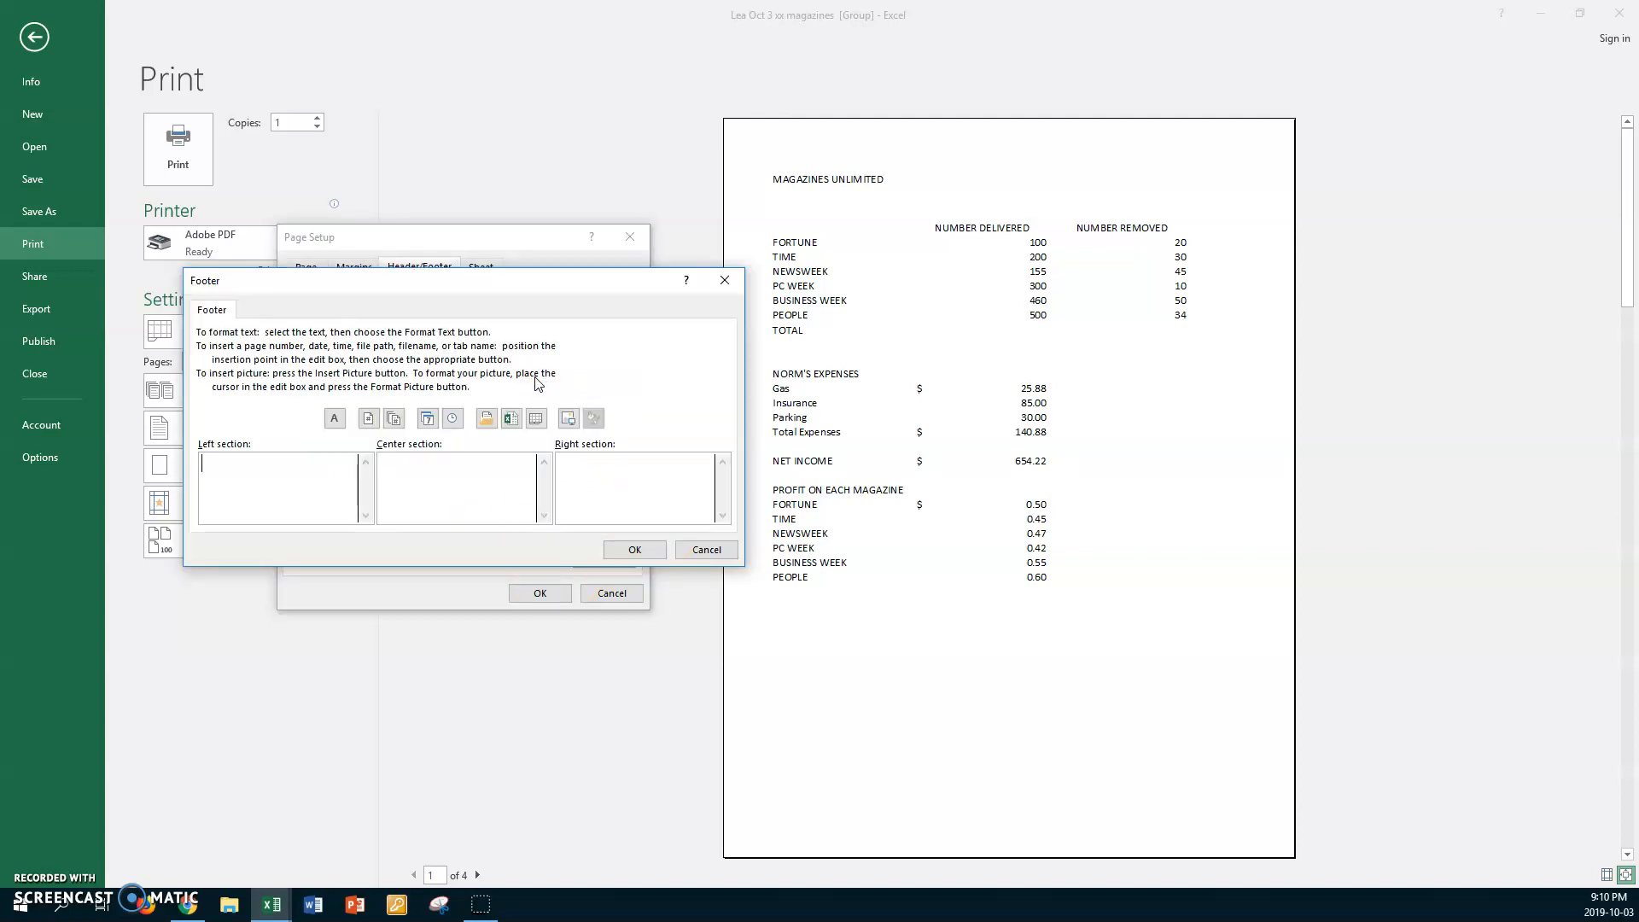
{"action": "left_click", "coordinate": [282, 472]}
{"action": "left_click", "coordinate": [484, 418]}
- Insert a picture found with a Bing image search for "magazines" into the footer's right section
{"action": "left_click", "coordinate": [568, 418]}
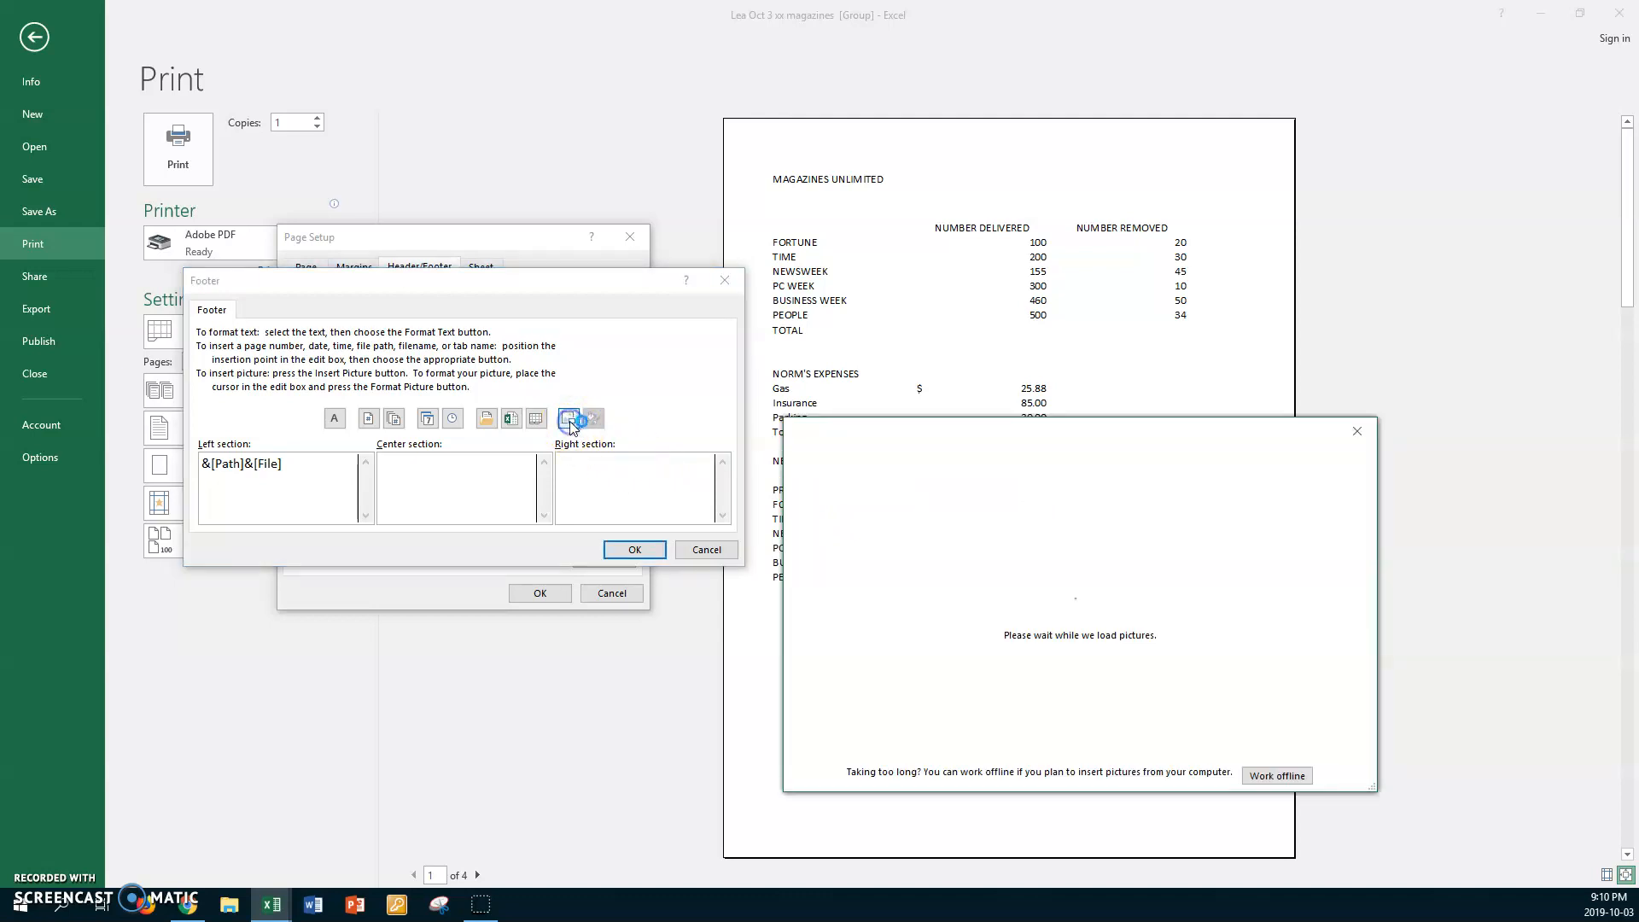
{"action": "left_click", "coordinate": [1150, 567]}
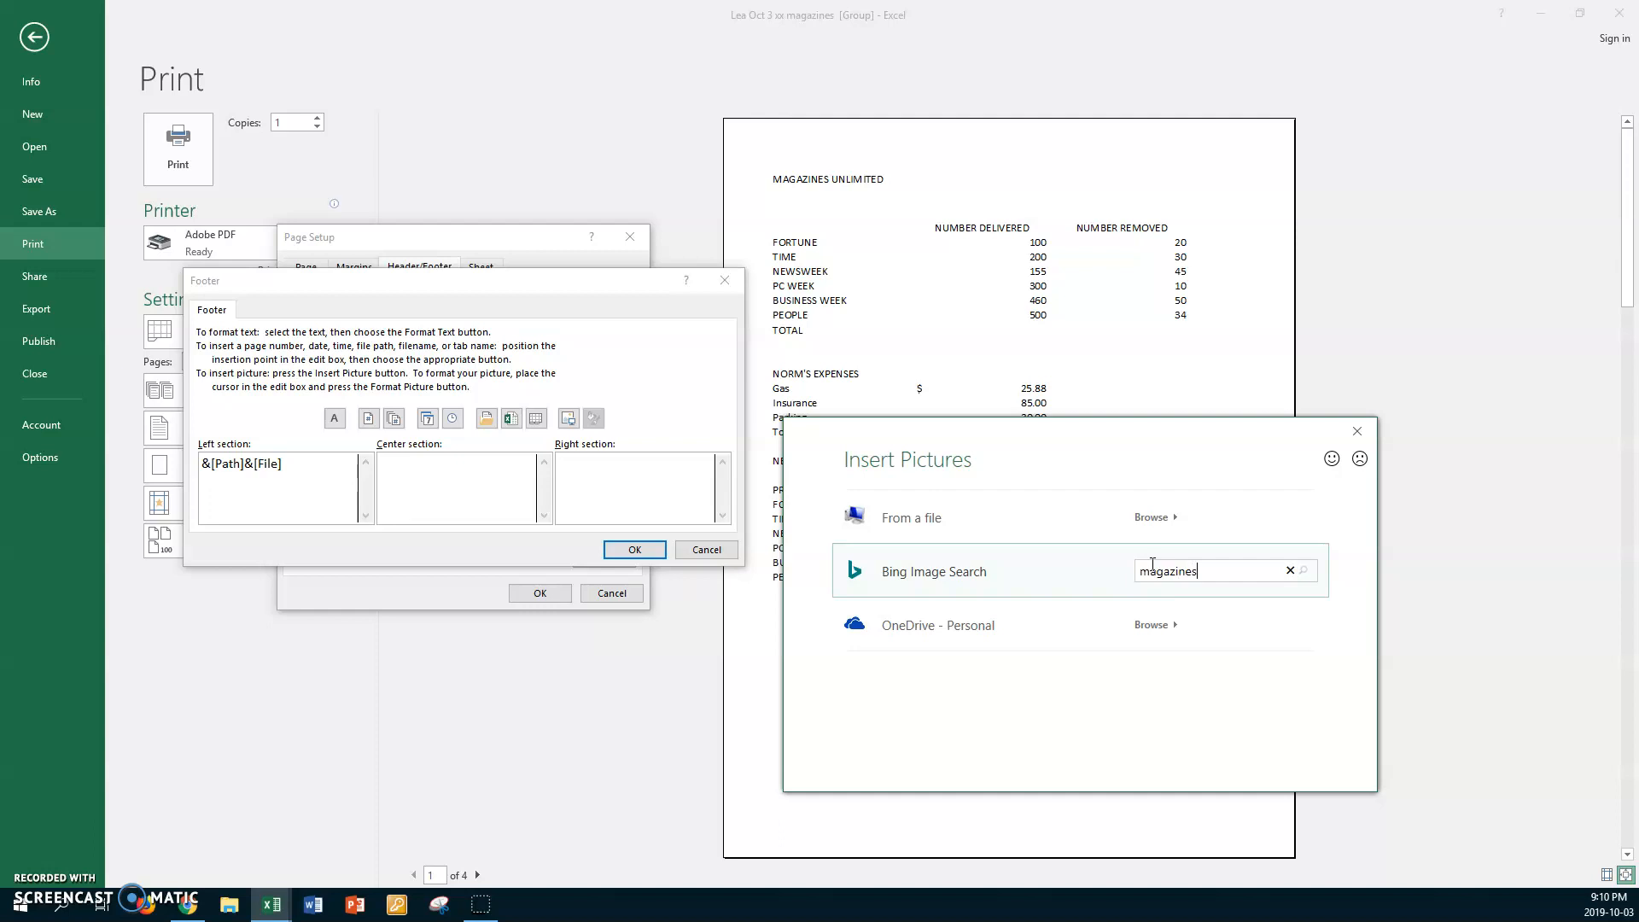
{"action": "key", "text": "Return"}
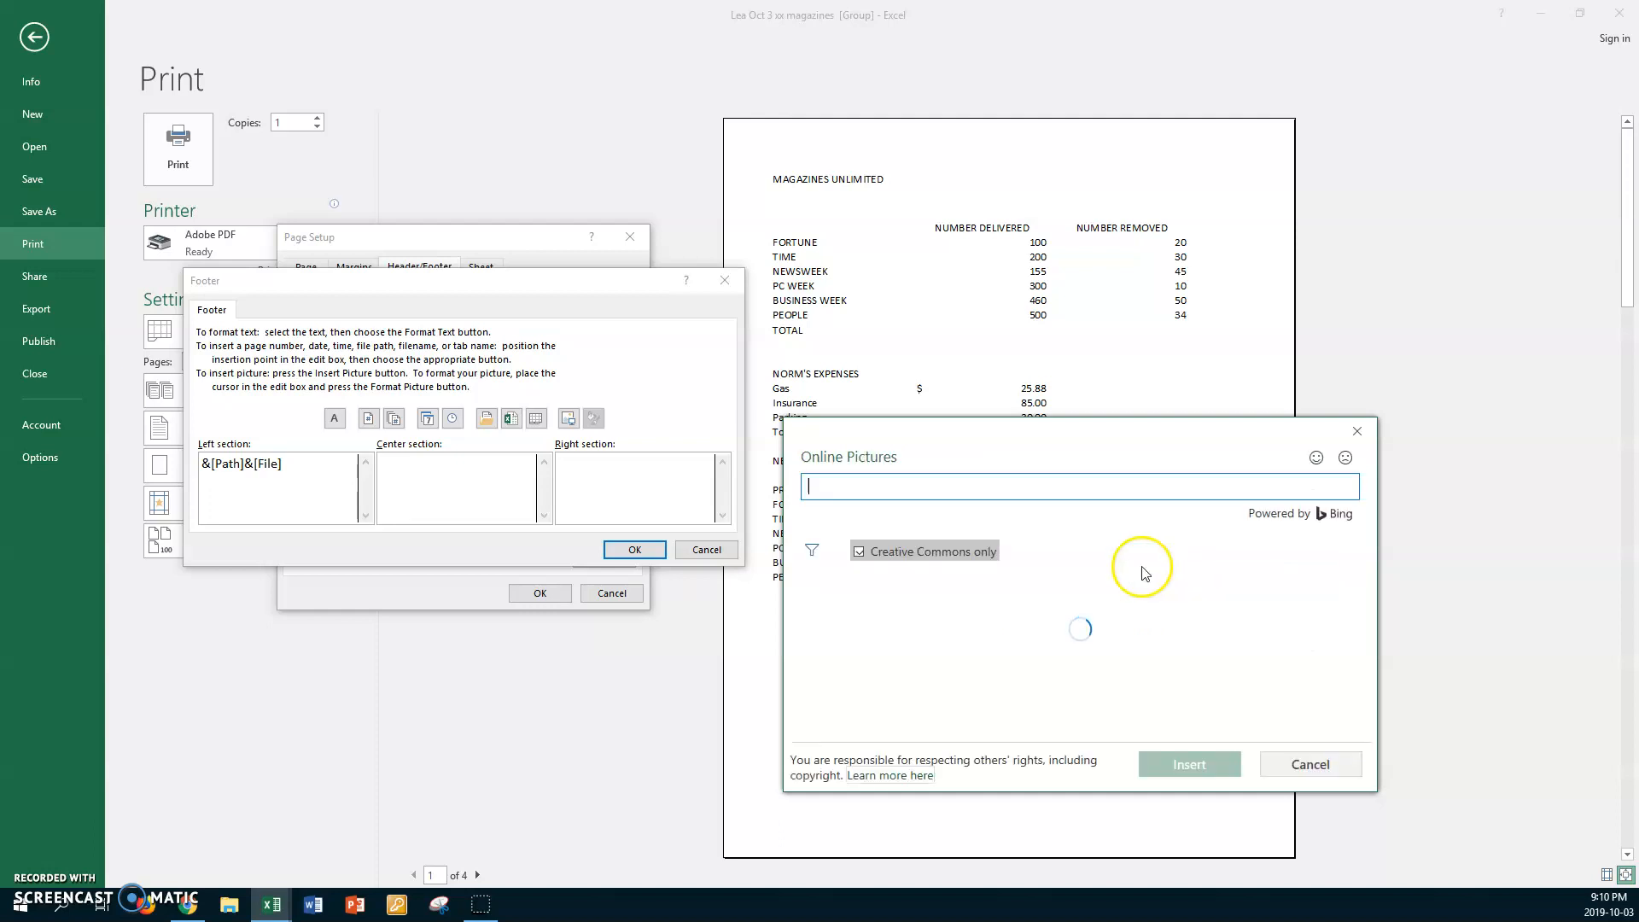
{"action": "left_click", "coordinate": [1145, 633]}
{"action": "left_click", "coordinate": [1176, 764]}
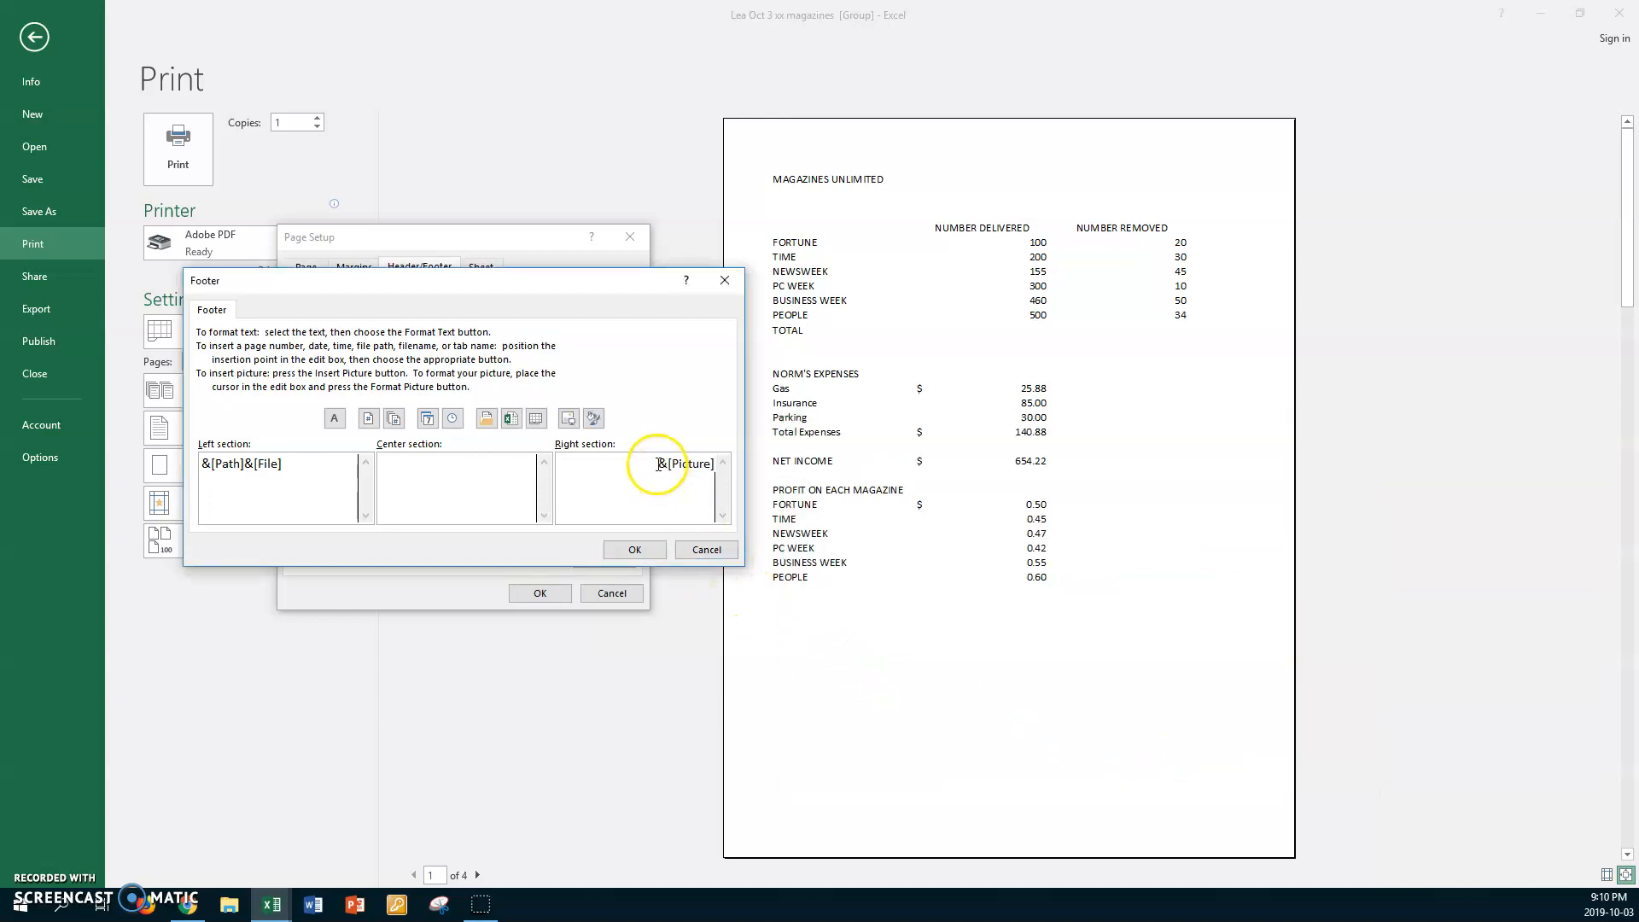
- Scale the footer picture to 104% and apply the footer and page setup
{"action": "triple_click", "coordinate": [700, 462]}
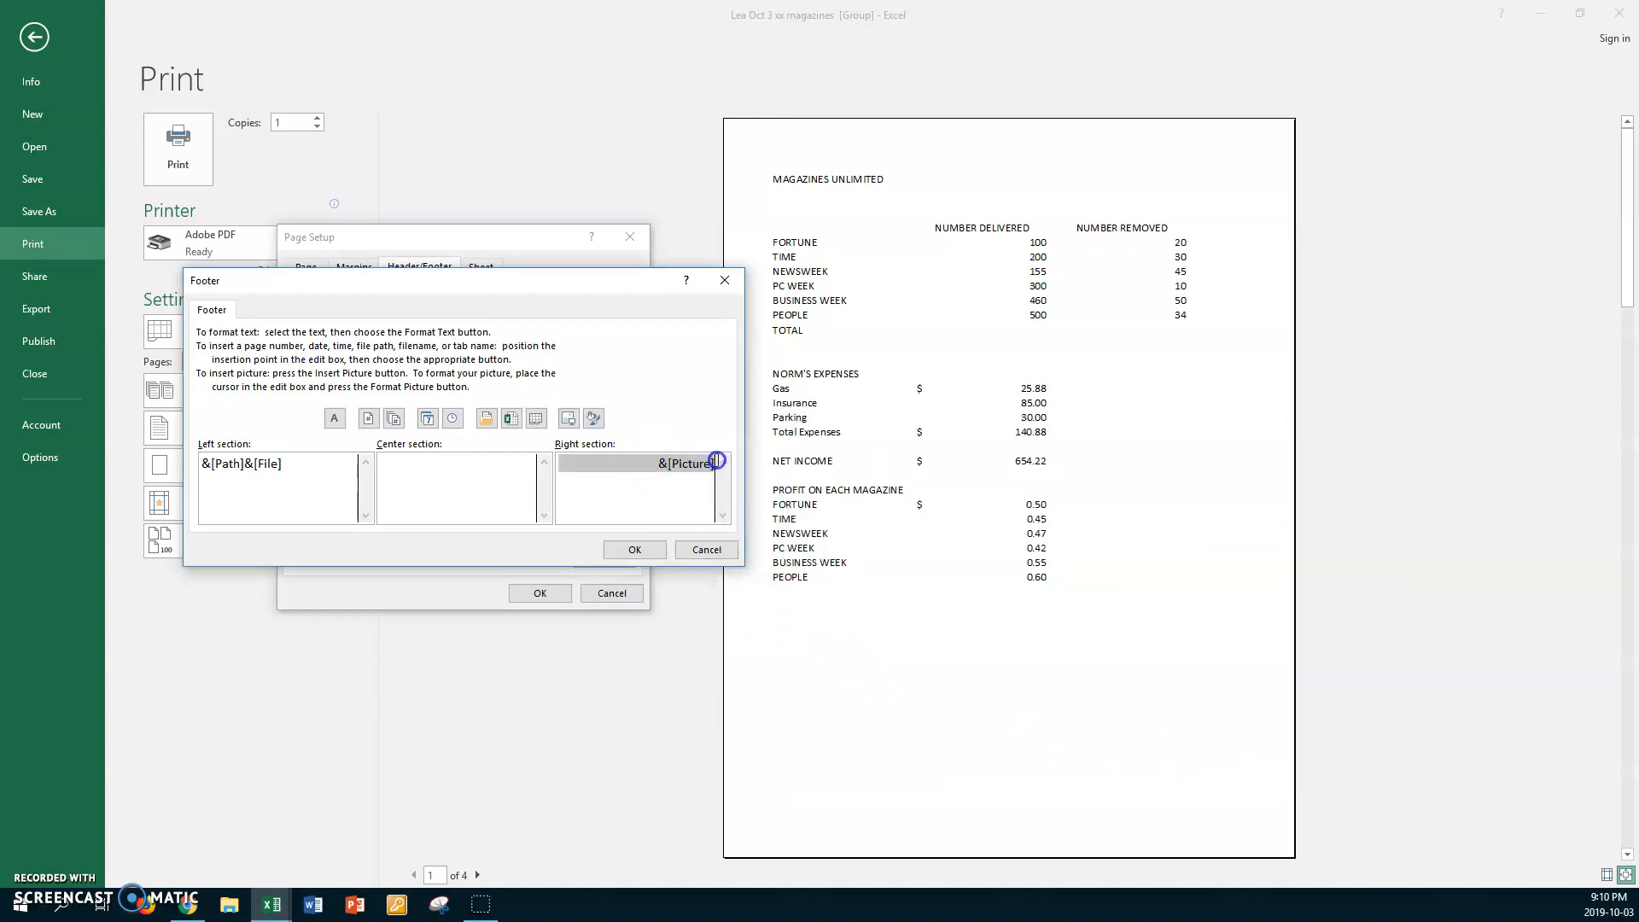
{"action": "left_click", "coordinate": [593, 418]}
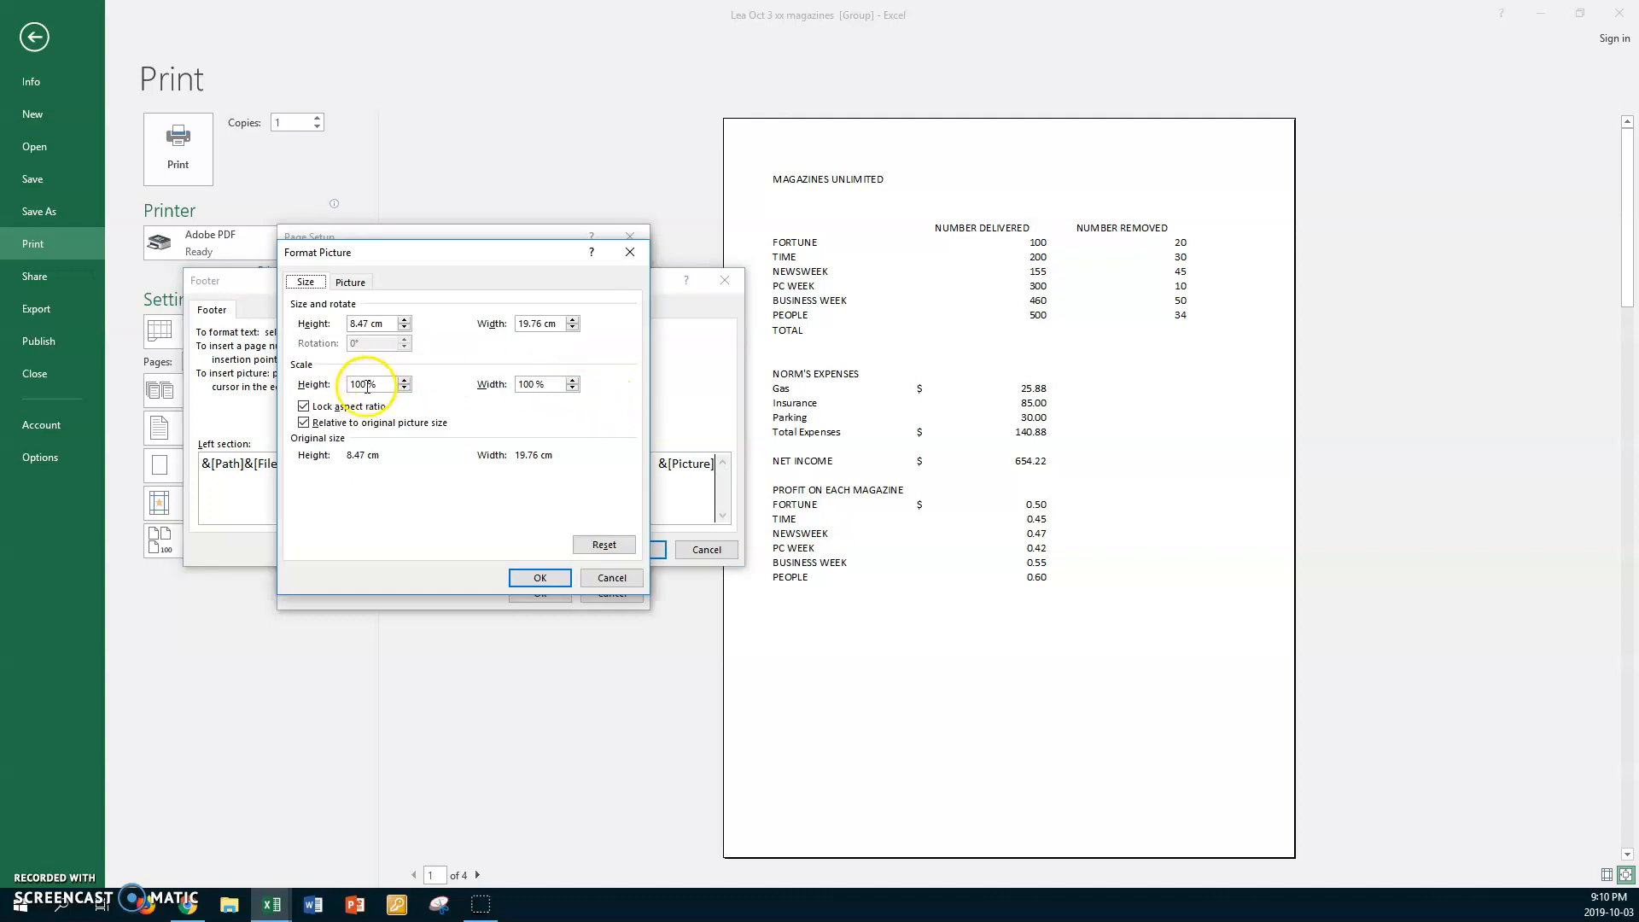
{"action": "left_click_drag", "start_coordinate": [360, 382], "coordinate": [282, 392]}
{"action": "key", "text": "Return"}
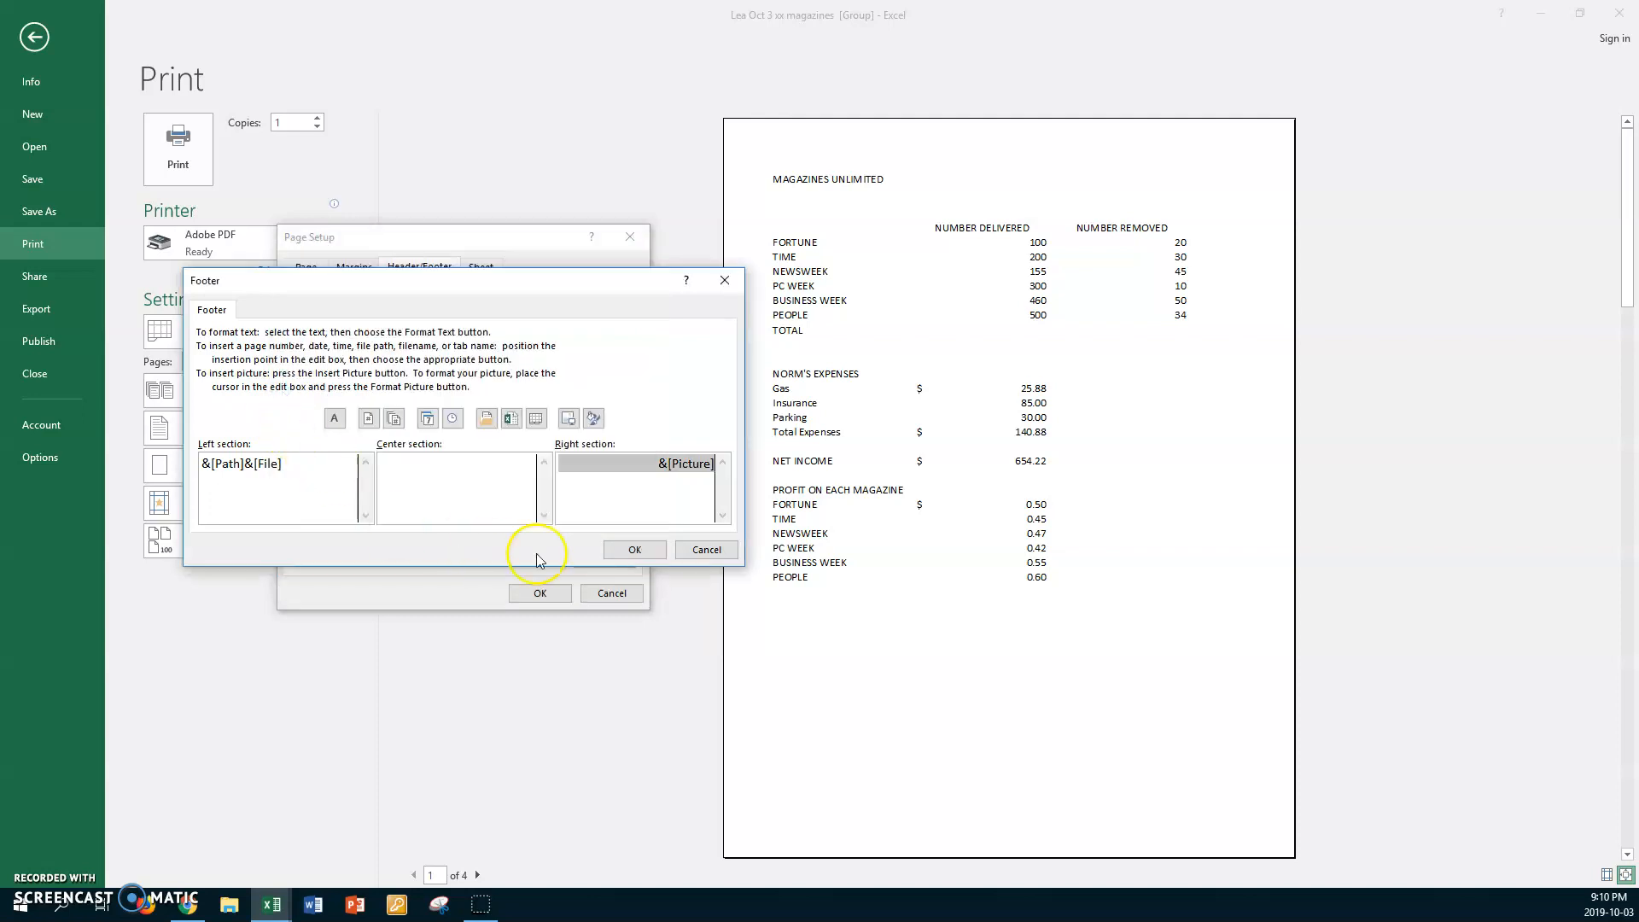
{"action": "left_click", "coordinate": [634, 550]}
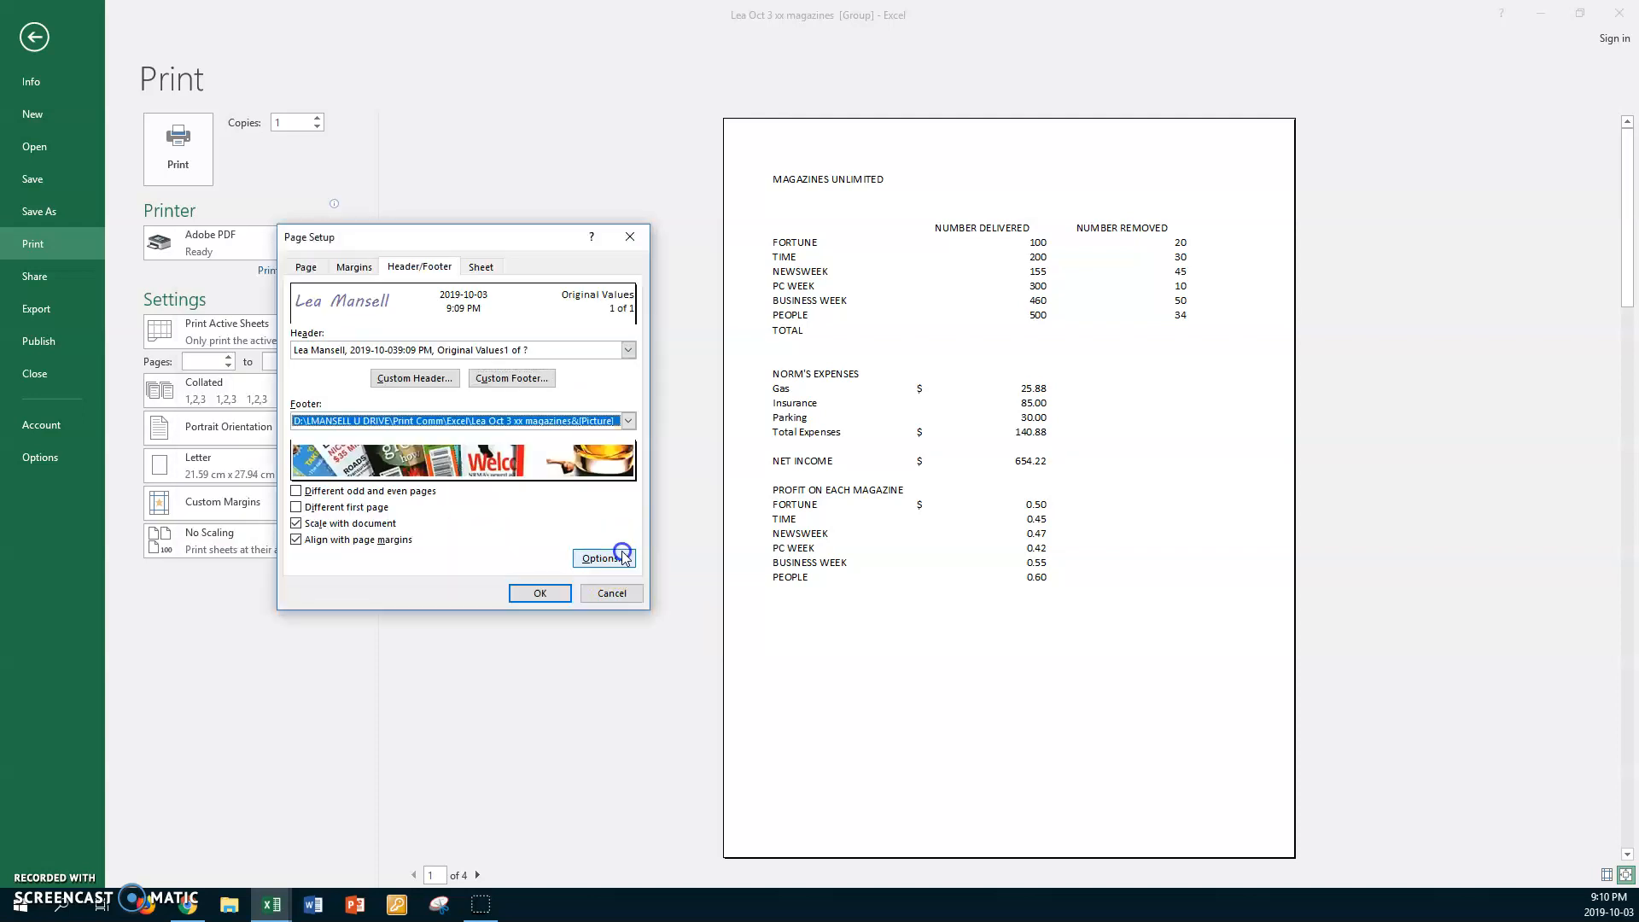
{"action": "left_click", "coordinate": [540, 592]}
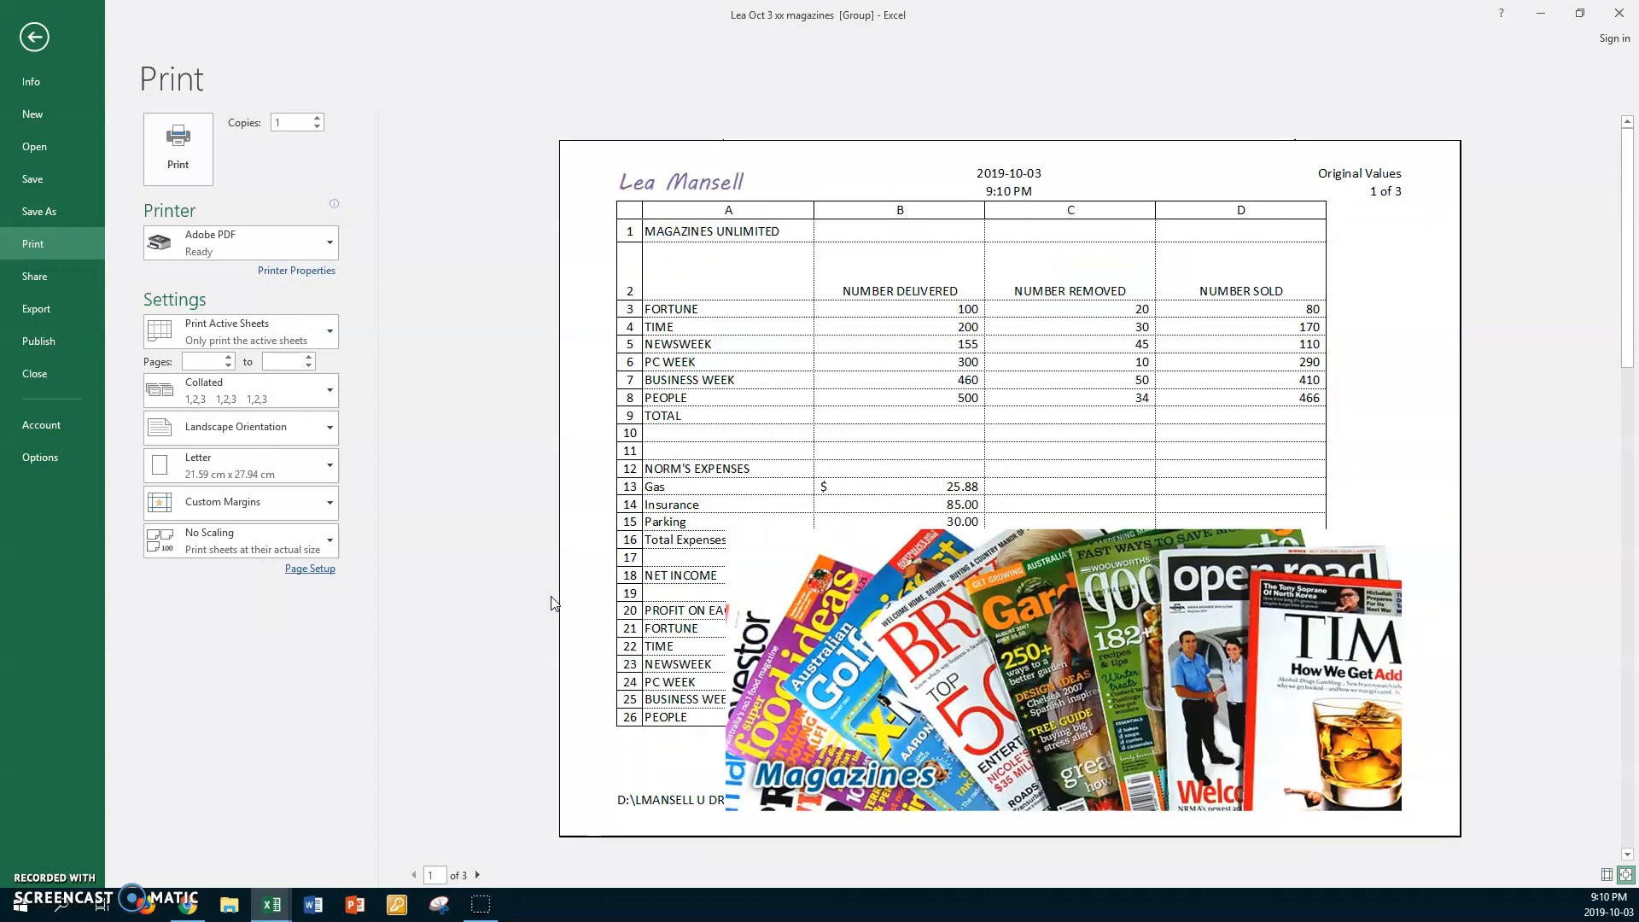
- Scale the picture in the Original Values sheet's footer to 40% and apply the page setup
{"action": "left_click", "coordinate": [310, 568]}
{"action": "left_click", "coordinate": [423, 267]}
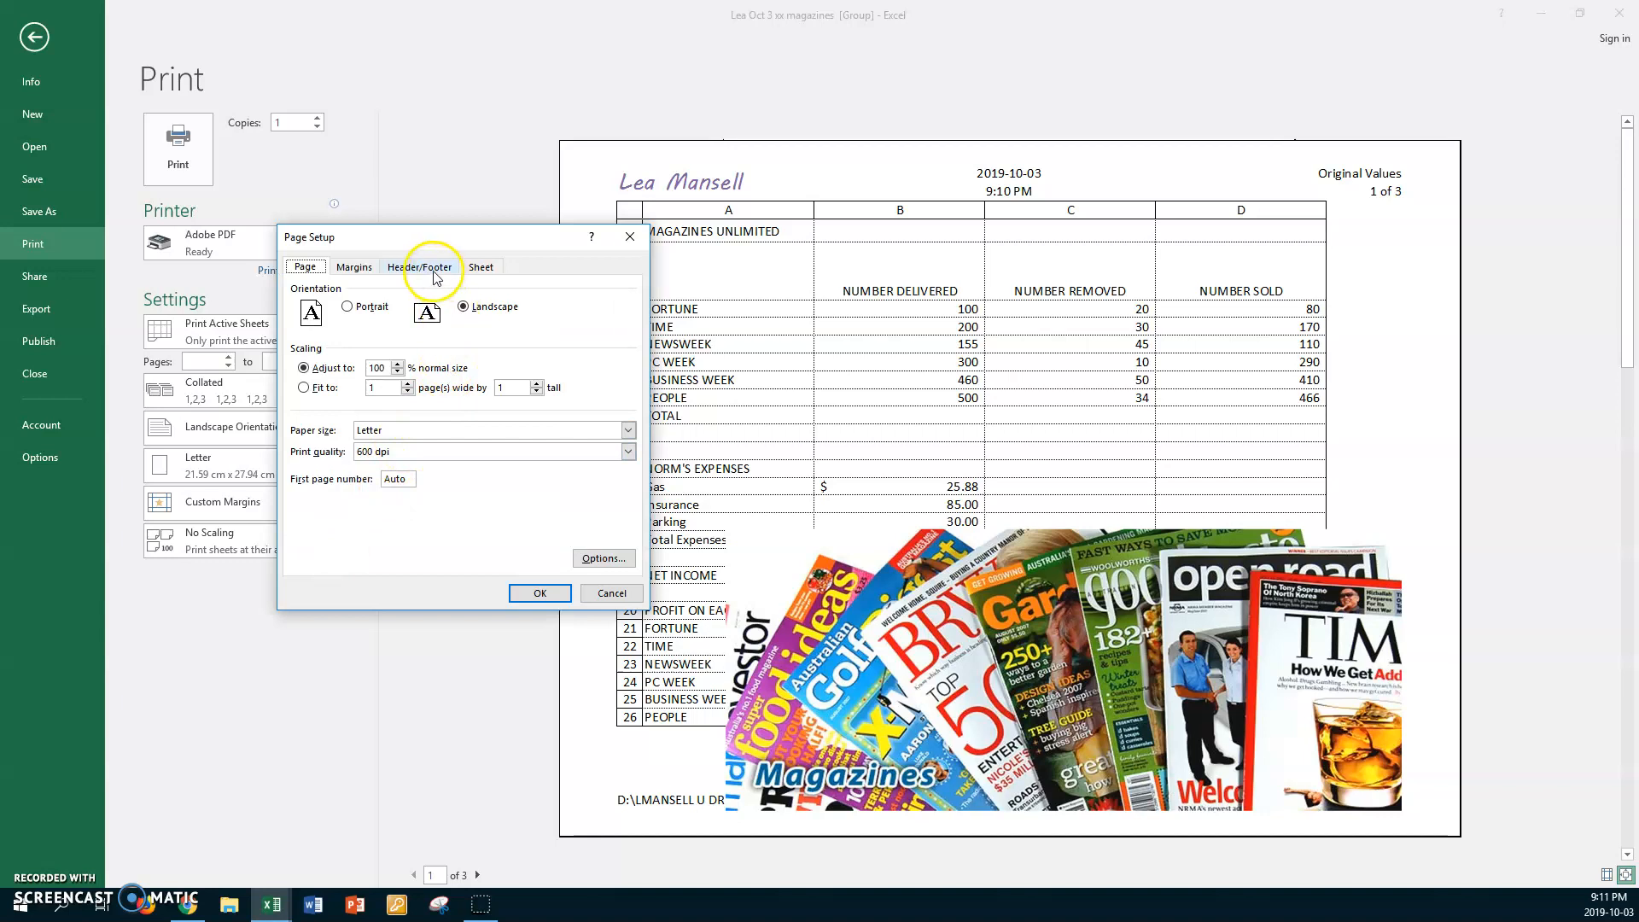
{"action": "left_click", "coordinate": [508, 386]}
{"action": "left_click_drag", "start_coordinate": [631, 469], "coordinate": [724, 467]}
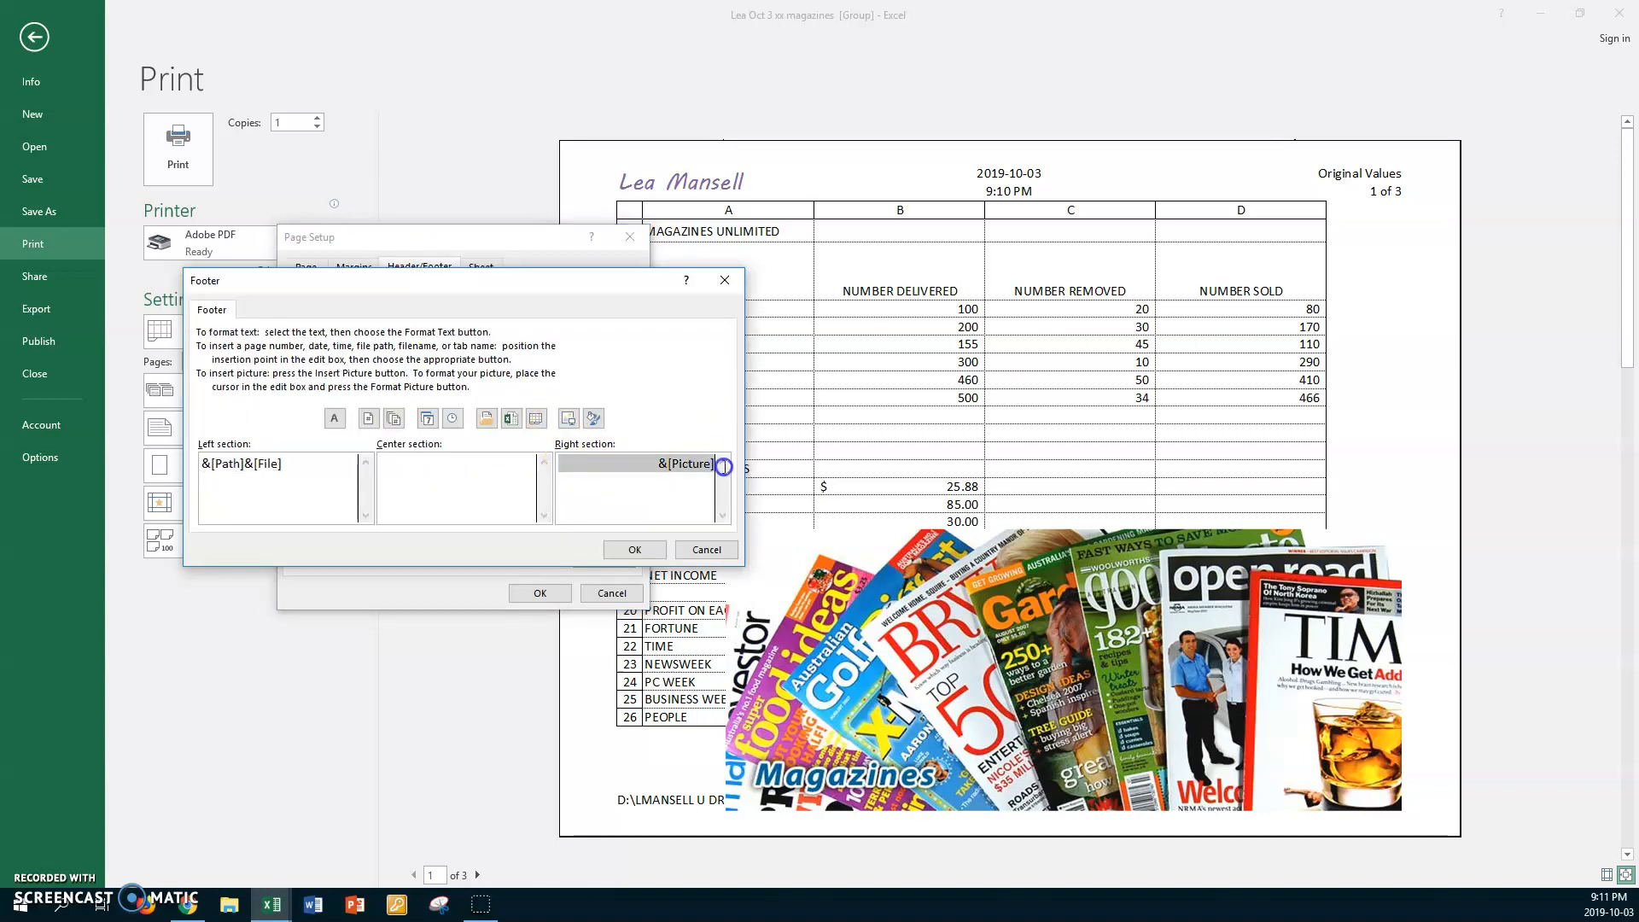
{"action": "left_click", "coordinate": [593, 418]}
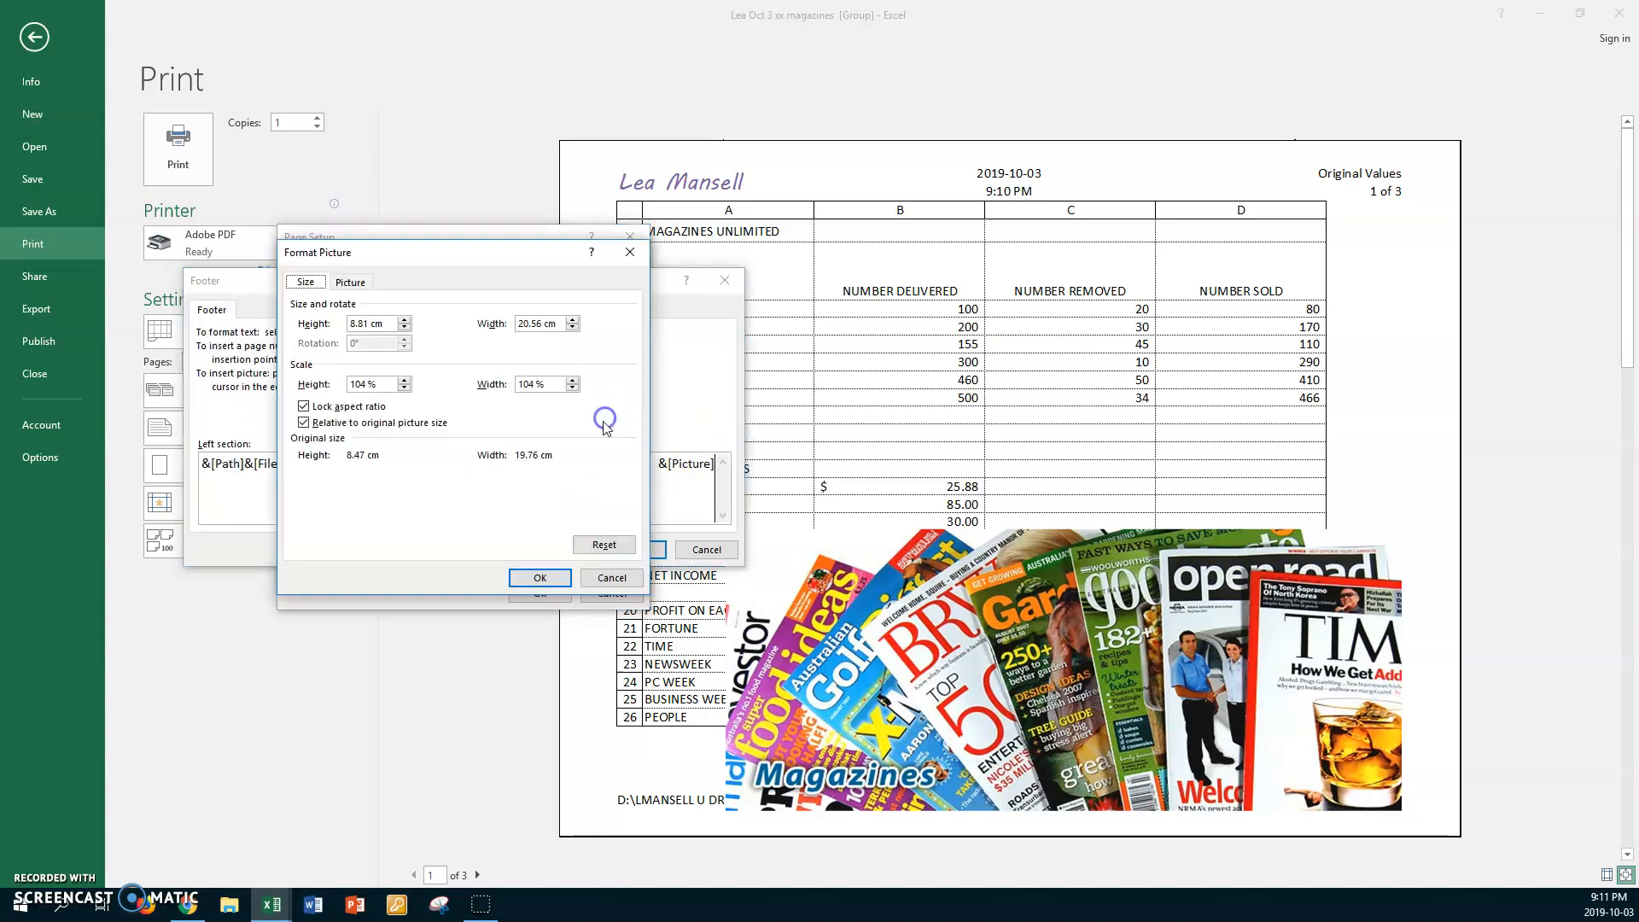
{"action": "left_click", "coordinate": [367, 383]}
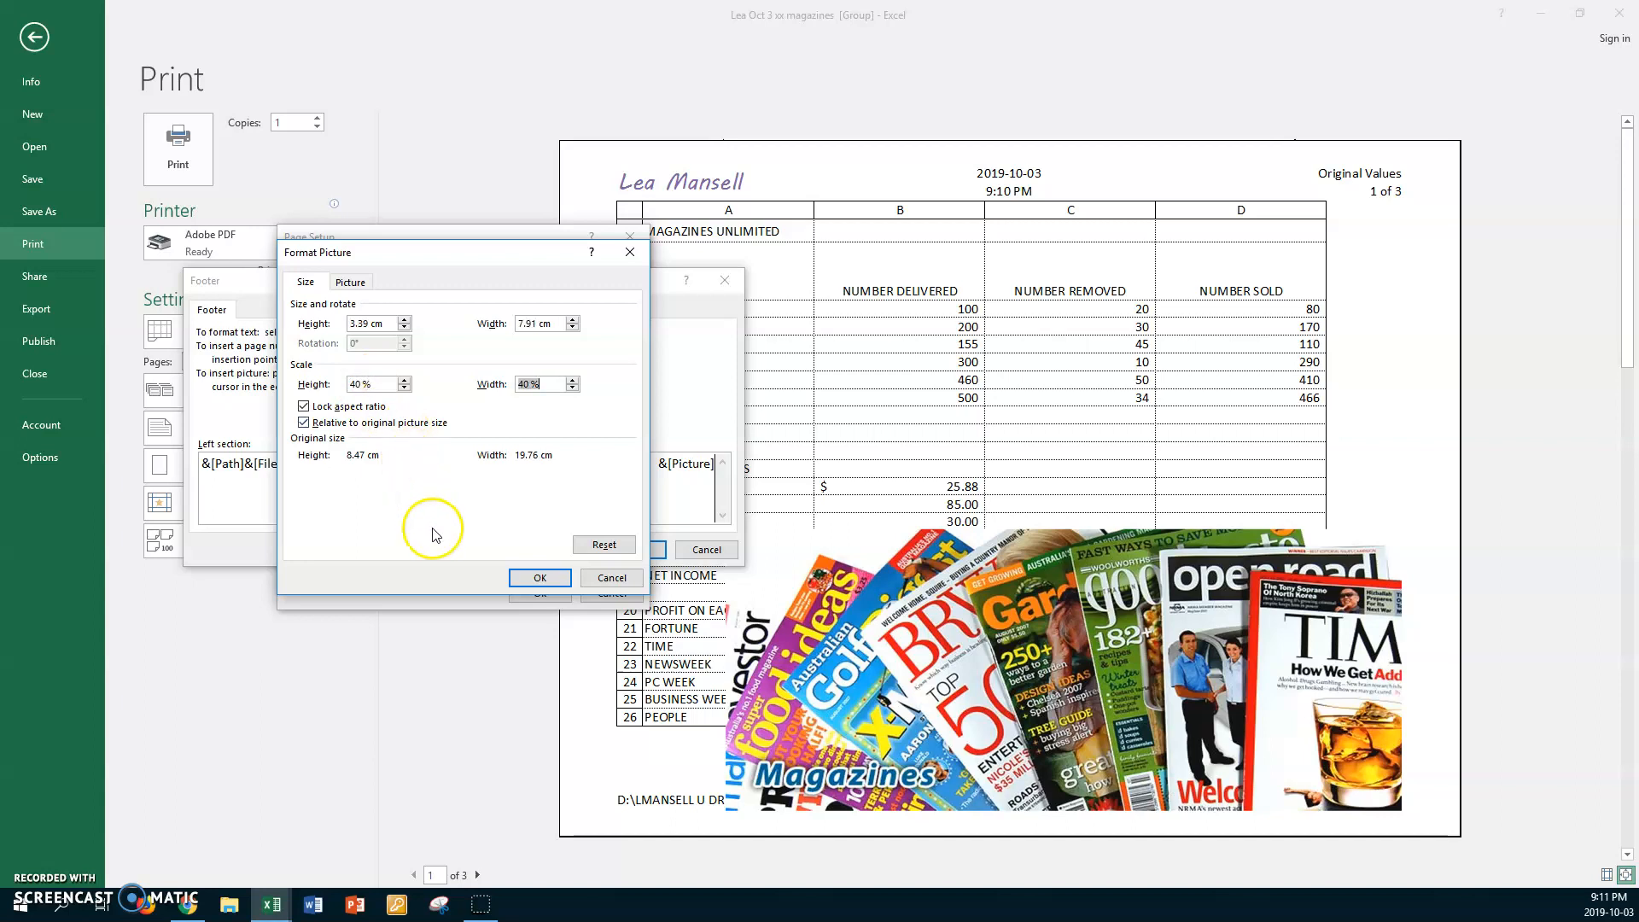
{"action": "left_click", "coordinate": [531, 577]}
{"action": "left_click", "coordinate": [632, 553]}
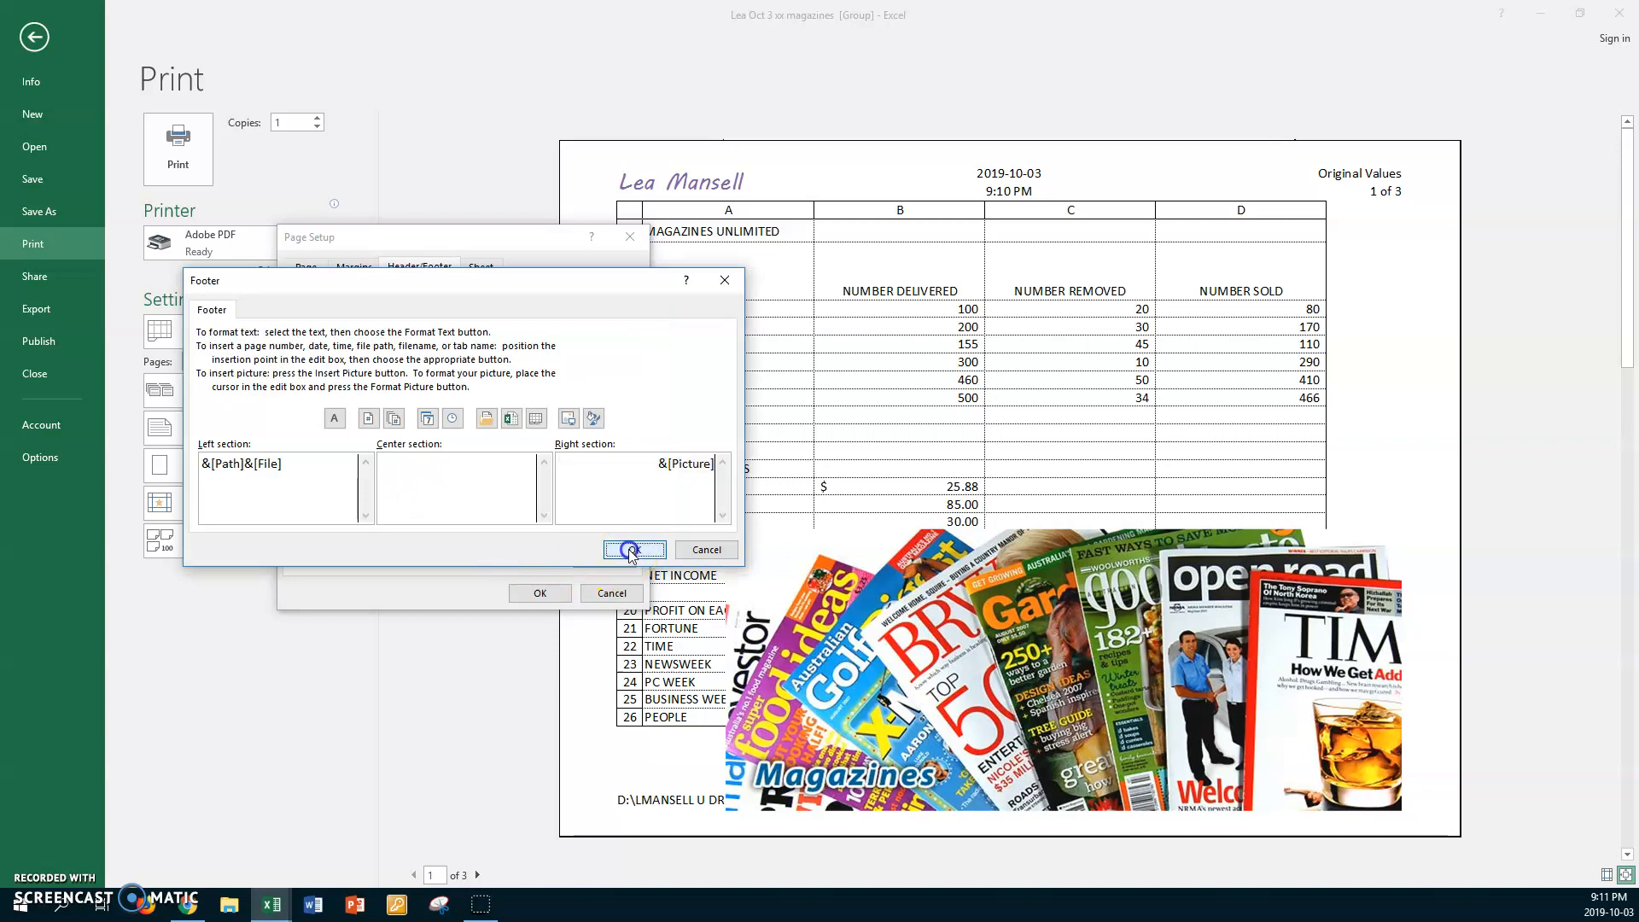
{"action": "left_click", "coordinate": [539, 593]}
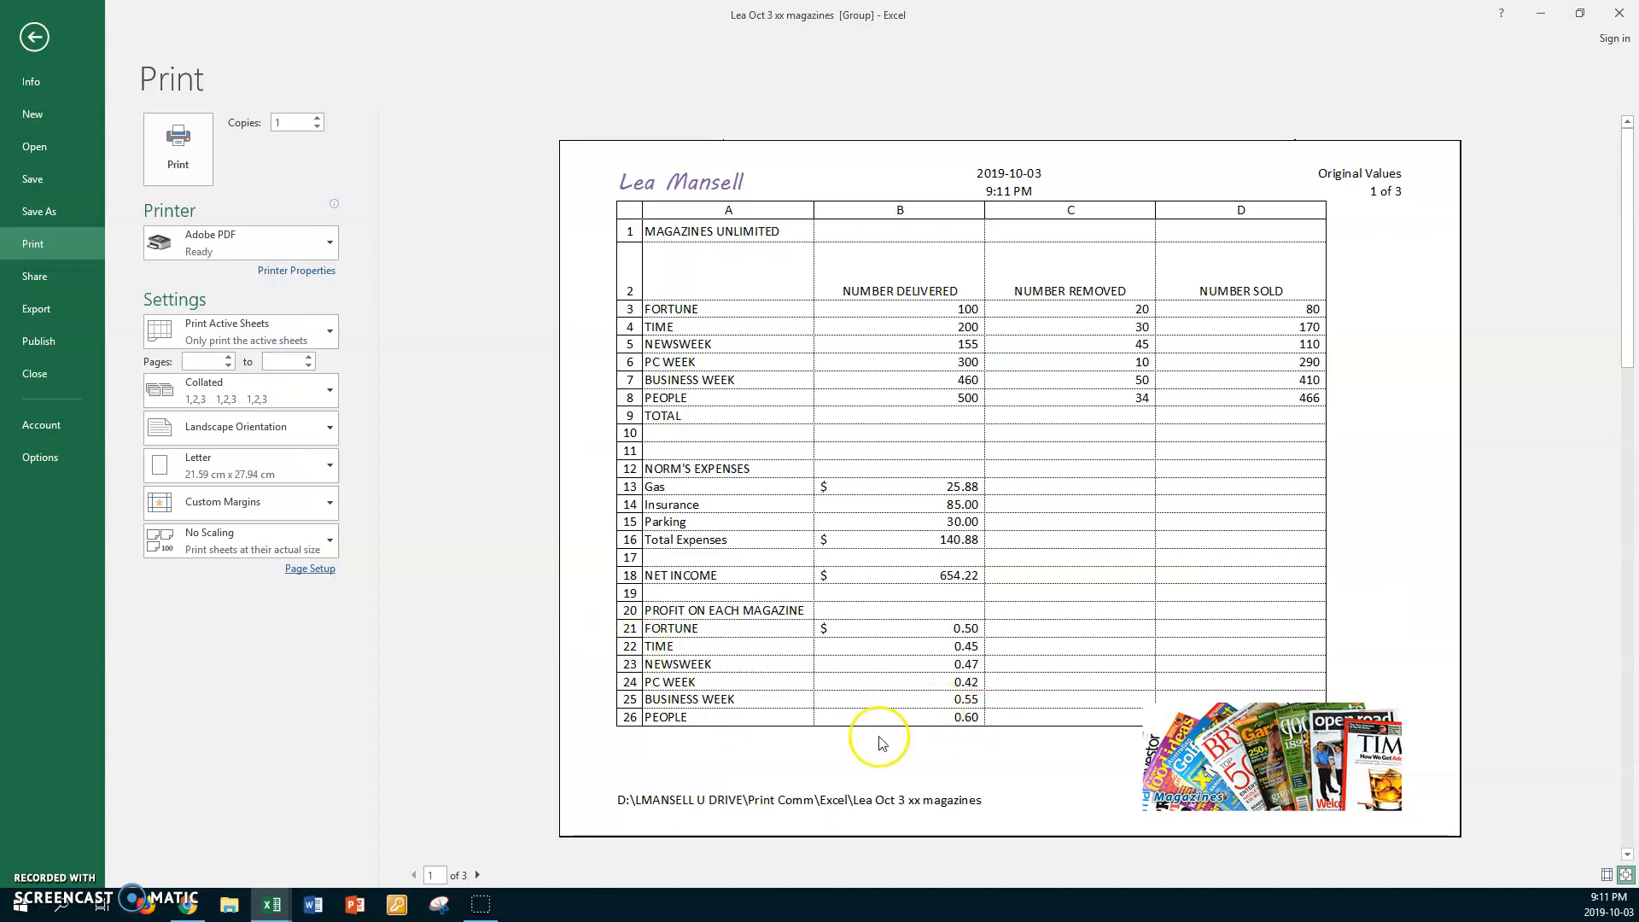
- Scale down the footer picture on the Revised Values page of the print preview and apply the page setup
{"action": "left_click", "coordinate": [480, 874]}
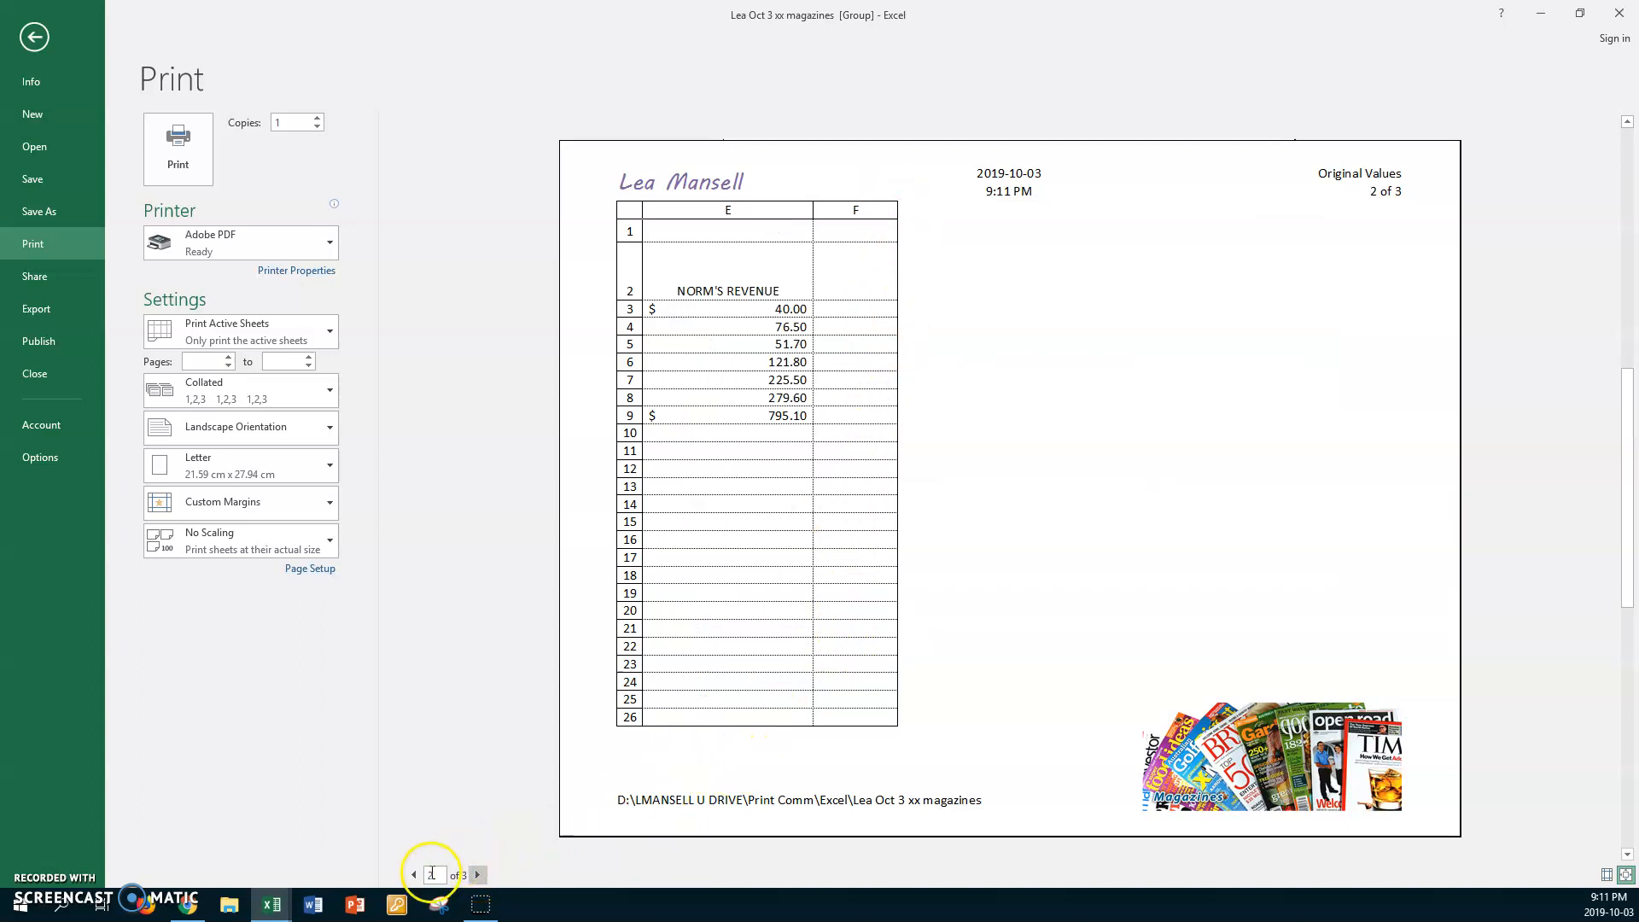
{"action": "left_click", "coordinate": [478, 875]}
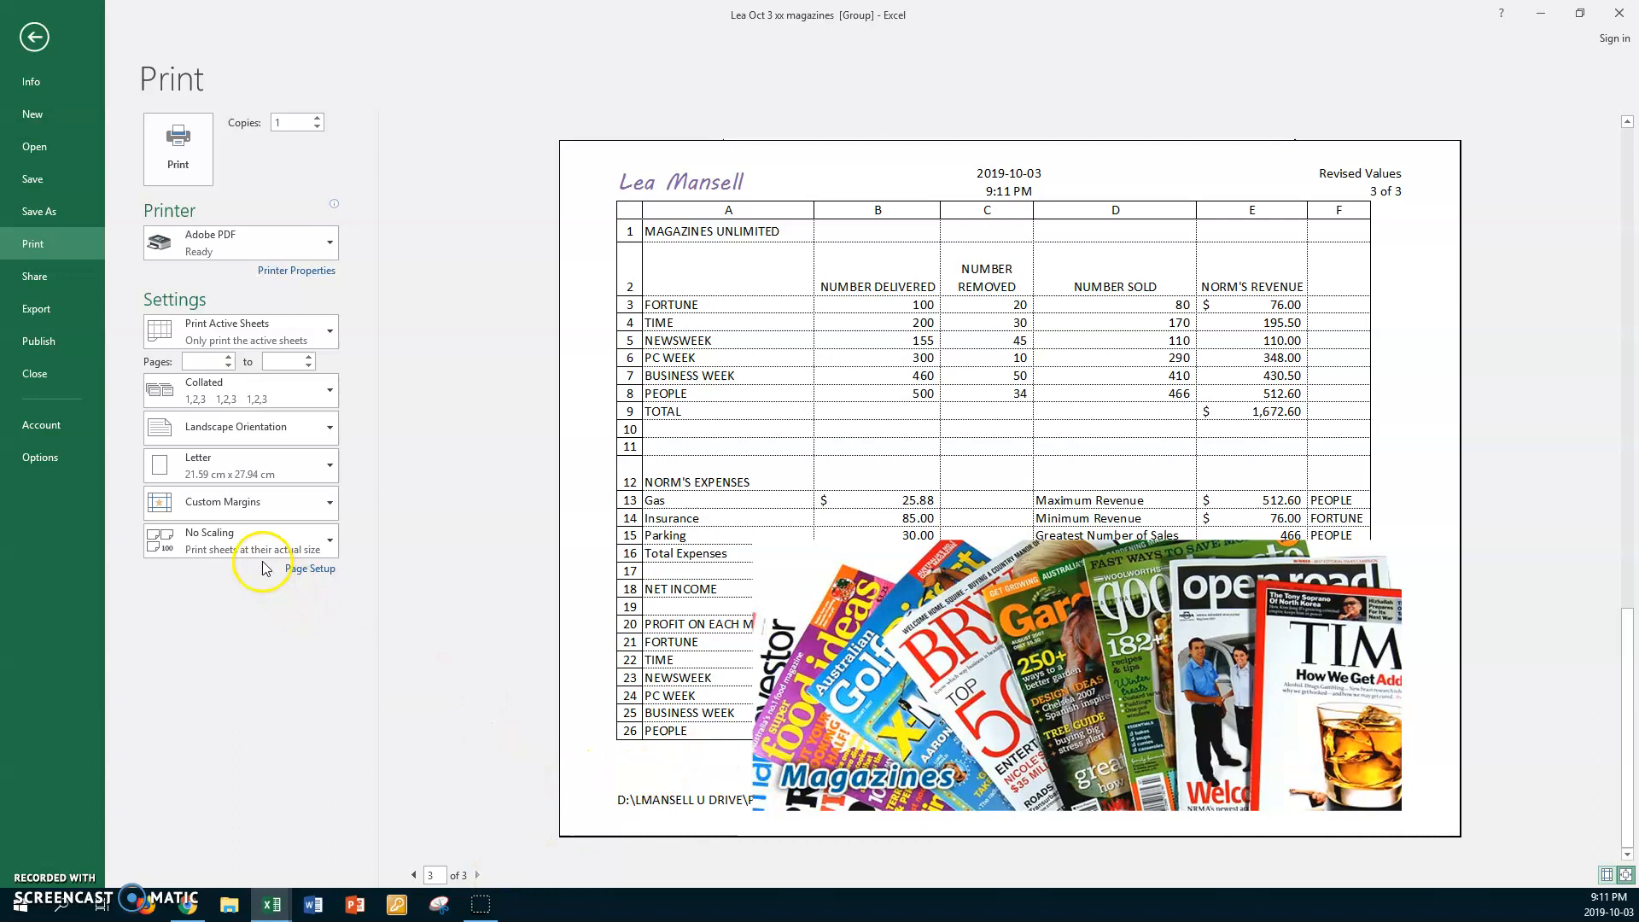
{"action": "left_click", "coordinate": [306, 570]}
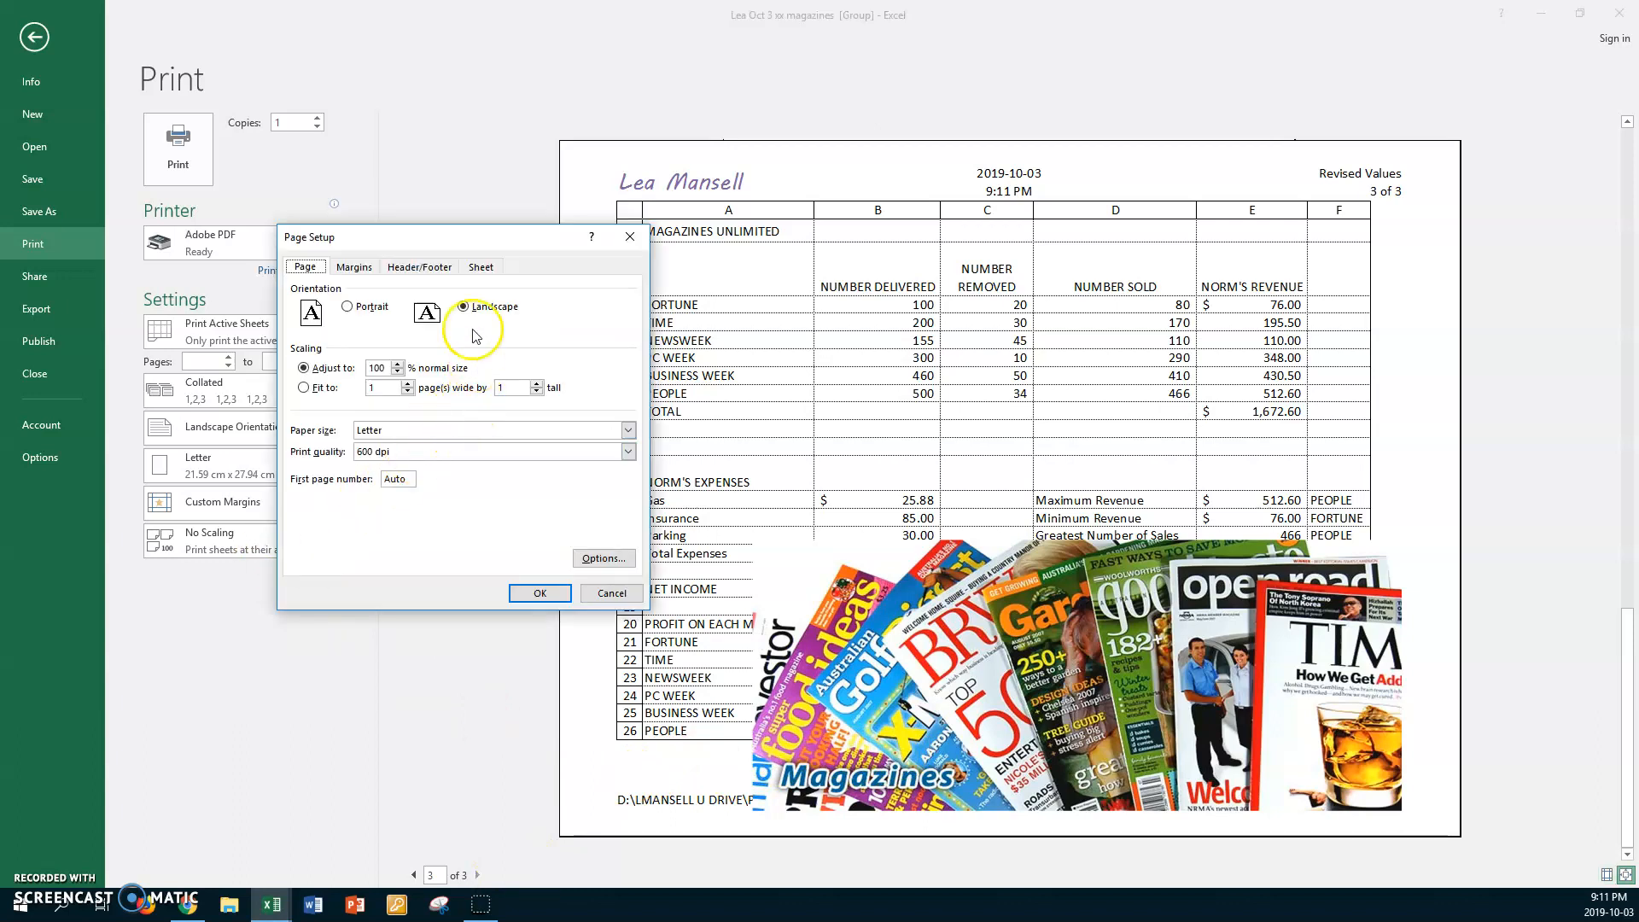
{"action": "left_click", "coordinate": [481, 267]}
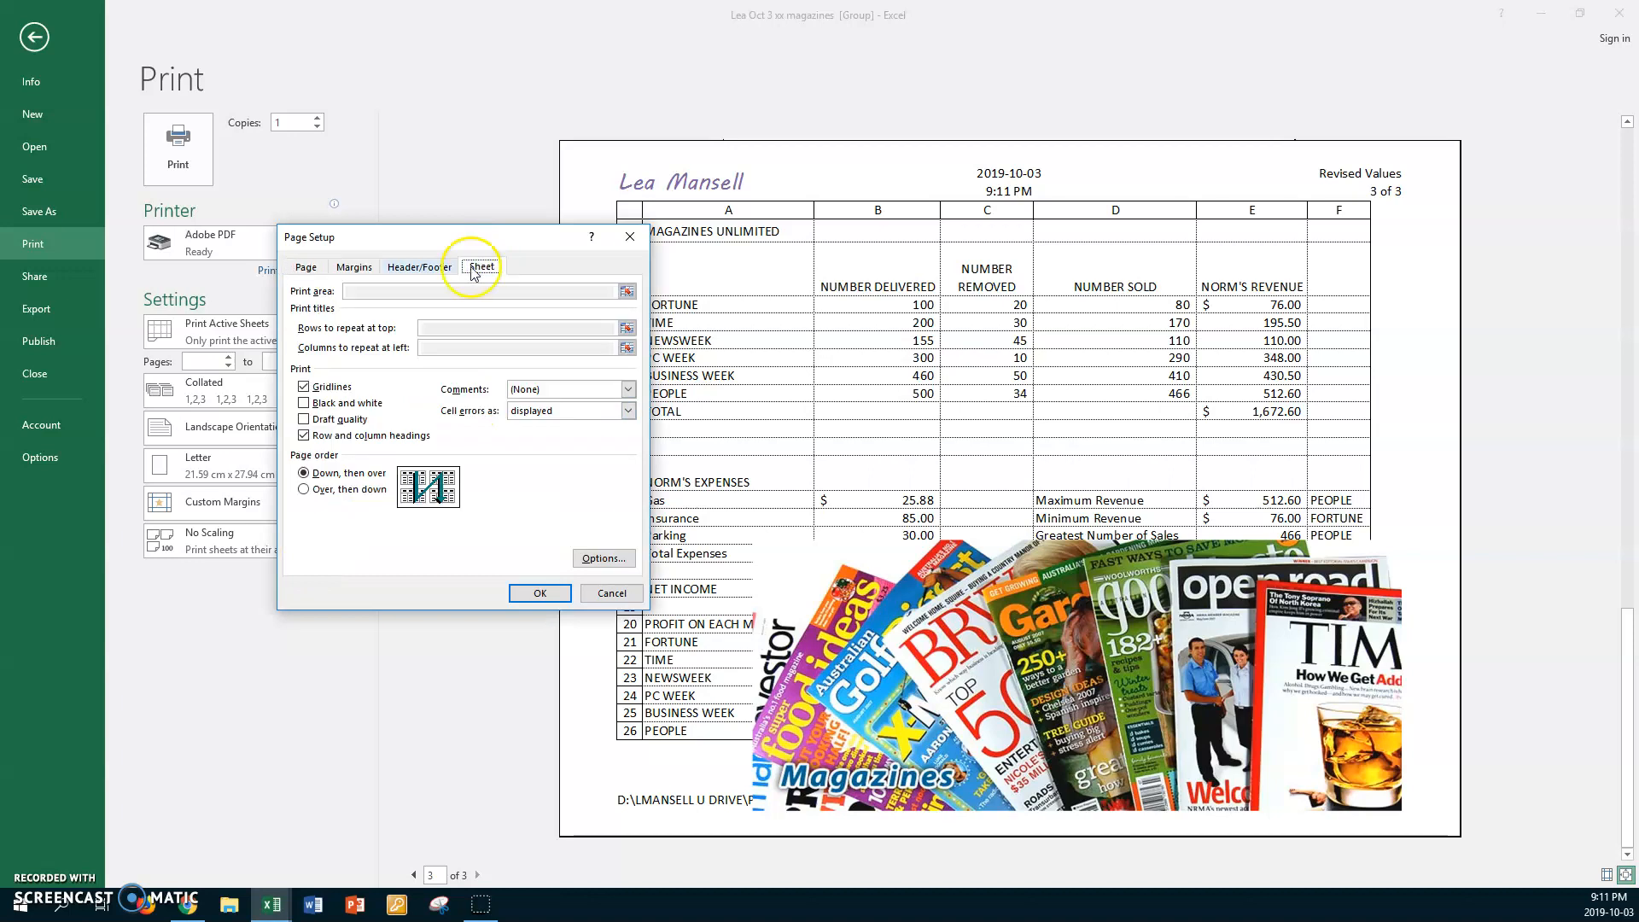
{"action": "left_click", "coordinate": [420, 266]}
{"action": "left_click", "coordinate": [520, 378]}
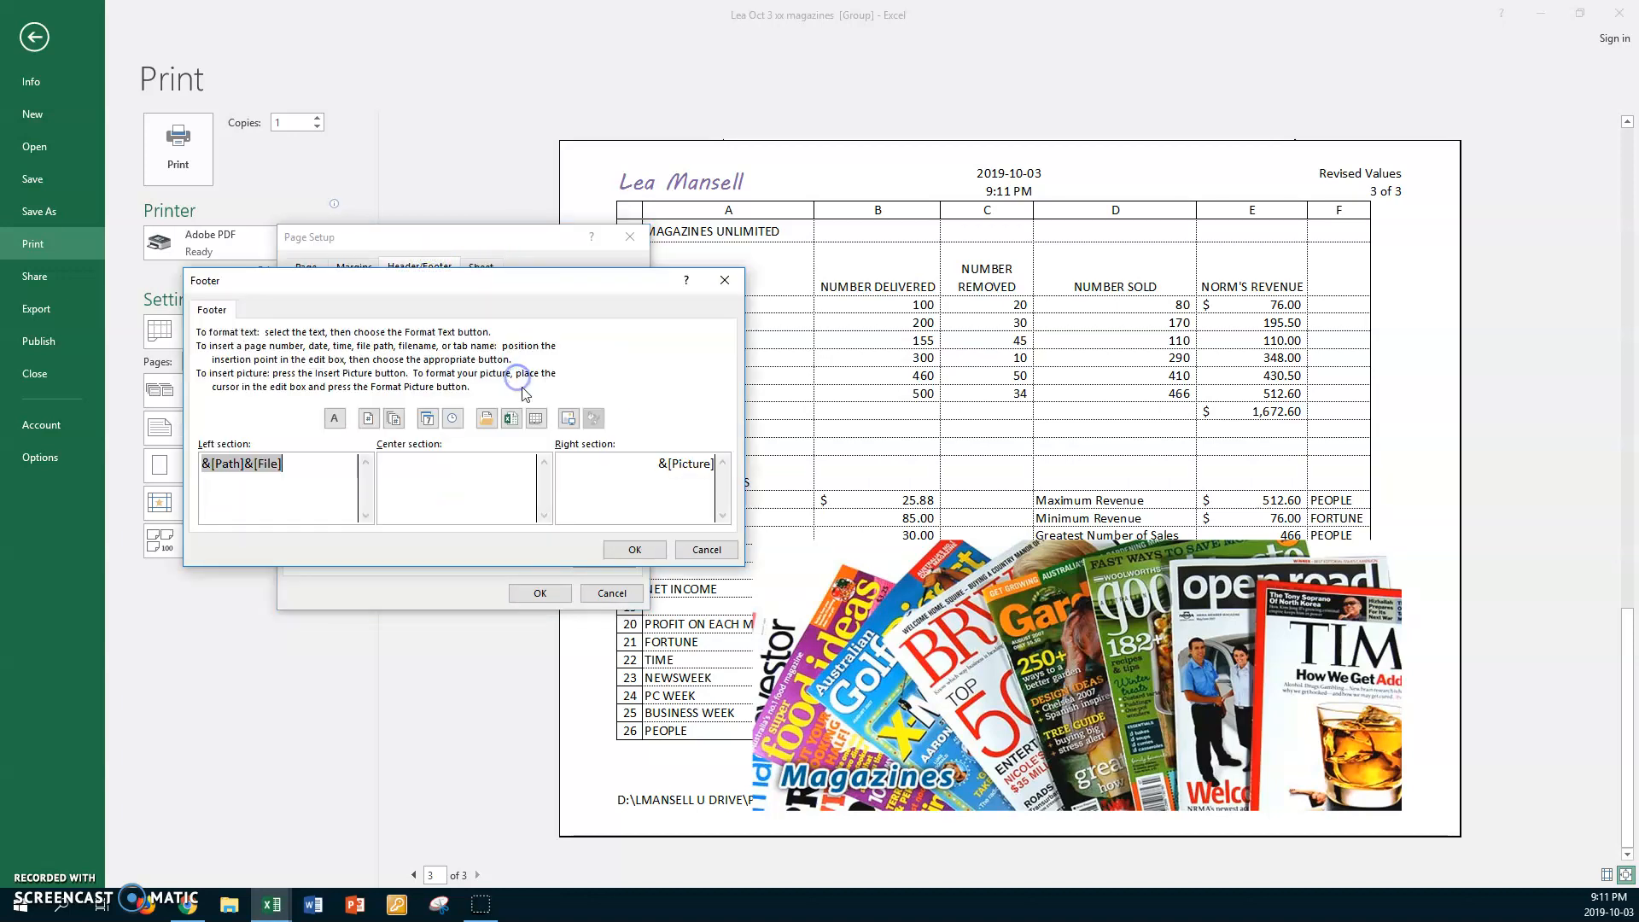
{"action": "left_click_drag", "start_coordinate": [656, 463], "coordinate": [662, 463]}
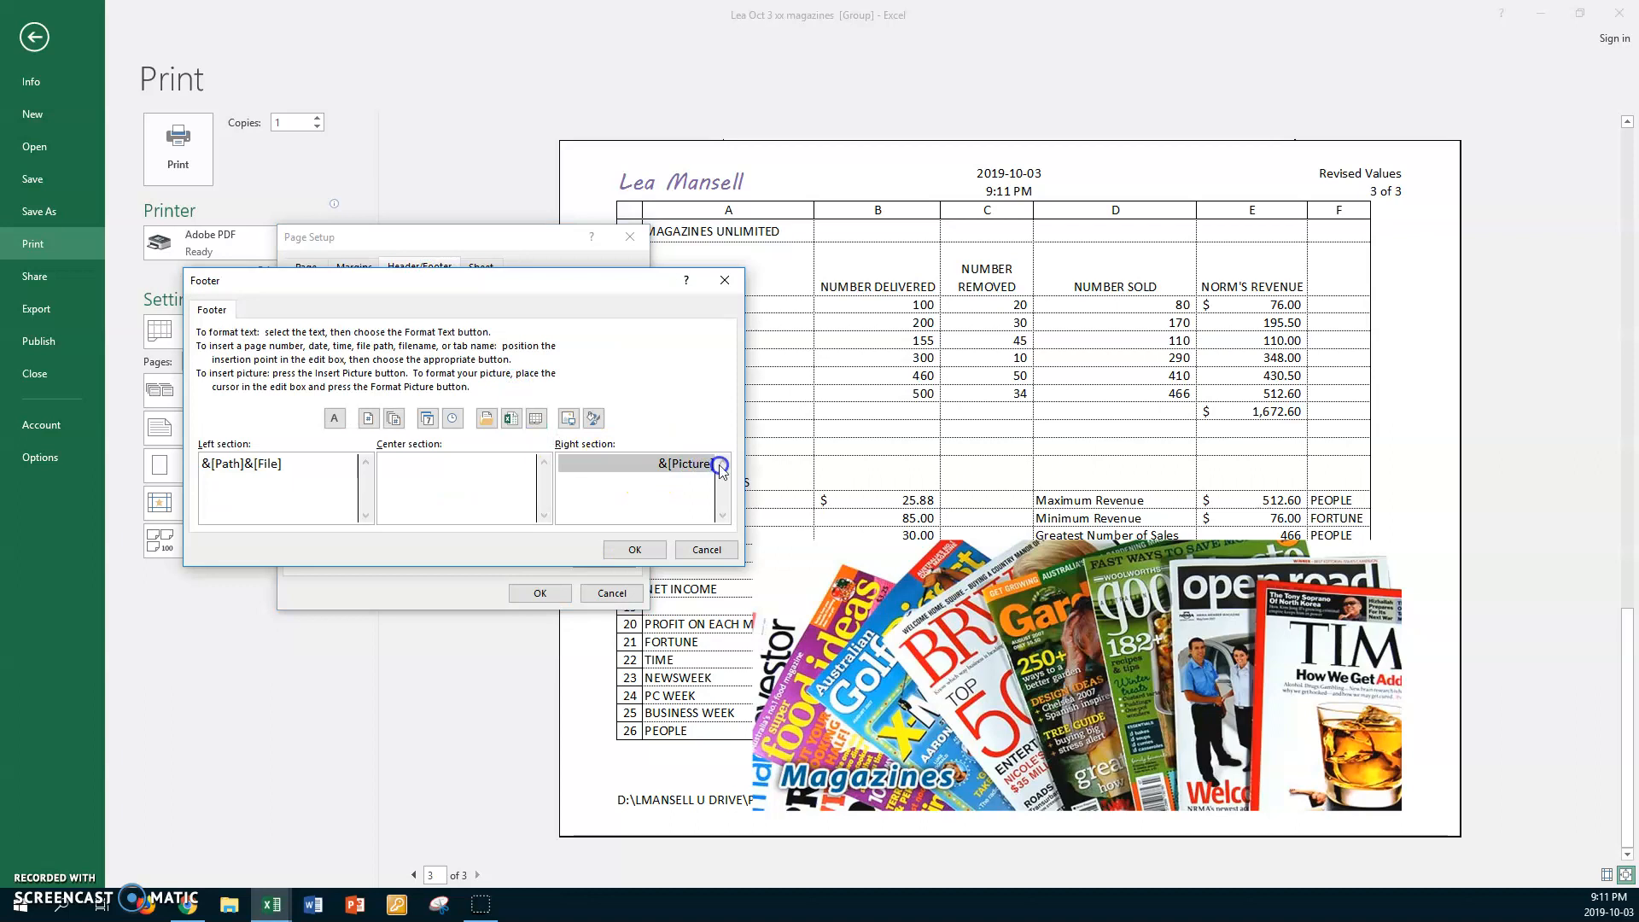
{"action": "left_click", "coordinate": [594, 418]}
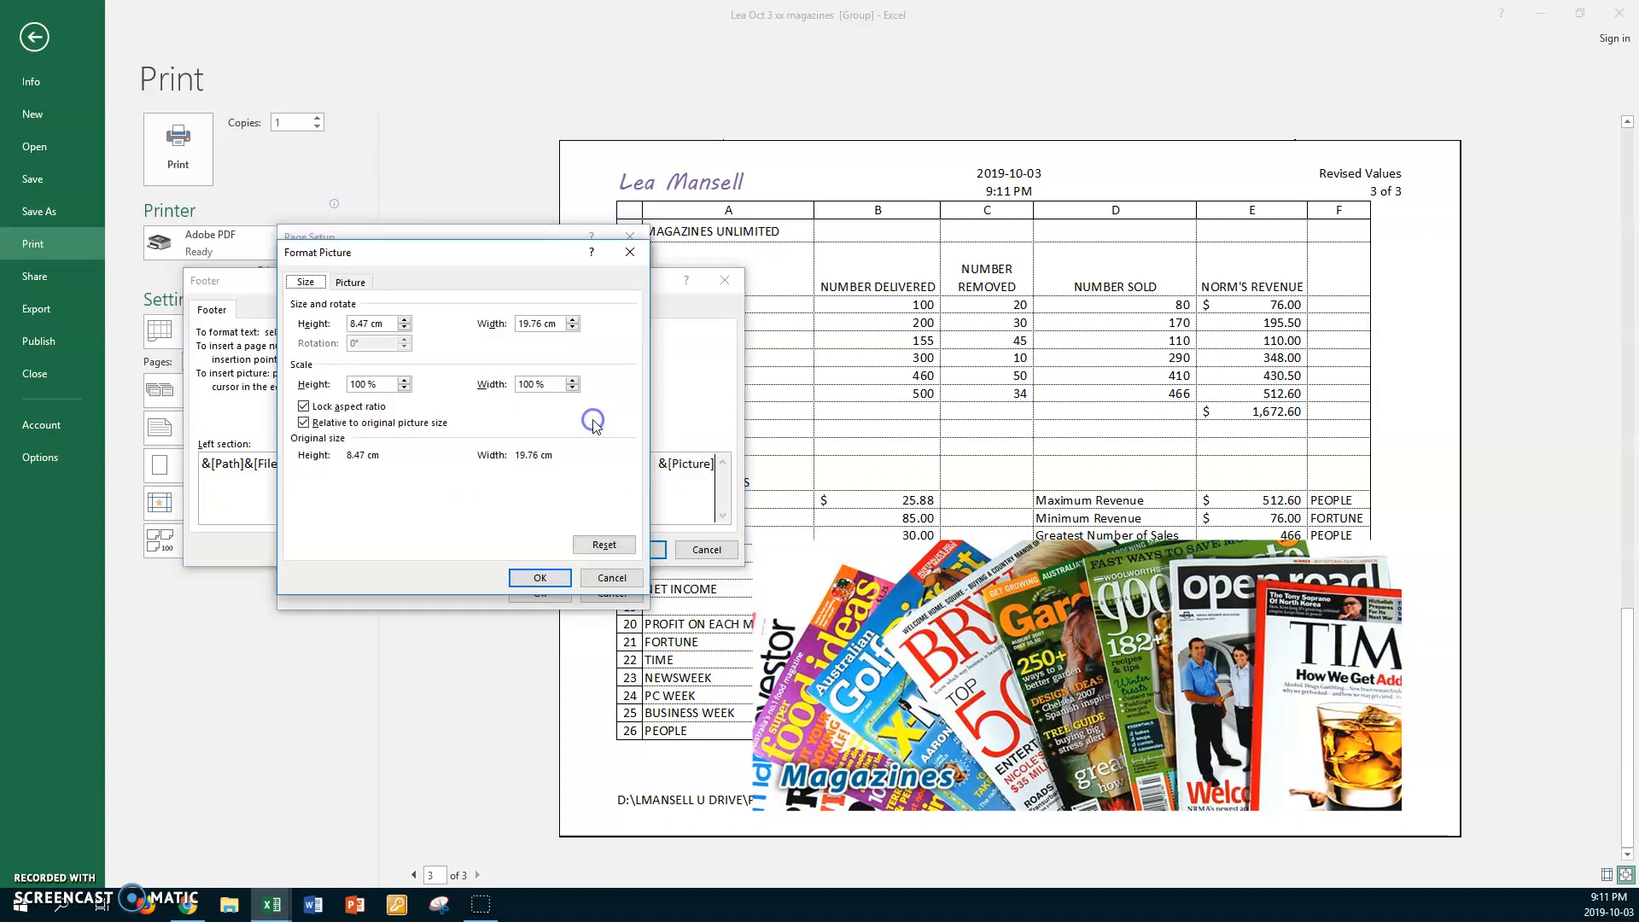
{"action": "left_click", "coordinate": [362, 384]}
{"action": "left_click", "coordinate": [540, 579]}
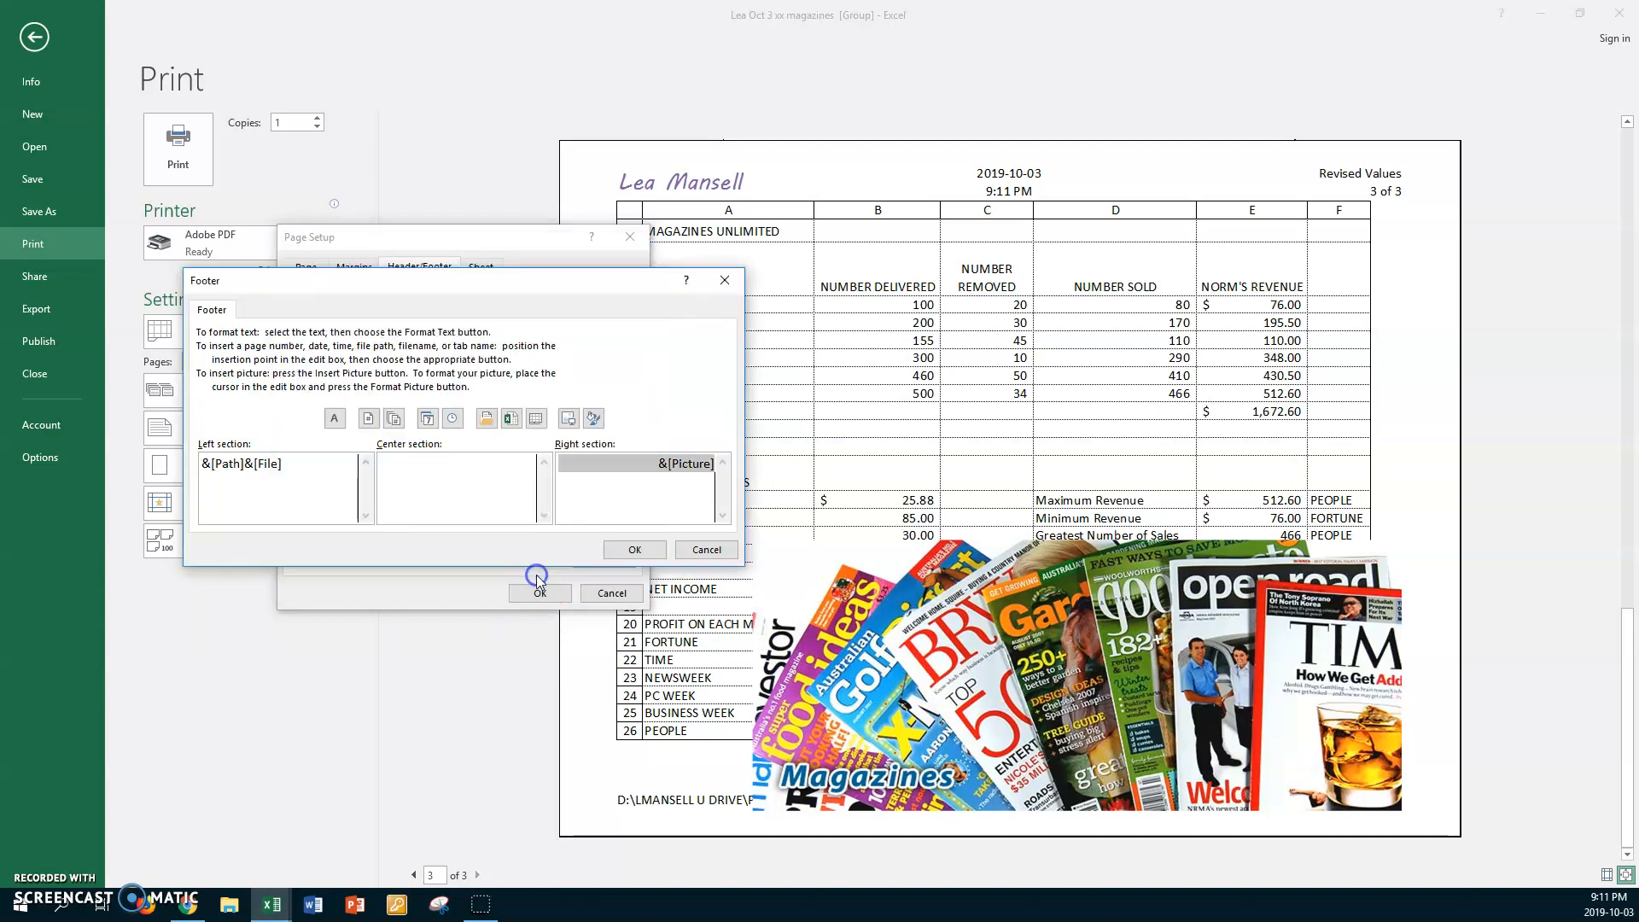
{"action": "left_click", "coordinate": [615, 553]}
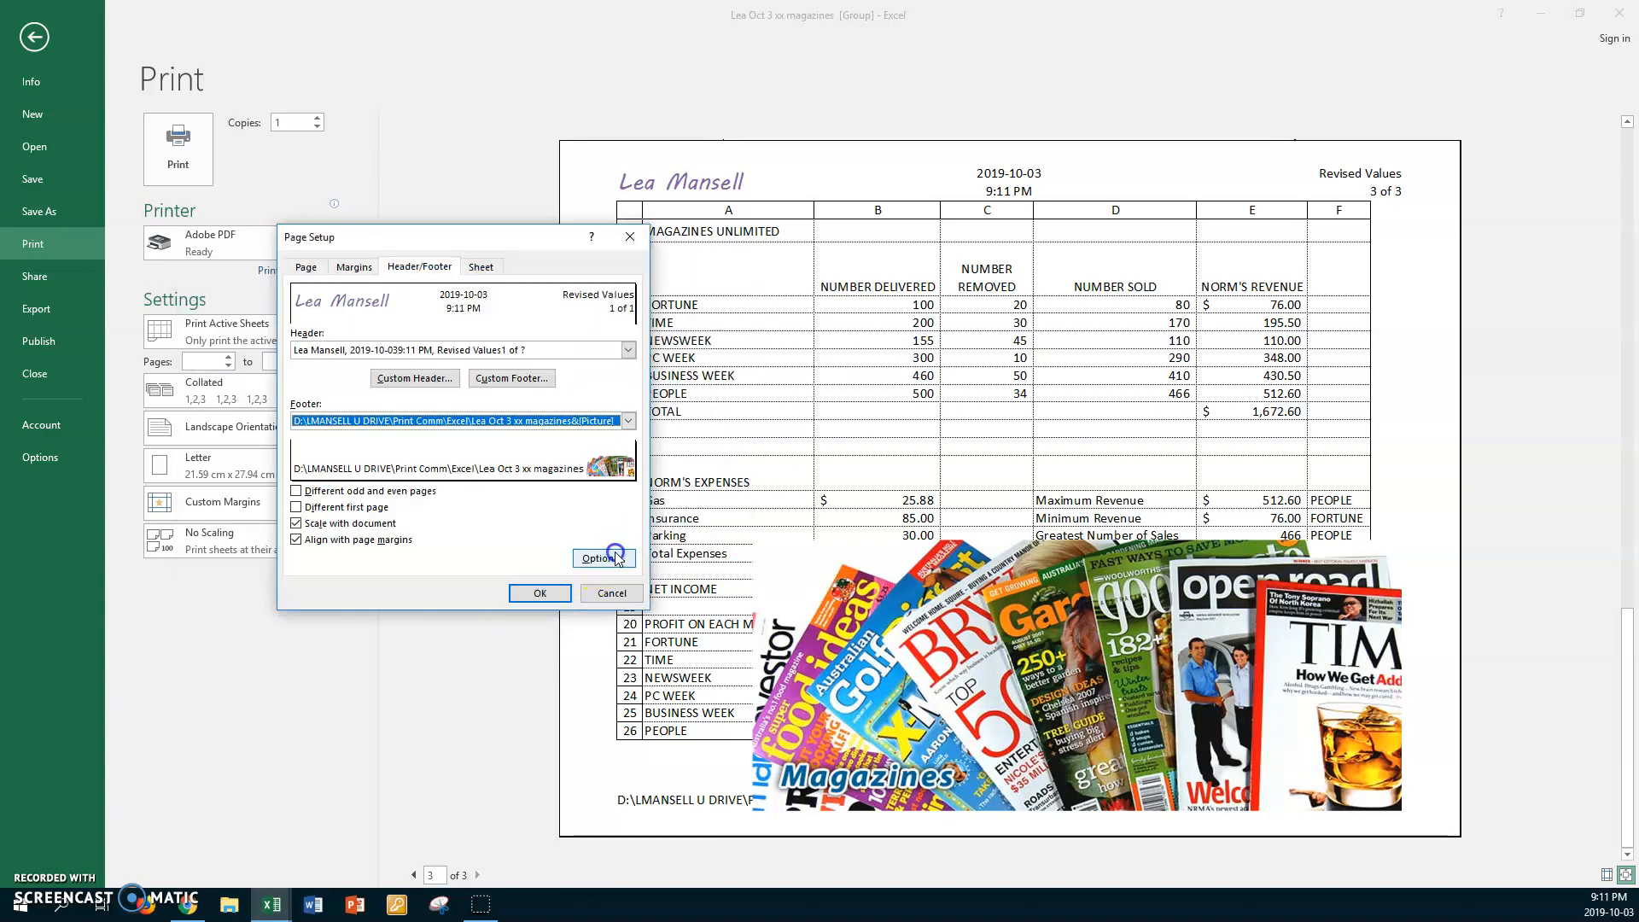
{"action": "left_click", "coordinate": [563, 597]}
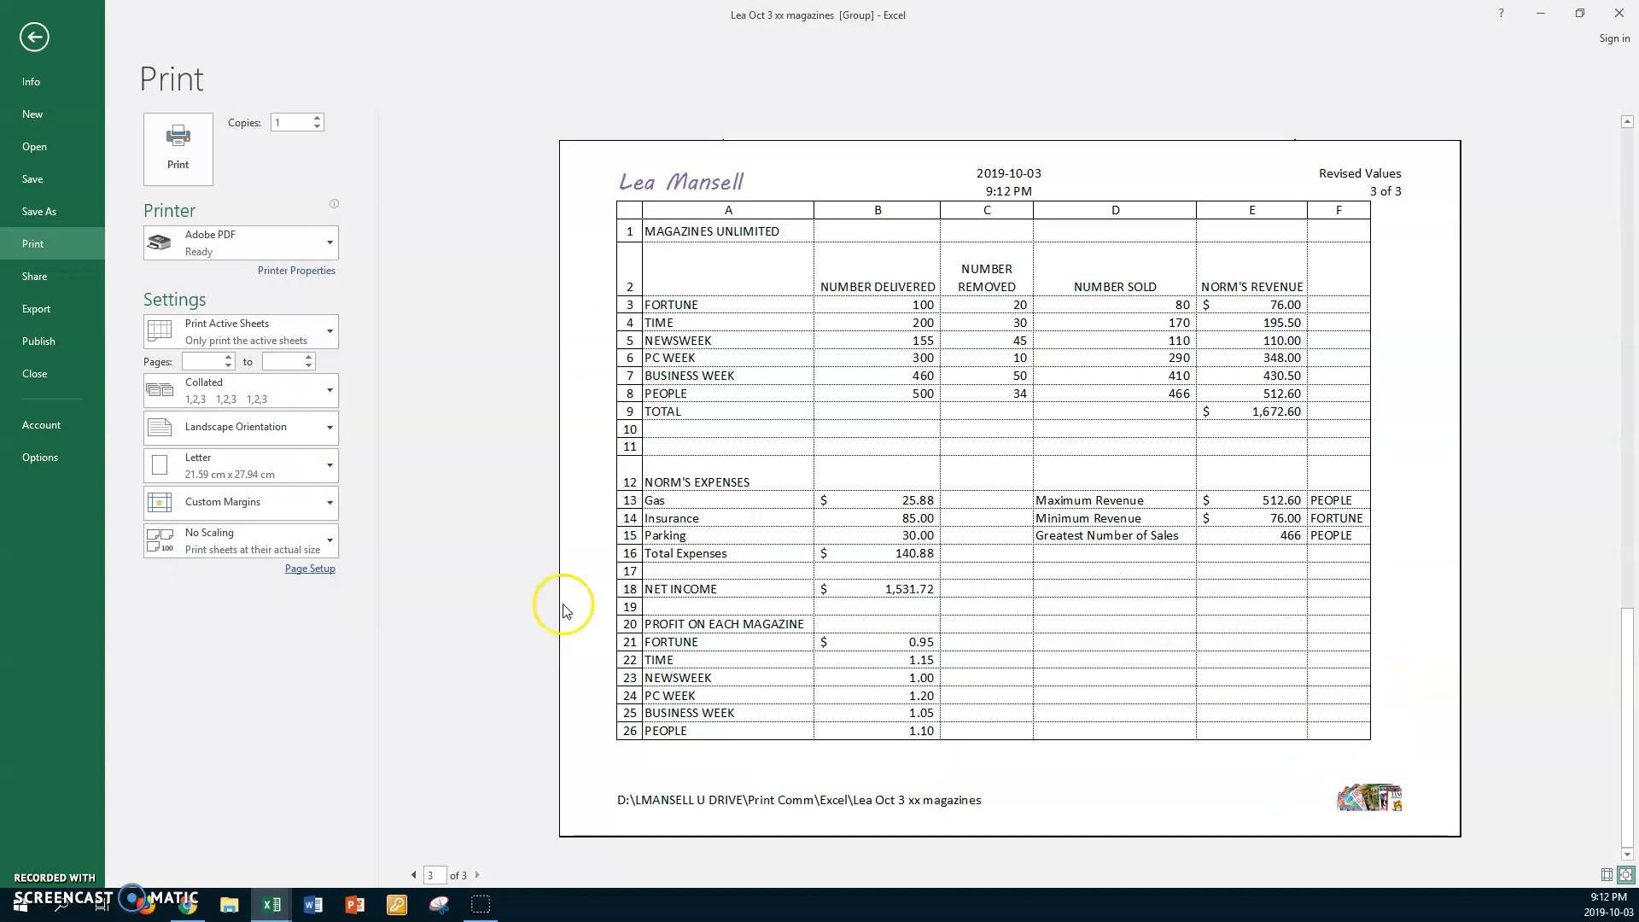
- Return to the workbook, ungroup the sheets and make Original Values the active sheet
{"action": "left_click", "coordinate": [35, 38]}
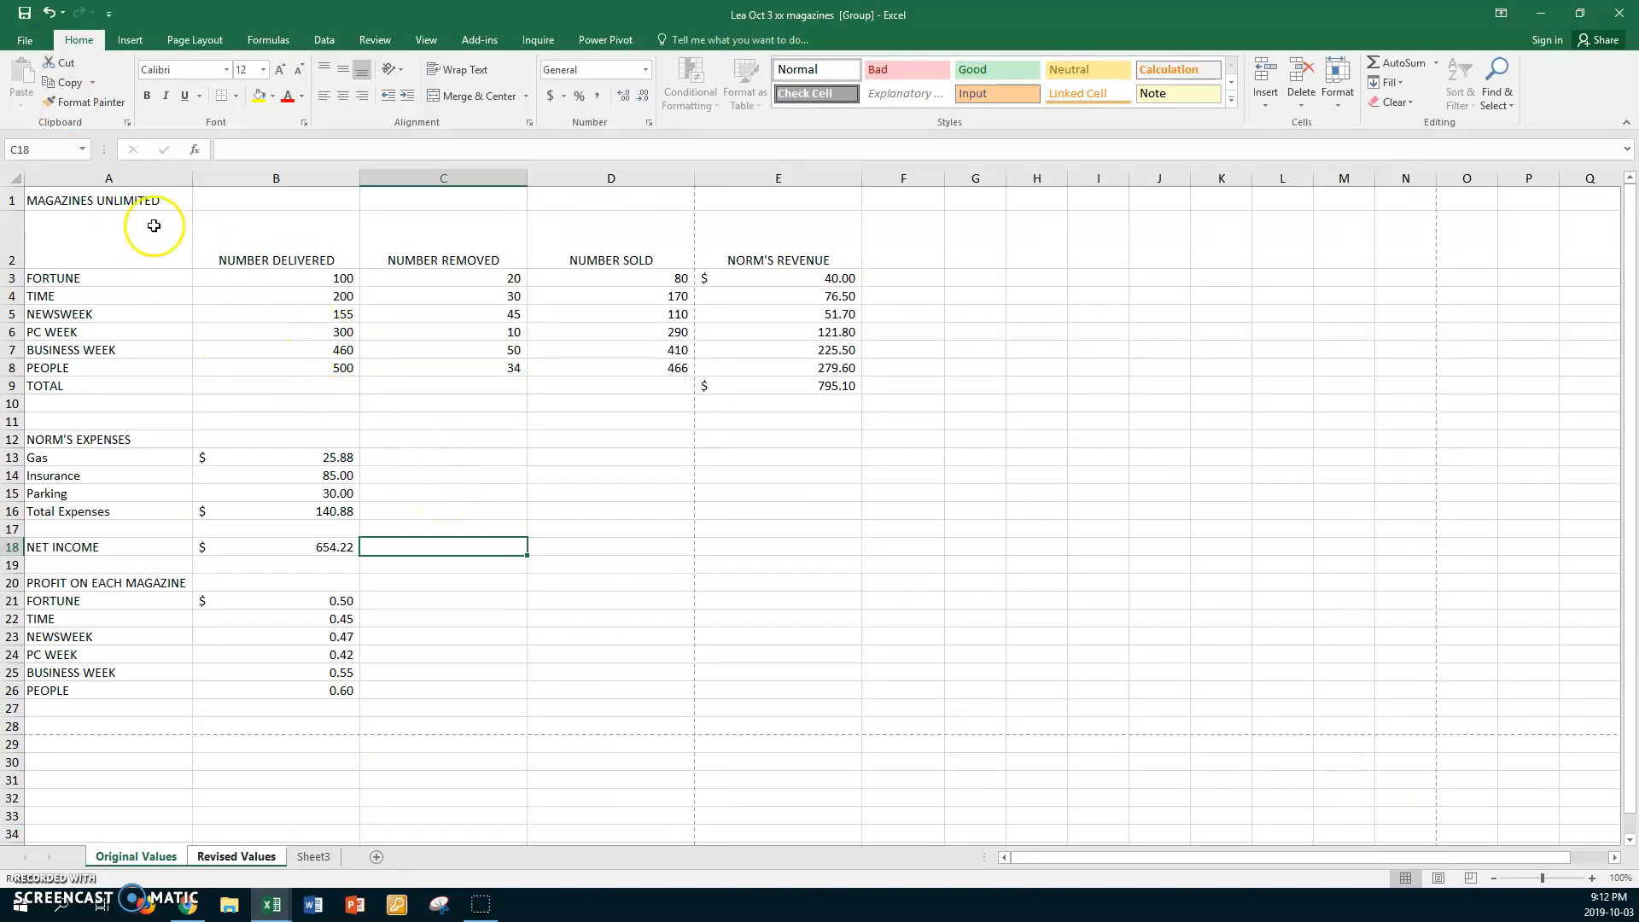
{"action": "left_click", "coordinate": [327, 863]}
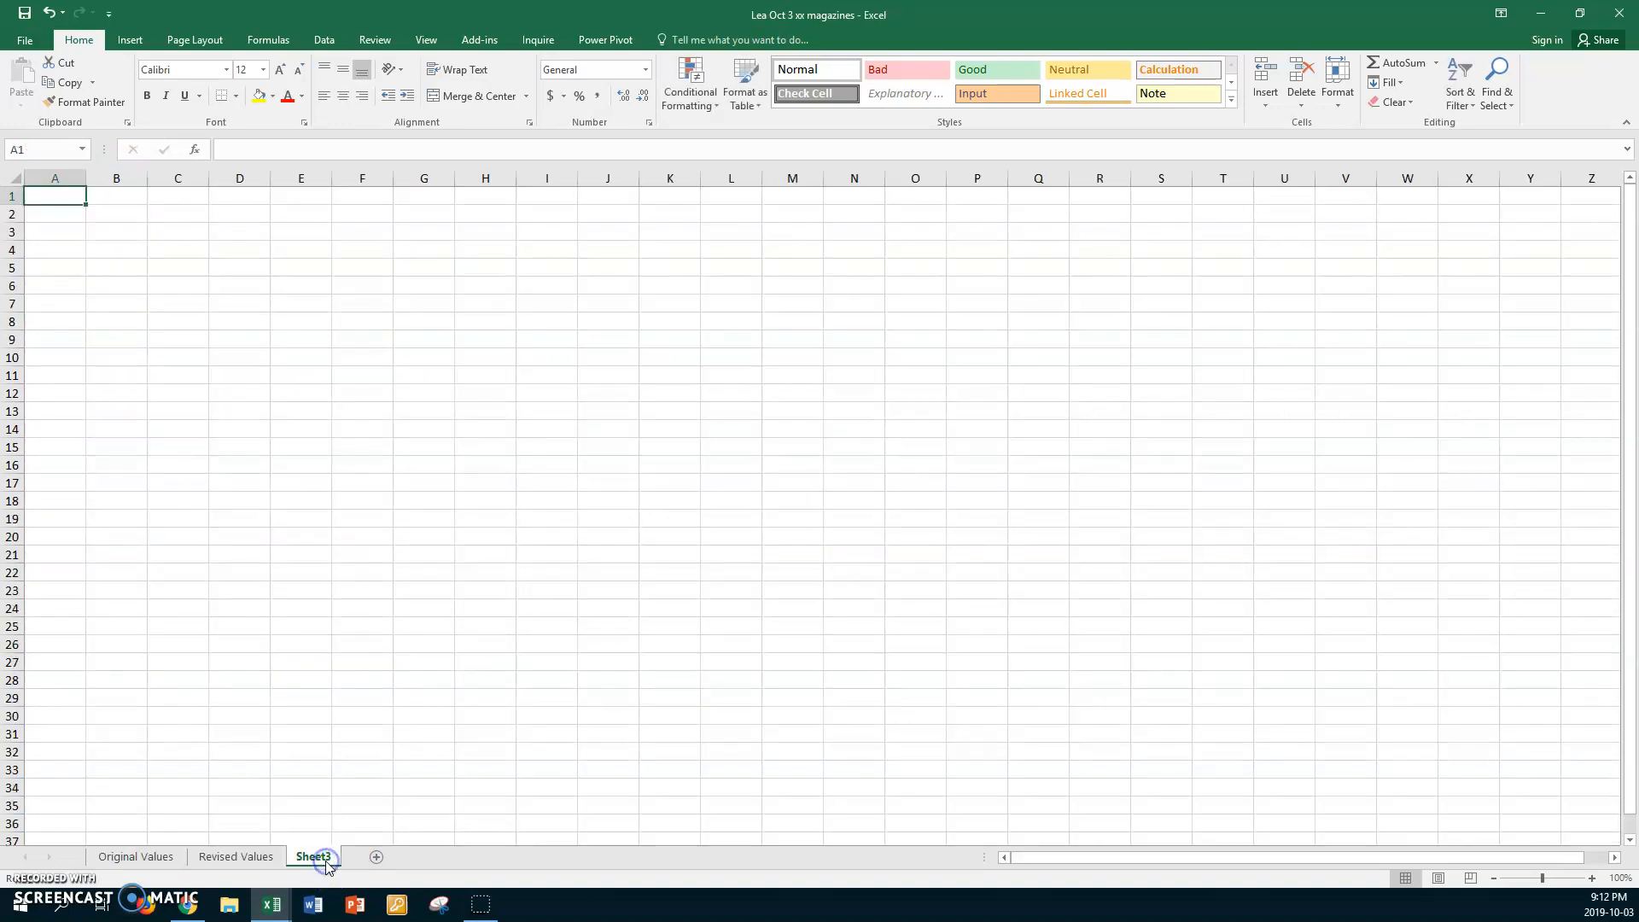
{"action": "left_click", "coordinate": [158, 862]}
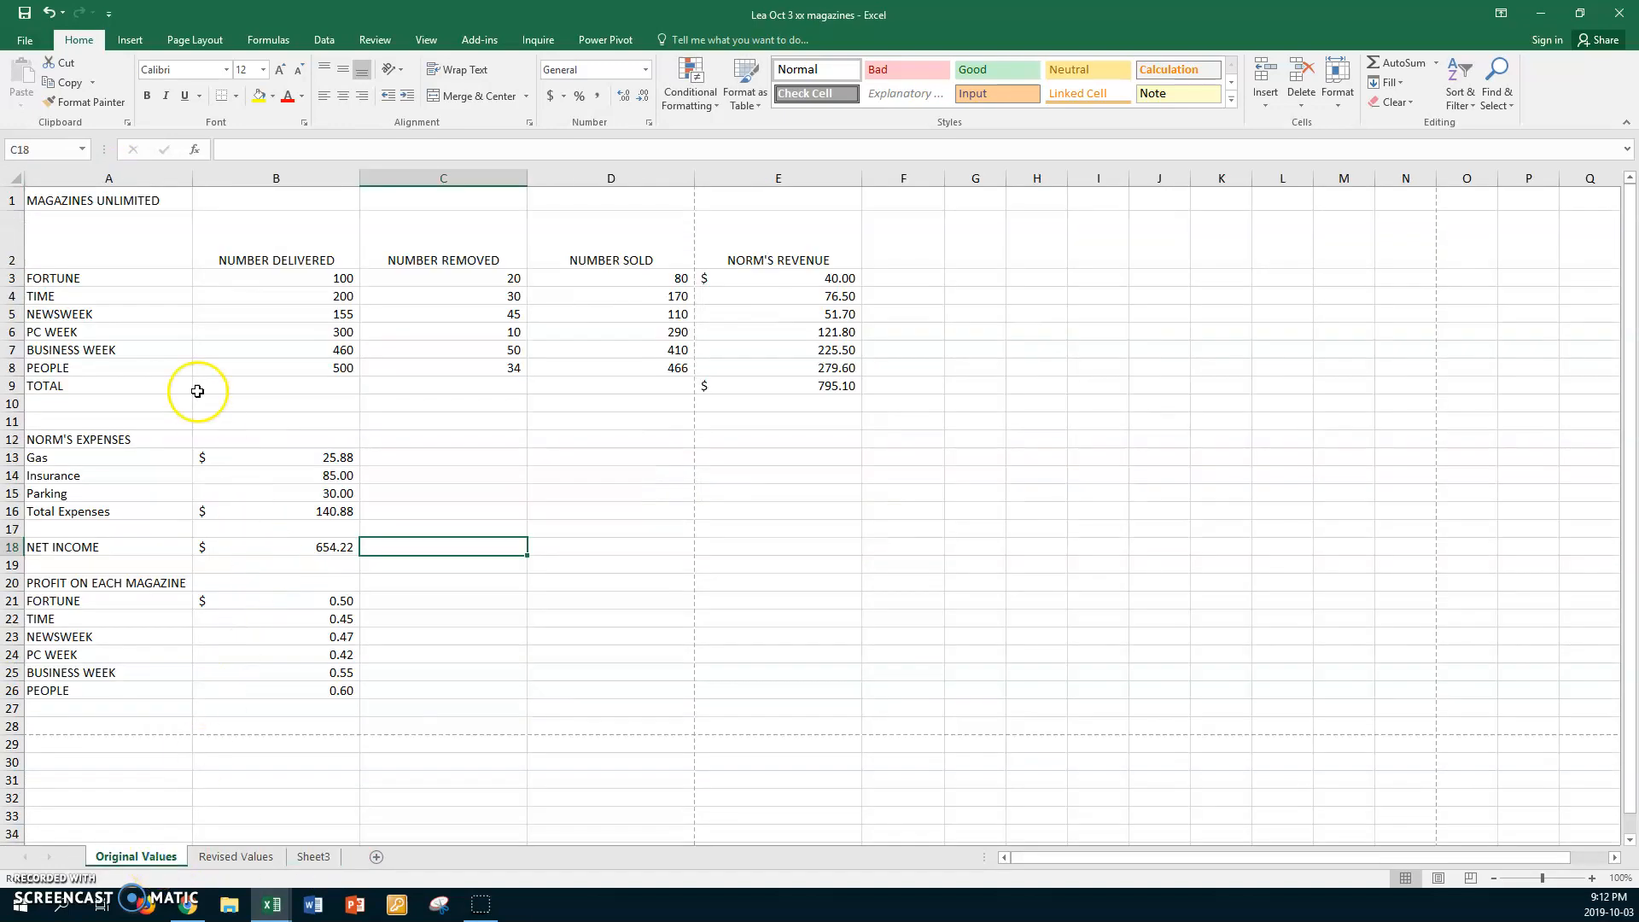
- AutoFit the widths of columns A to E on the Original Values sheet
{"action": "left_click", "coordinate": [137, 177]}
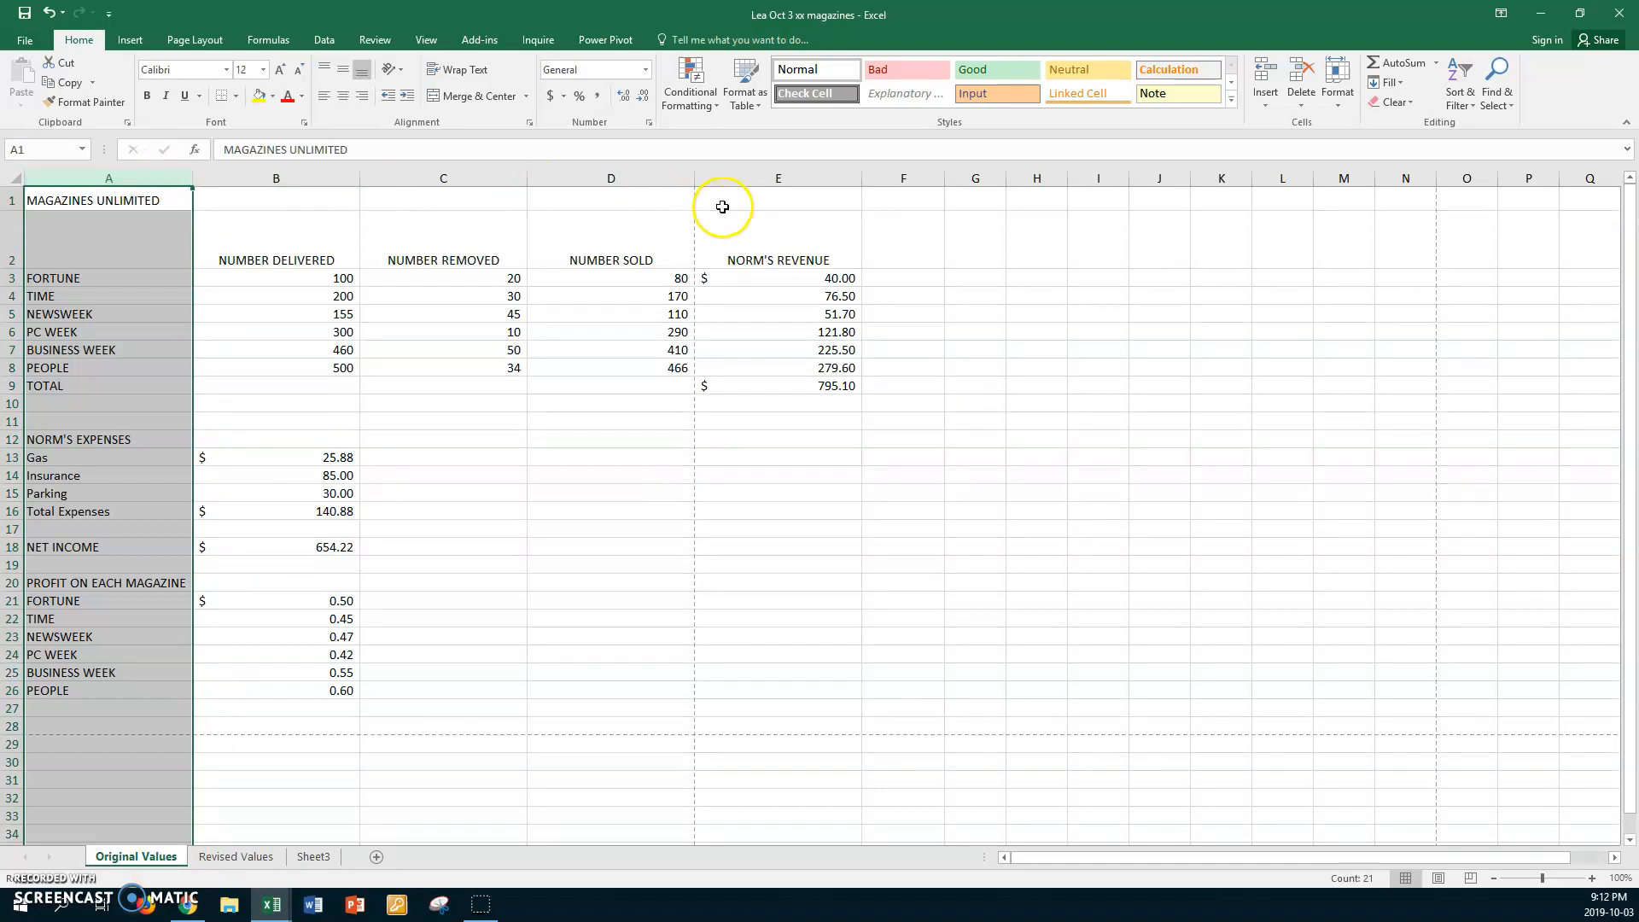
{"action": "left_click", "coordinate": [791, 180], "text": "shift"}
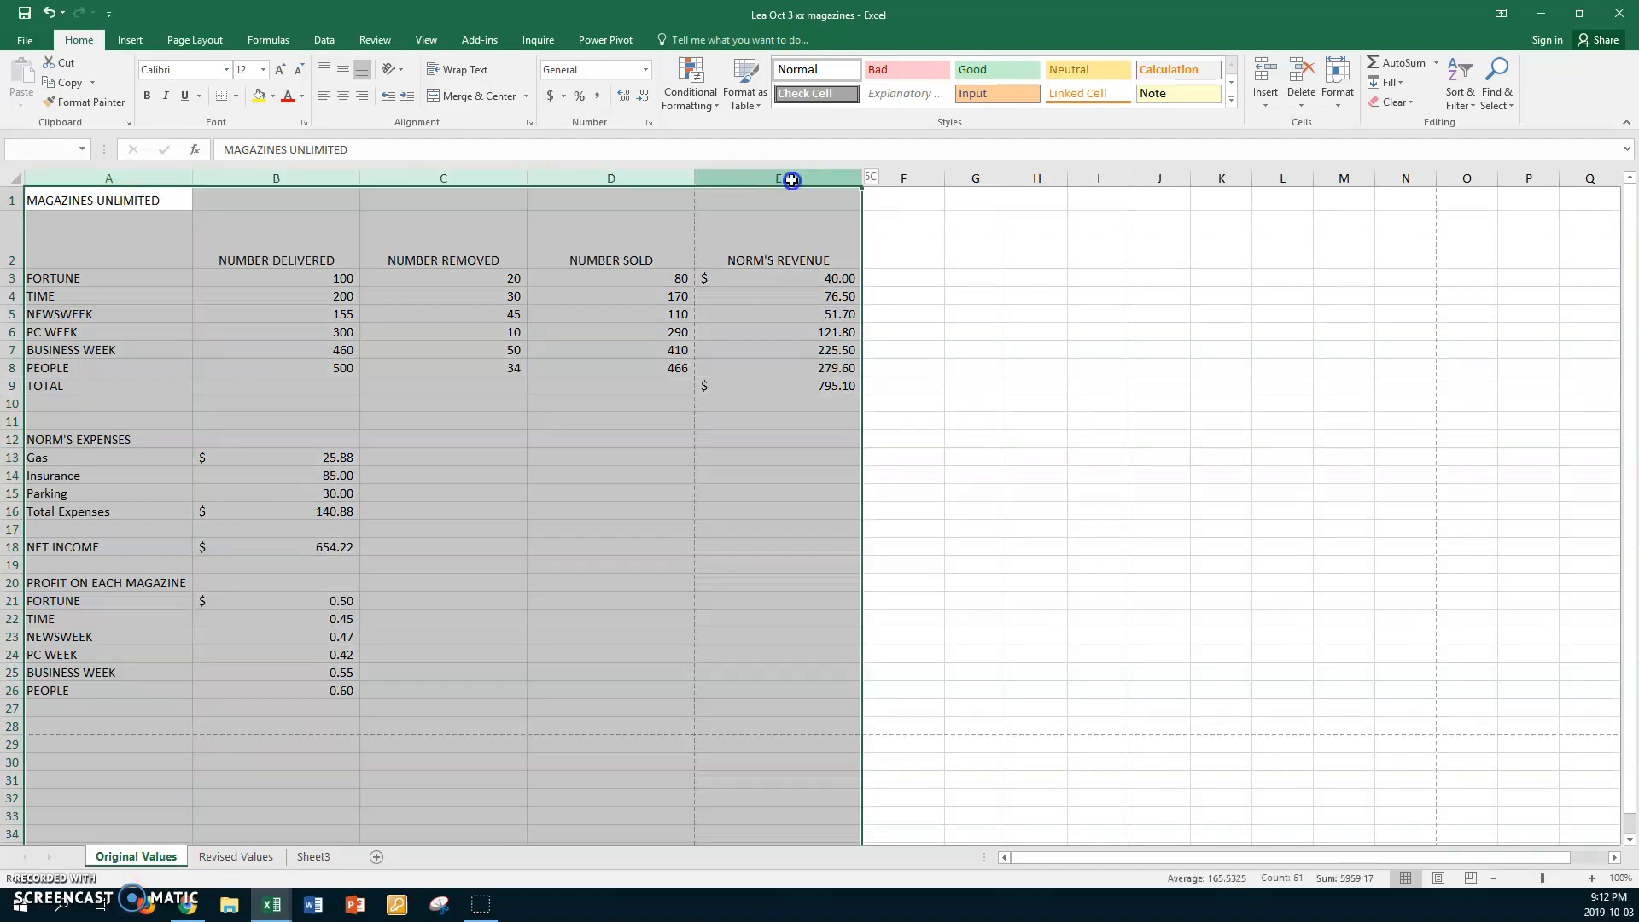
{"action": "double_click", "coordinate": [692, 177]}
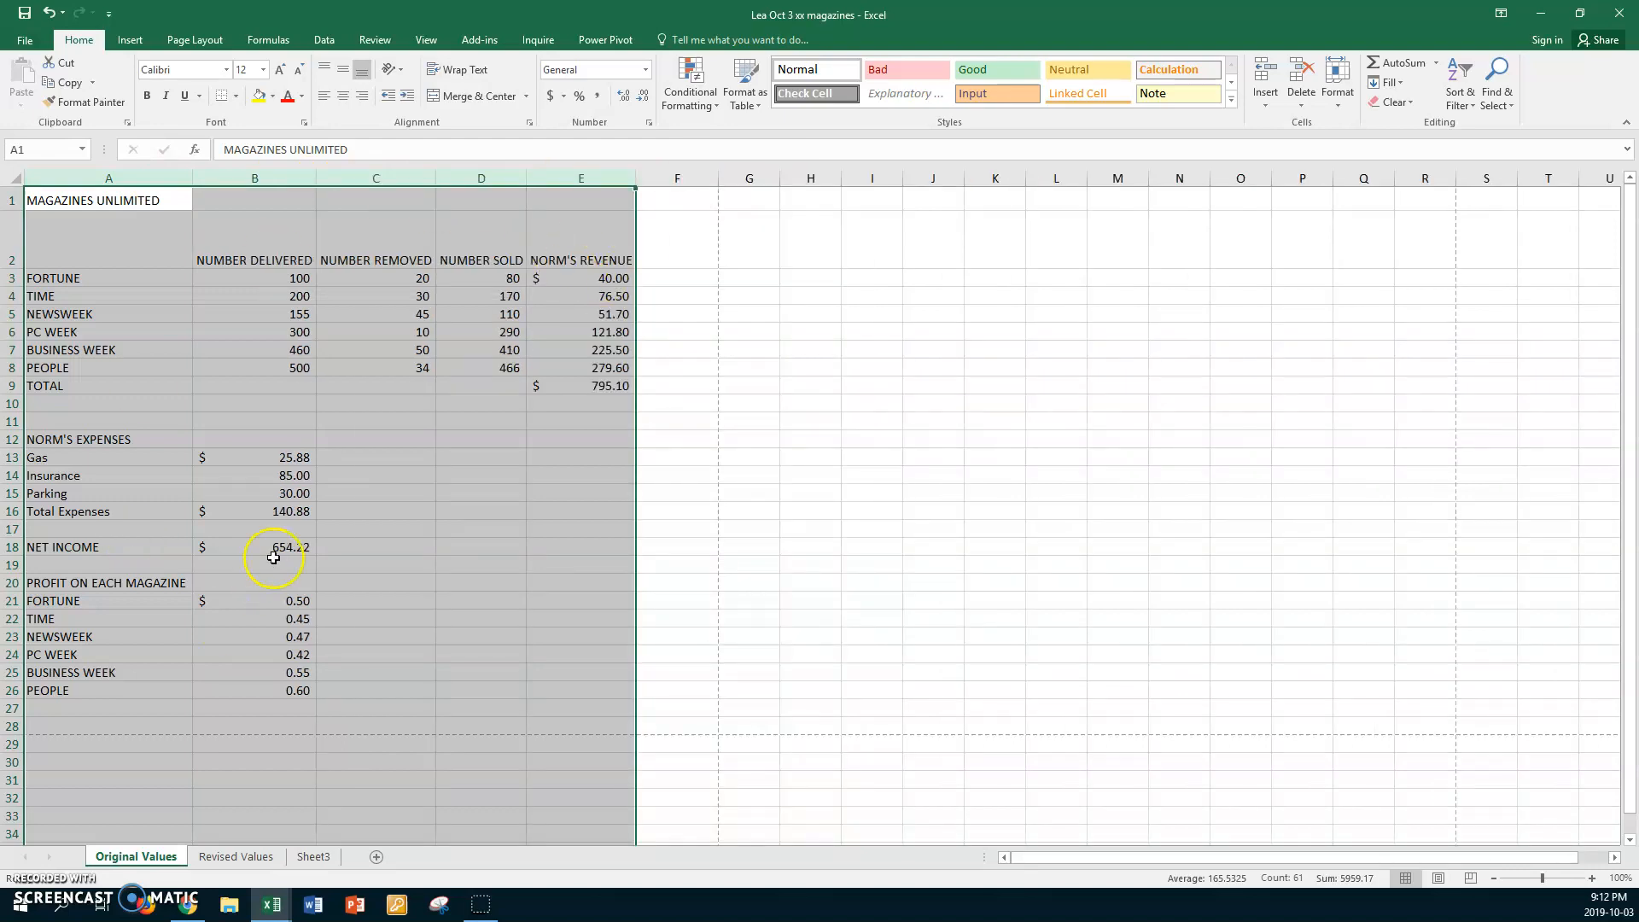
- Clear all contents and formatting from empty columns F to P on the Original Values sheet
{"action": "left_click_drag", "start_coordinate": [678, 175], "coordinate": [1308, 177]}
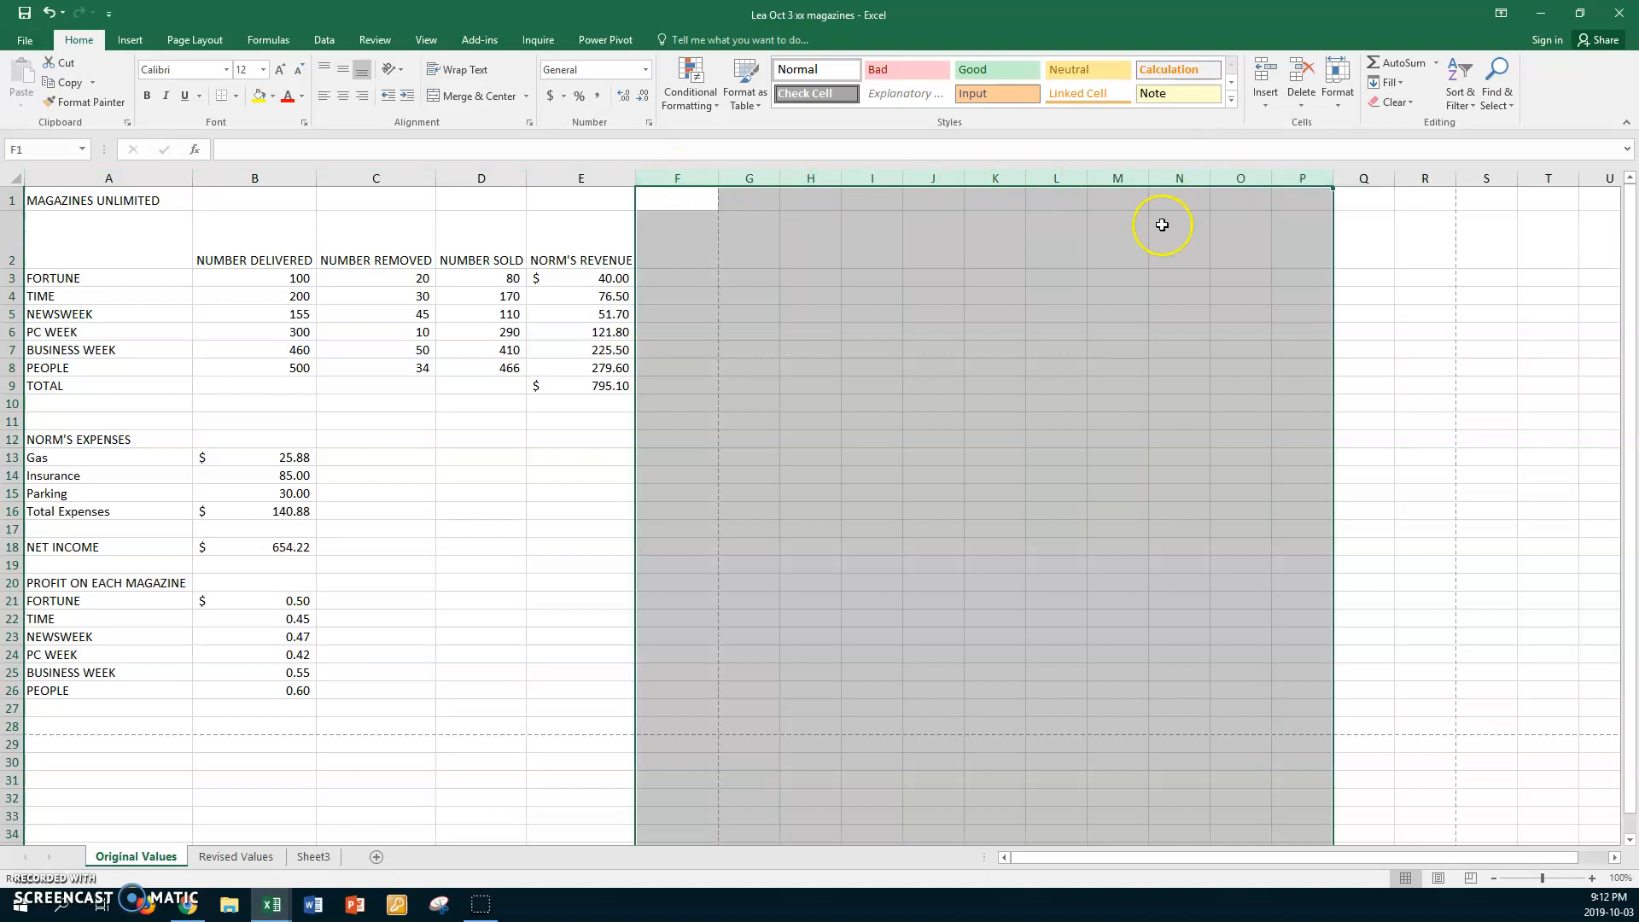
{"action": "left_click", "coordinate": [1413, 105]}
{"action": "left_click", "coordinate": [1413, 126]}
{"action": "left_click", "coordinate": [504, 405]}
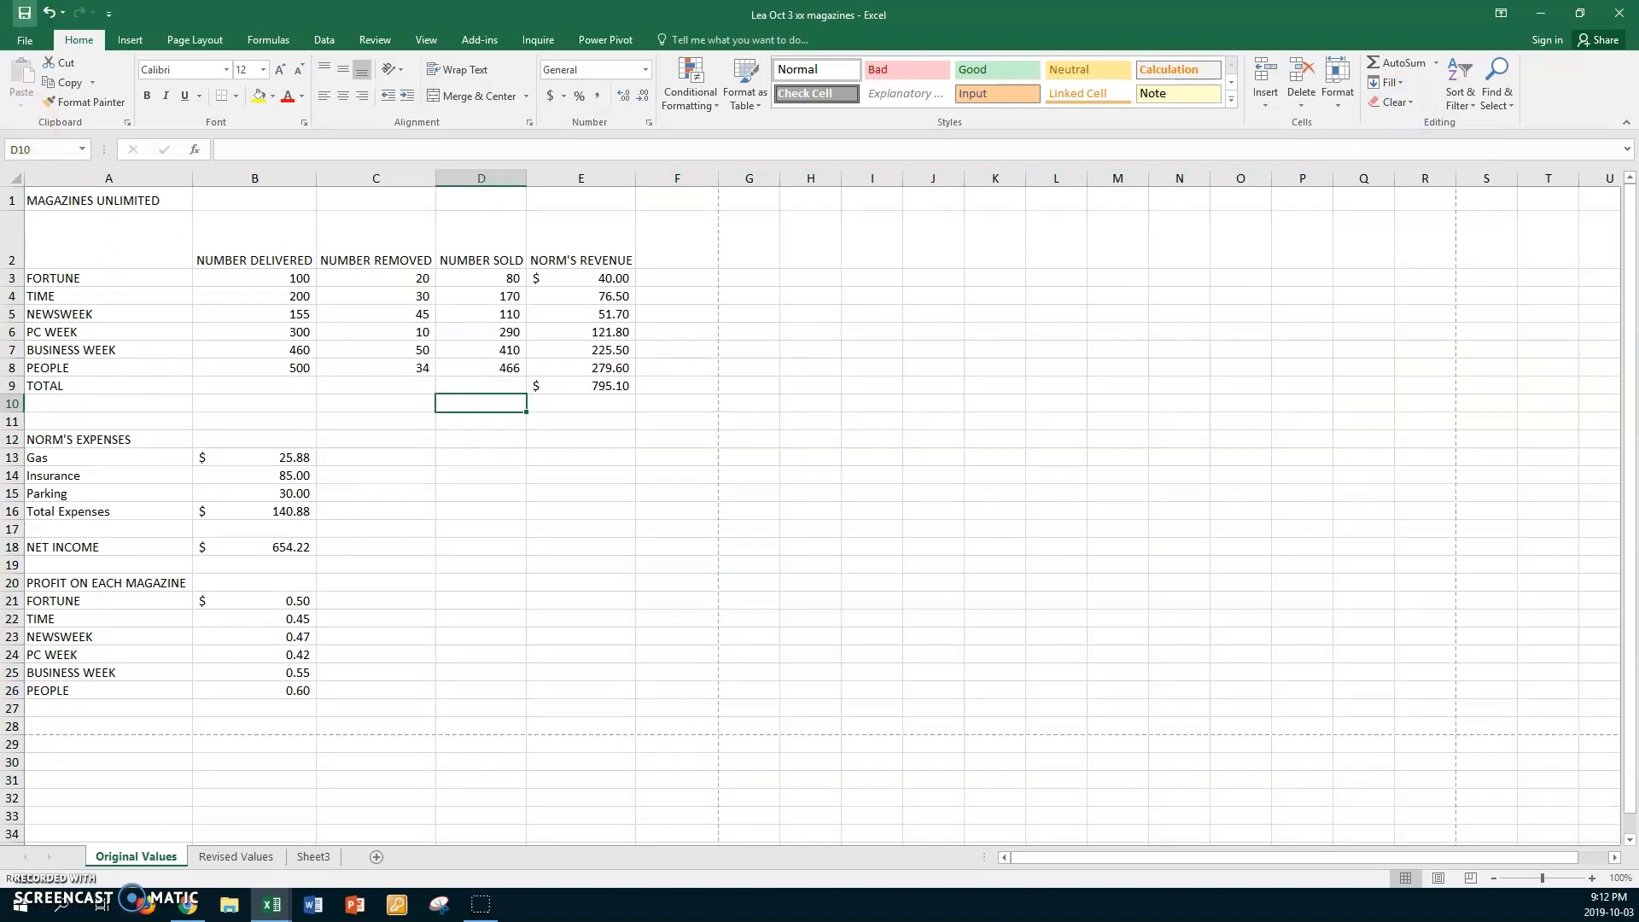
- Scale the footer picture on the Original Values sheet to 10%, apply the page setup and return to the workbook
{"action": "left_click", "coordinate": [25, 40]}
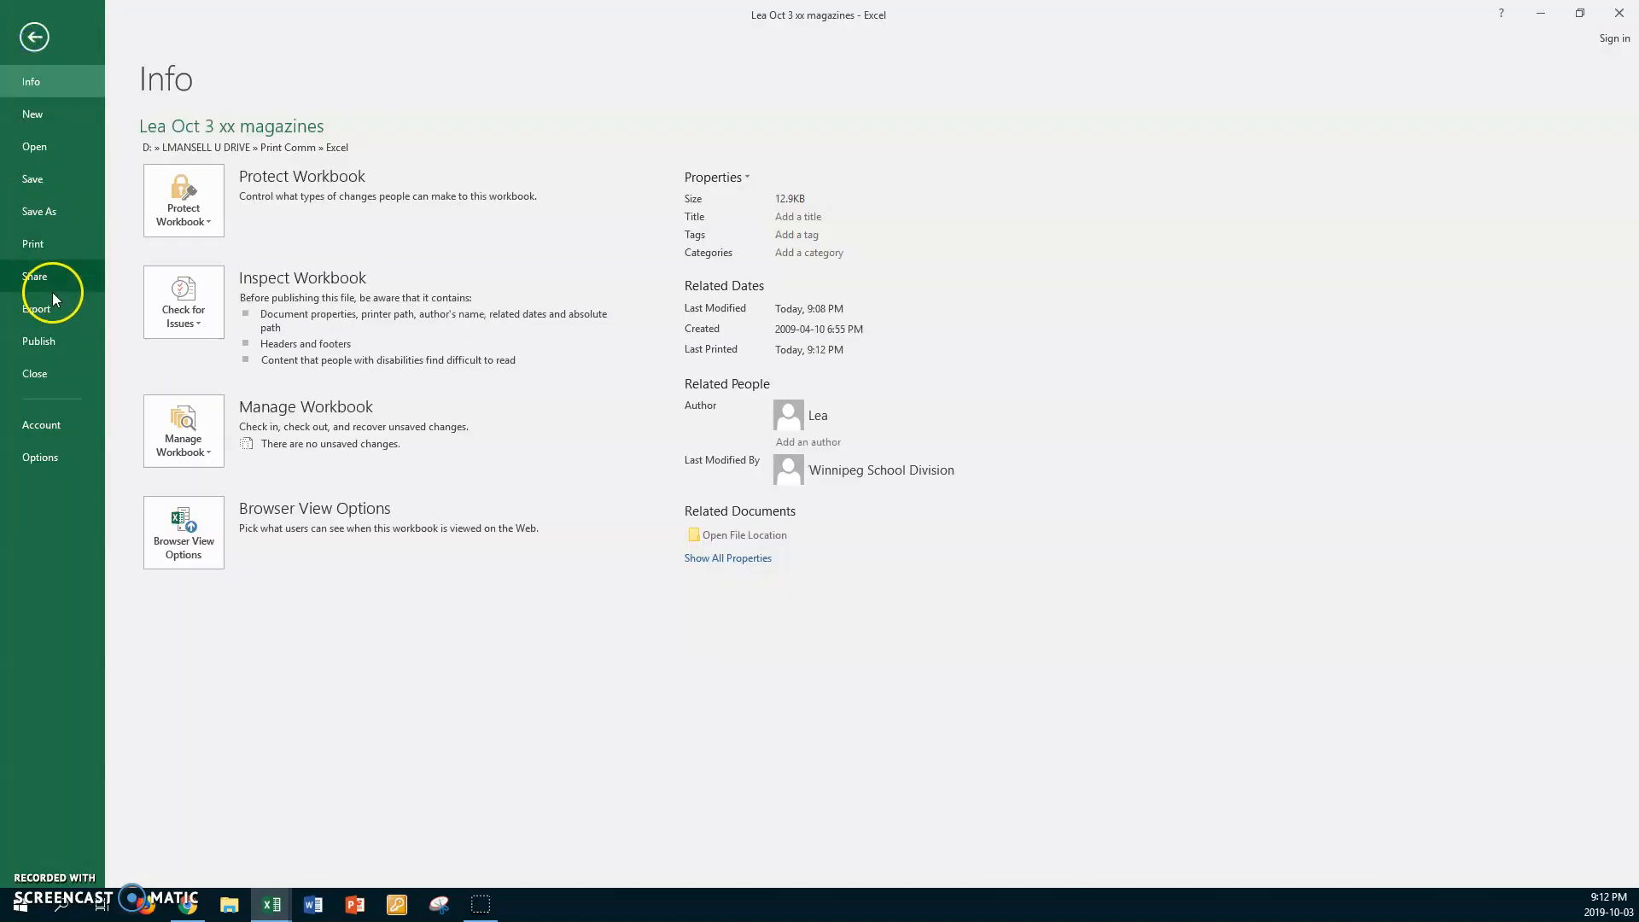
{"action": "left_click", "coordinate": [32, 245]}
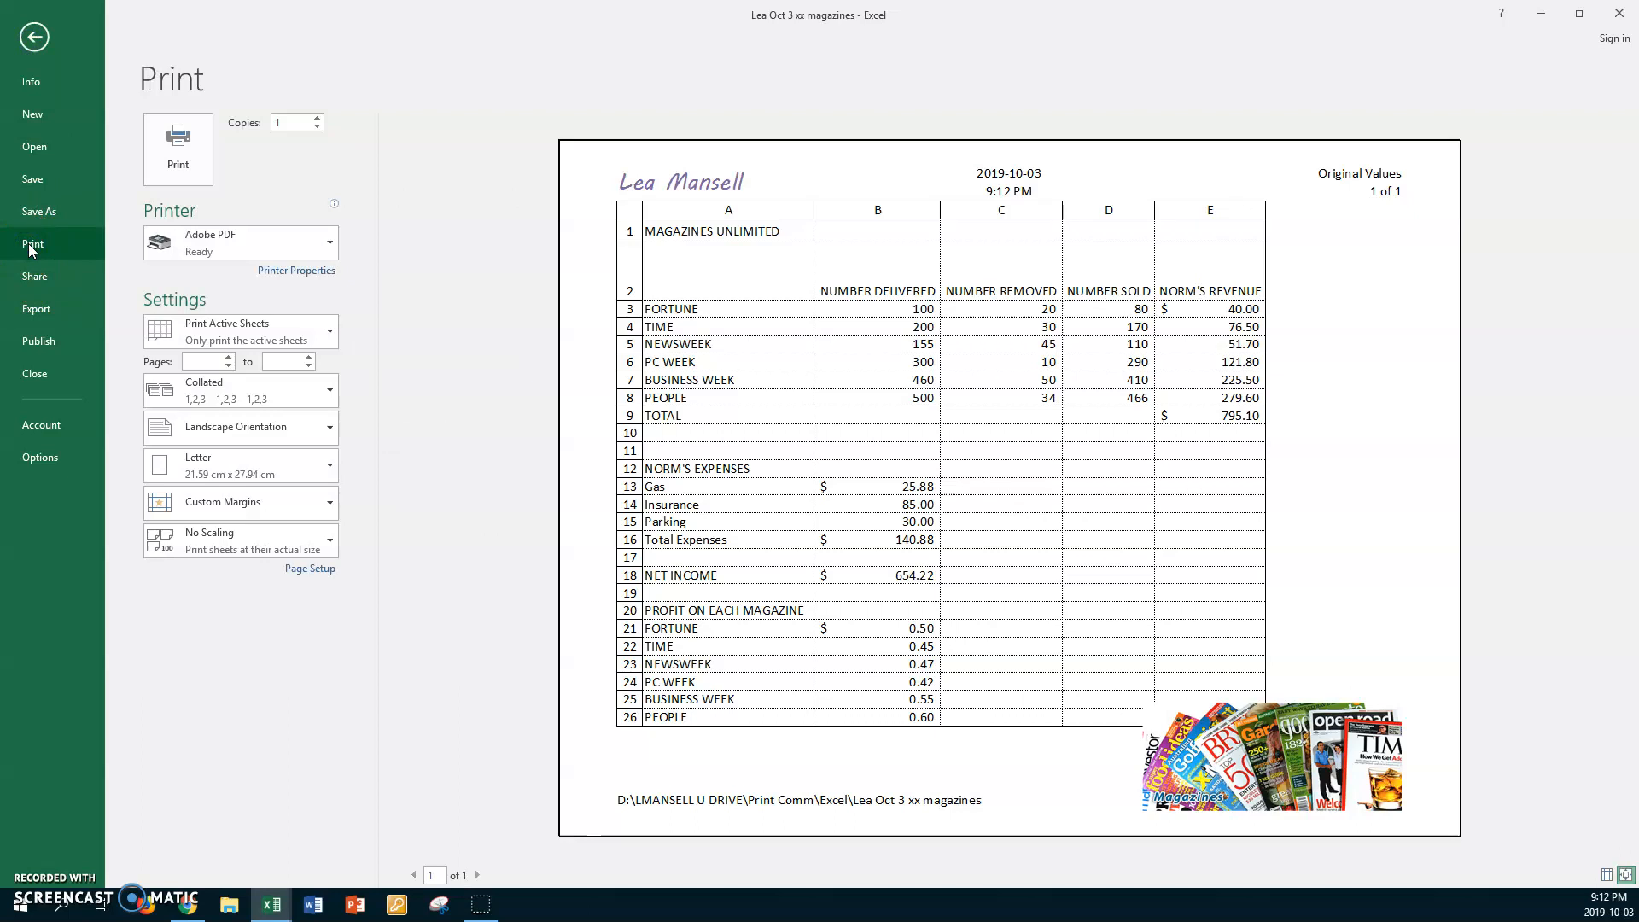
{"action": "left_click", "coordinate": [304, 569]}
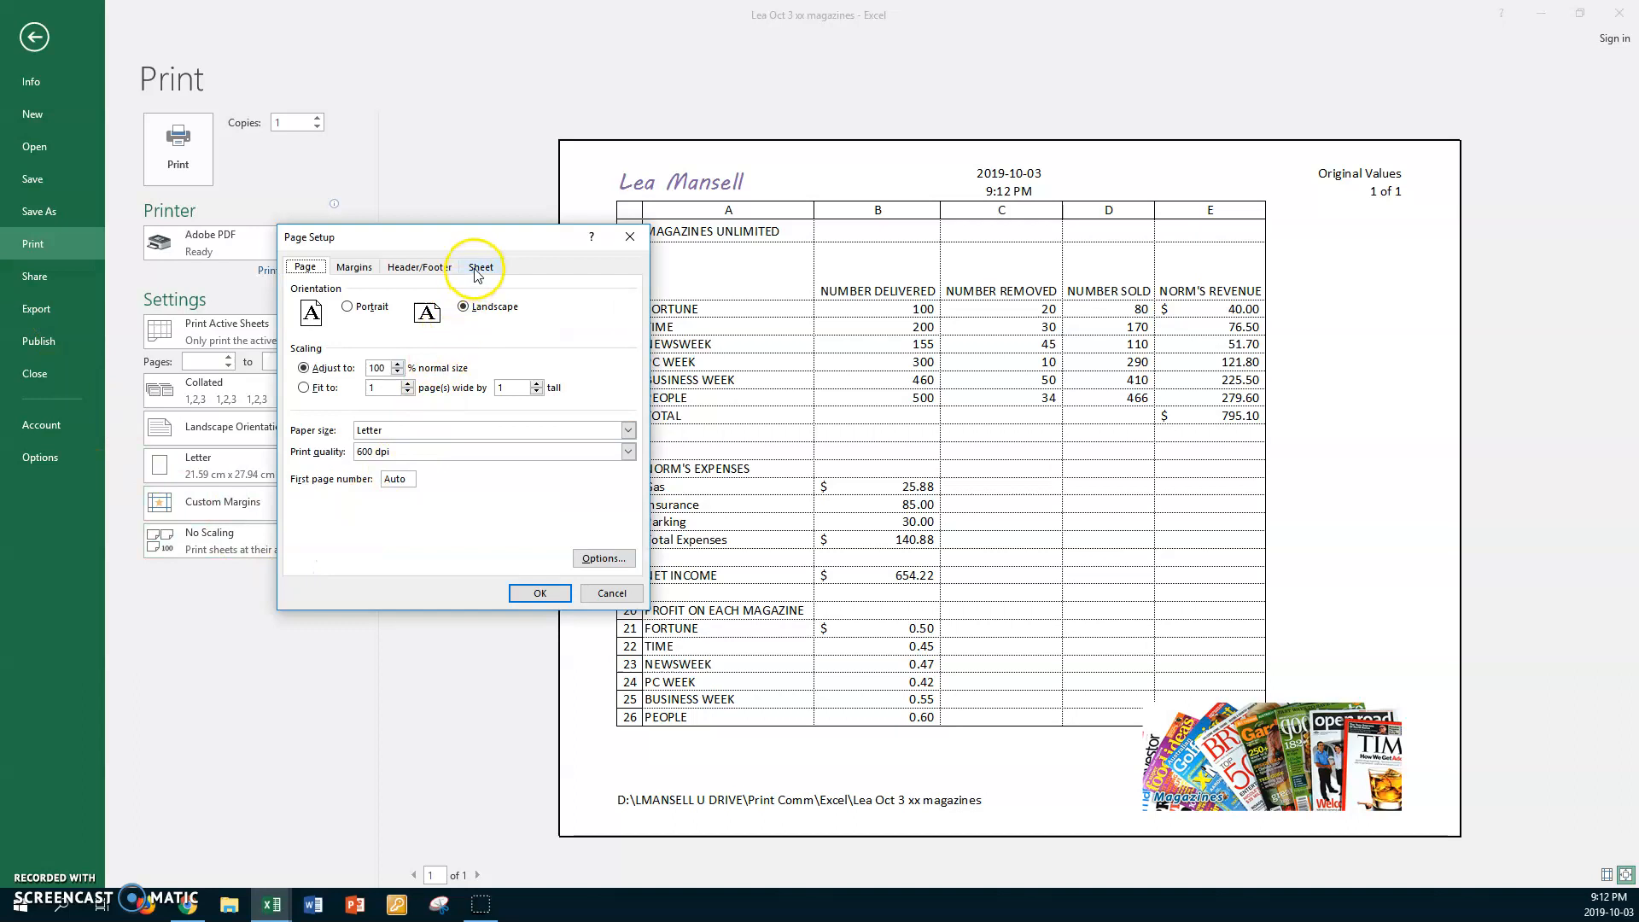
{"action": "left_click", "coordinate": [419, 267]}
{"action": "left_click", "coordinate": [523, 375]}
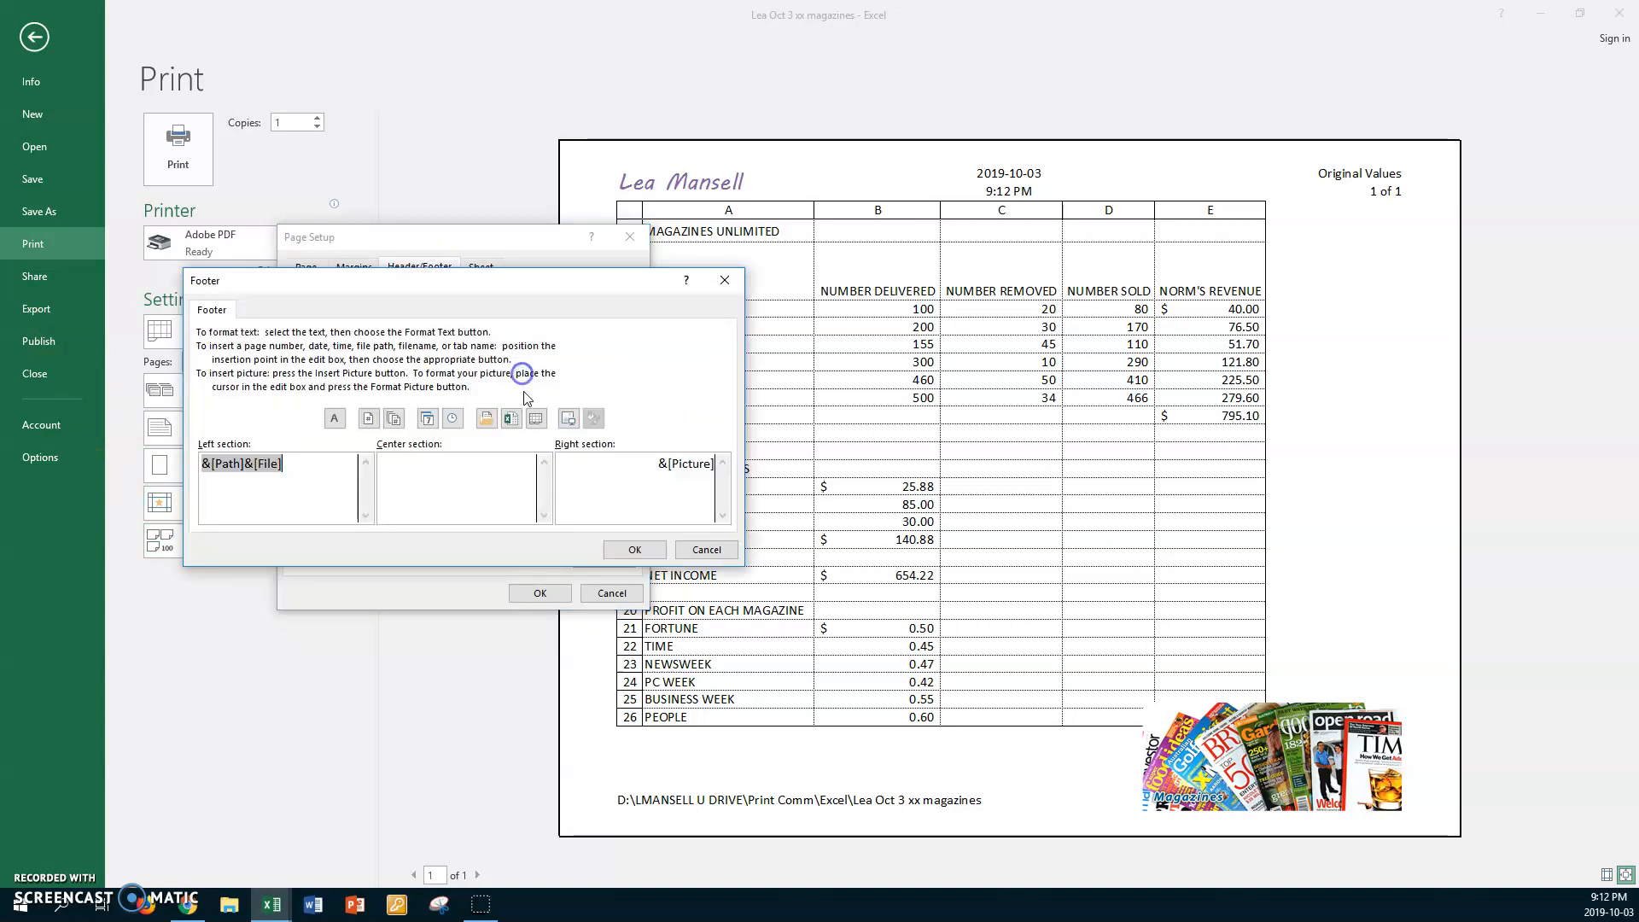
{"action": "double_click", "coordinate": [715, 461]}
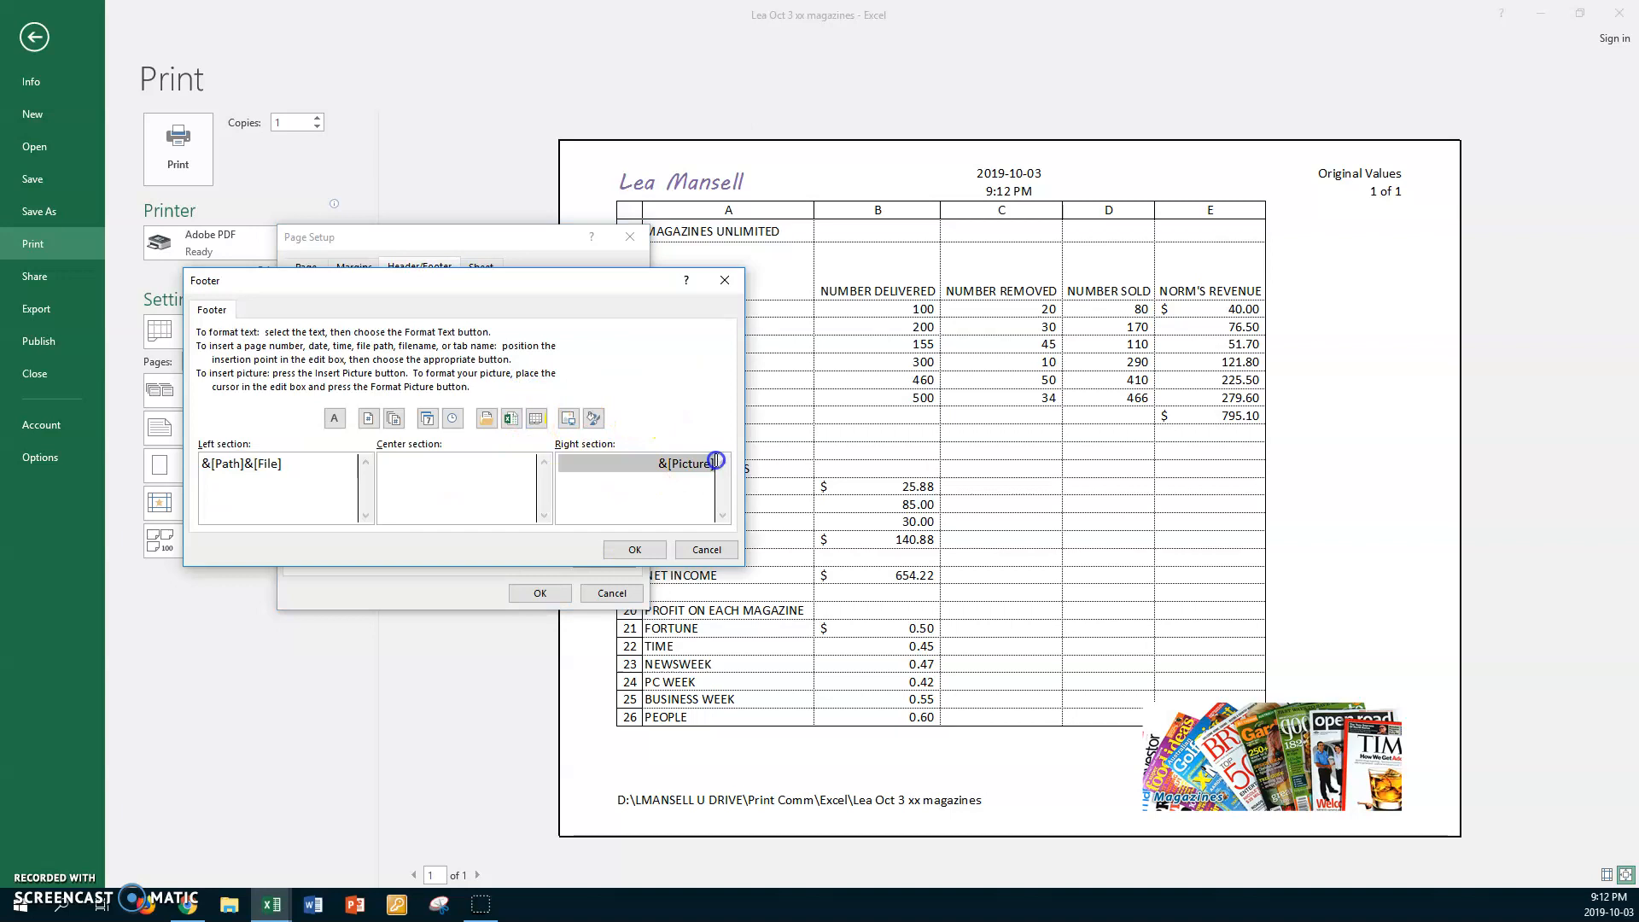
{"action": "left_click", "coordinate": [594, 418]}
{"action": "double_click", "coordinate": [356, 382]}
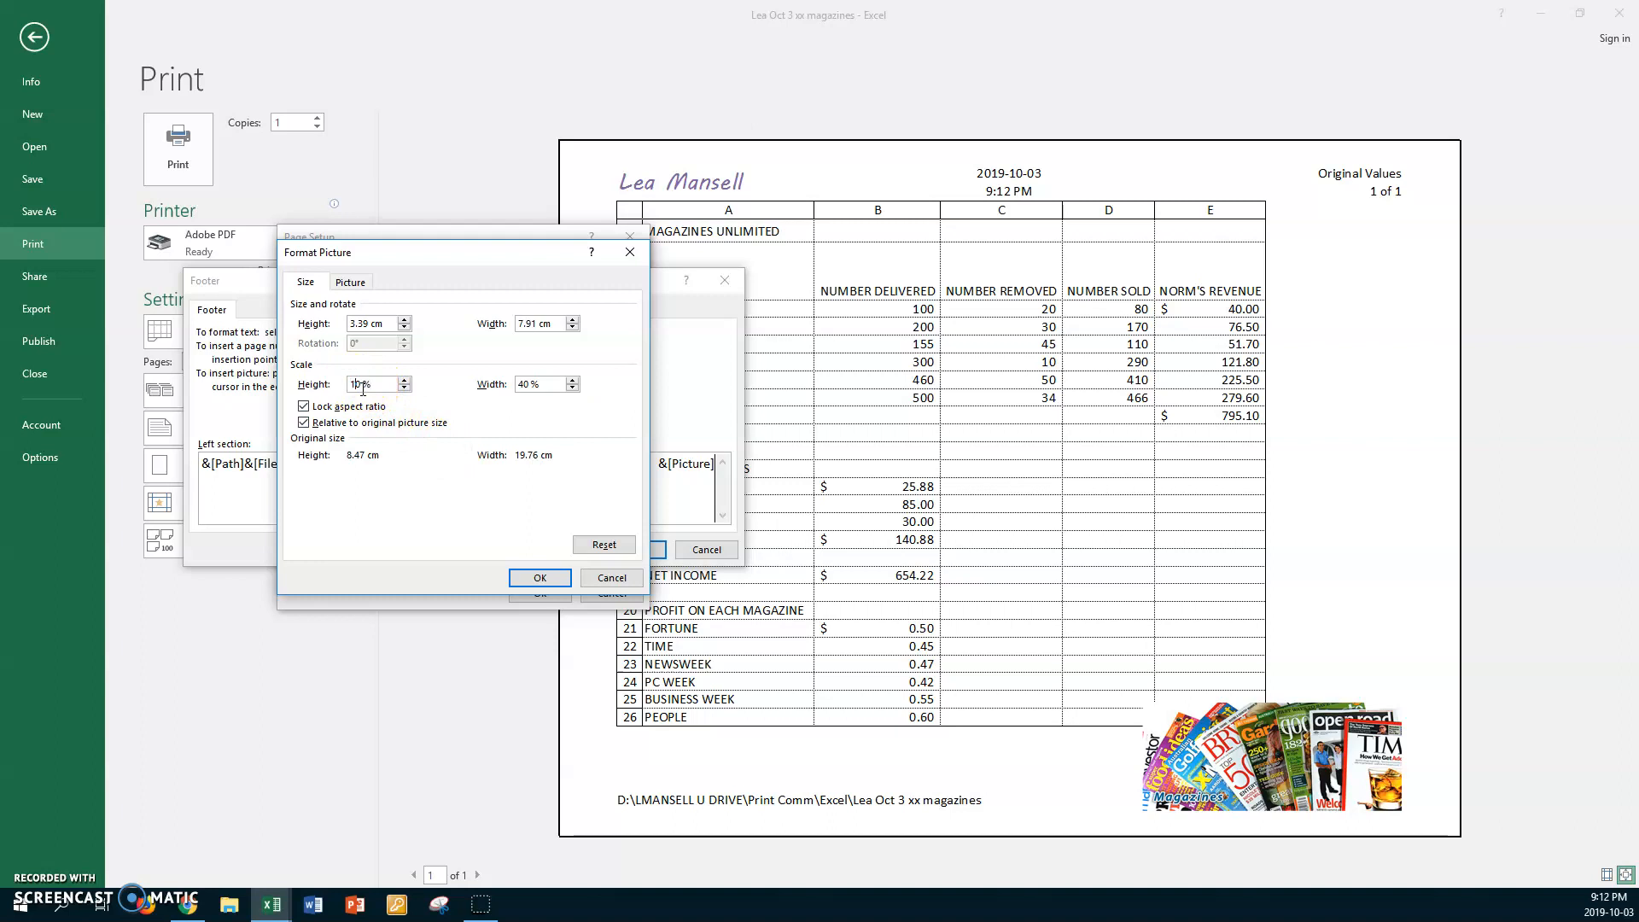
{"action": "key", "text": "Tab"}
{"action": "left_click", "coordinate": [539, 577]}
{"action": "left_click", "coordinate": [610, 555]}
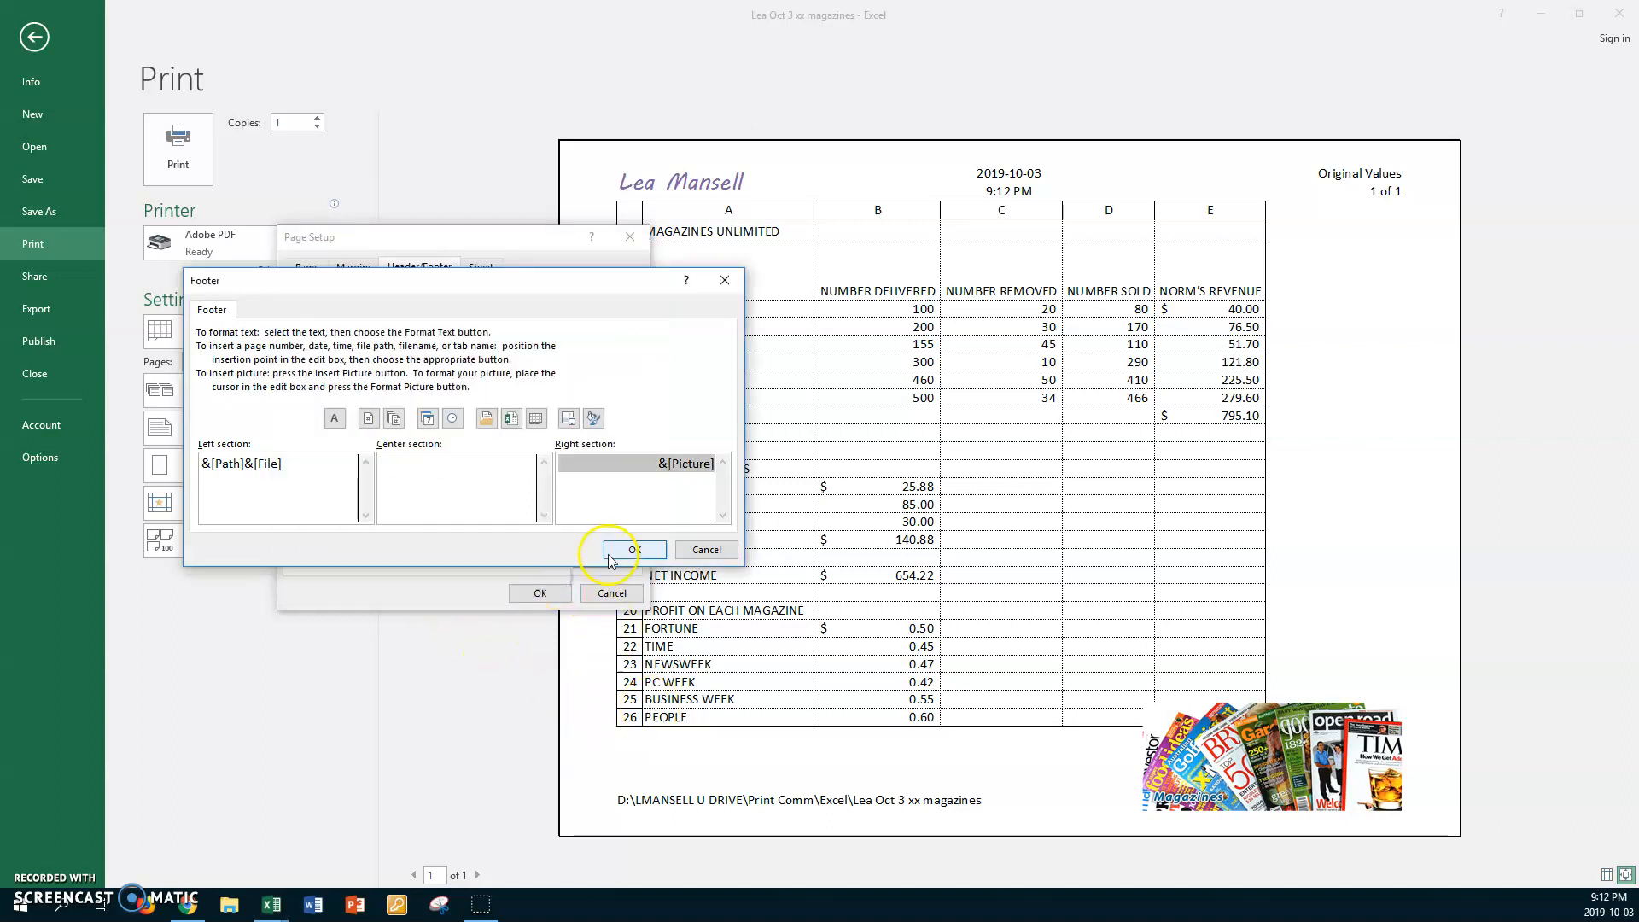
{"action": "left_click", "coordinate": [562, 598]}
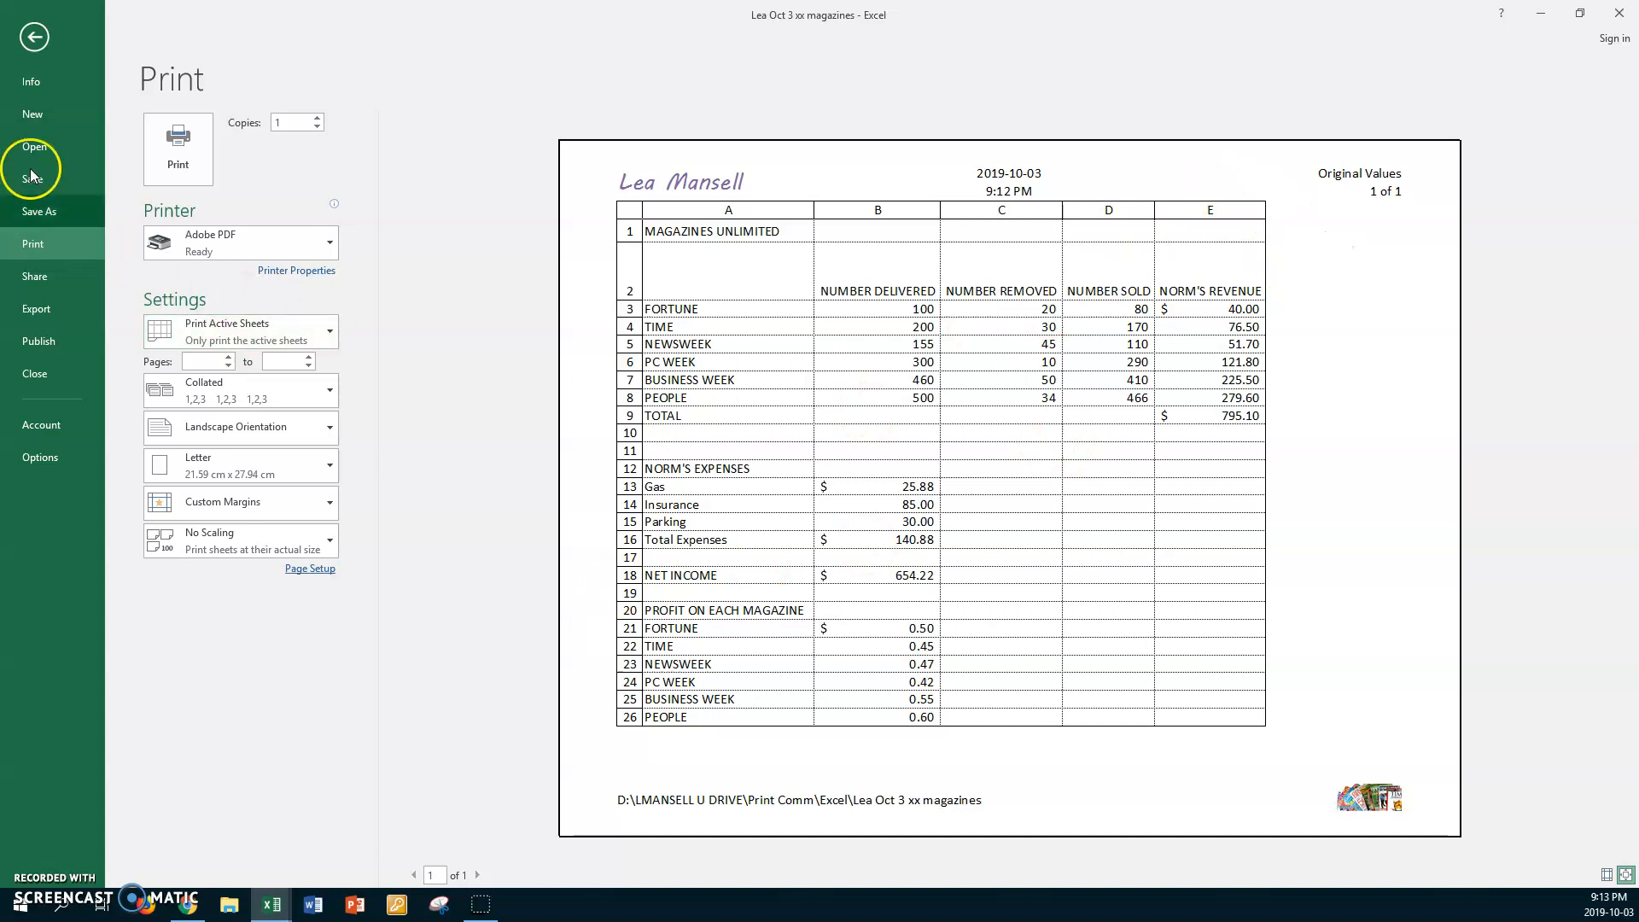
{"action": "left_click", "coordinate": [33, 39]}
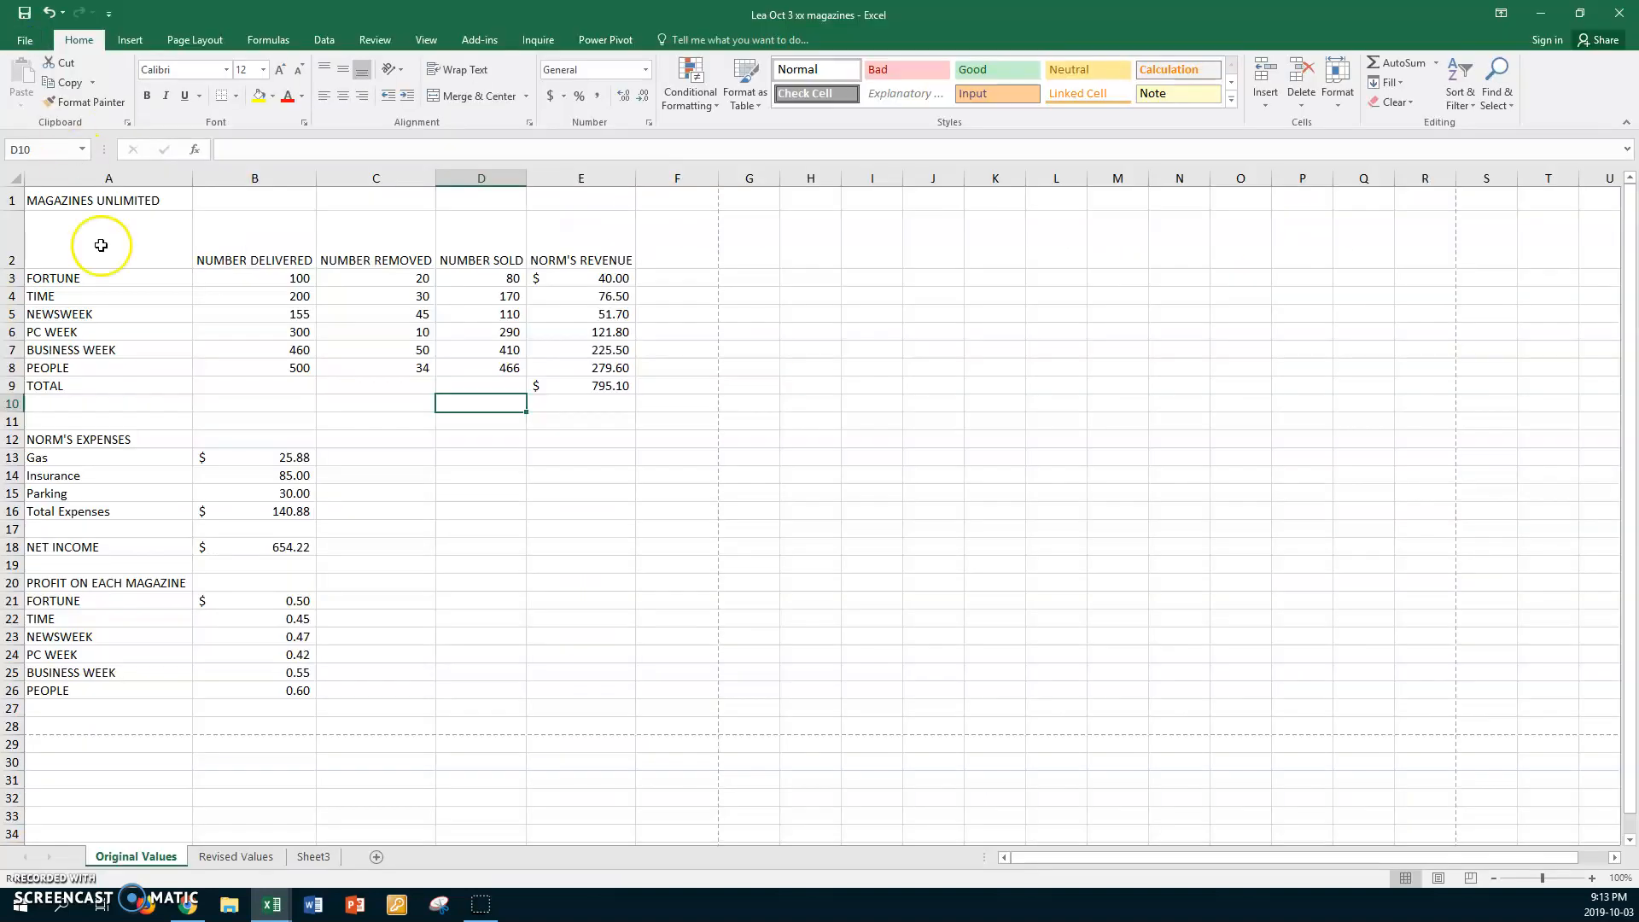
- Clear all contents and formatting from empty columns G to O on the Revised Values sheet
{"action": "left_click", "coordinate": [238, 856]}
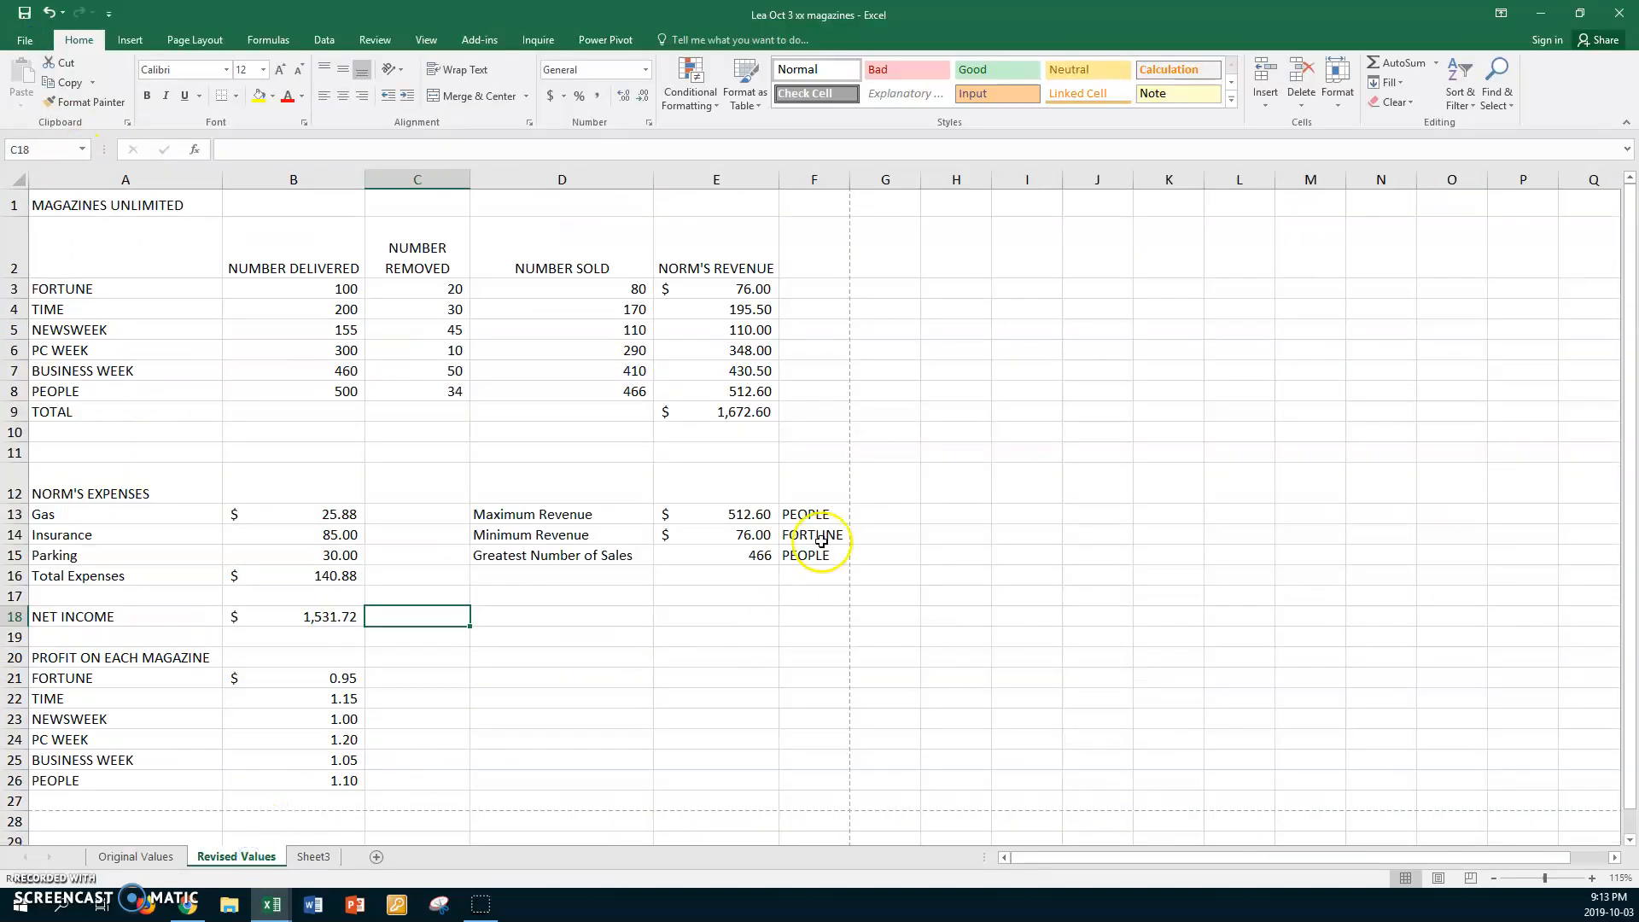
{"action": "left_click_drag", "start_coordinate": [896, 178], "coordinate": [1423, 171]}
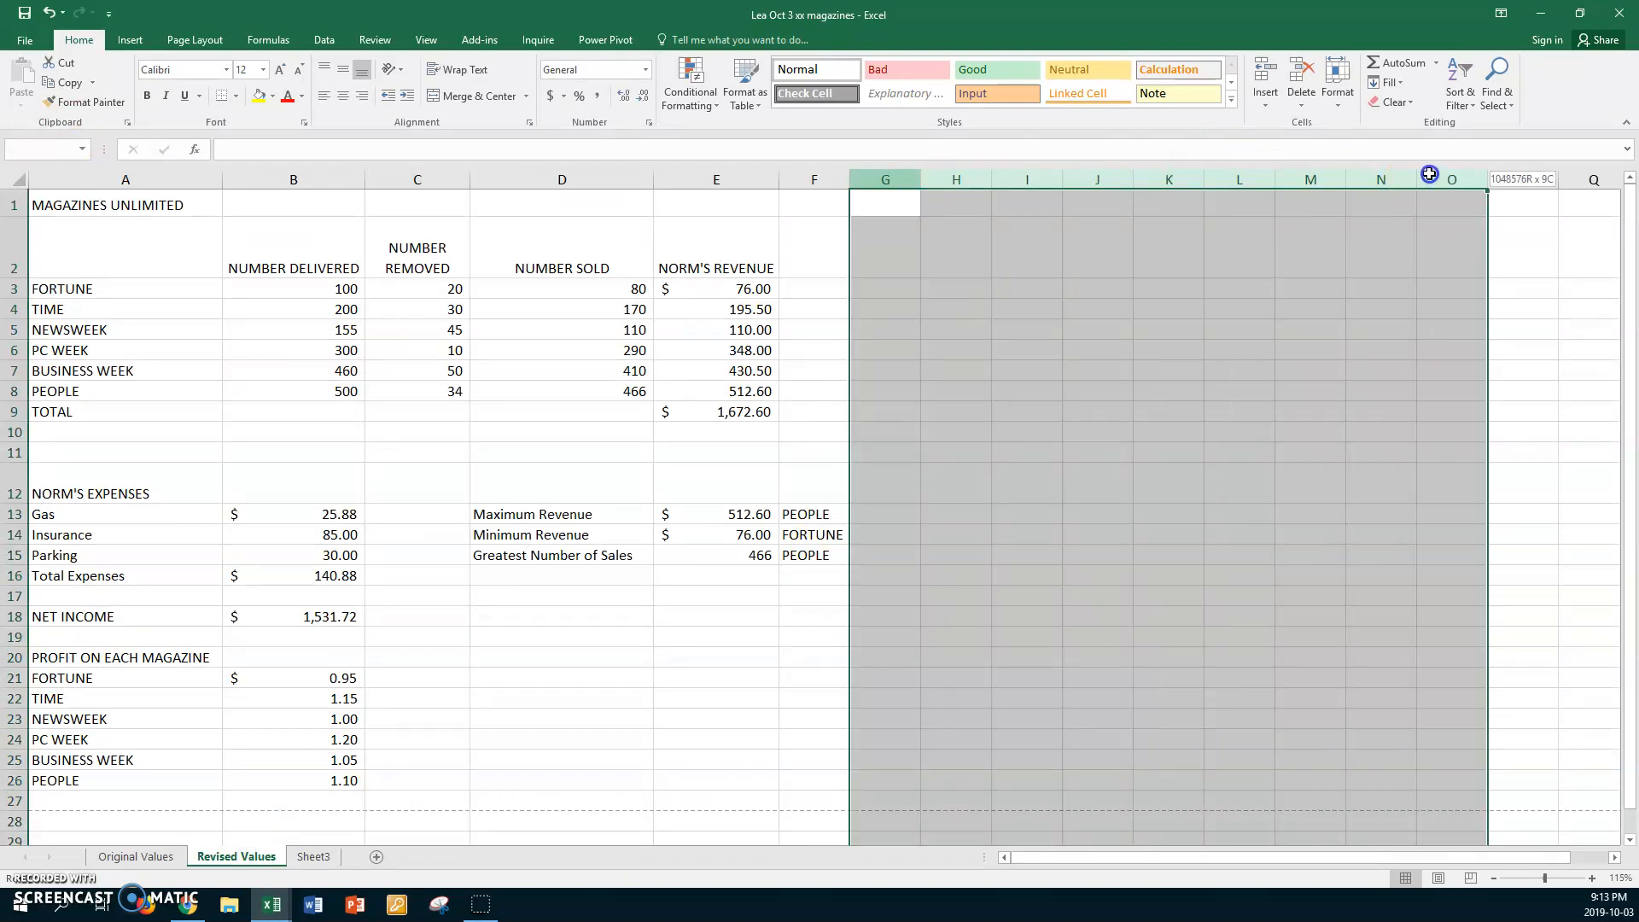
{"action": "left_click", "coordinate": [1406, 103]}
{"action": "left_click", "coordinate": [1410, 123]}
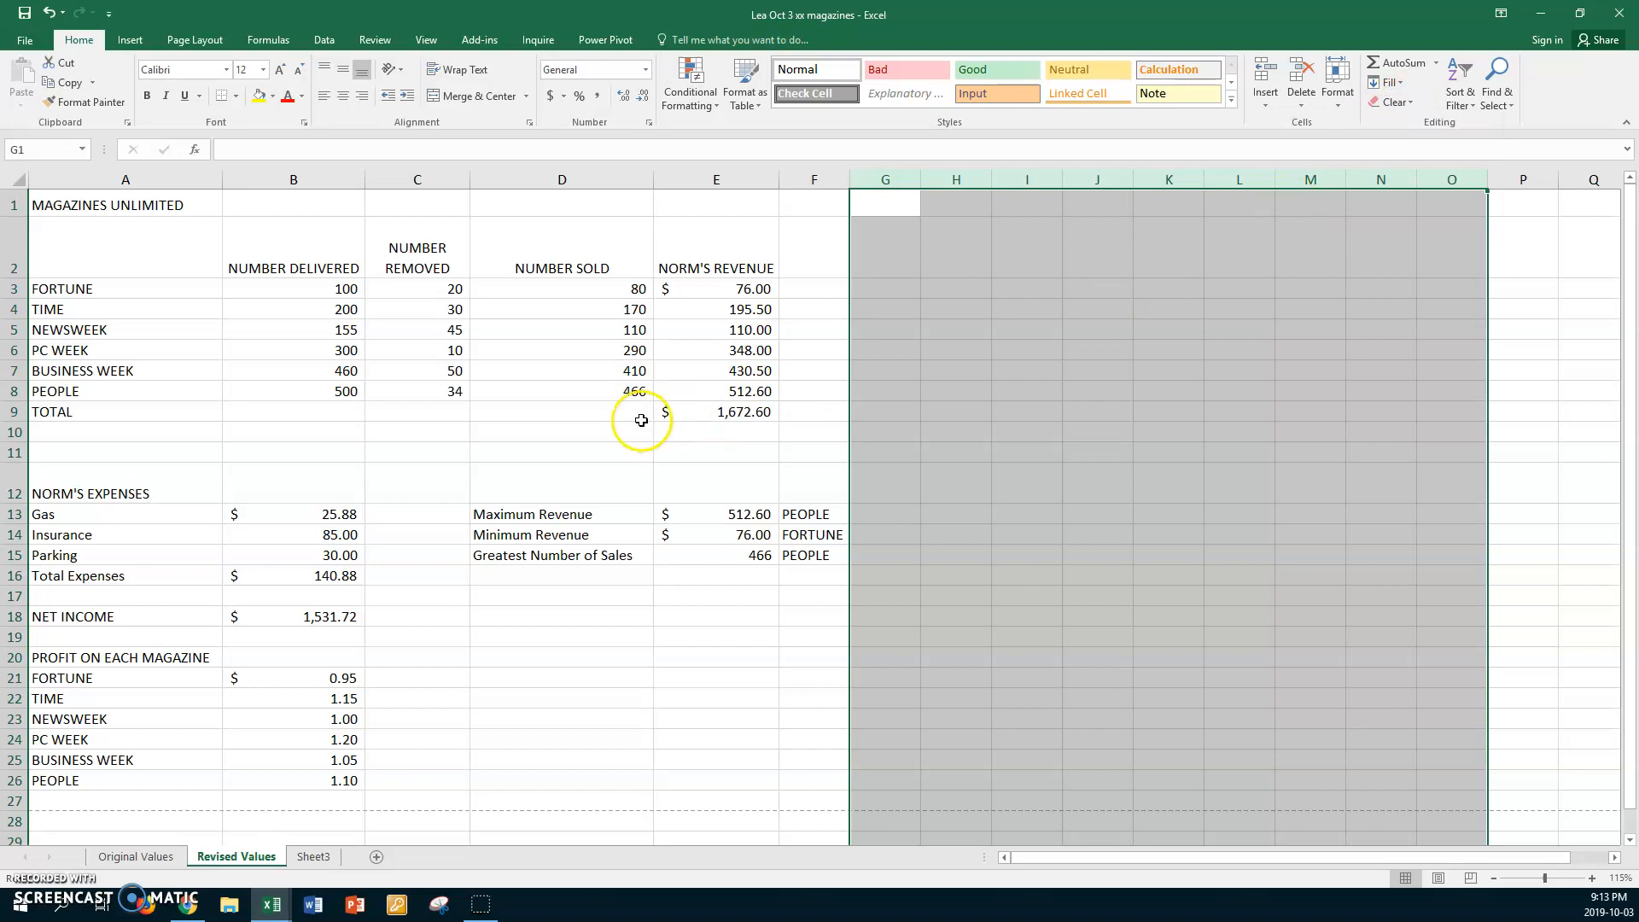
{"action": "left_click", "coordinate": [571, 433]}
- AutoFit the widths of columns A to F on the Revised Values sheet
{"action": "left_click", "coordinate": [162, 205]}
{"action": "left_click", "coordinate": [157, 179]}
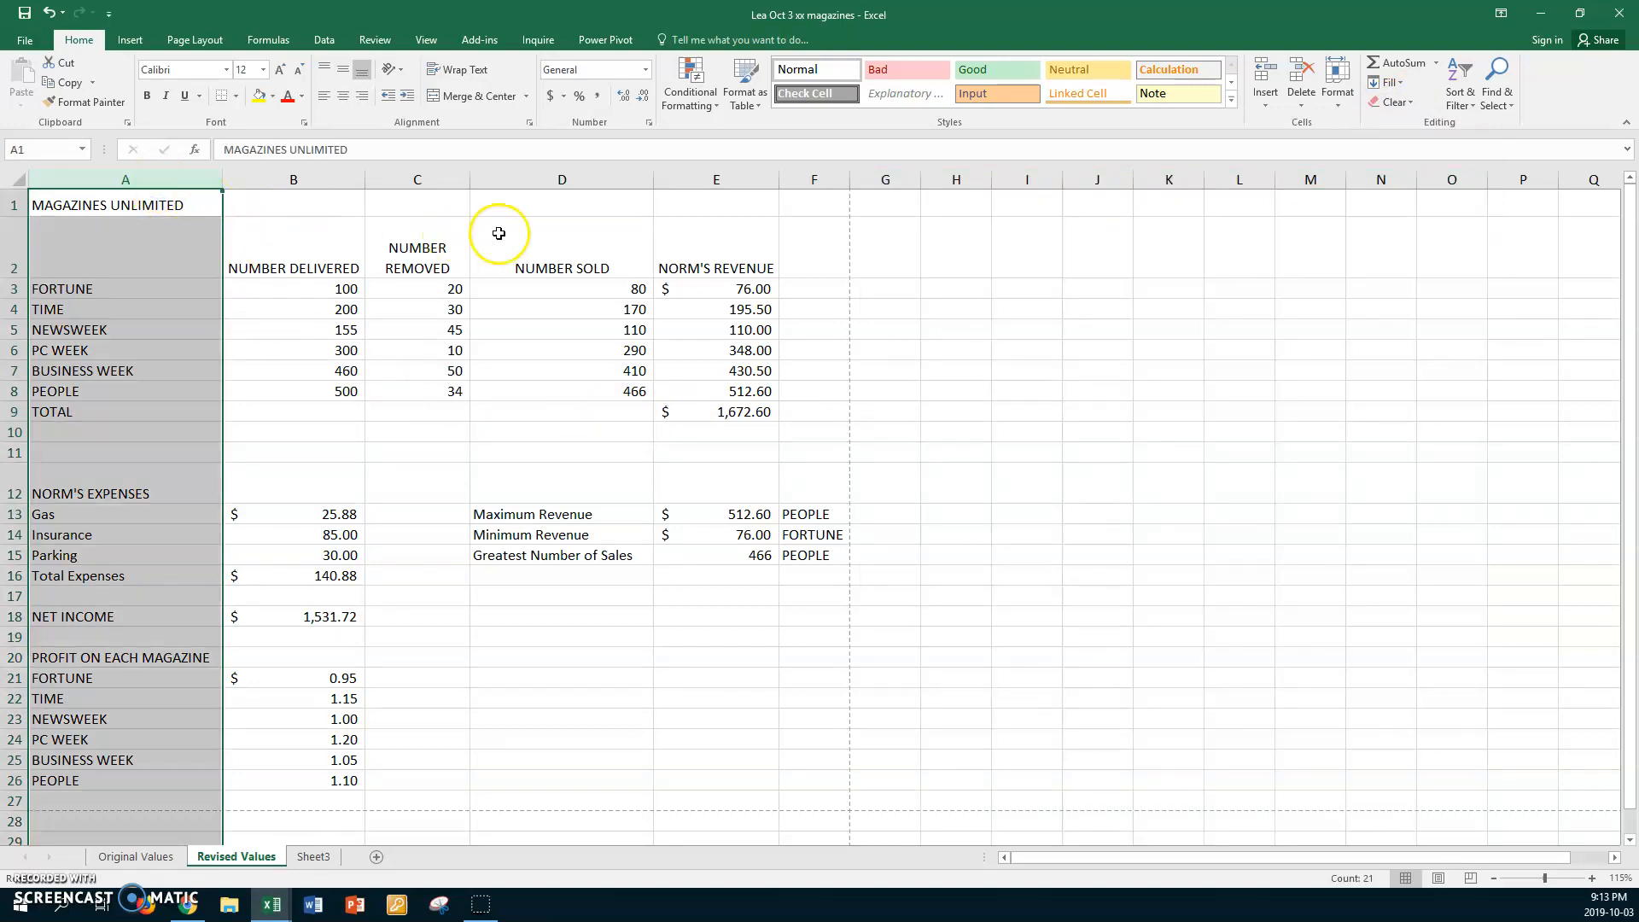
{"action": "left_click", "coordinate": [807, 180], "text": "shift"}
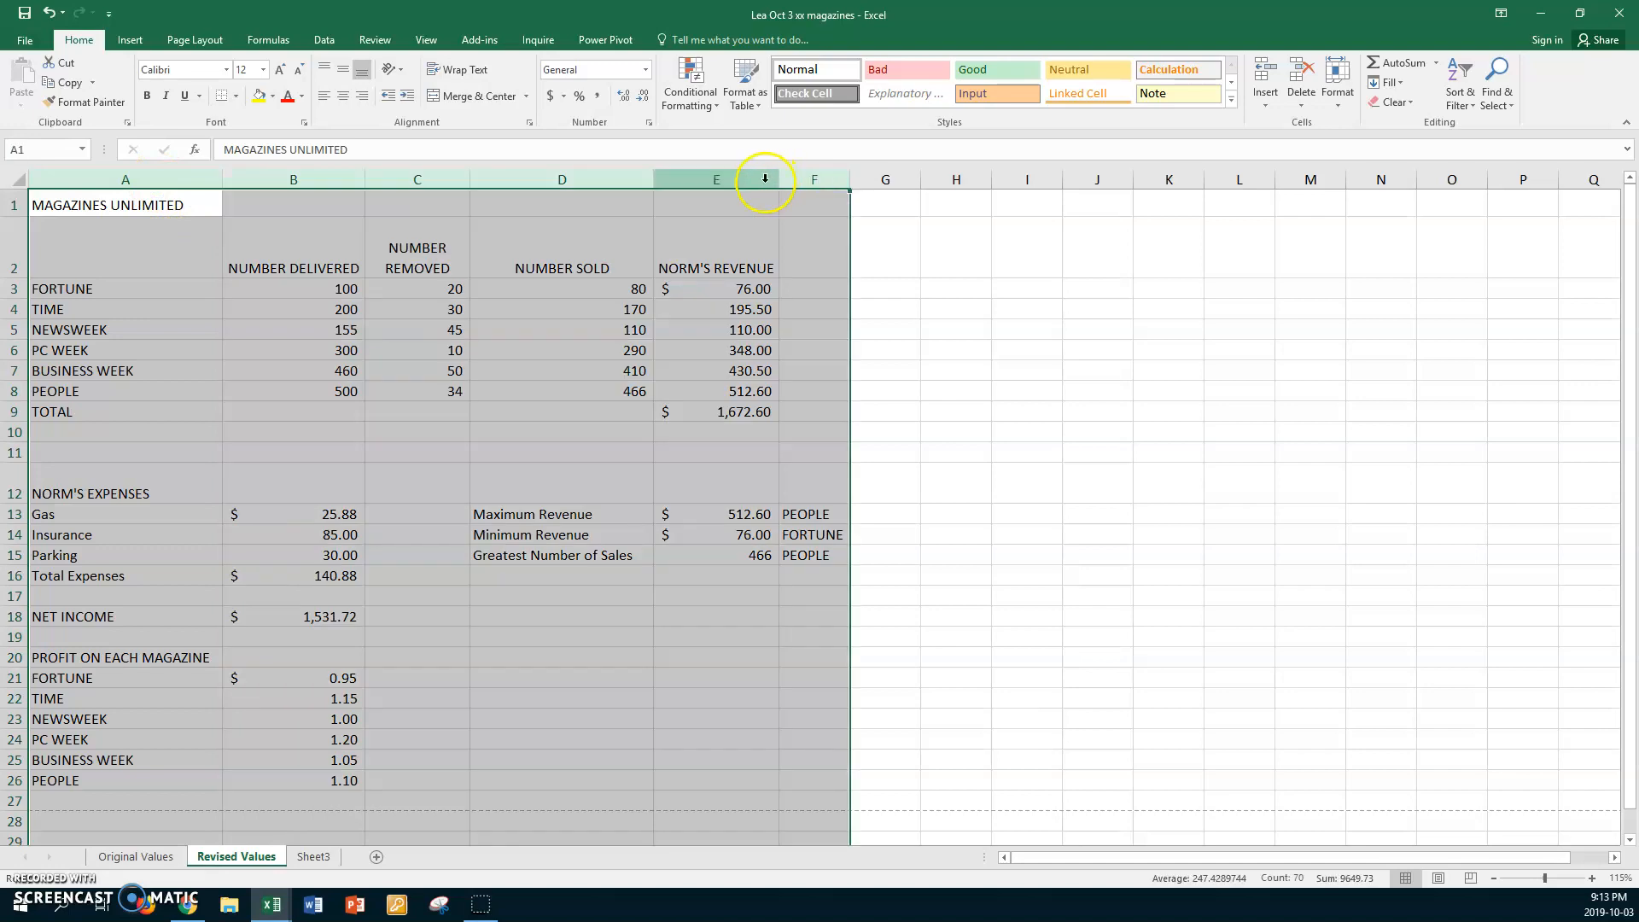
{"action": "double_click", "coordinate": [654, 178]}
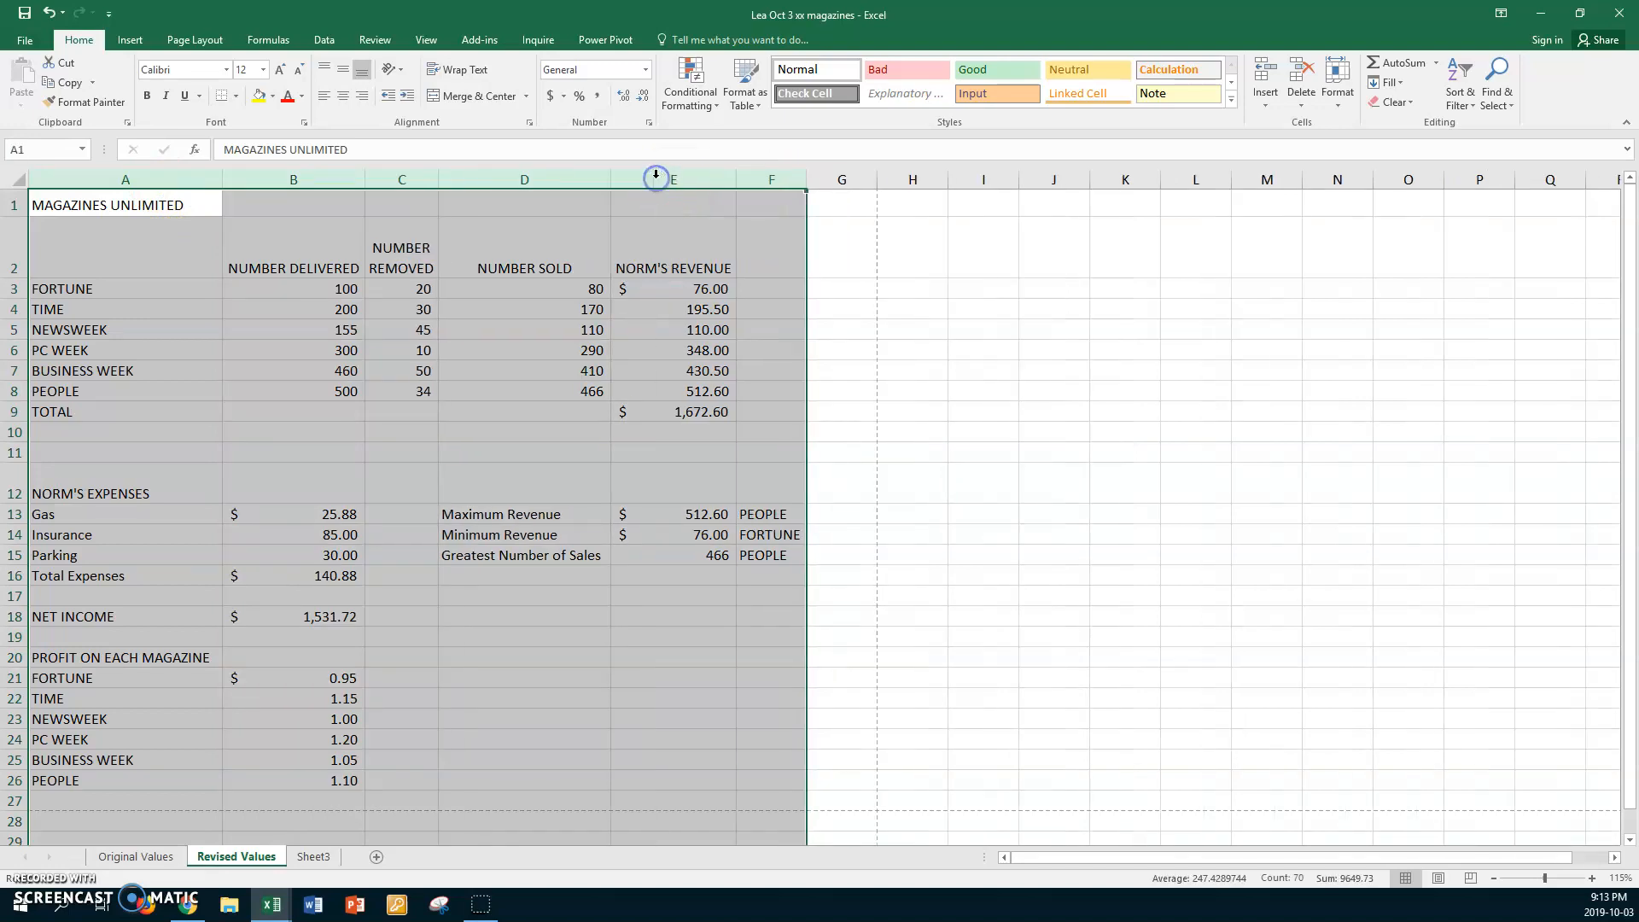
{"action": "left_click", "coordinate": [845, 307]}
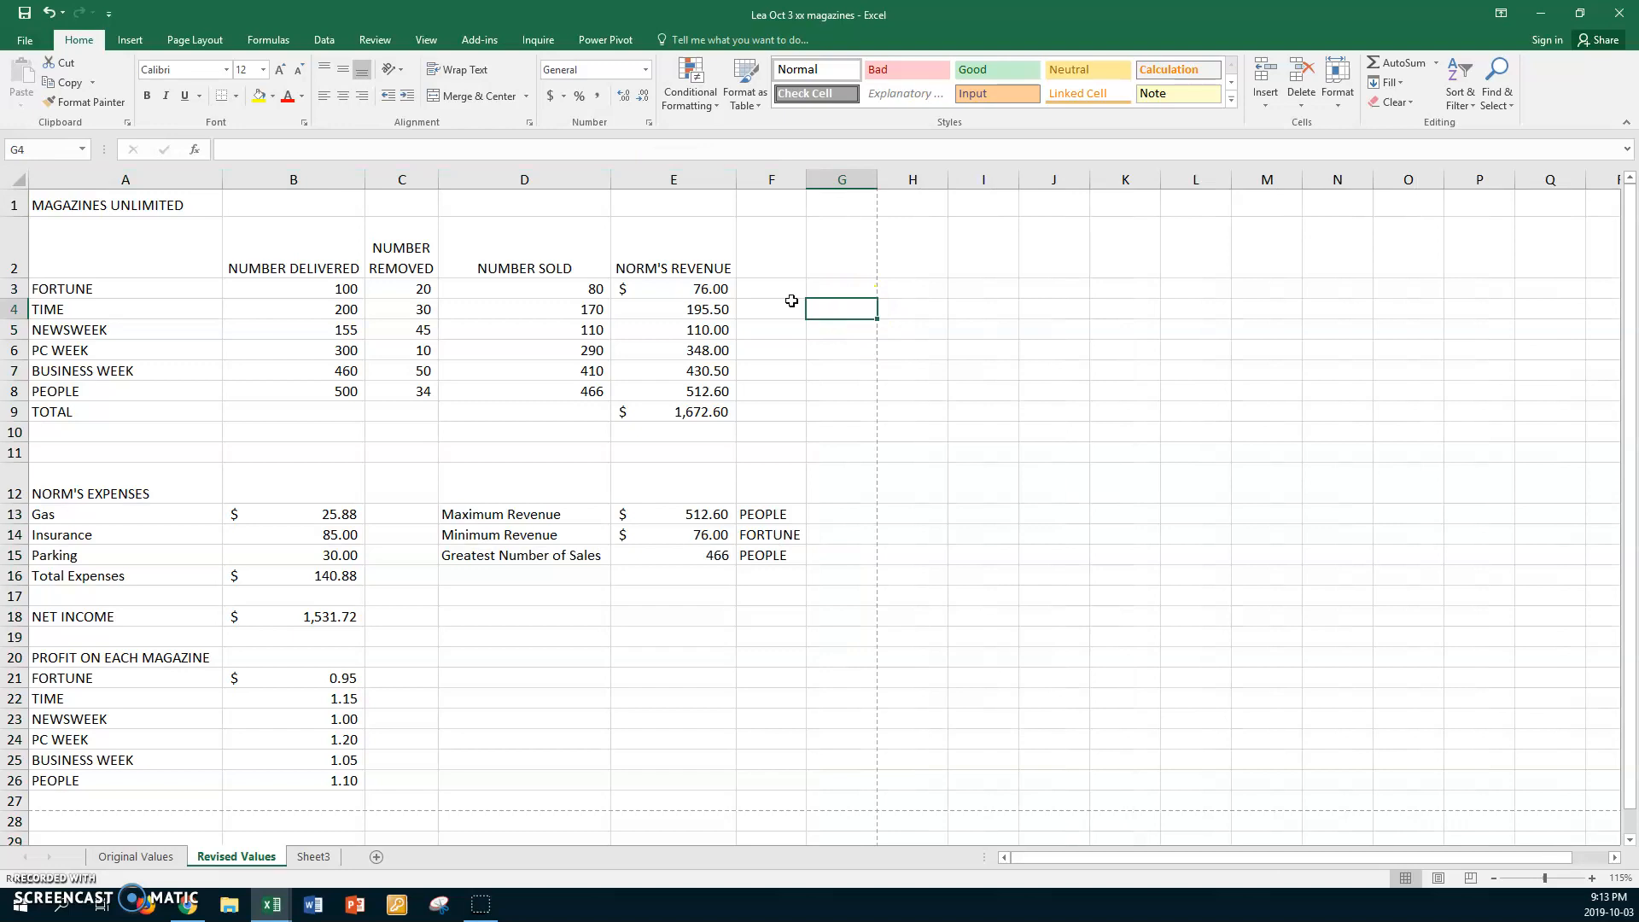
- Check the print preview of the Revised Values sheet and return to the workbook
{"action": "left_click", "coordinate": [25, 39]}
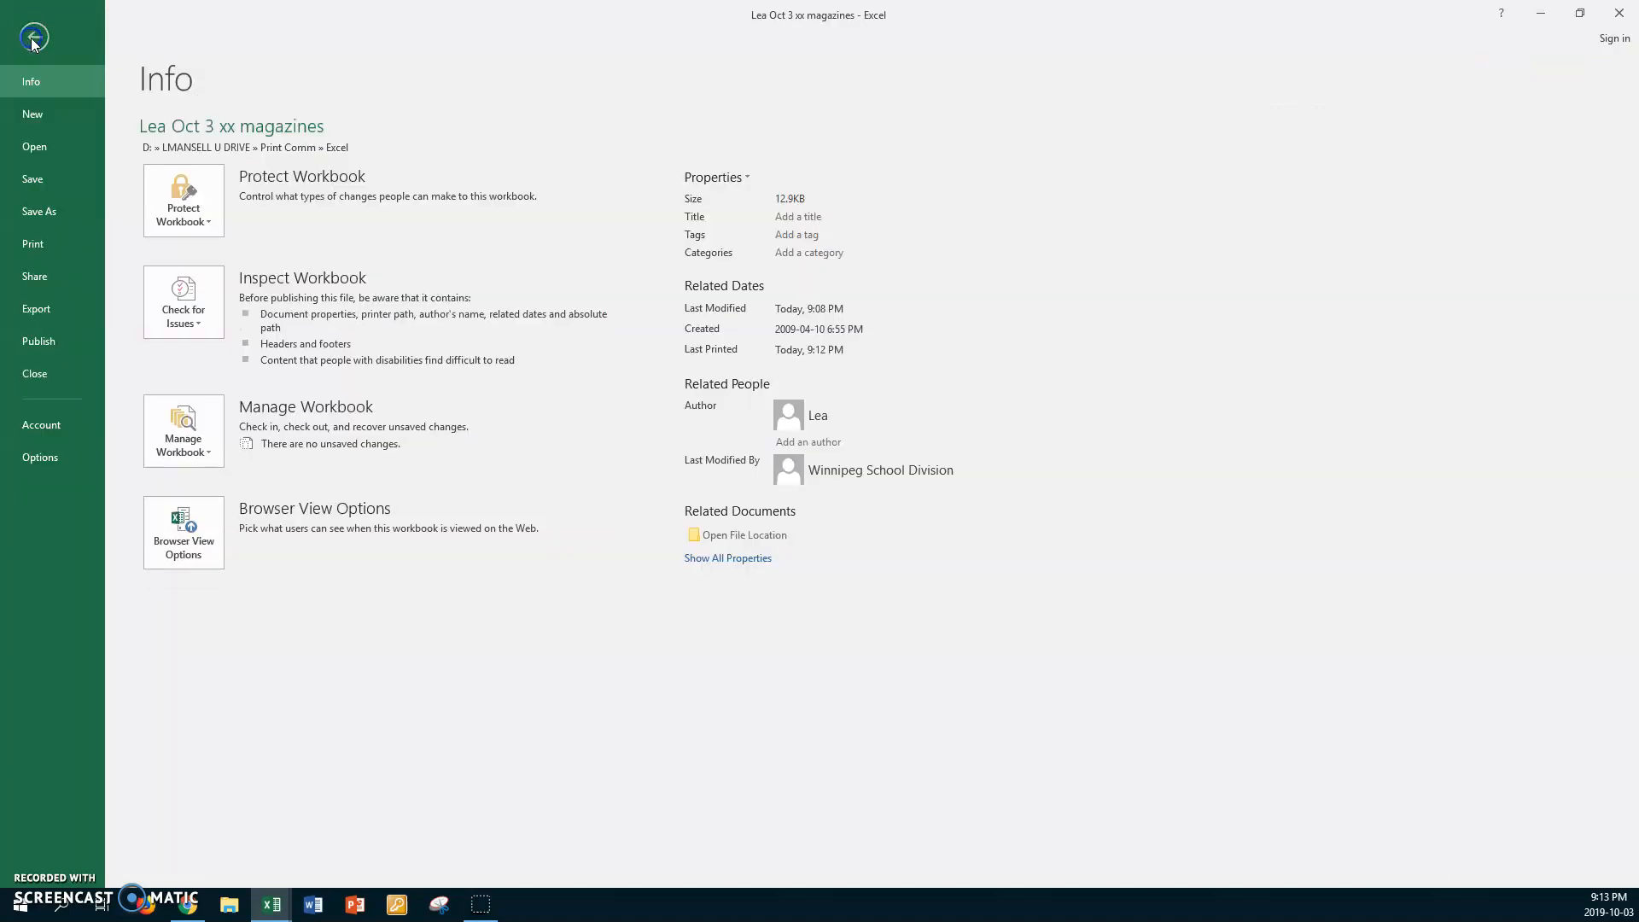
{"action": "left_click", "coordinate": [23, 243]}
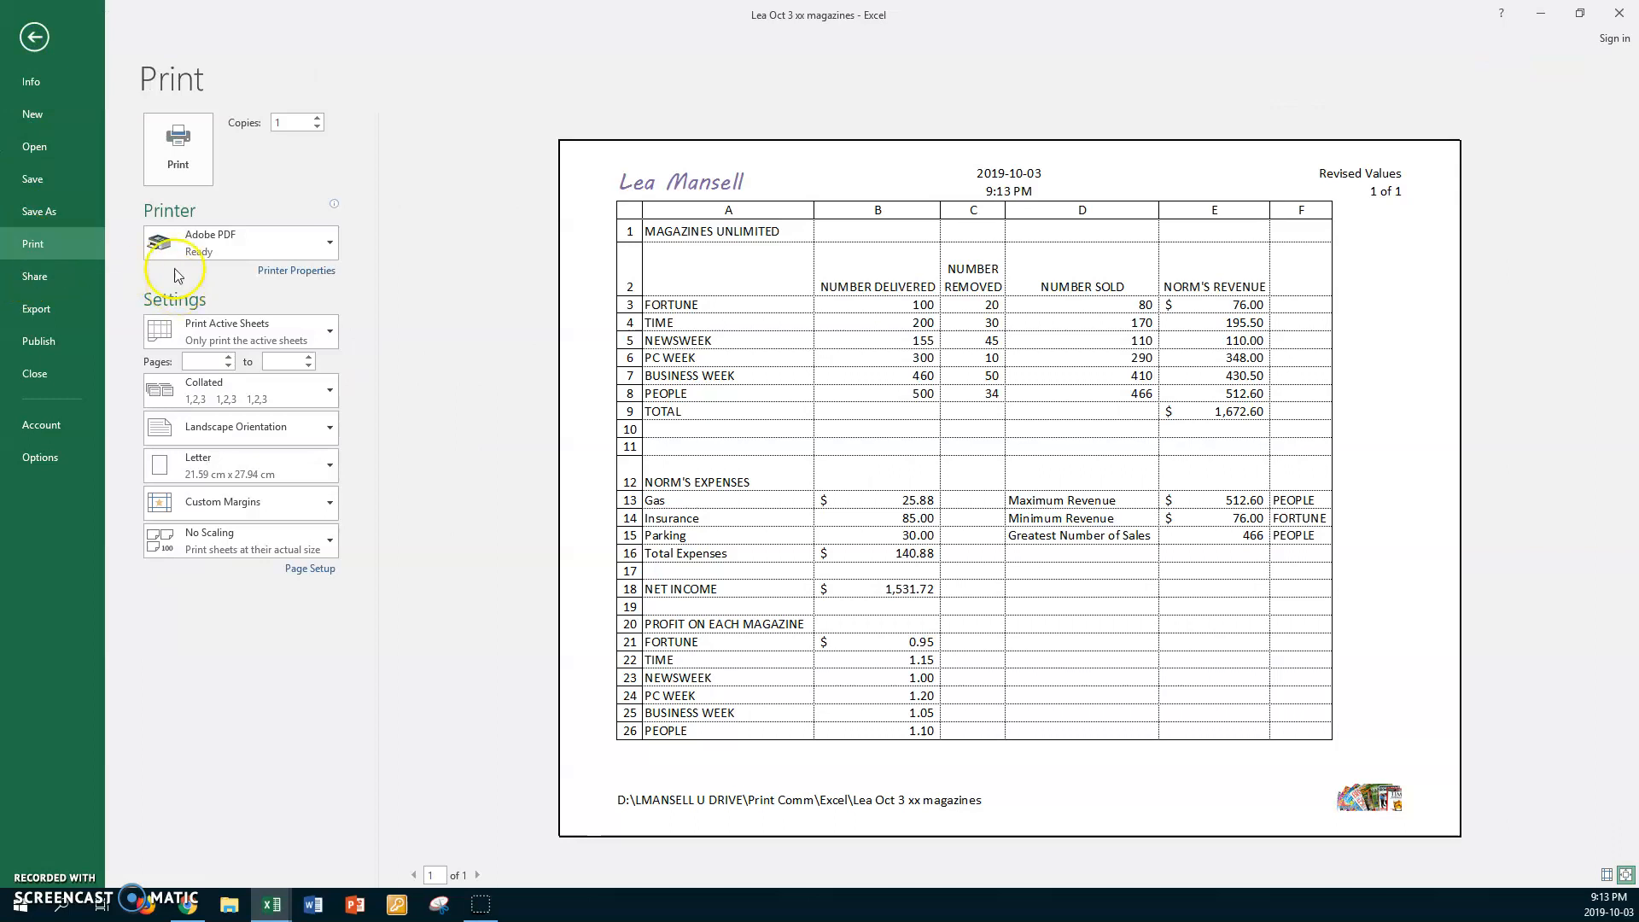
{"action": "left_click", "coordinate": [38, 38]}
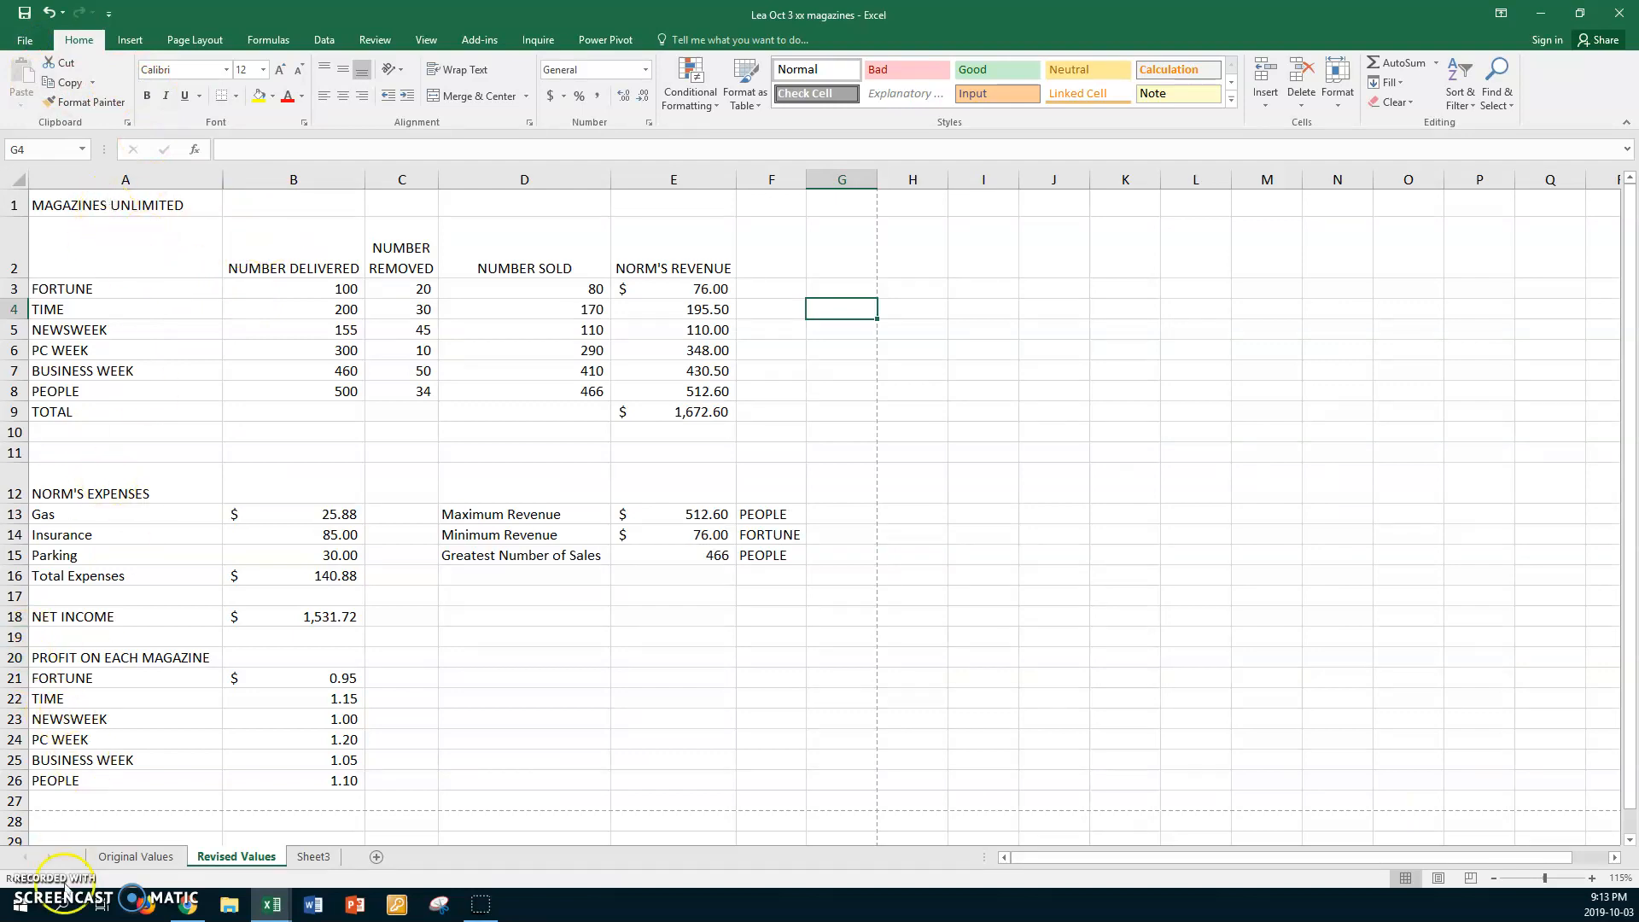
- Group the Original Values and Revised Values sheets and merge and center the MAGAZINES UNLIMITED title across A1:E1
{"action": "left_click", "coordinate": [118, 856]}
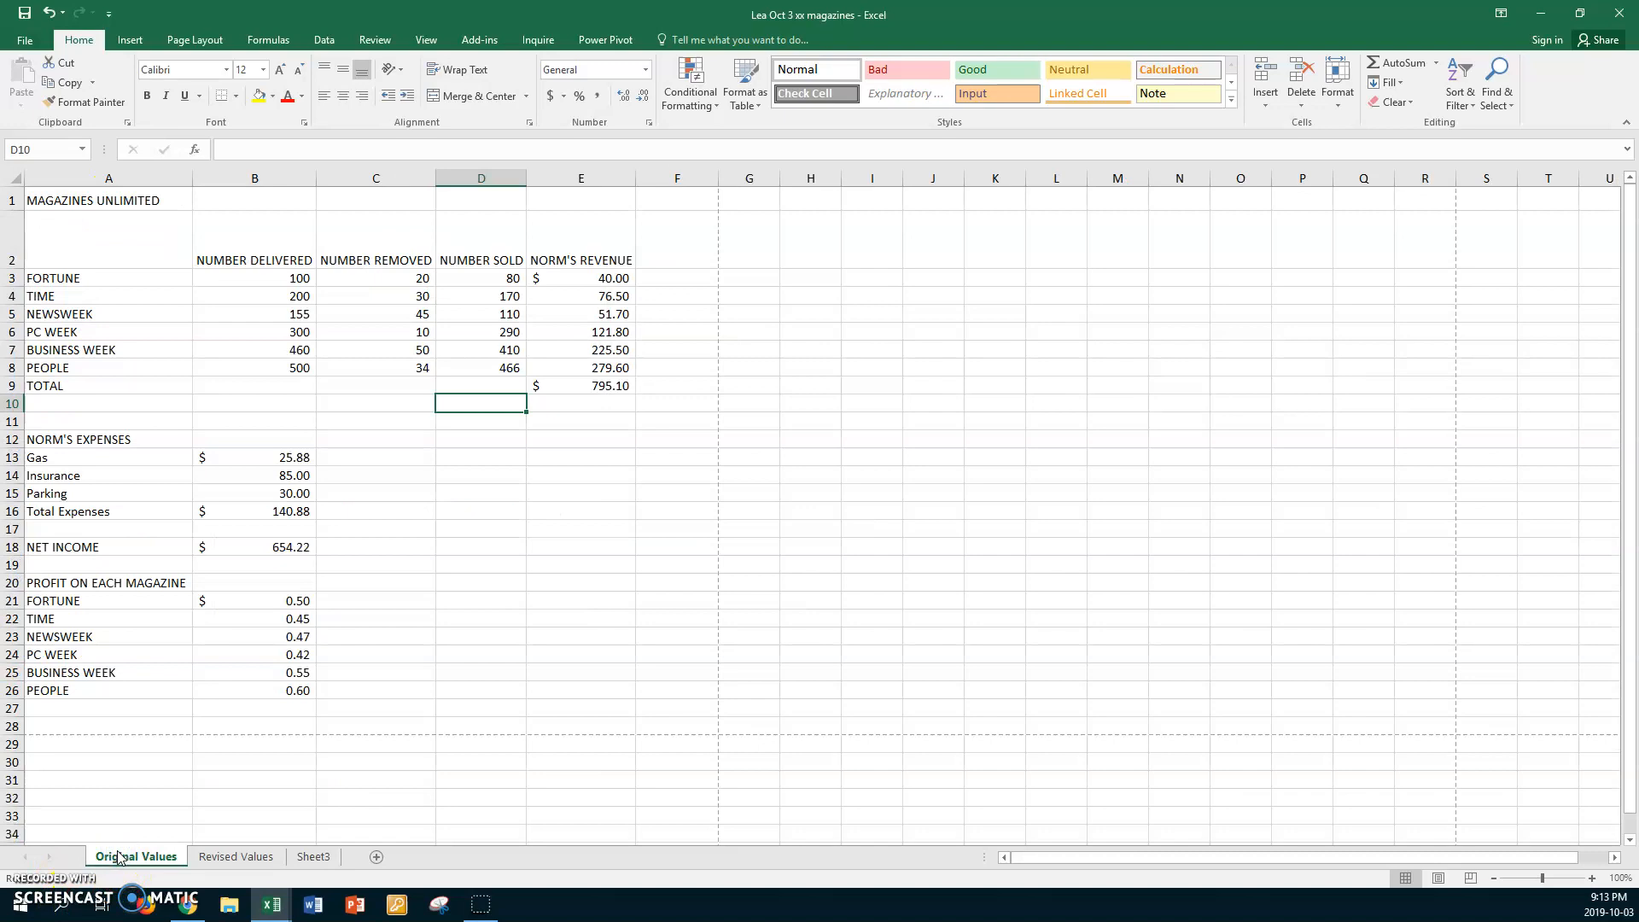
{"action": "left_click", "coordinate": [227, 857], "text": "ctrl"}
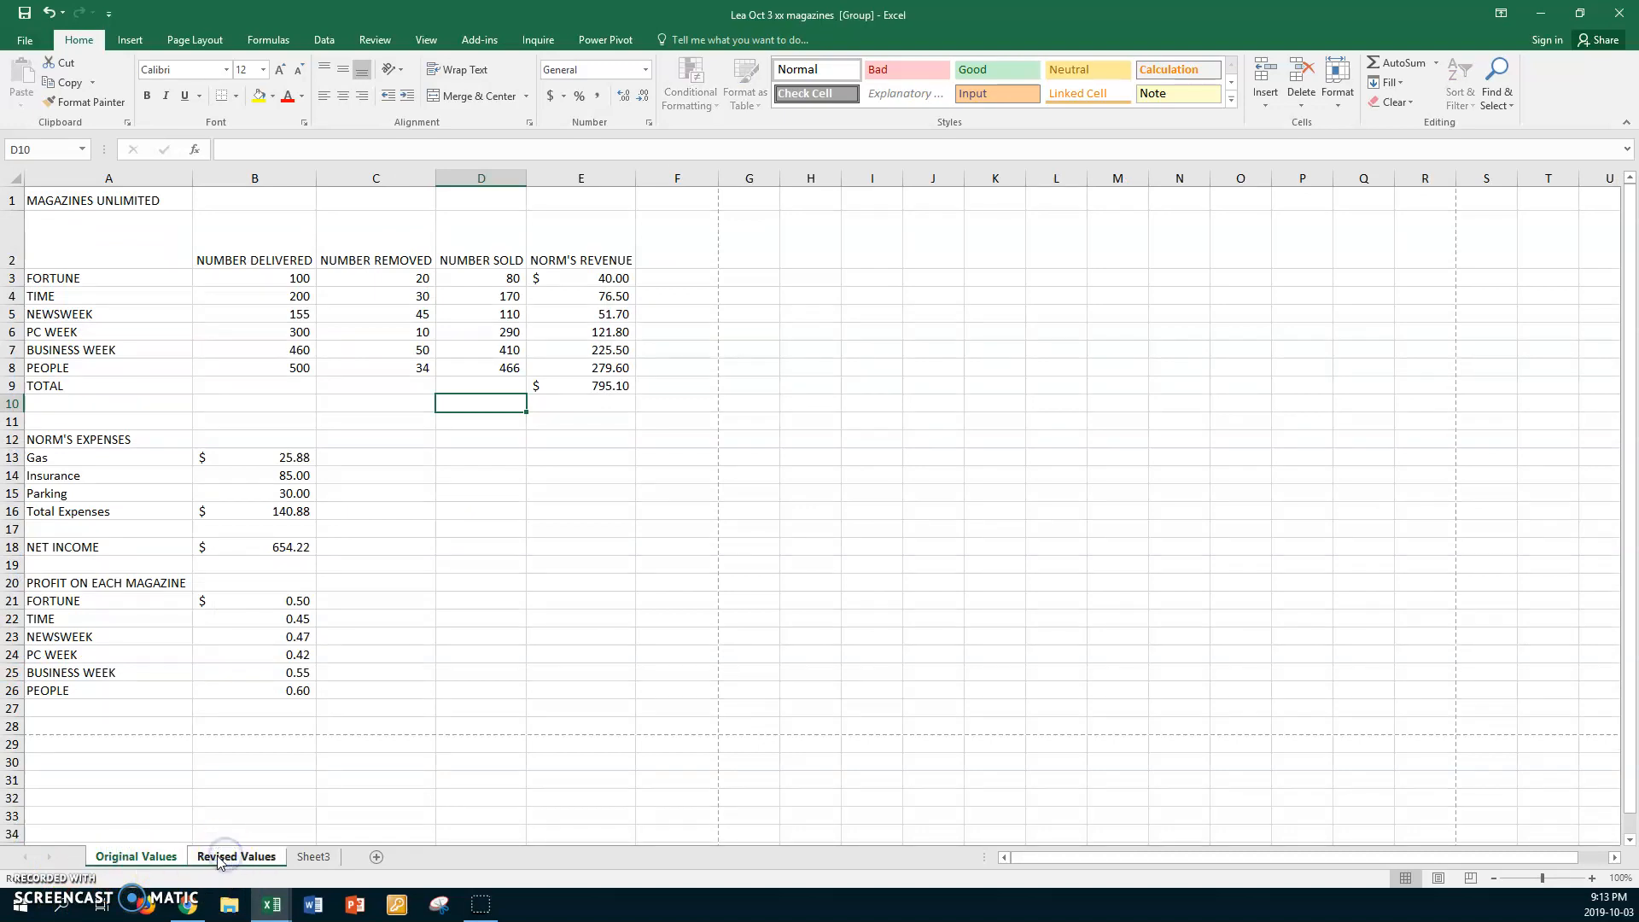
{"action": "left_click", "coordinate": [122, 198]}
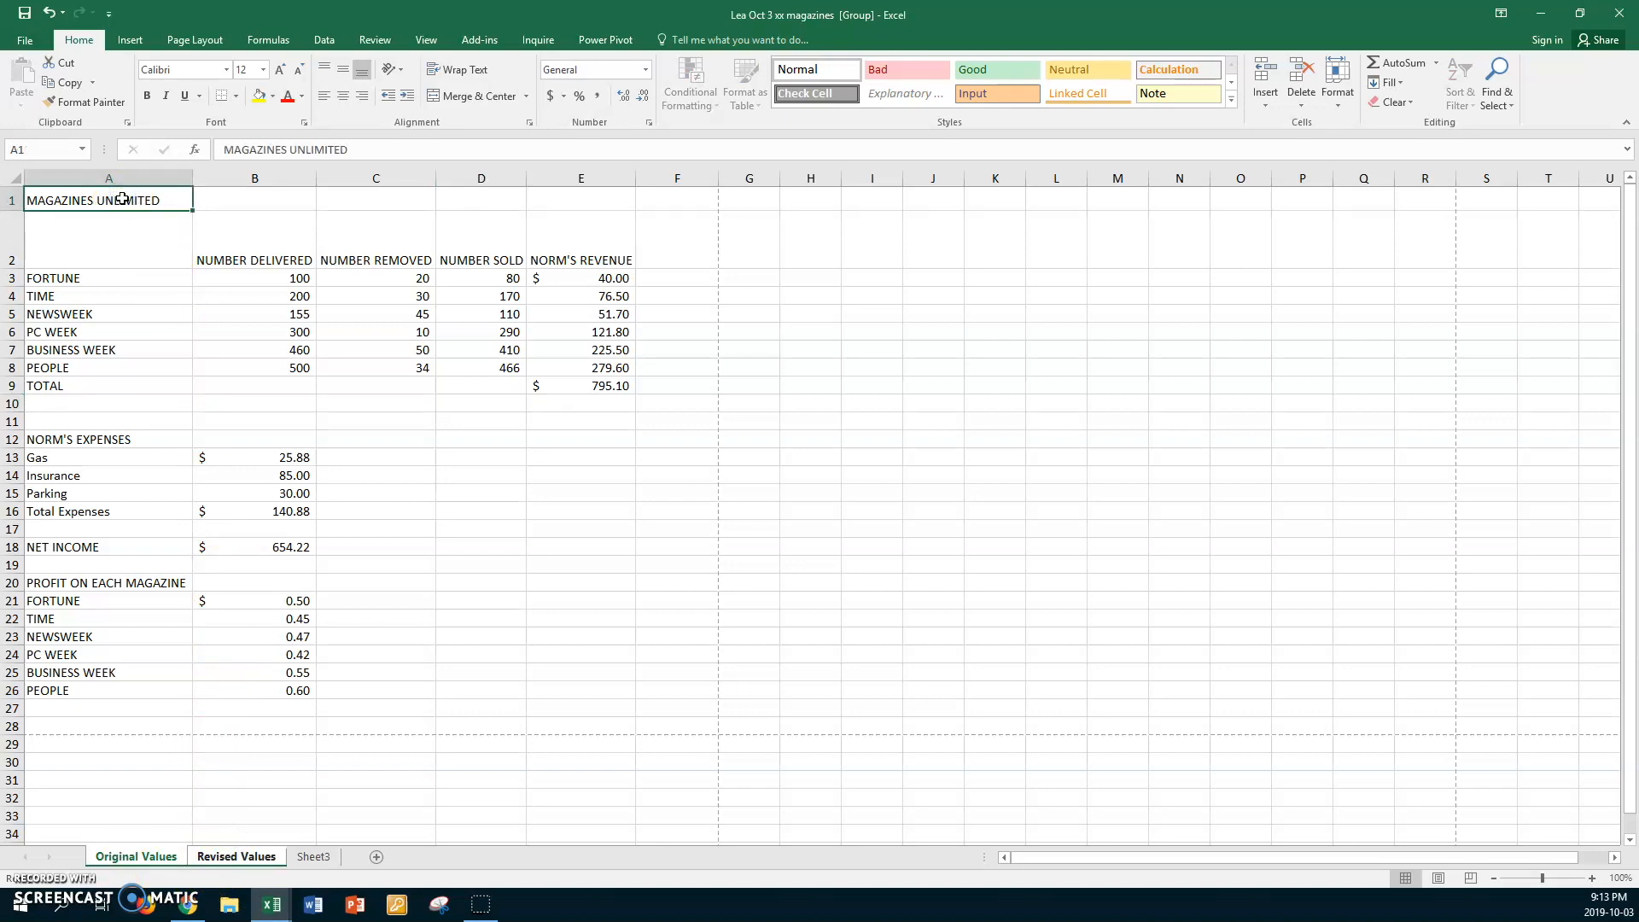
{"action": "left_click", "coordinate": [618, 200], "text": "shift"}
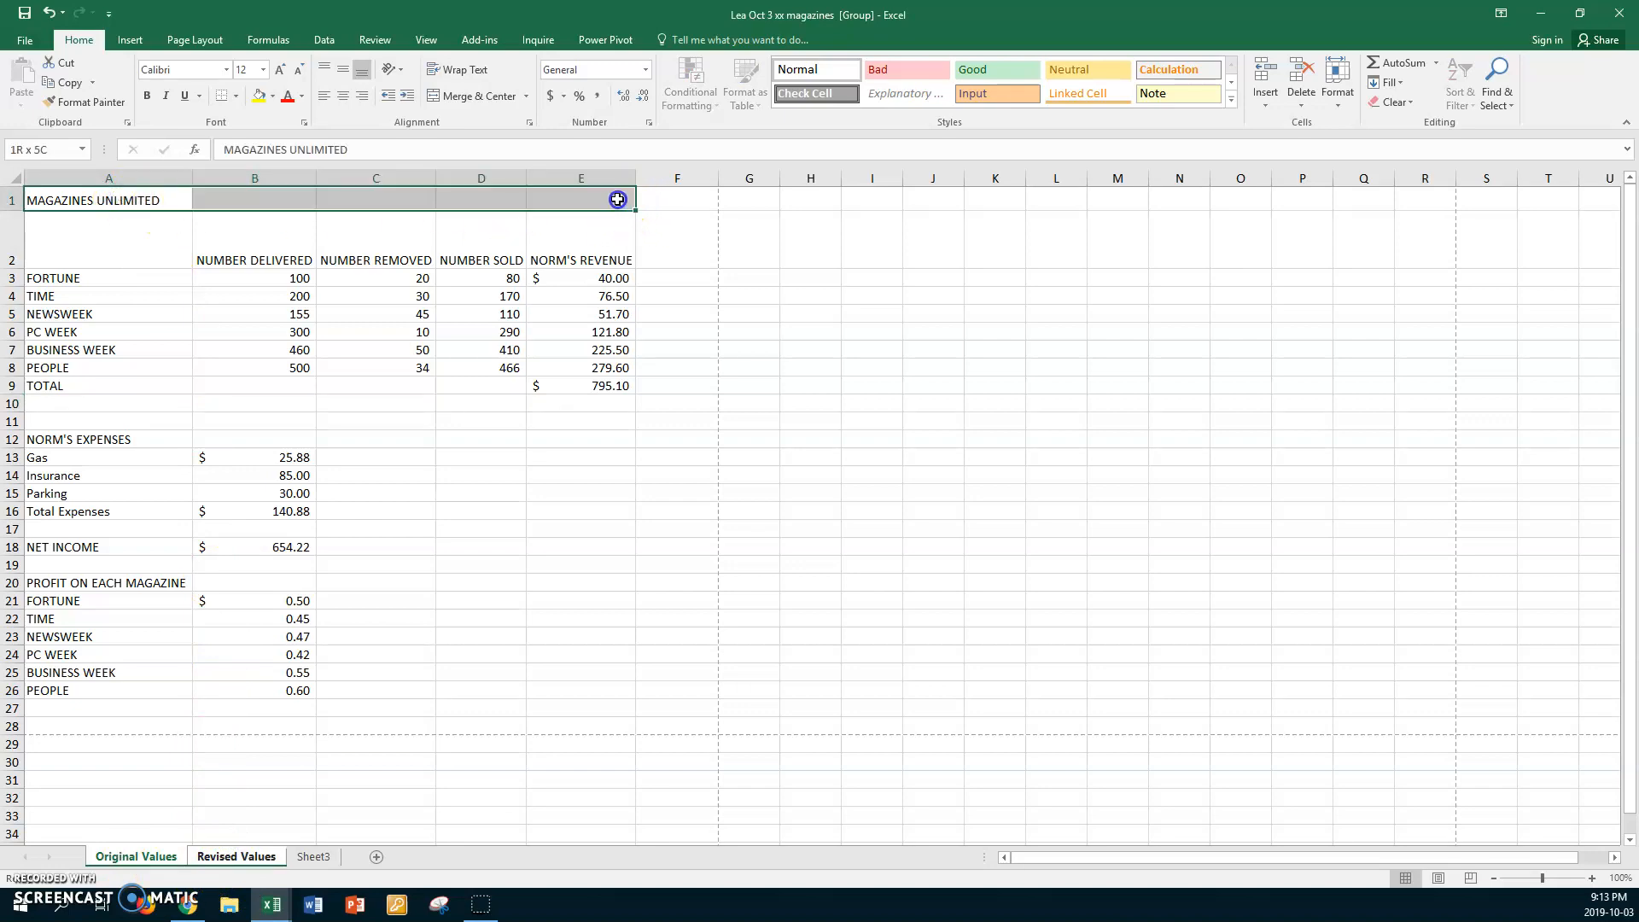
{"action": "left_click", "coordinate": [474, 96]}
- Format the merged title as bold, italic red text on a yellow fill
{"action": "left_click", "coordinate": [291, 98]}
{"action": "left_click", "coordinate": [259, 99]}
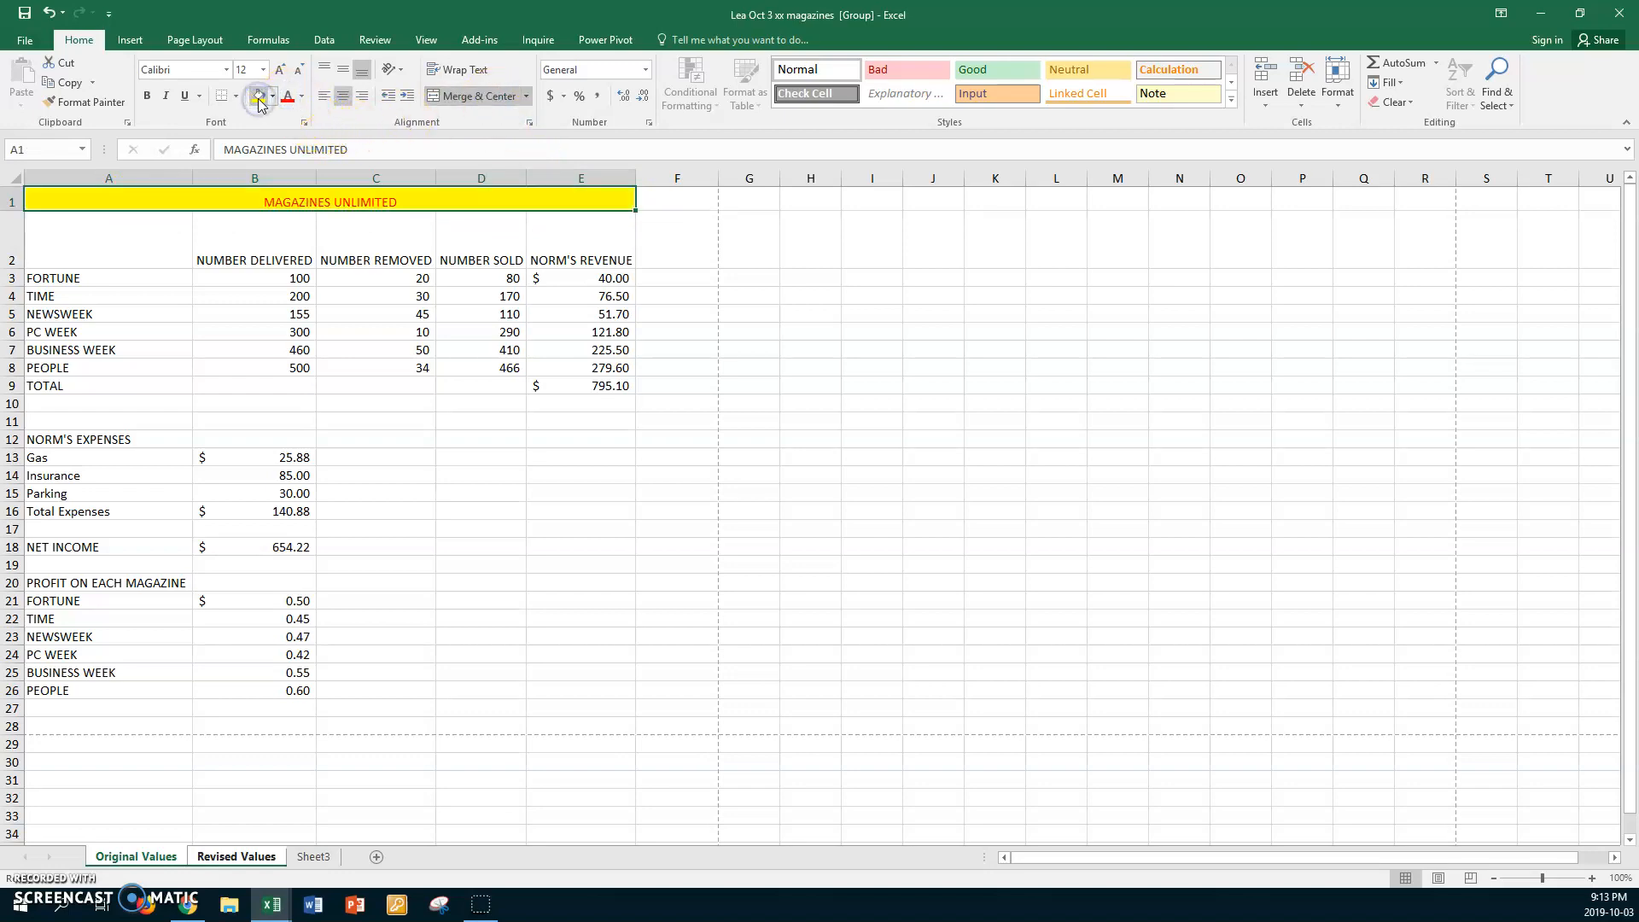
{"action": "left_click", "coordinate": [147, 96]}
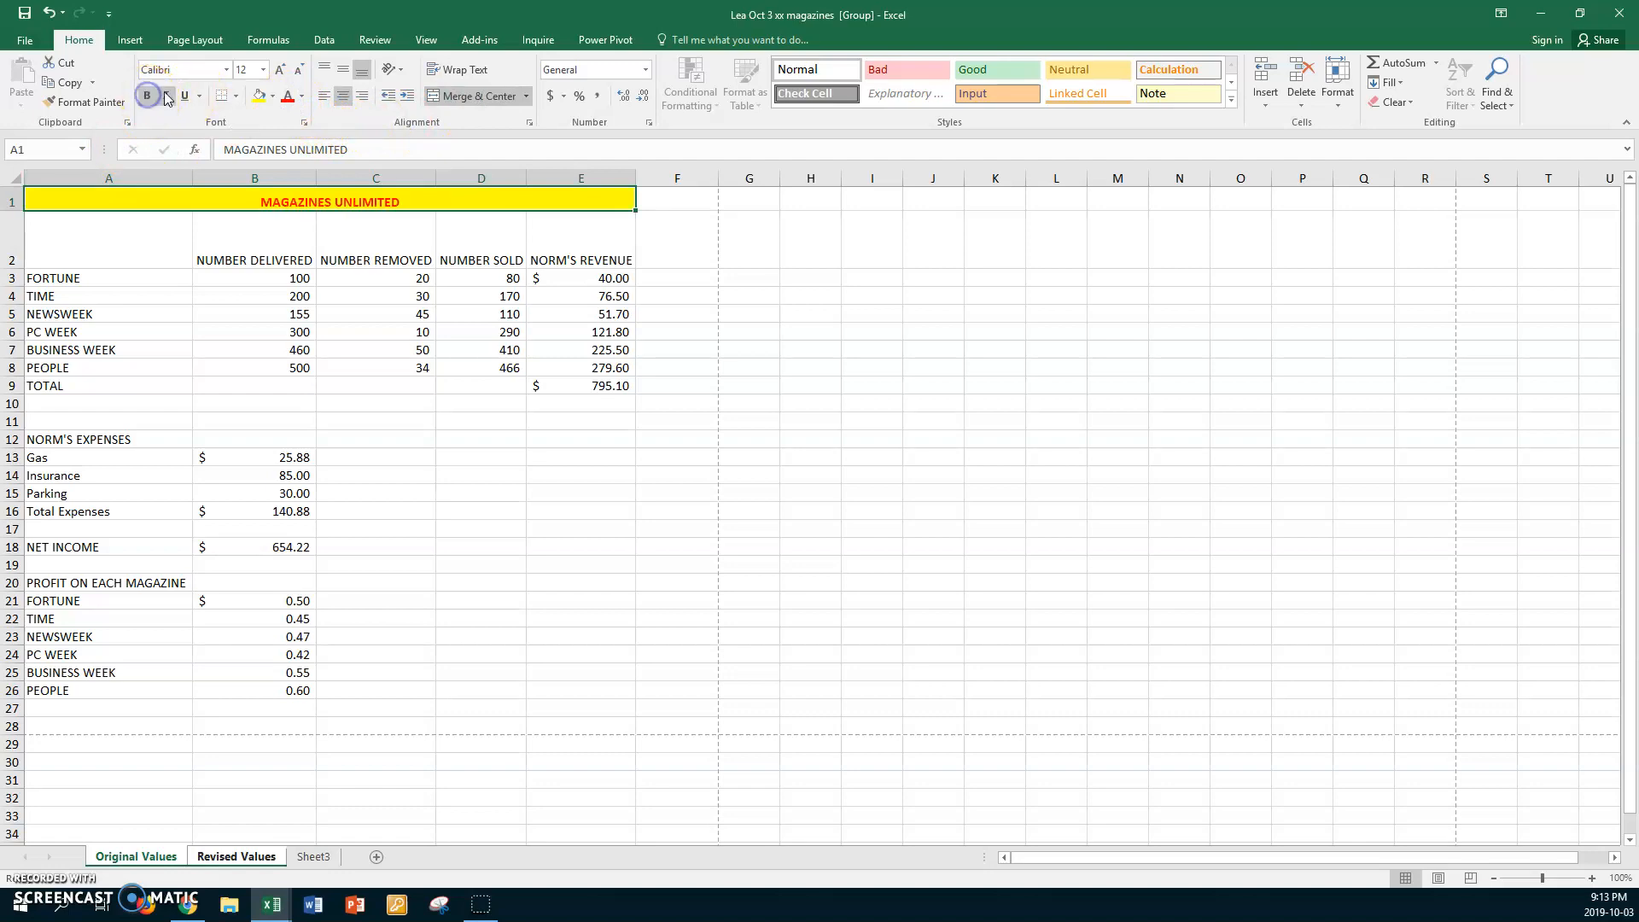
- Set the title's font size to 20 and middle-align it vertically in a taller row 1
{"action": "left_click", "coordinate": [265, 70]}
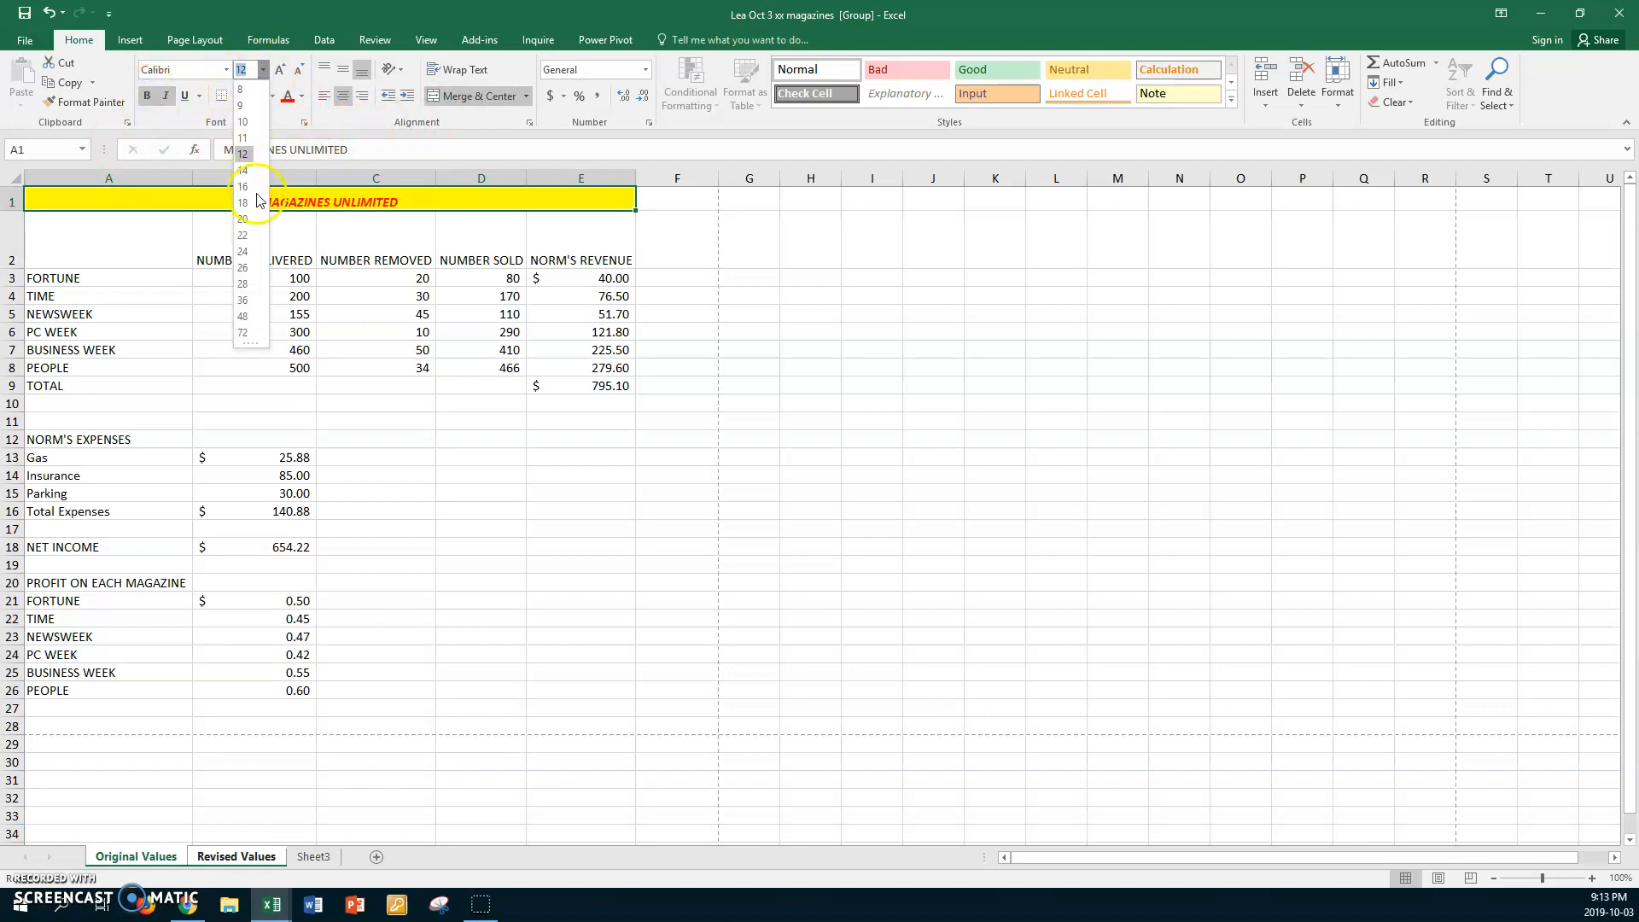
{"action": "left_click", "coordinate": [246, 218]}
{"action": "left_click_drag", "start_coordinate": [14, 211], "coordinate": [15, 236]}
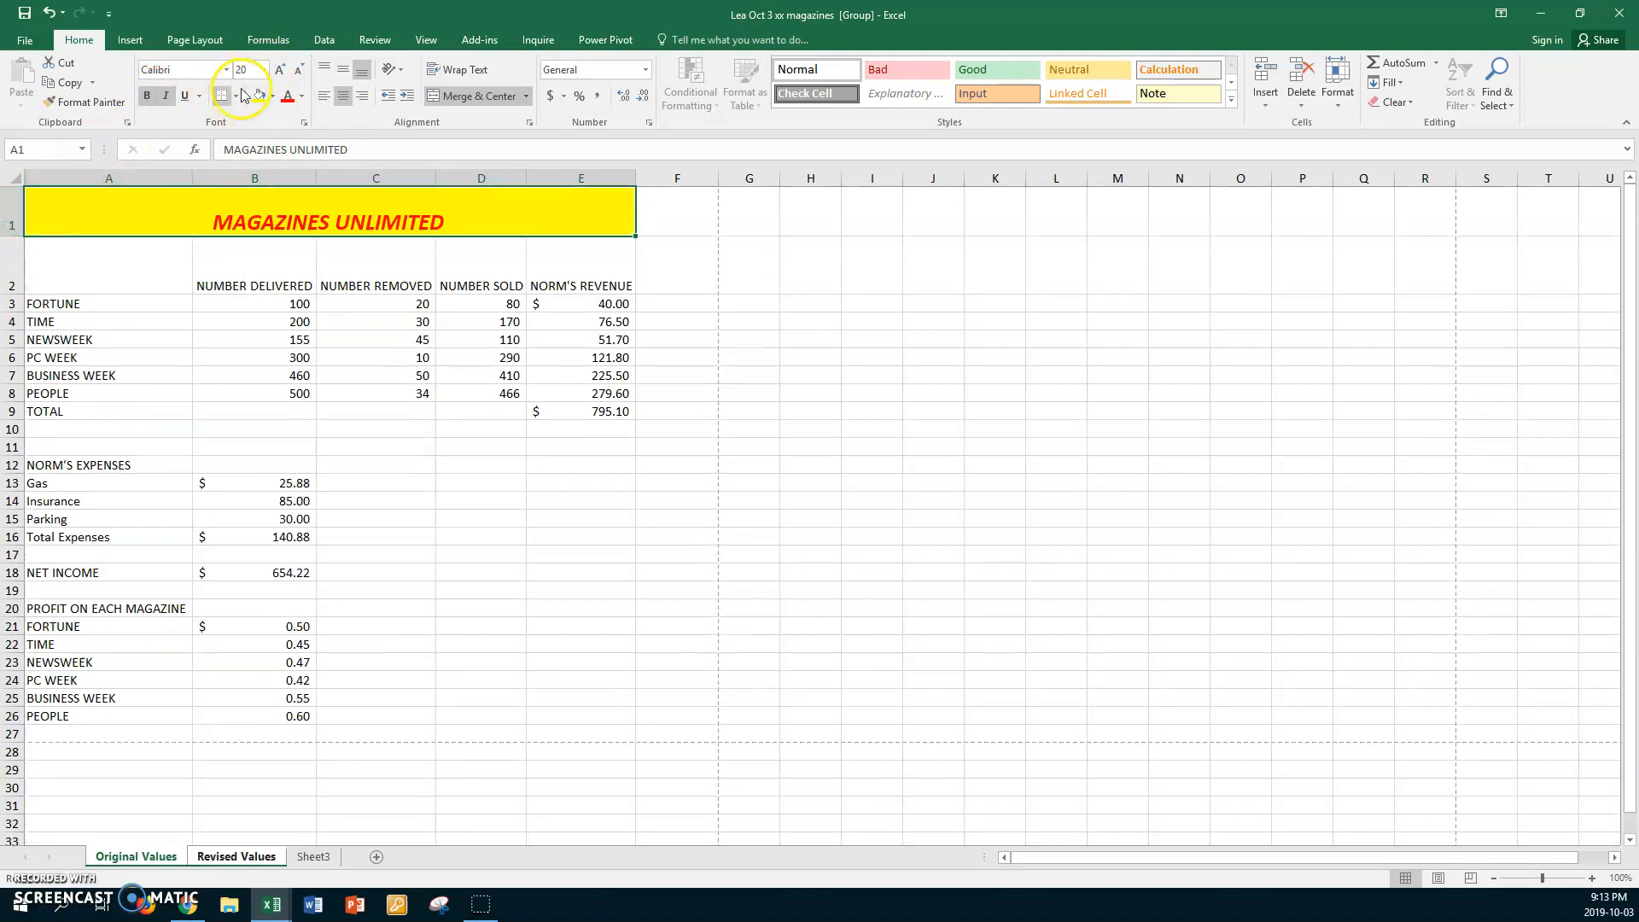
{"action": "left_click", "coordinate": [342, 67]}
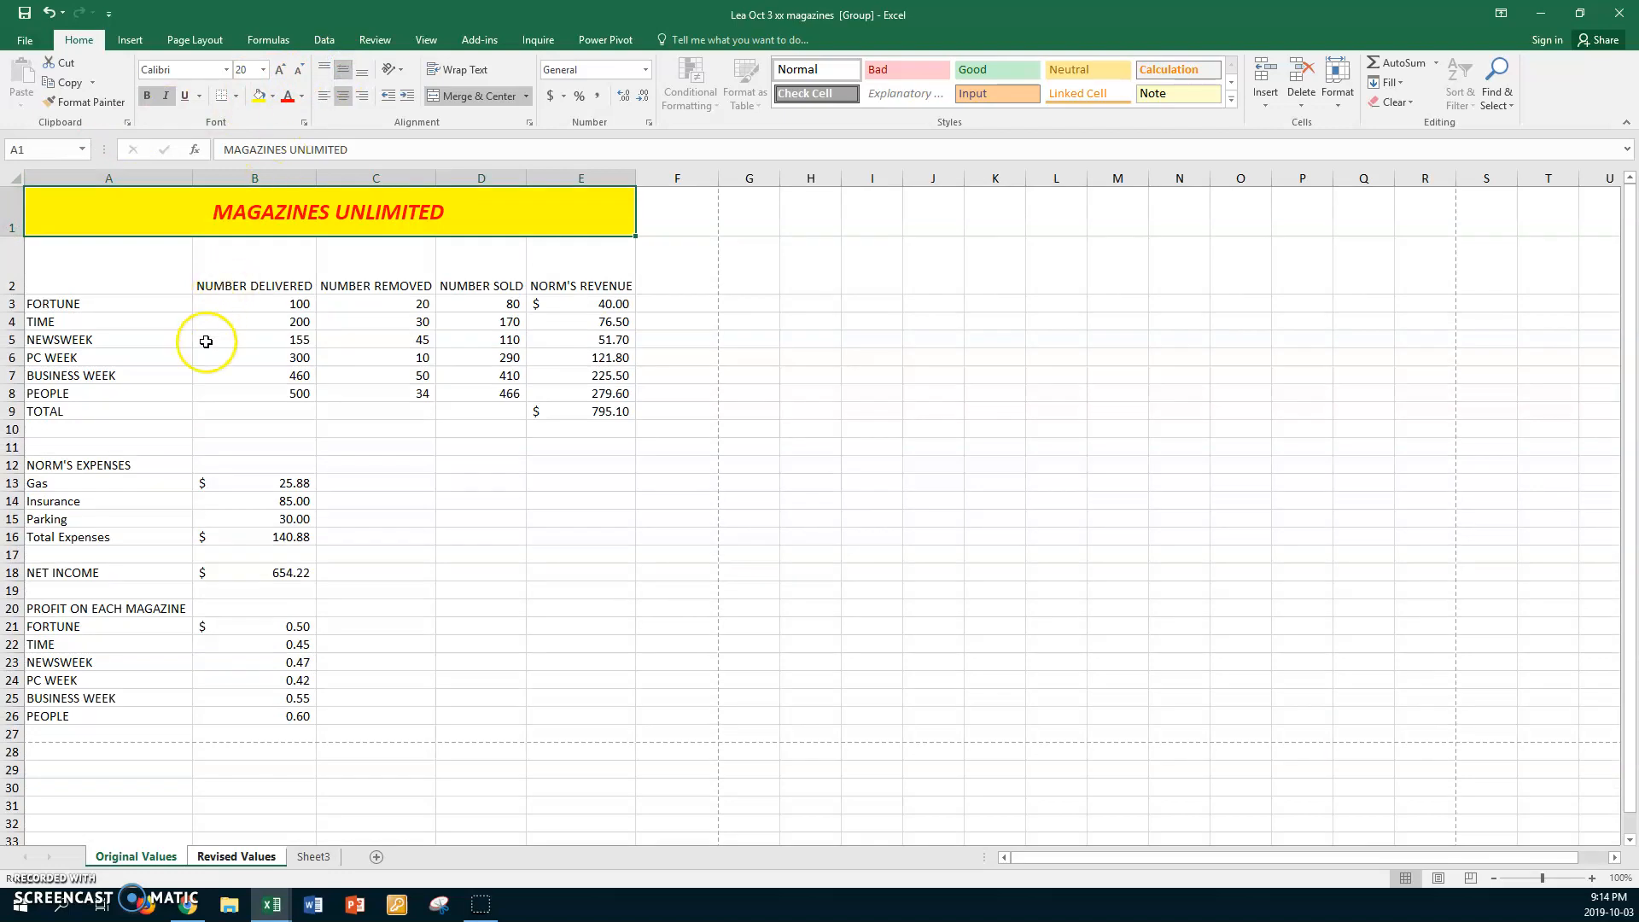
- Ungroup the sheets and make Revised Values the active sheet
{"action": "left_click", "coordinate": [313, 856]}
{"action": "left_click", "coordinate": [165, 856]}
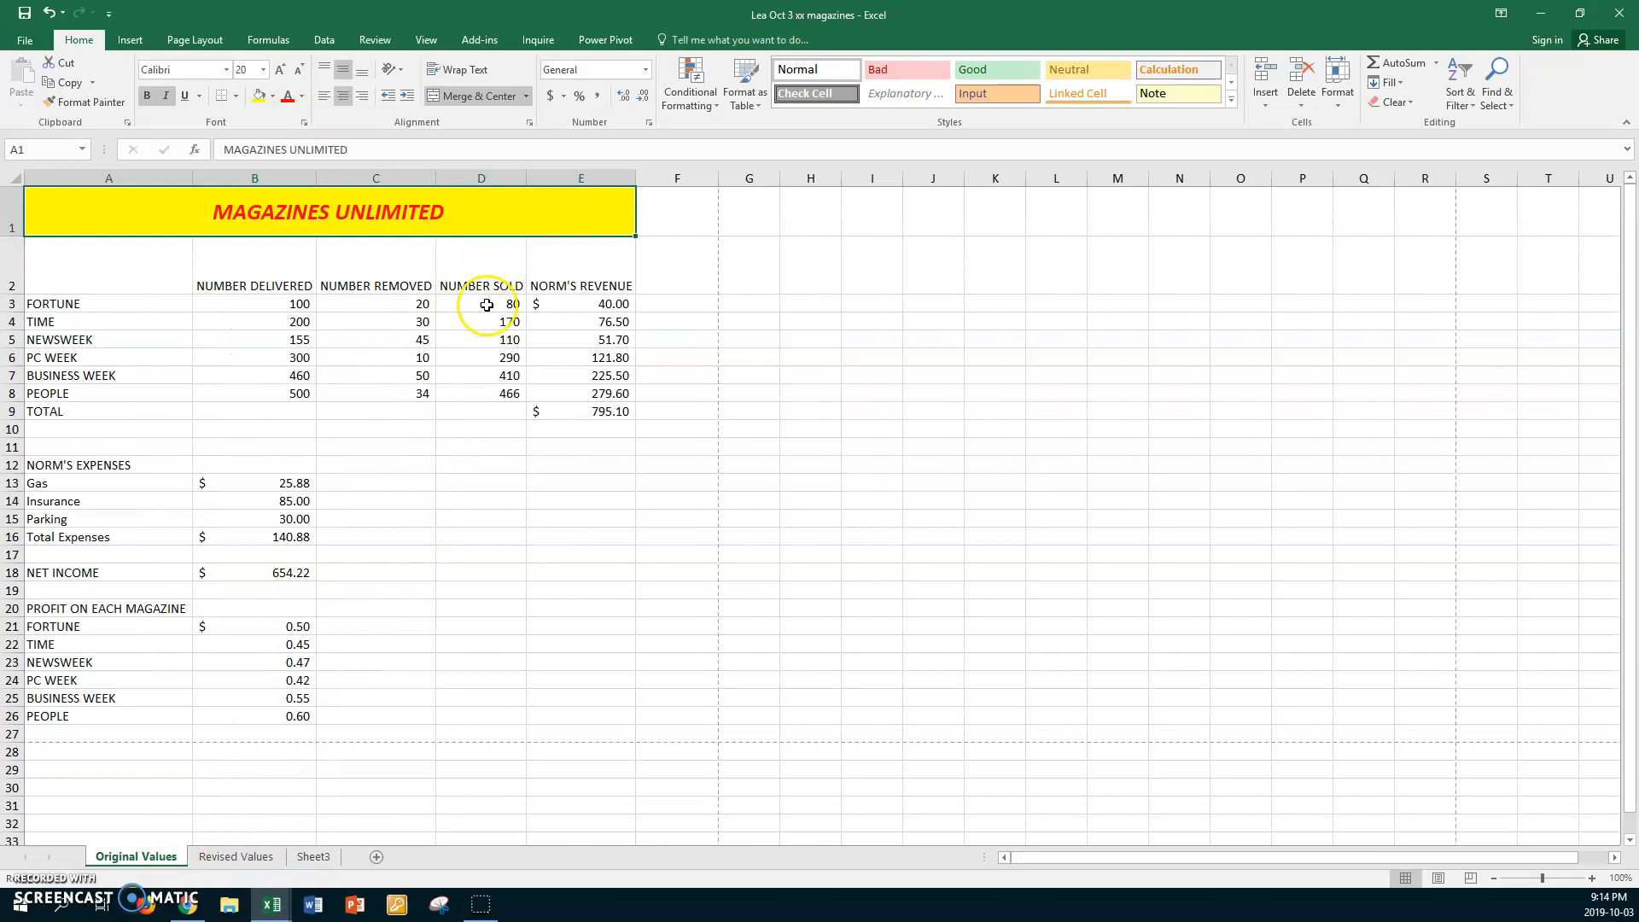
{"action": "left_click", "coordinate": [240, 862]}
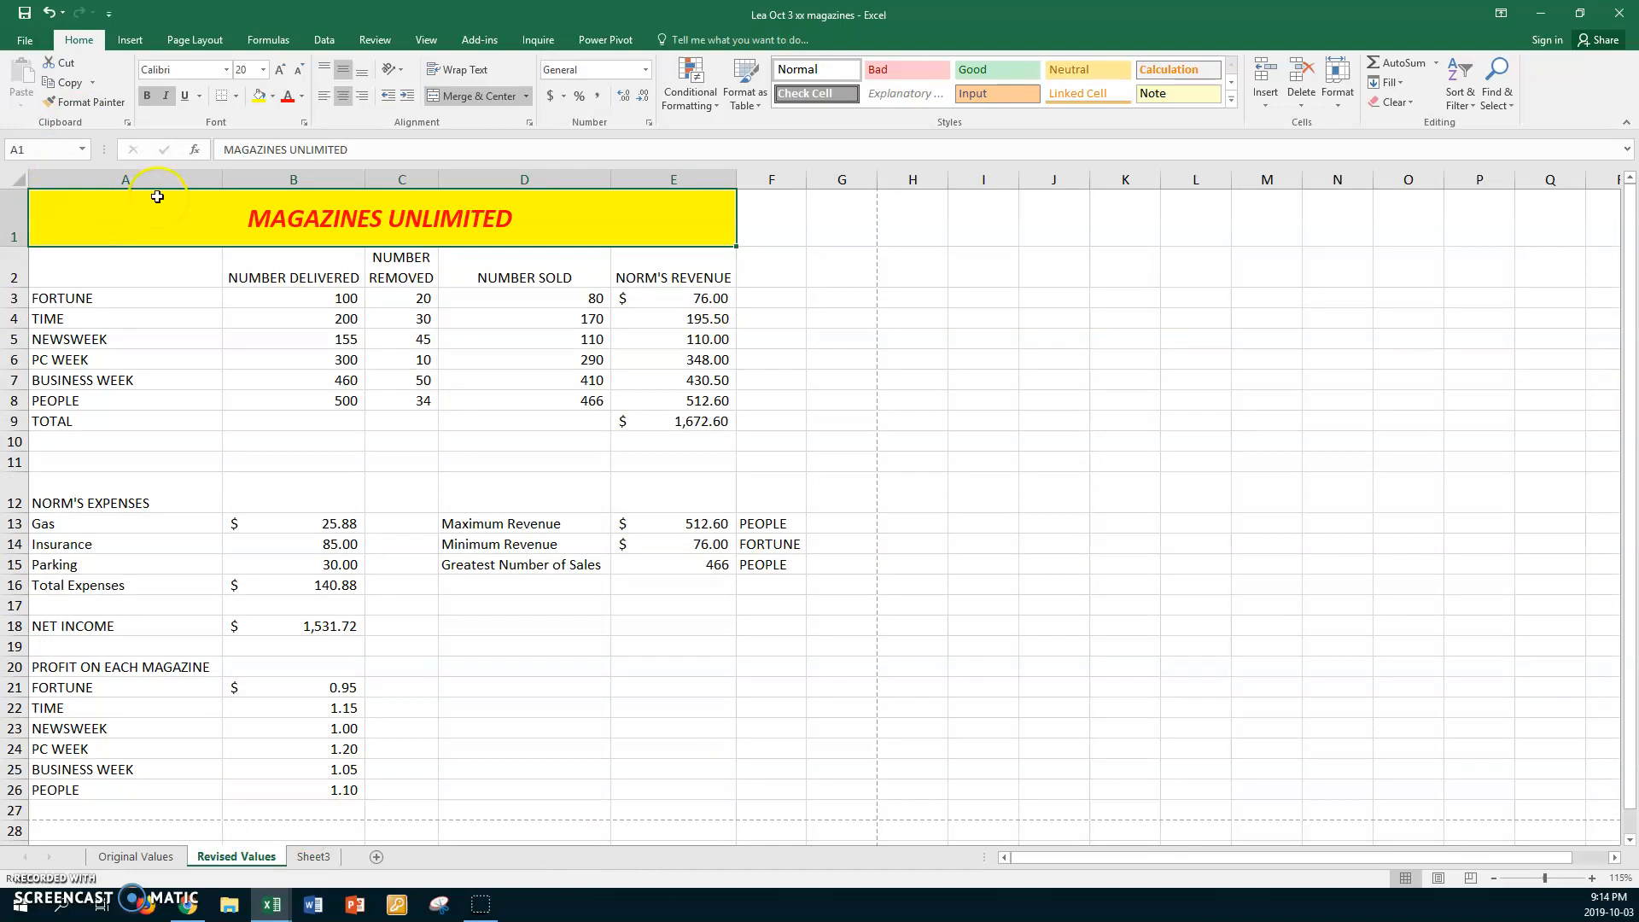
- Unmerge the MAGAZINES UNLIMITED title on Revised Values and merge and center it across A1:F1
{"action": "left_click", "coordinate": [465, 97]}
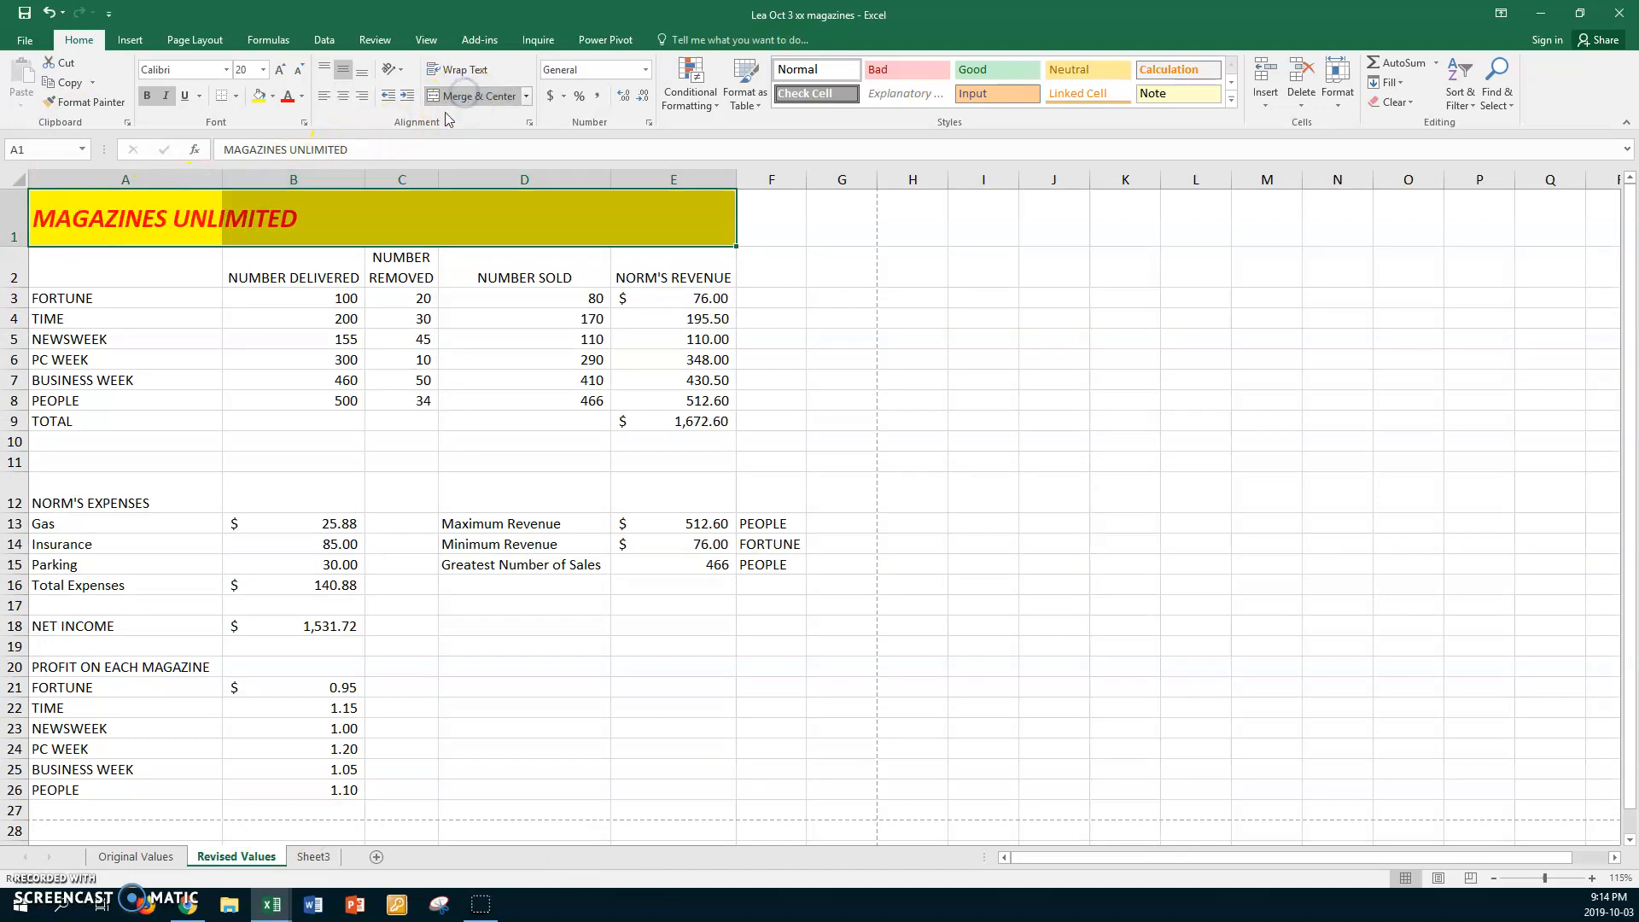
{"action": "left_click", "coordinate": [135, 219]}
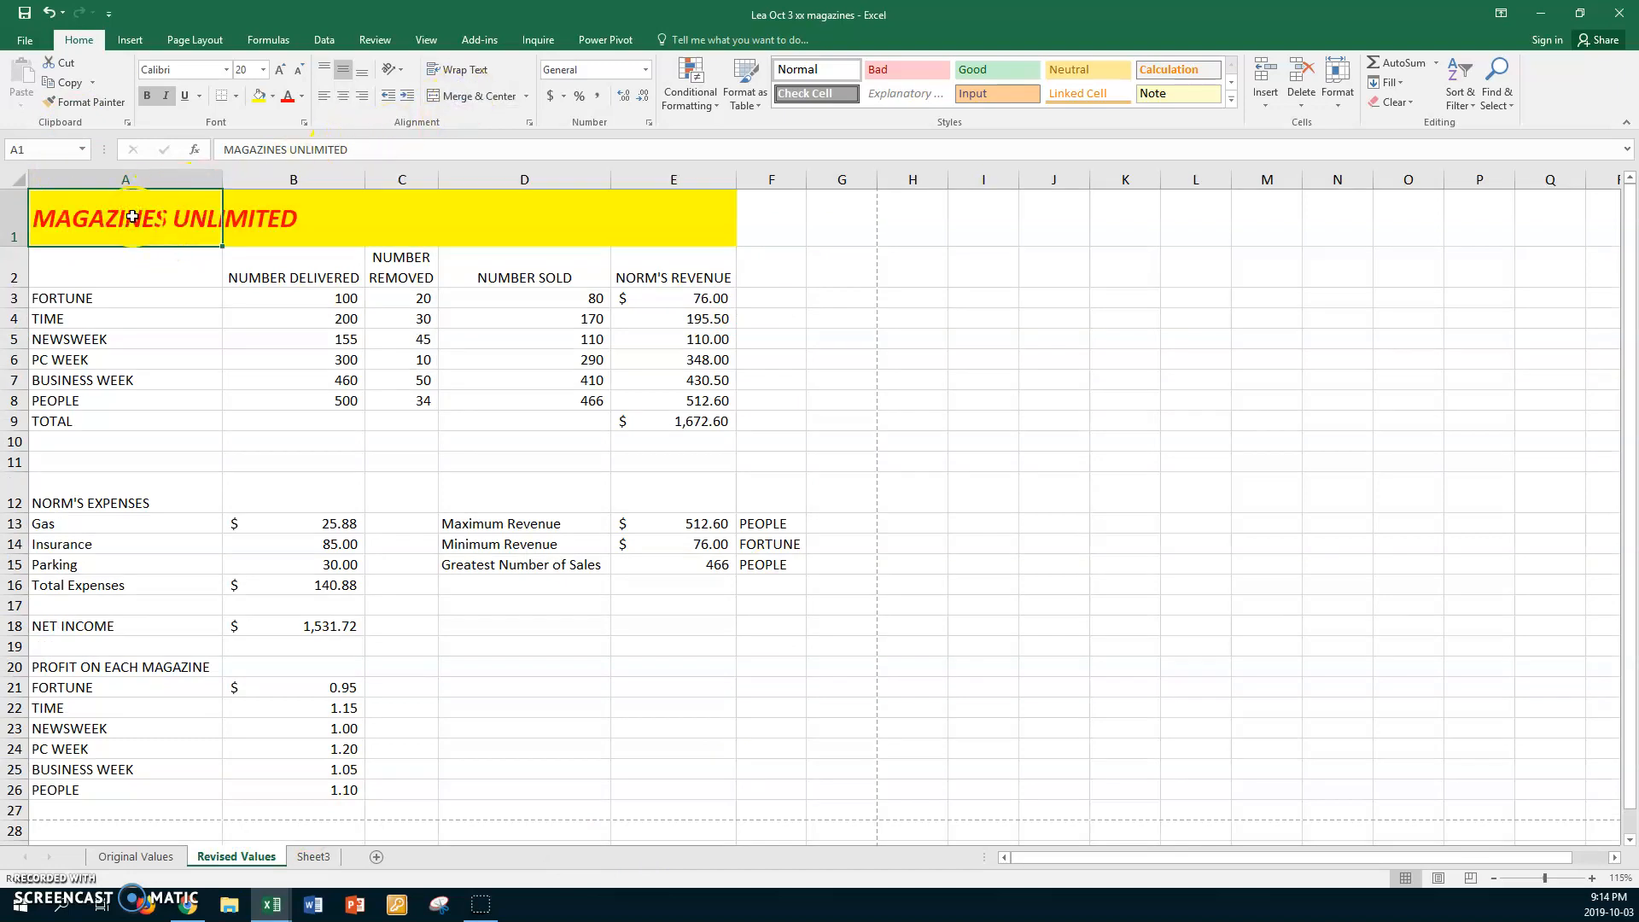
{"action": "left_click", "coordinate": [764, 219], "text": "shift"}
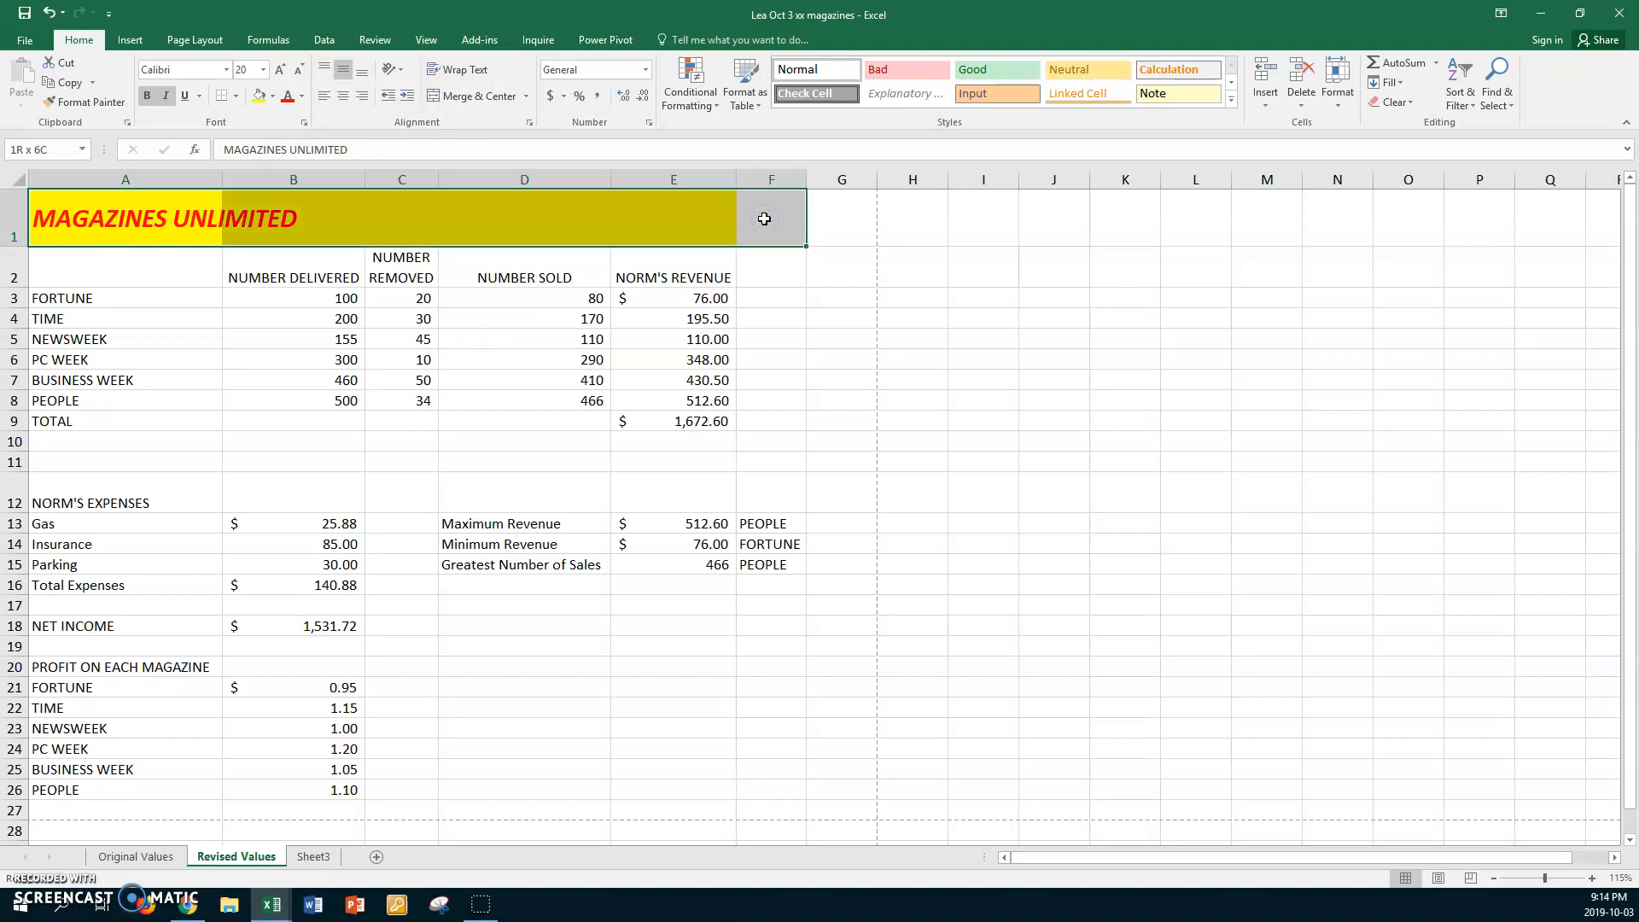
{"action": "left_click", "coordinate": [471, 97]}
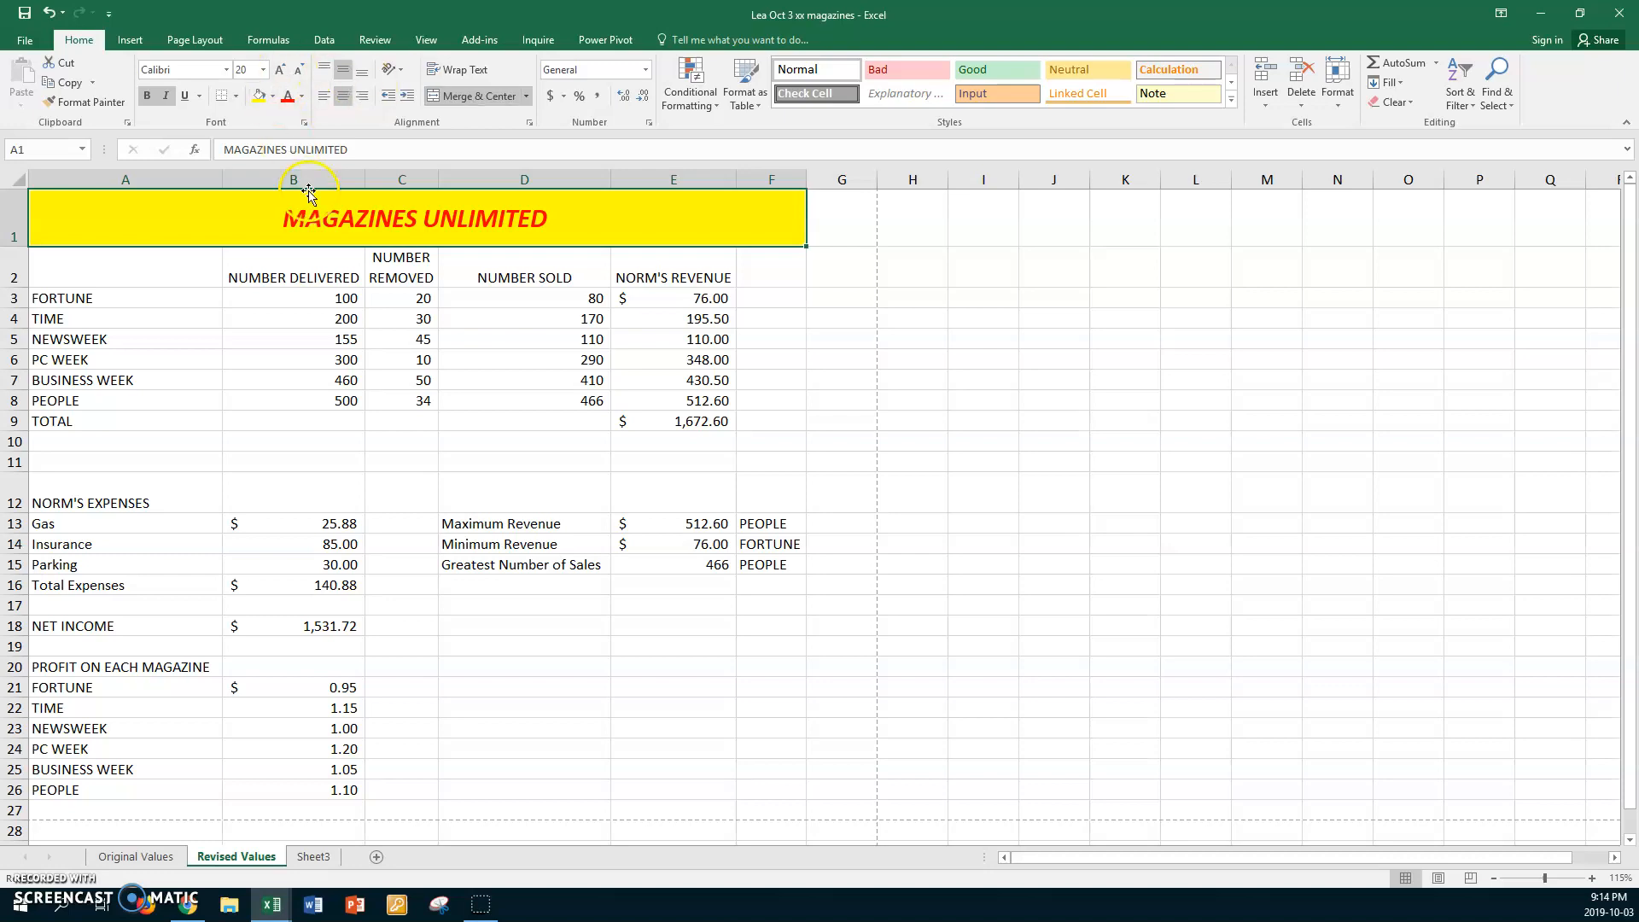
{"action": "left_click", "coordinate": [242, 440]}
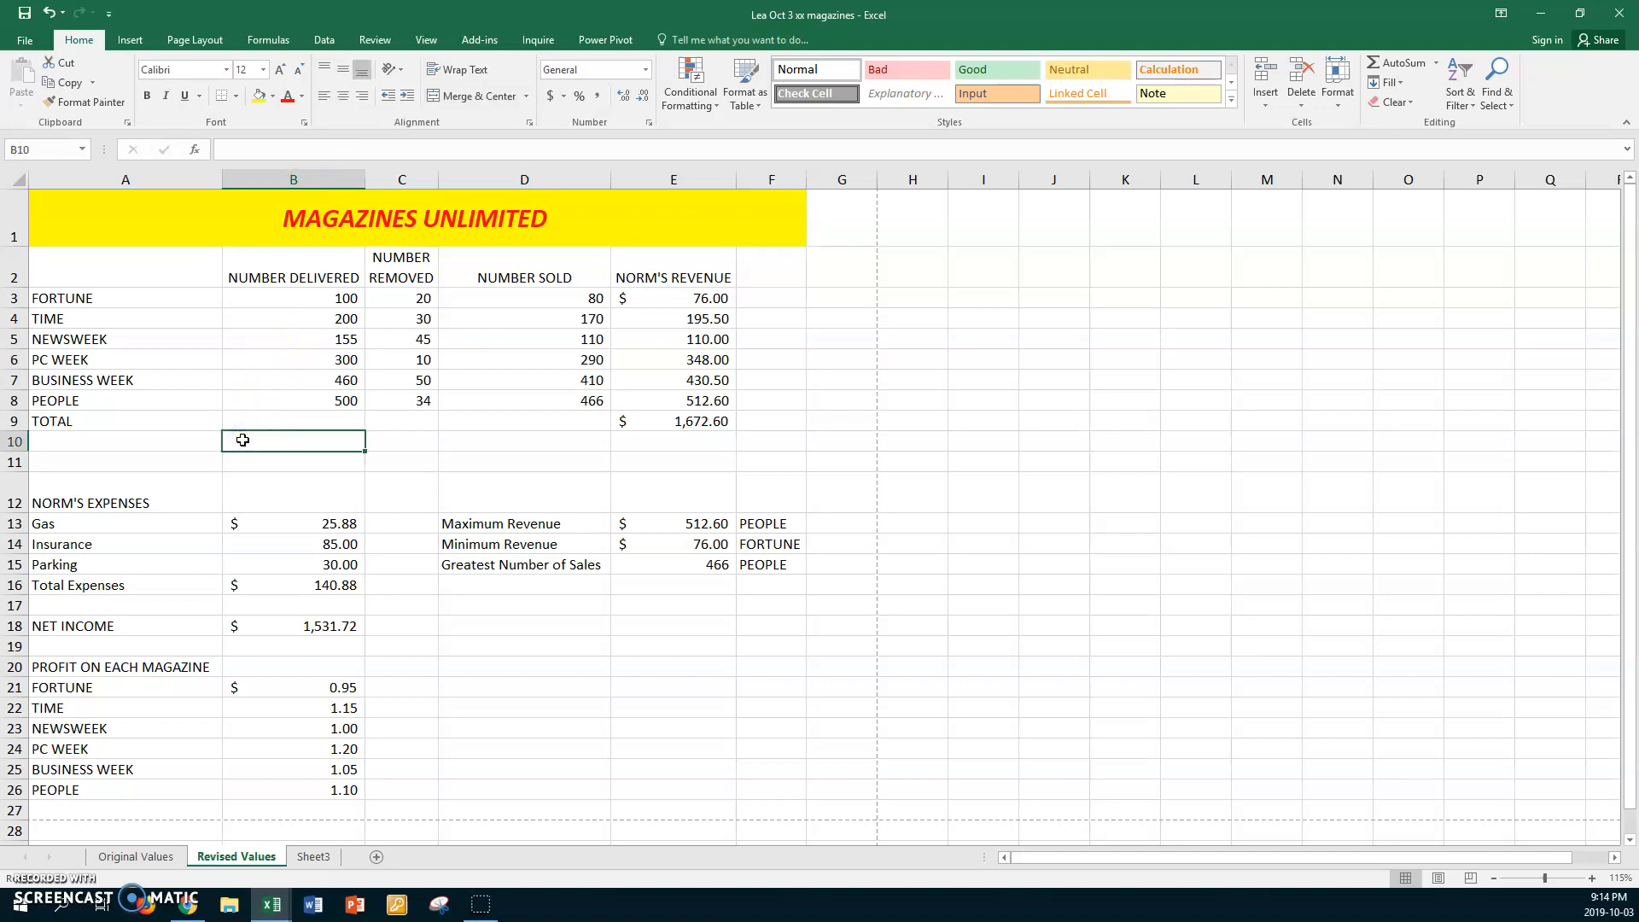
{"action": "scroll", "coordinate": [242, 439], "scroll_direction": "up", "scroll_amount": 1}
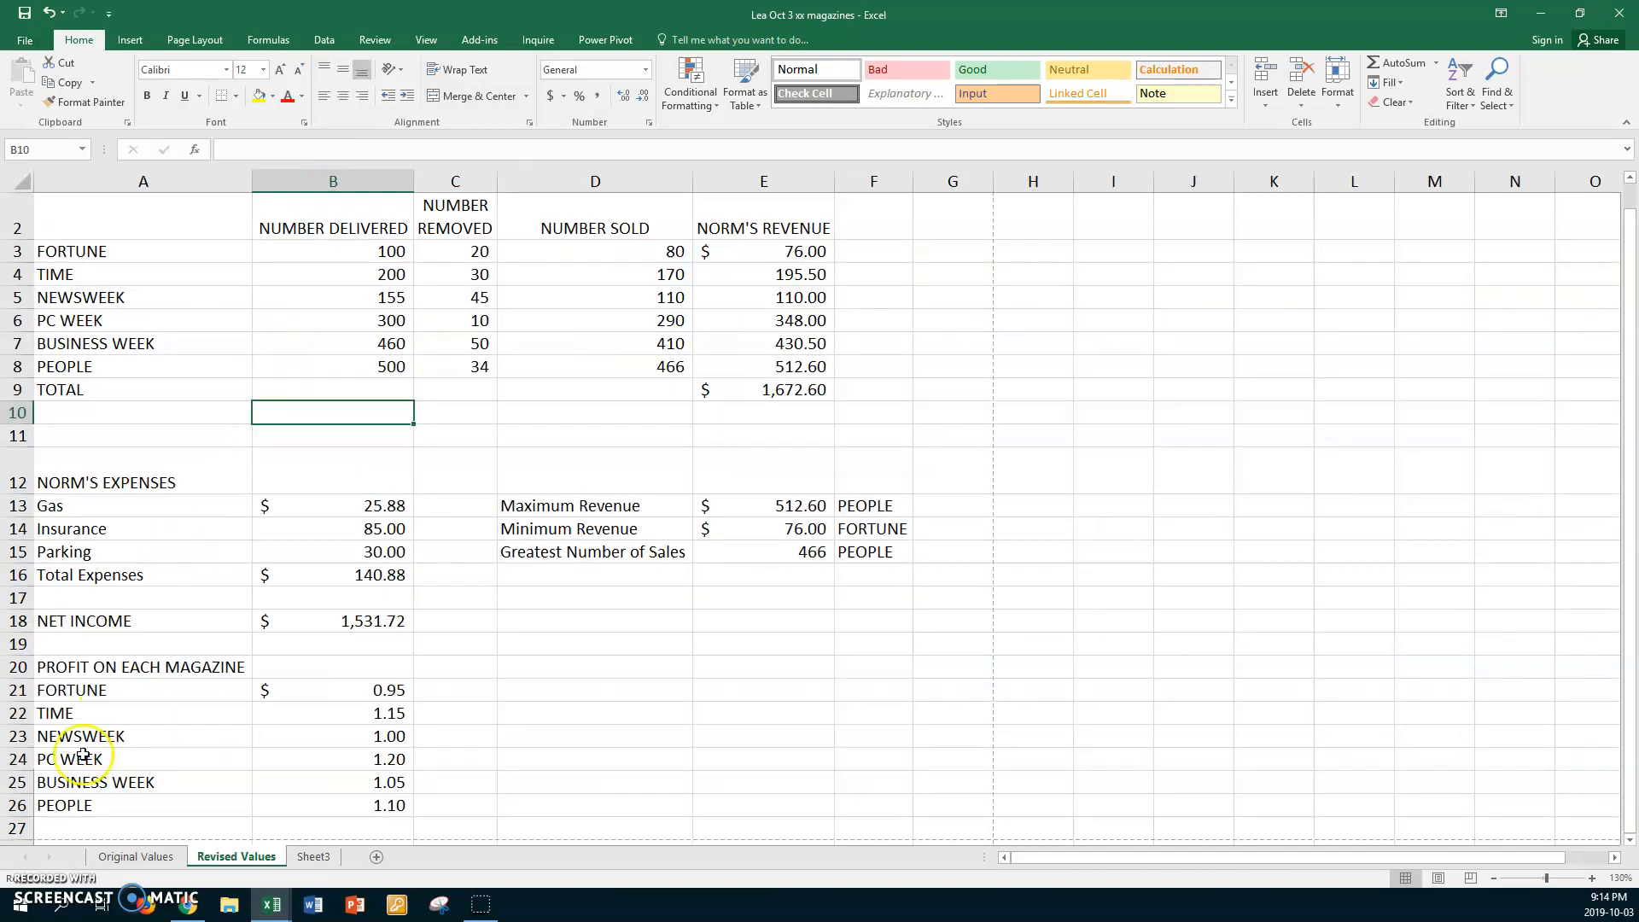
- Group the Original Values and Revised Values sheets and select HP Officejet Pro 8600 as the printer for them
{"action": "left_click", "coordinate": [120, 856]}
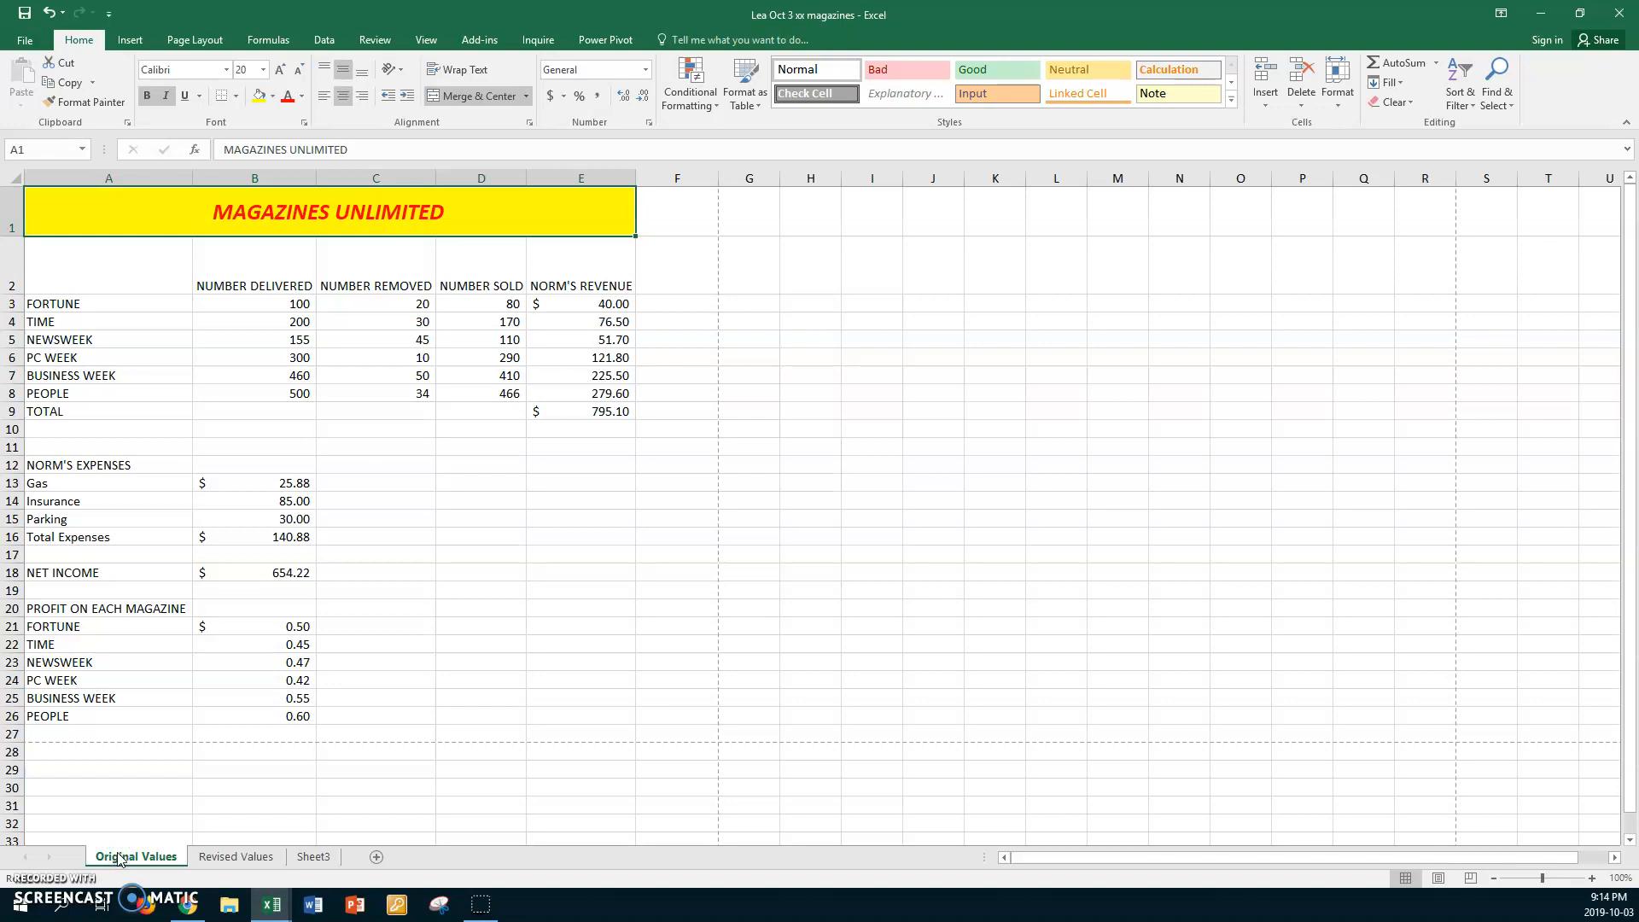
{"action": "left_click", "coordinate": [202, 856], "text": "ctrl"}
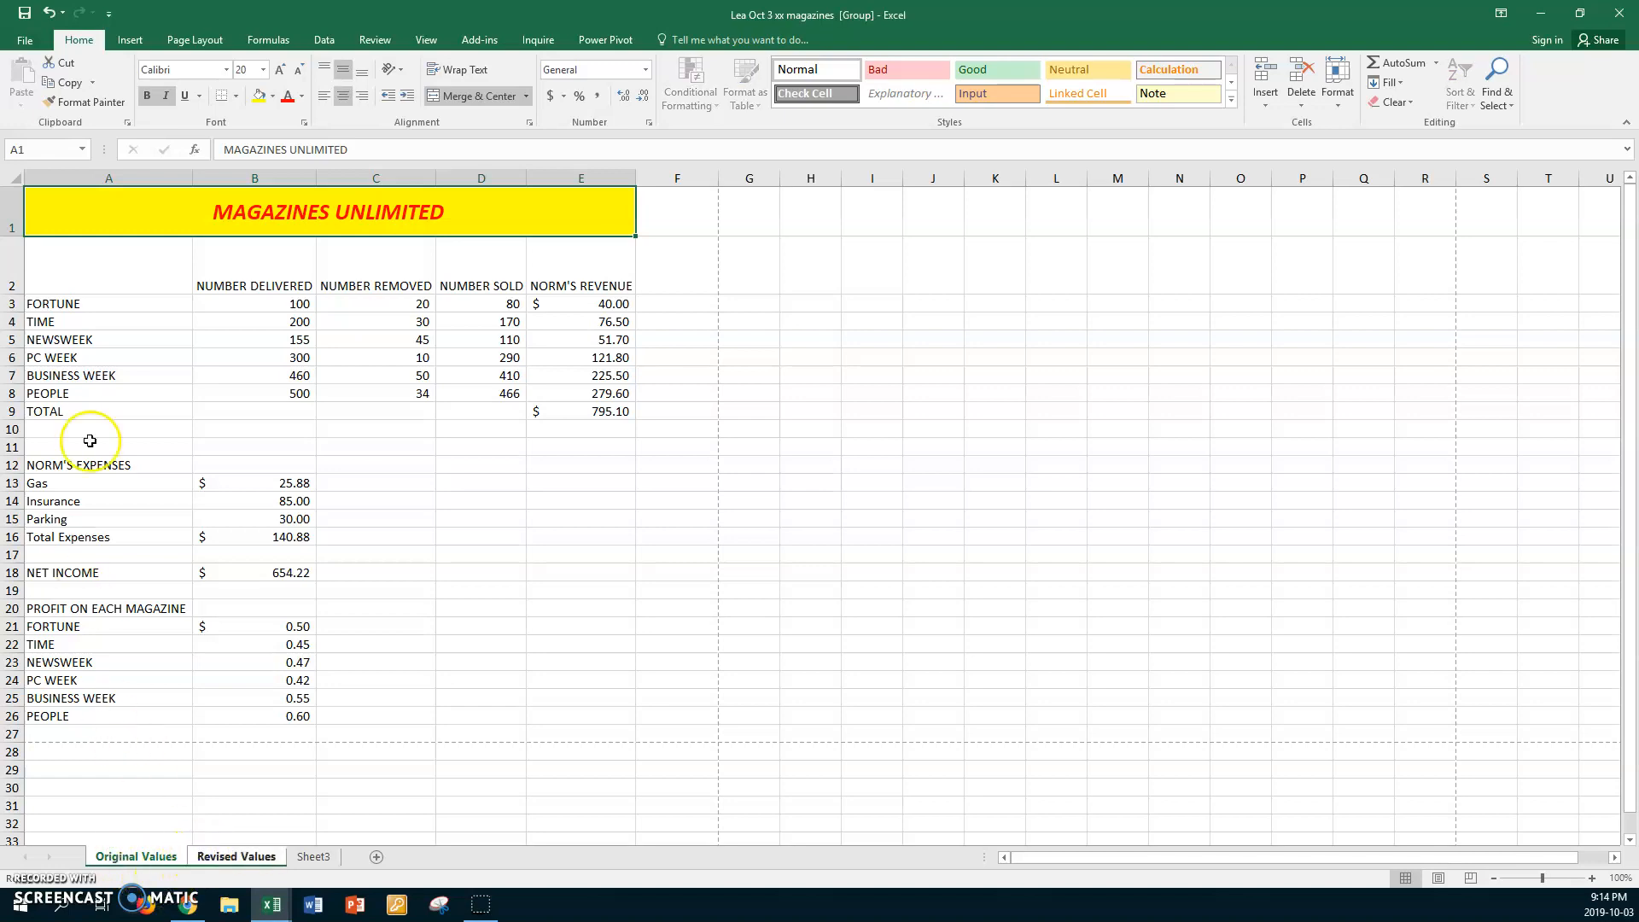
{"action": "left_click", "coordinate": [25, 40]}
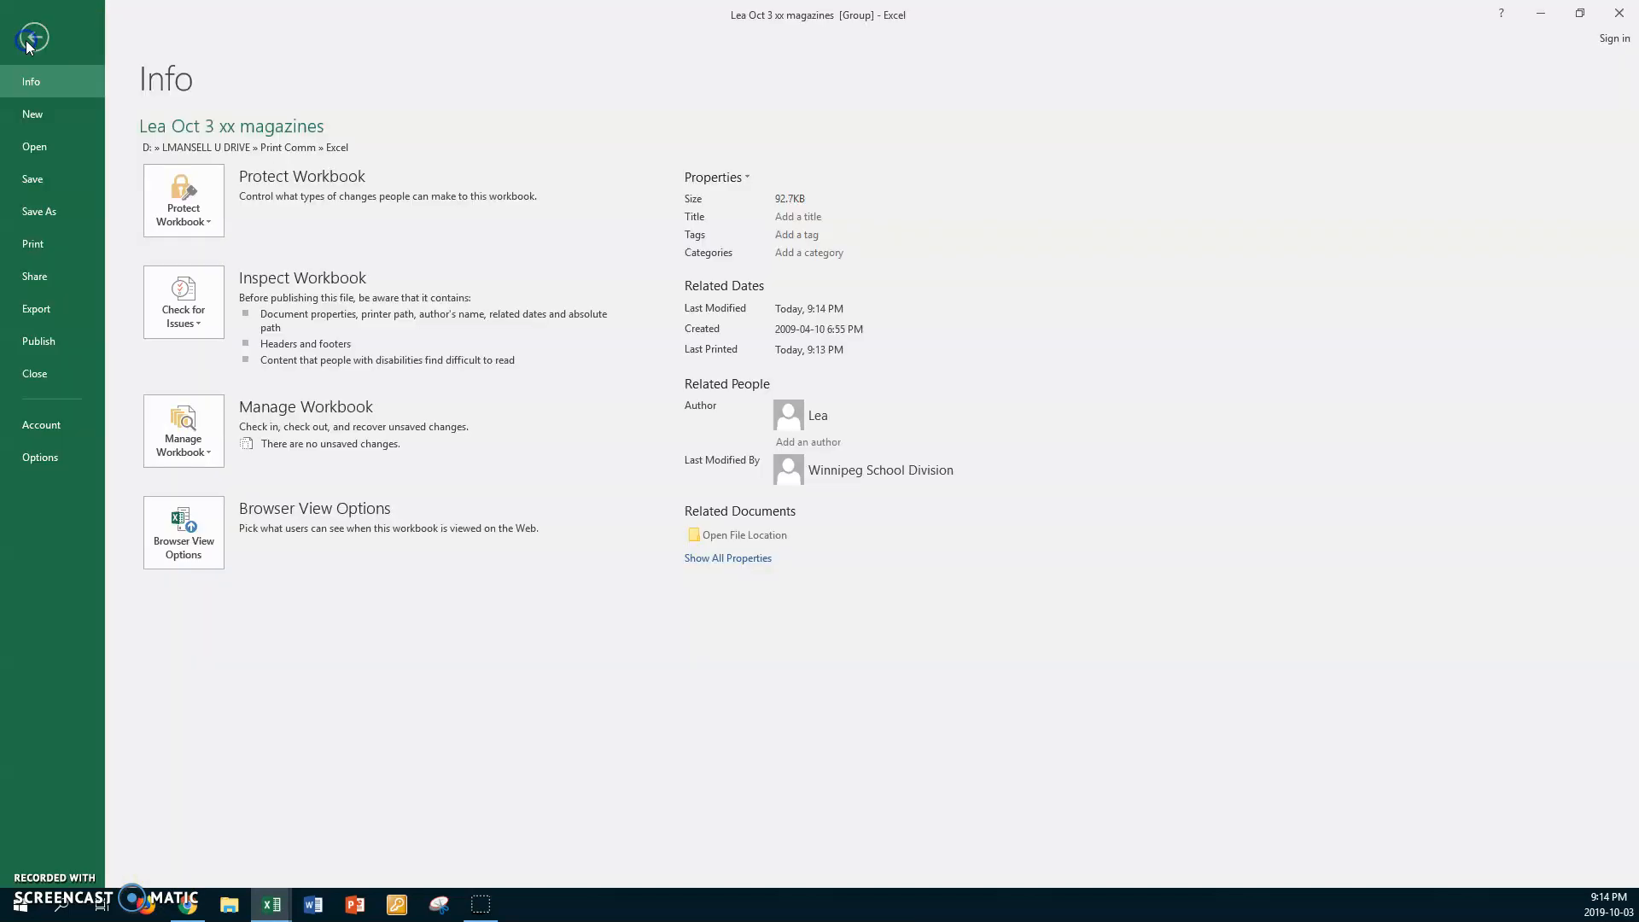
{"action": "left_click", "coordinate": [25, 244]}
{"action": "left_click", "coordinate": [326, 243]}
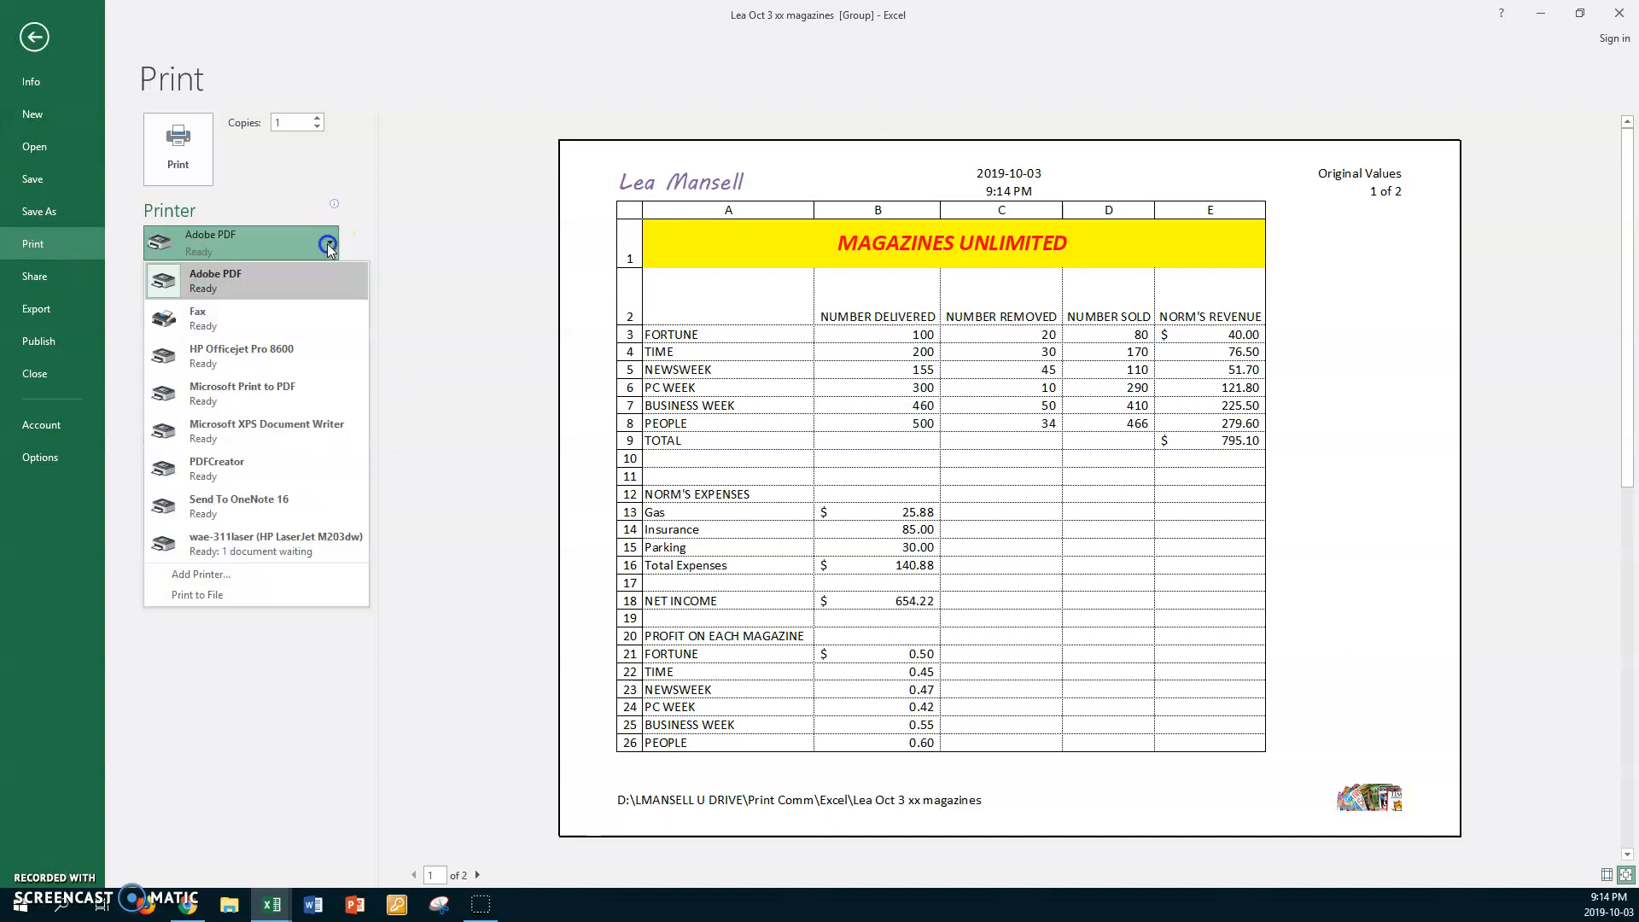
{"action": "left_click", "coordinate": [254, 346]}
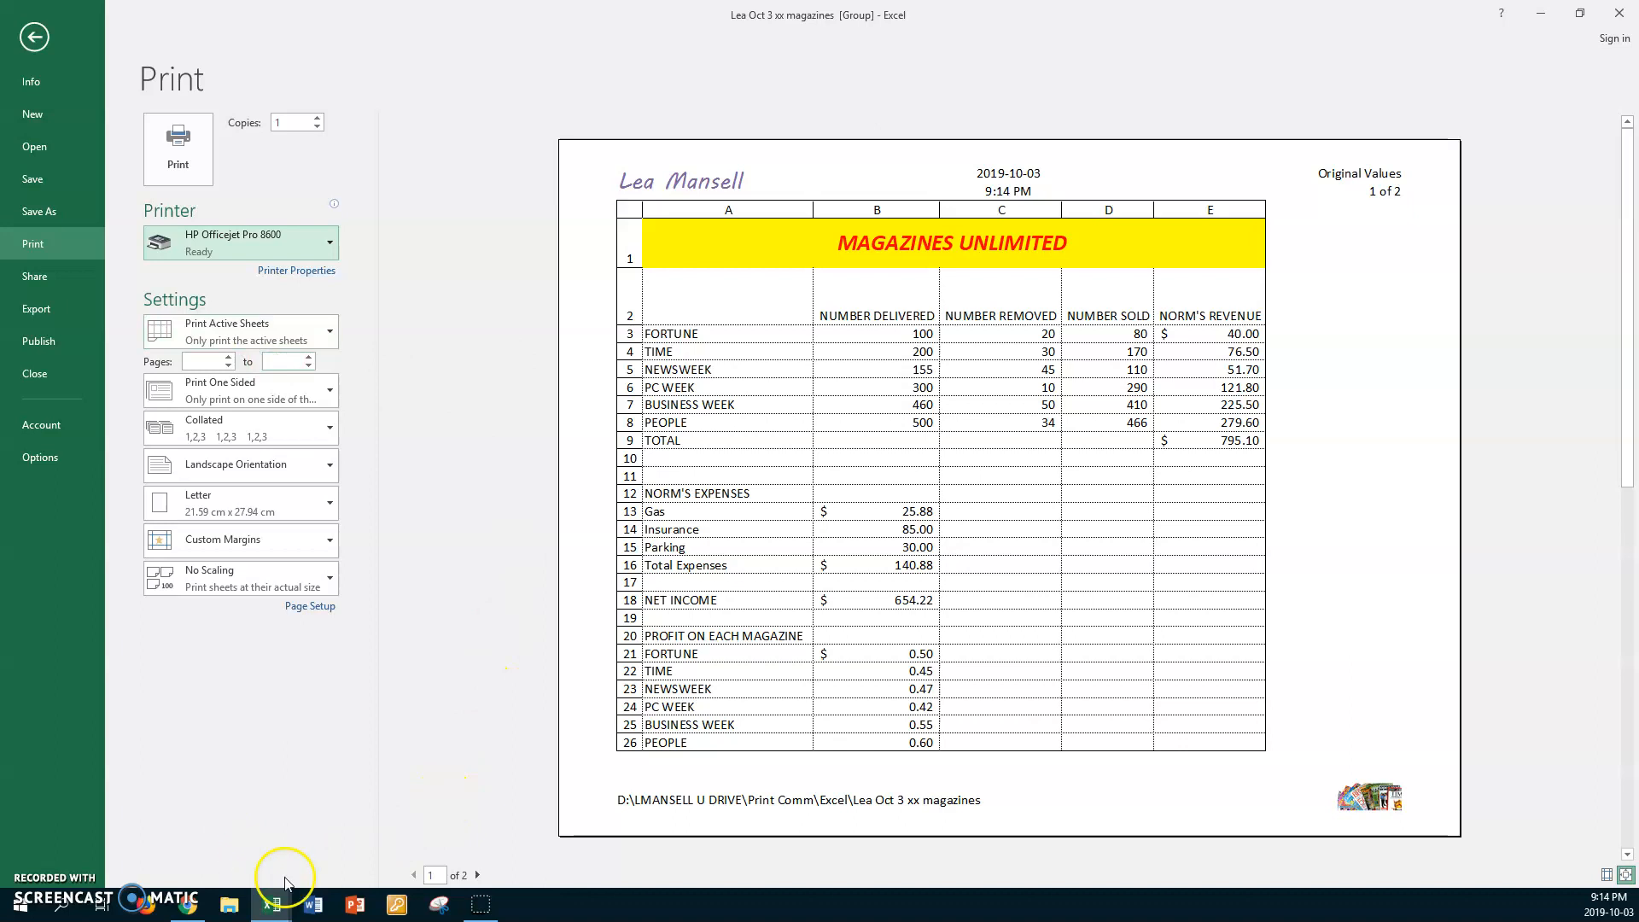
- Review both grouped sheets' pages in the print preview and return to the Original Values worksheet
{"action": "left_click", "coordinate": [478, 875]}
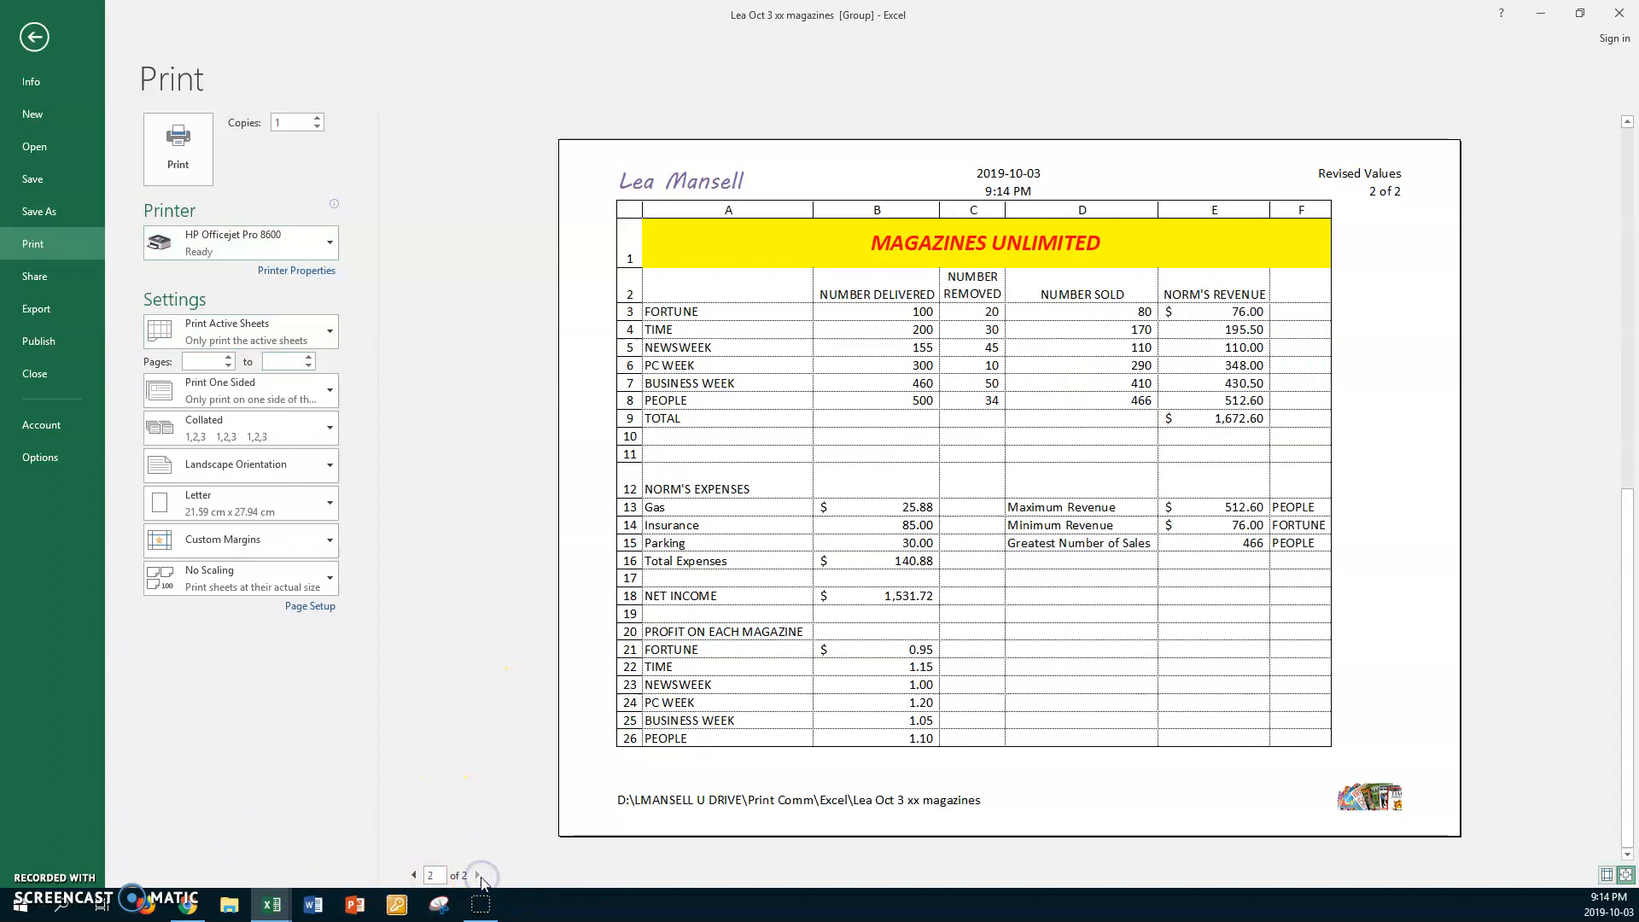
{"action": "left_click", "coordinate": [416, 876]}
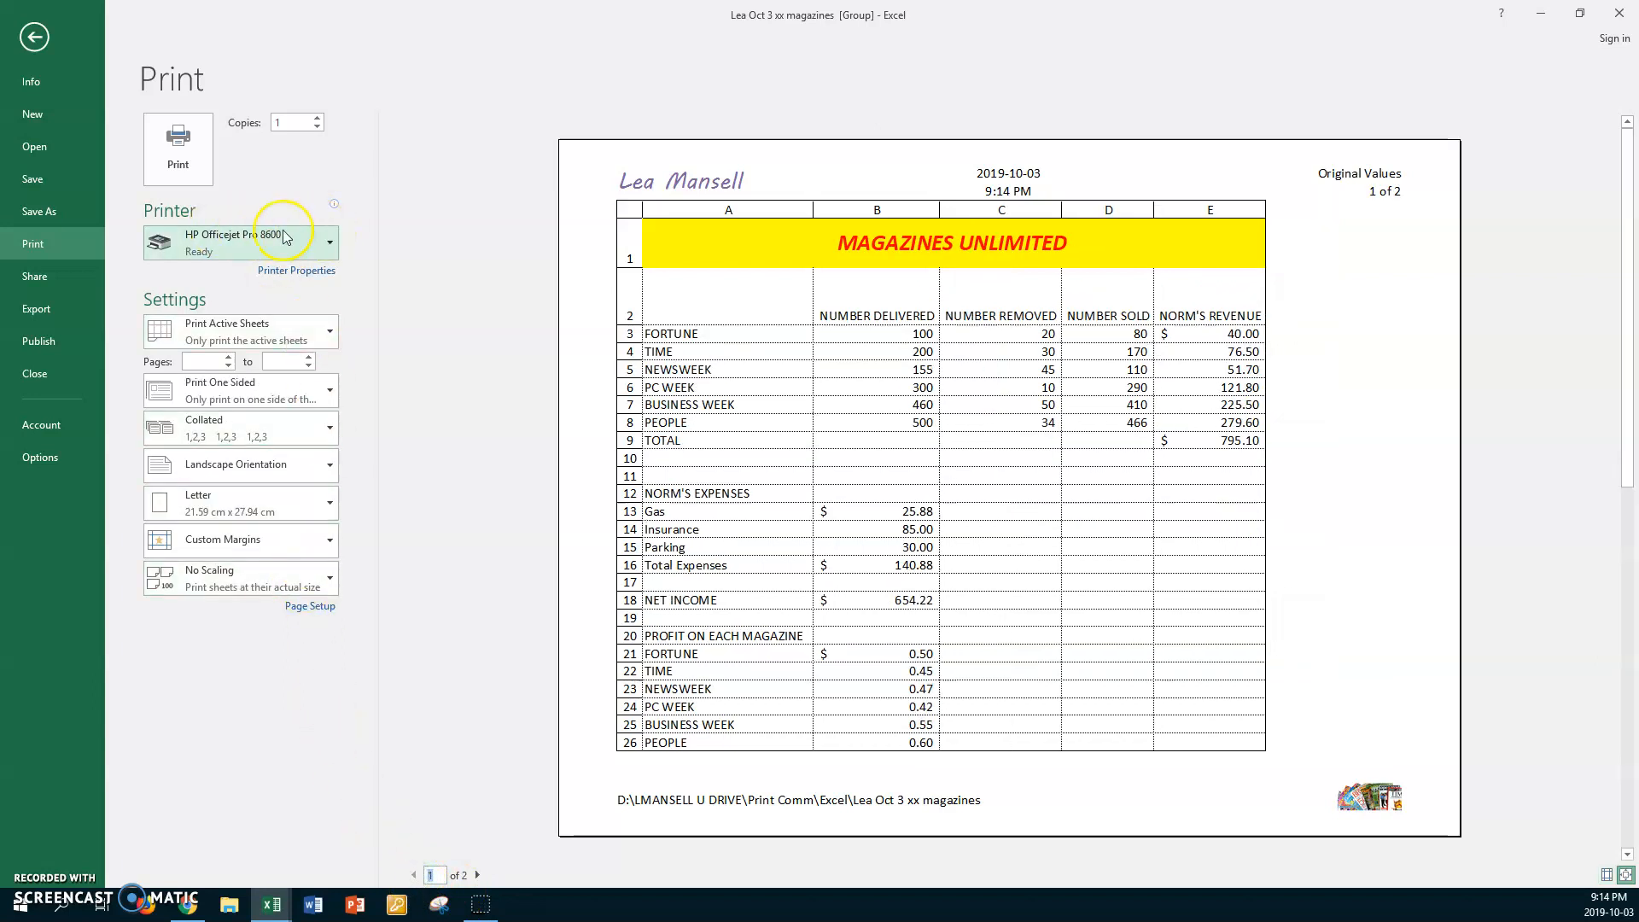
{"action": "left_click", "coordinate": [48, 34]}
{"action": "left_click", "coordinate": [403, 427]}
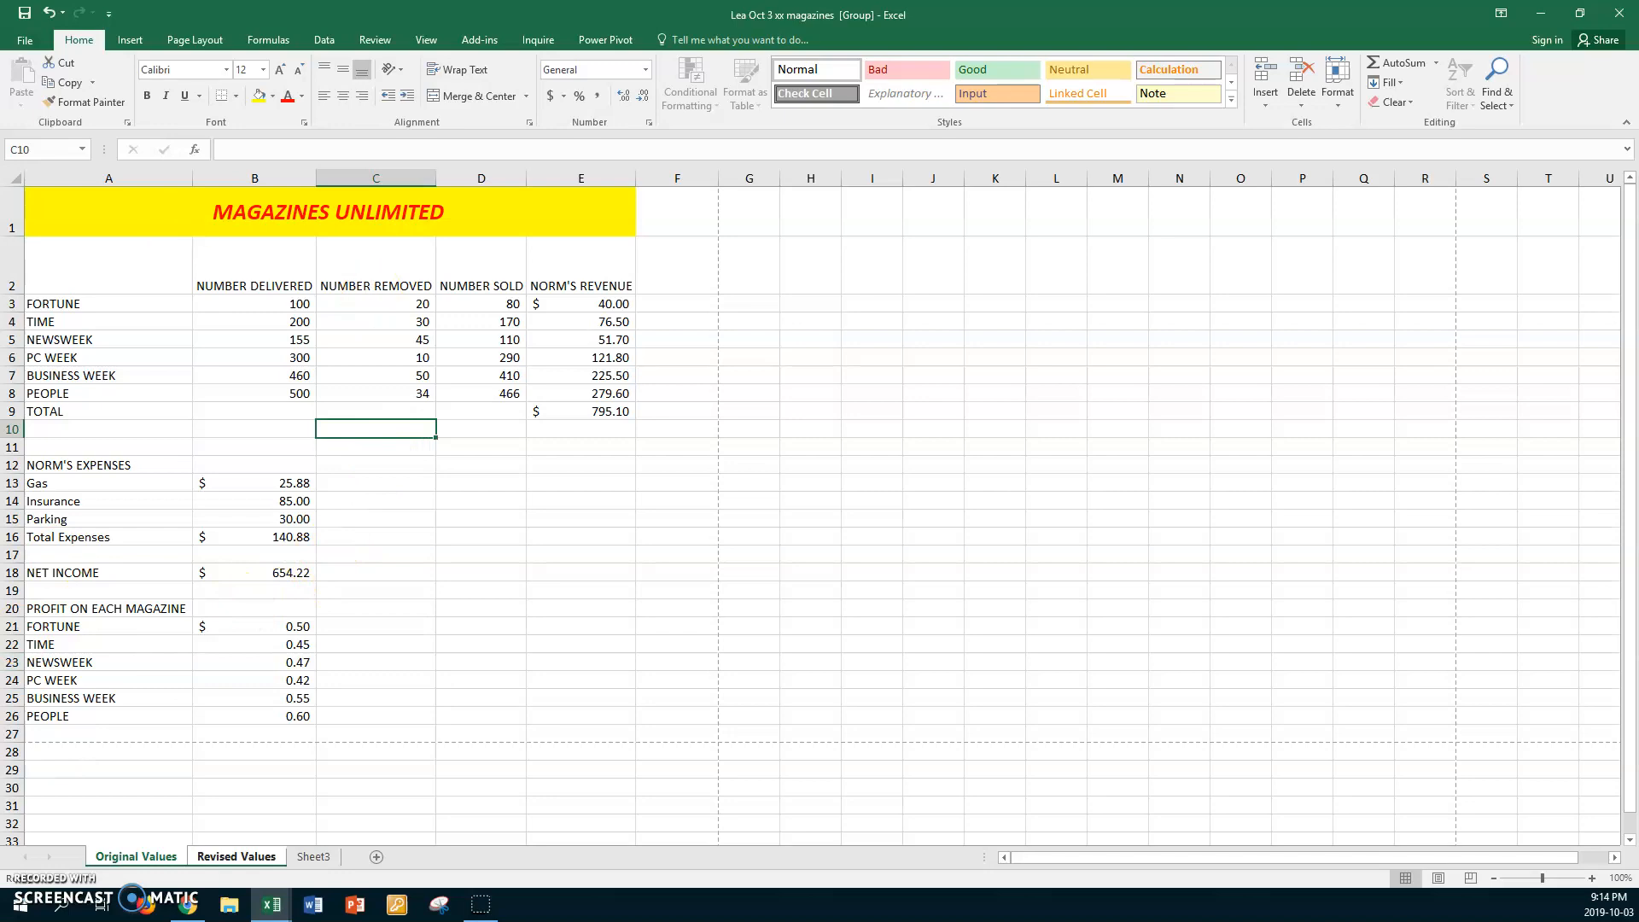
{"action": "key", "text": "alt+p"}
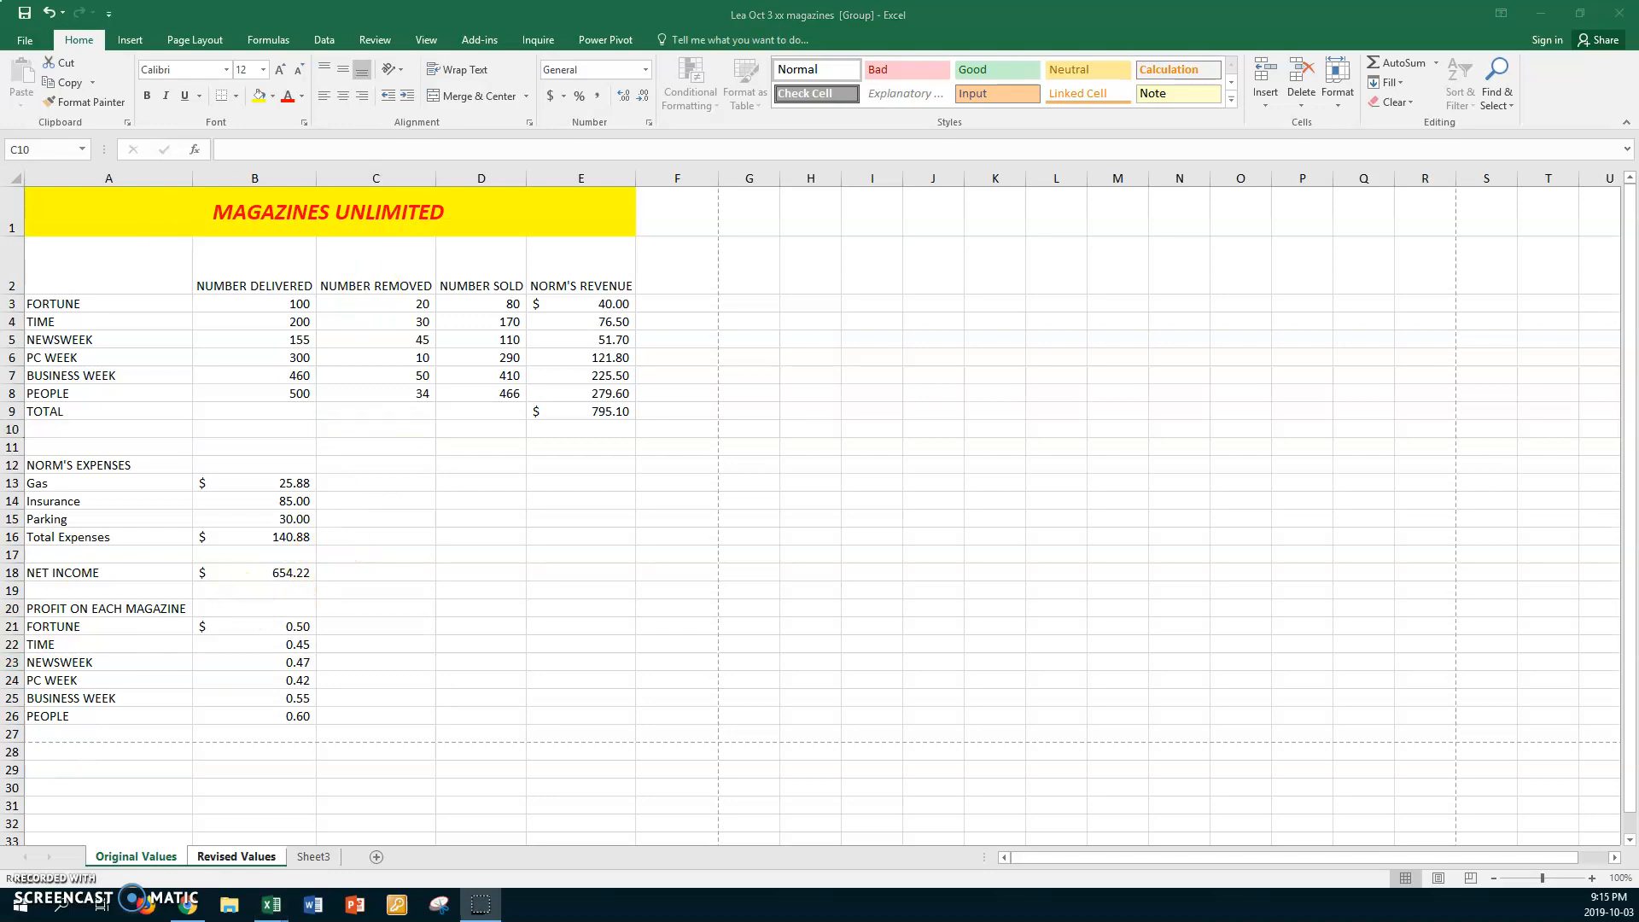